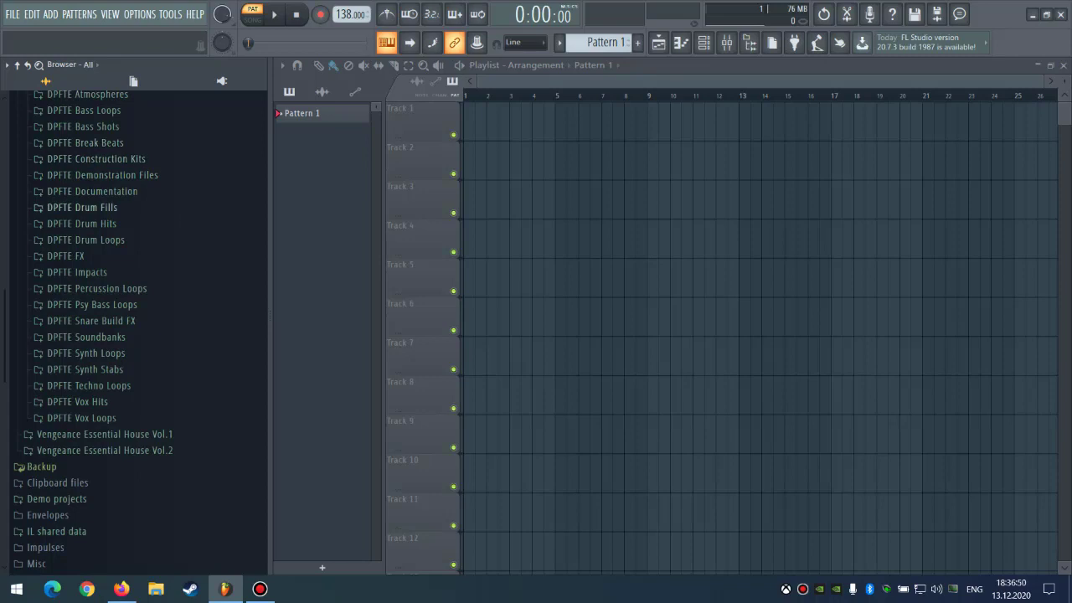
Open the DPFTE Kick Drums folder under DPFTE Drum Hits and audition samples in DPFTE Future Kick Drums.
click(82, 224)
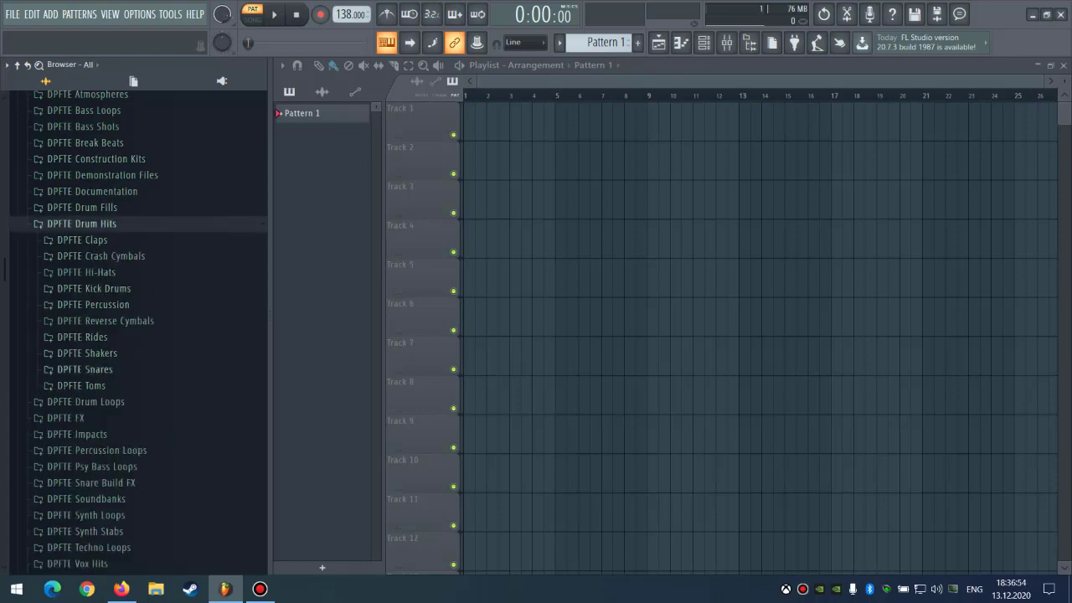
click(94, 289)
click(104, 305)
click(105, 324)
scroll(104, 323, up, 2)
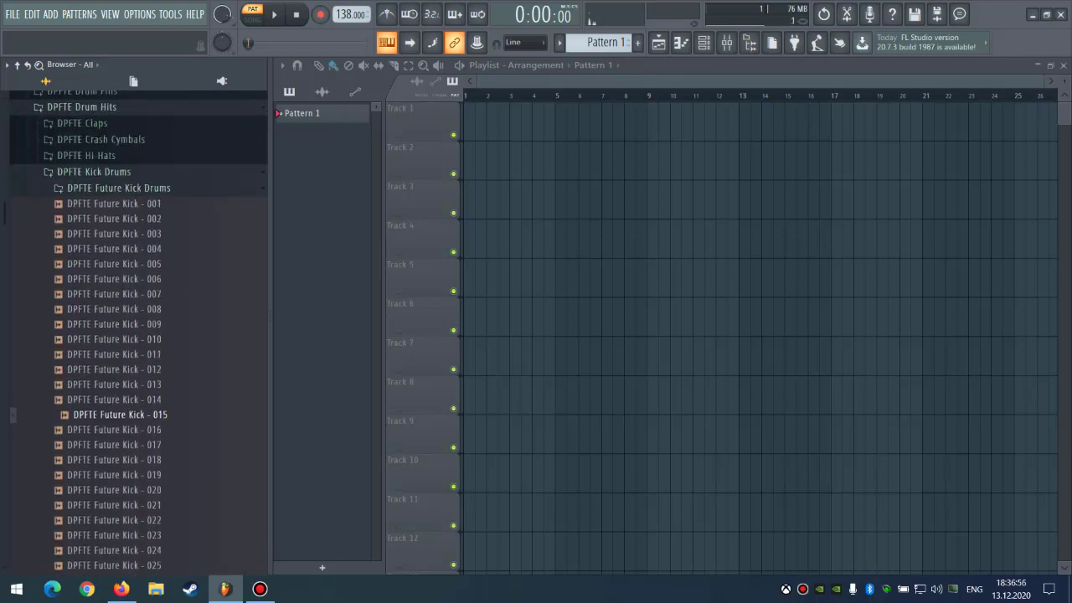
click(109, 310)
click(114, 189)
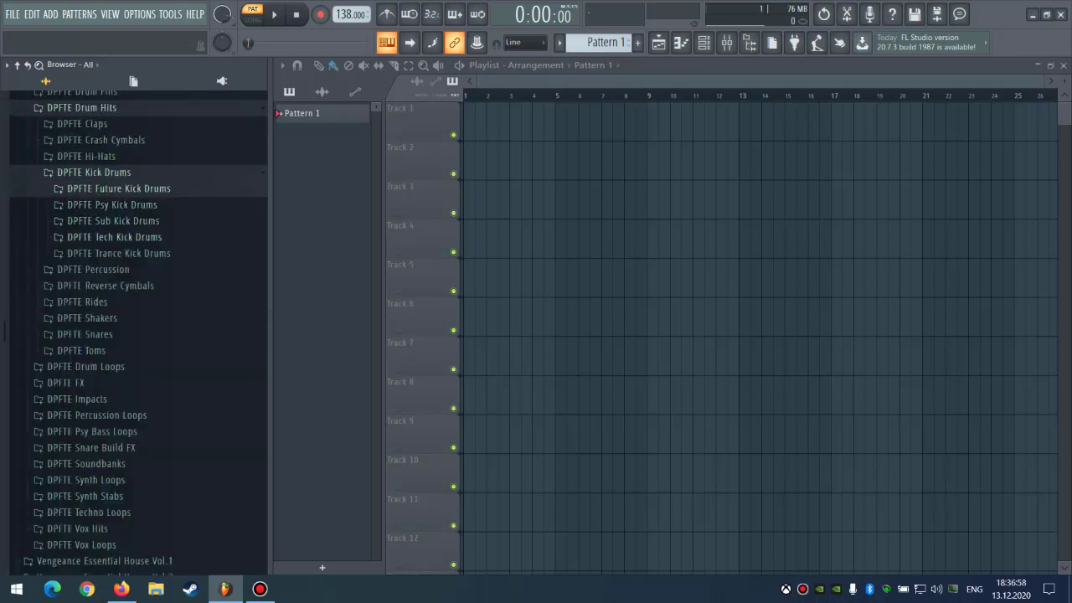
Audition samples in DPFTE Trance Kick Drums and load DPFTE Trance Kick - 031 into the Sampler channel of the channel rack.
click(114, 237)
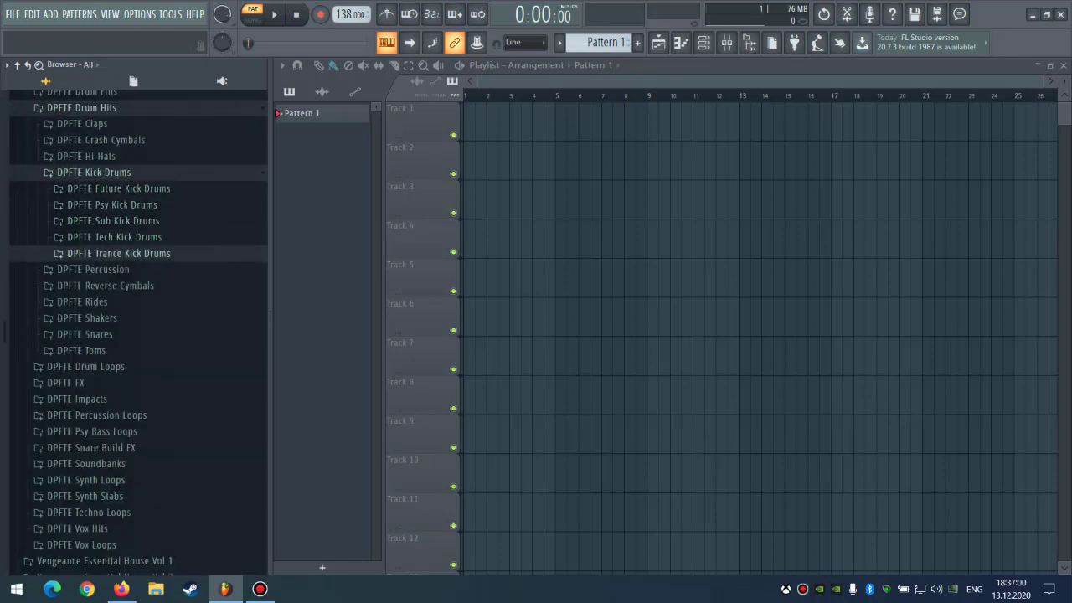
click(117, 254)
click(118, 294)
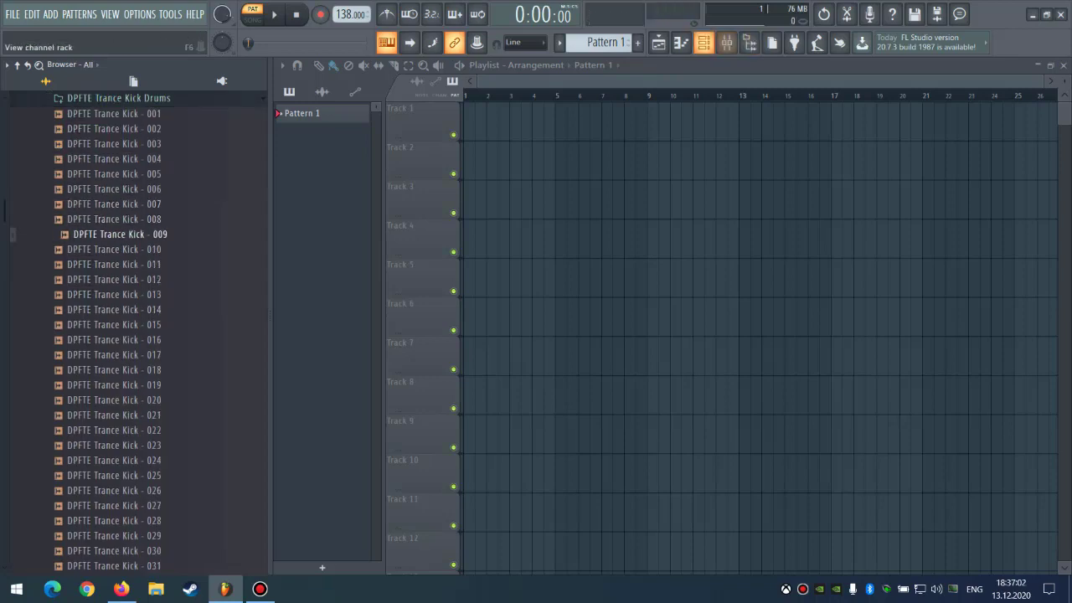
click(727, 41)
click(115, 461)
scroll(116, 419, down, 4)
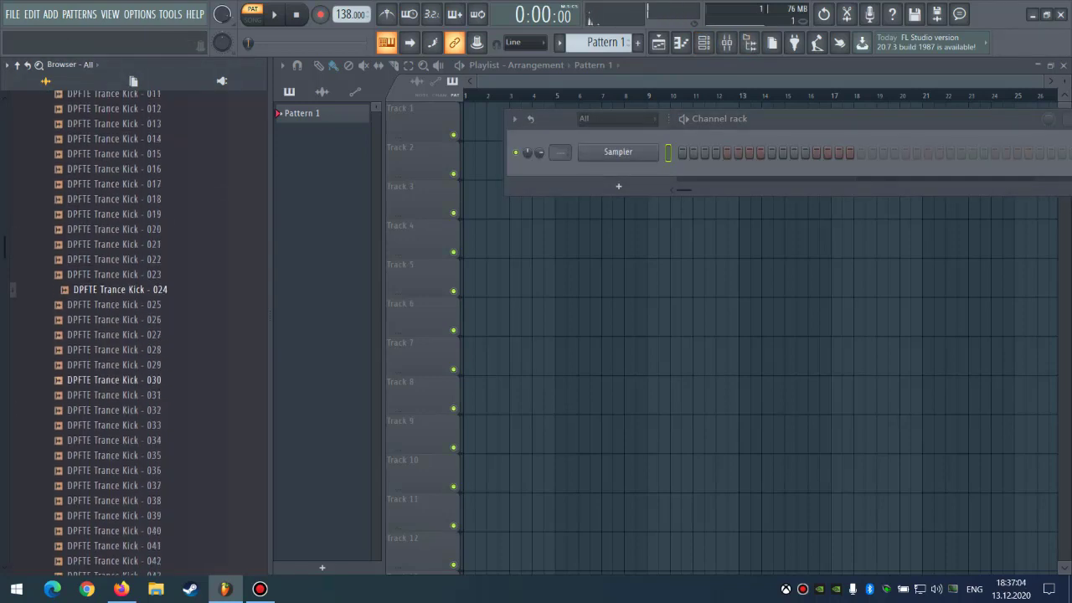
click(117, 340)
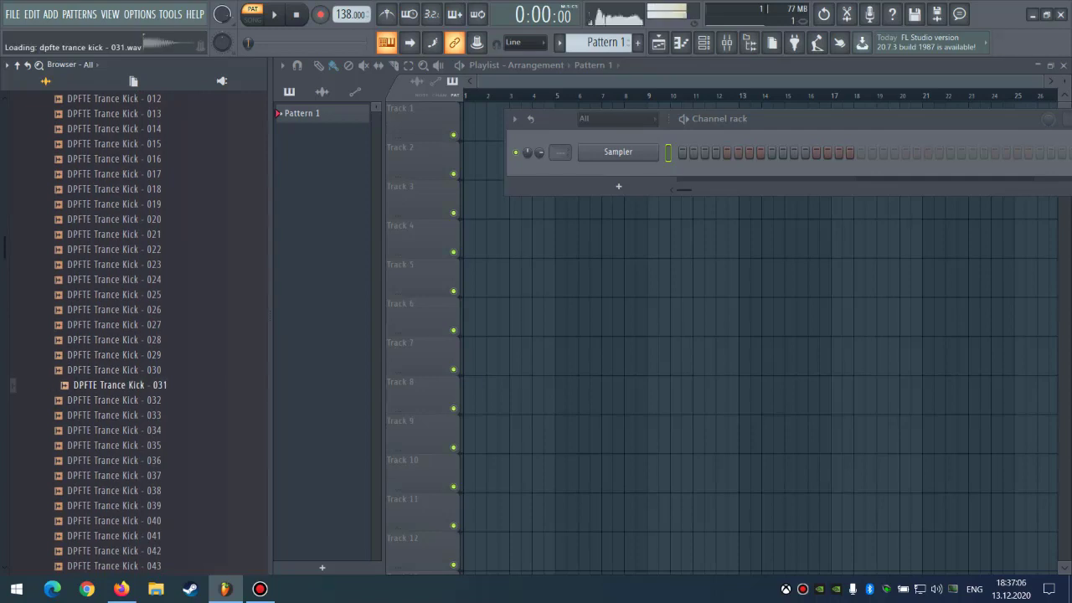
drag(604, 198, 609, 154)
Fill every fourth step of the kick channel in Pattern 1 and close the channel rack.
right_click(612, 152)
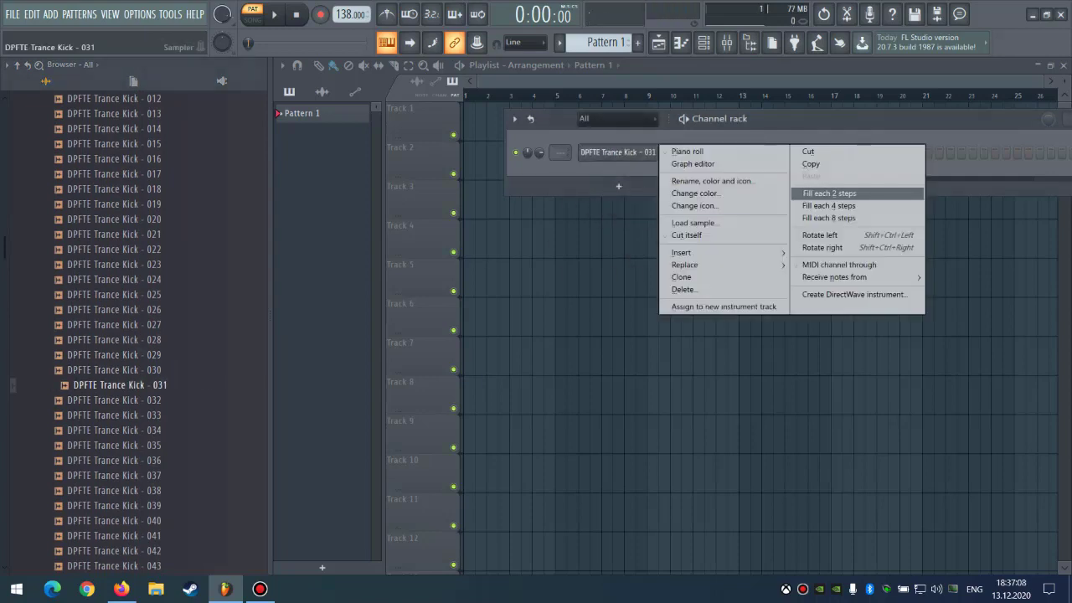
click(829, 193)
key(F6)
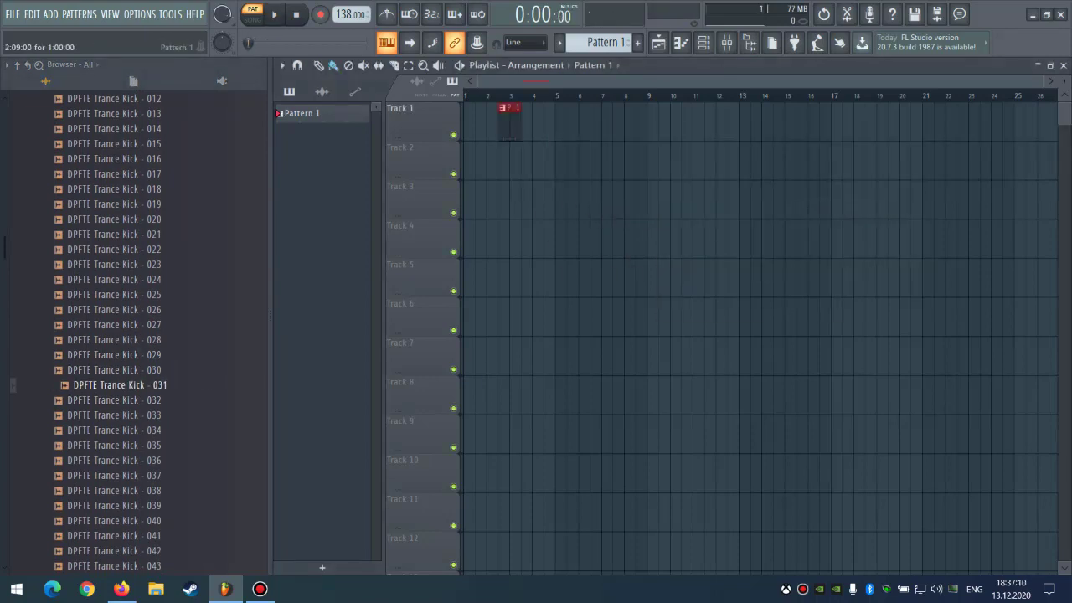
Place Pattern 1 at the start of Track 1 in the playlist and play the arrangement in song mode.
scroll(503, 200, up, 3)
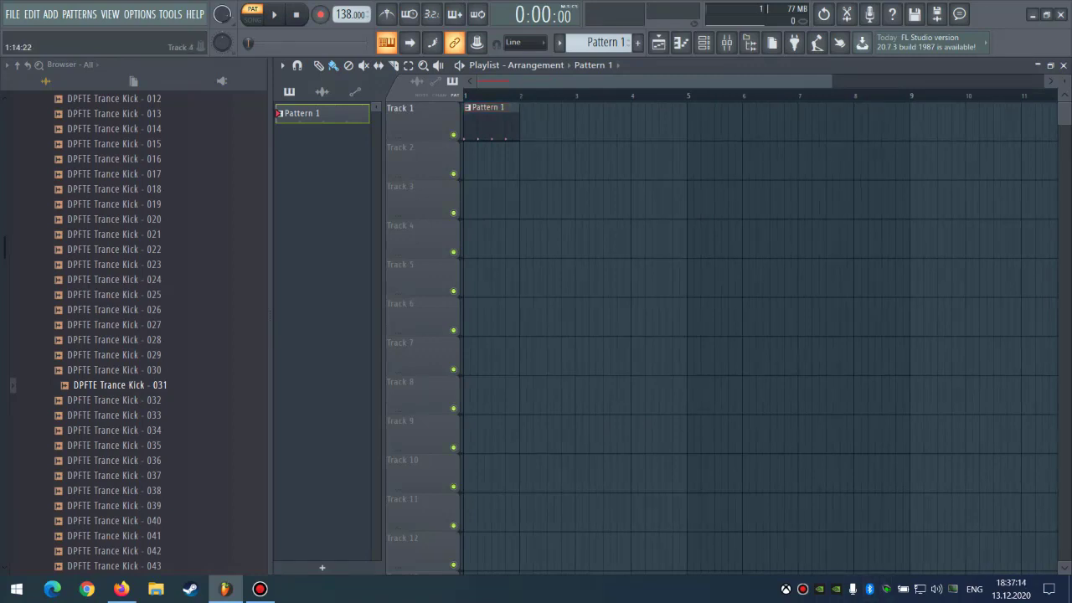
key(l)
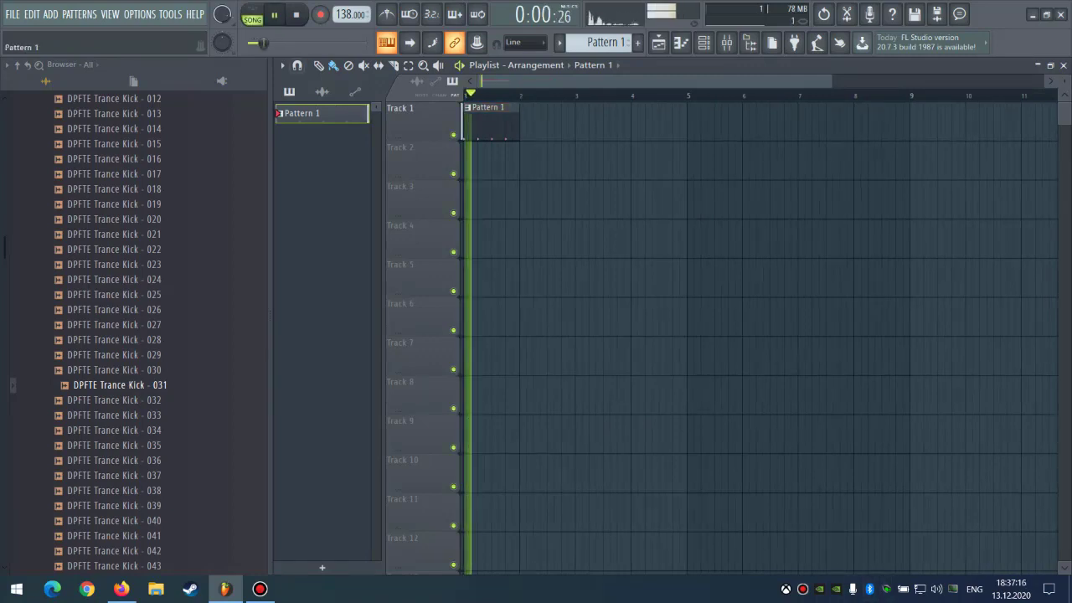
key(Page_Up)
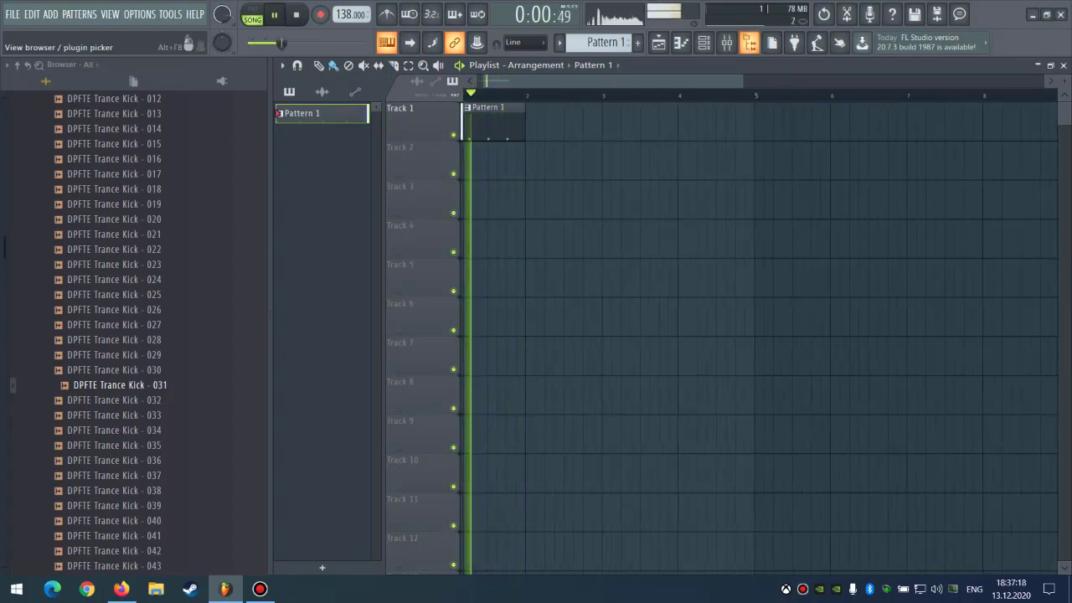
Hide the browser and route the kick channel to mixer insert 1.
key(F6)
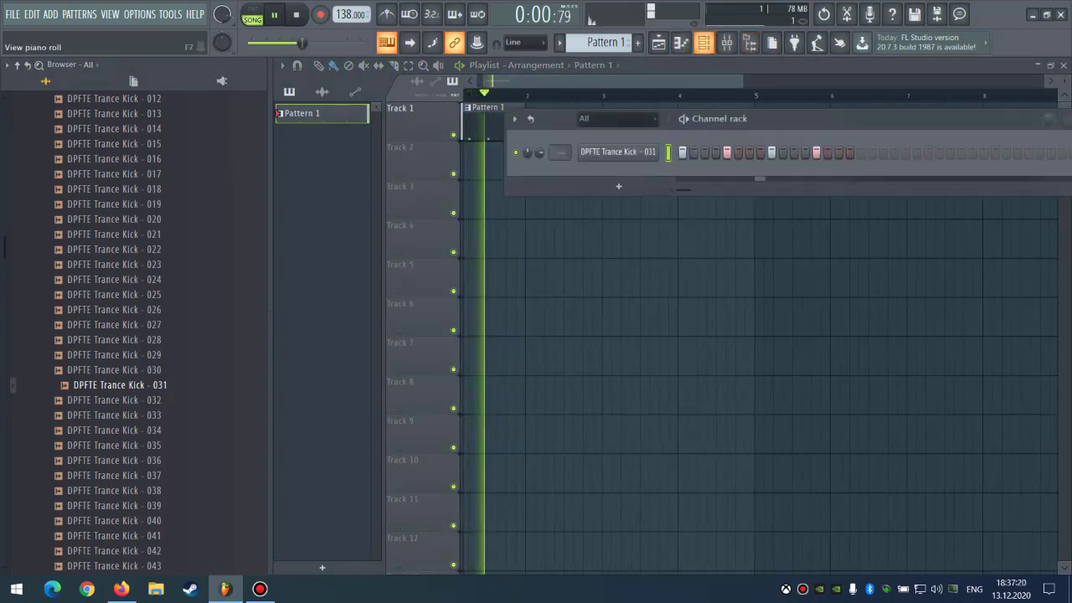
key(alt+F8)
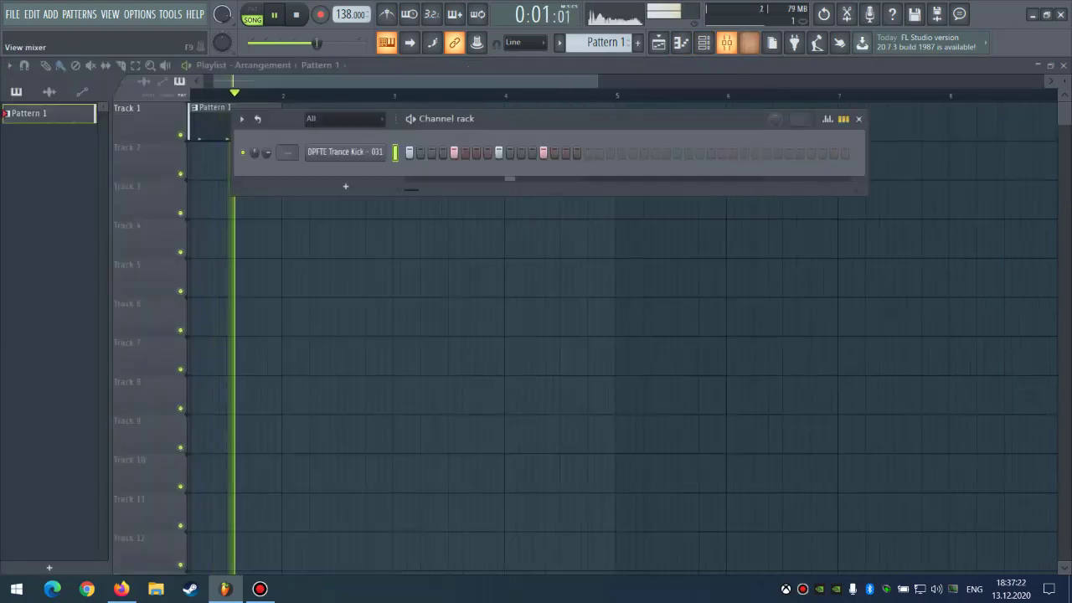
key(F9)
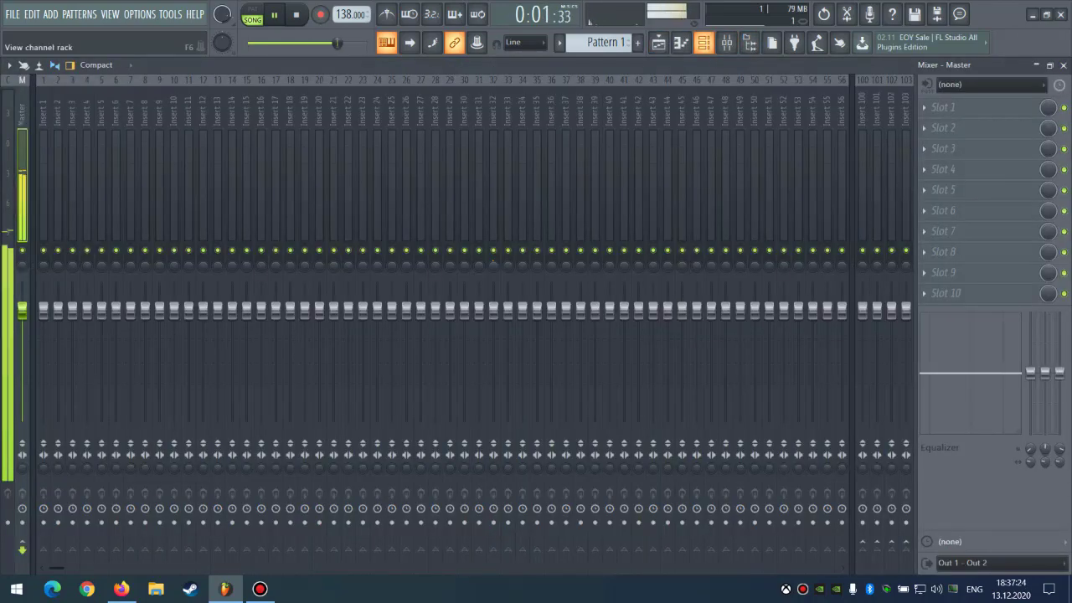
key(F6)
key(ctrl+l)
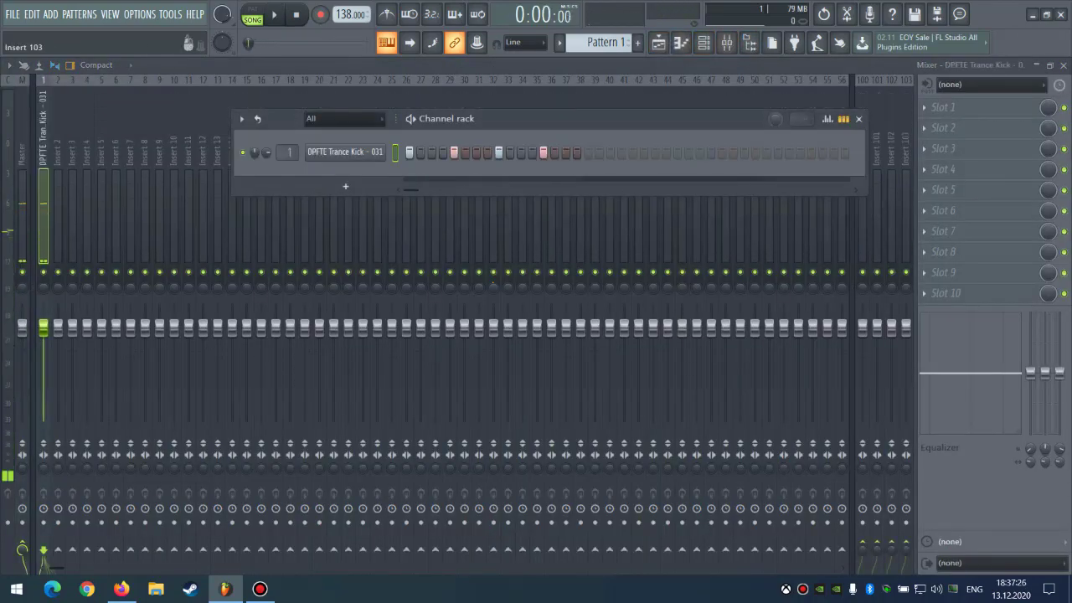
Load Fruity Parametric EQ 2 in slot 1 of the kick's mixer track and start playback.
click(955, 107)
click(729, 282)
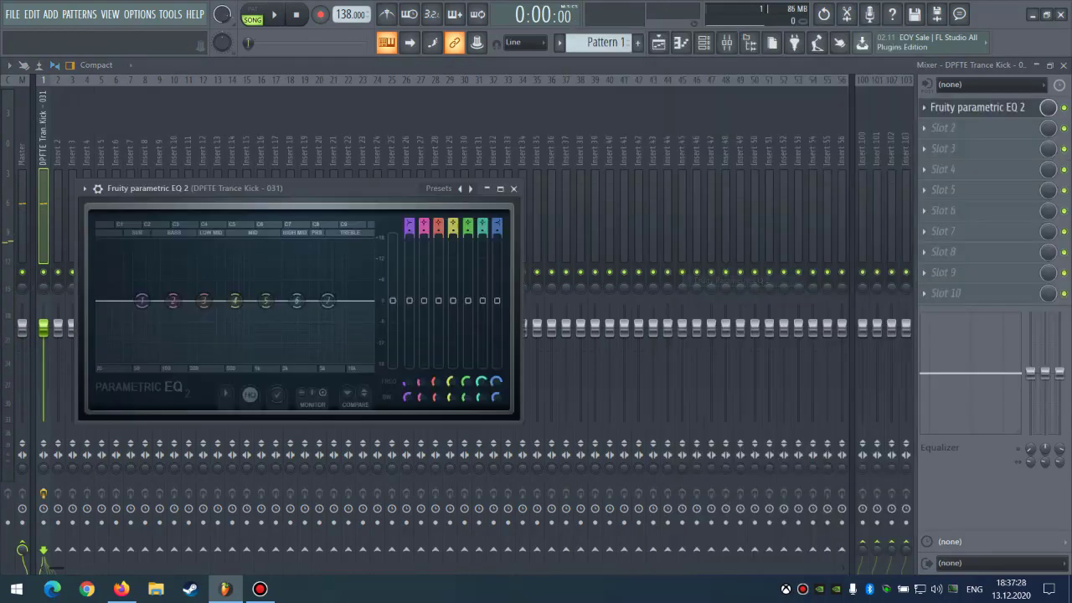
key(space)
drag(142, 301, 149, 337)
right_click(149, 338)
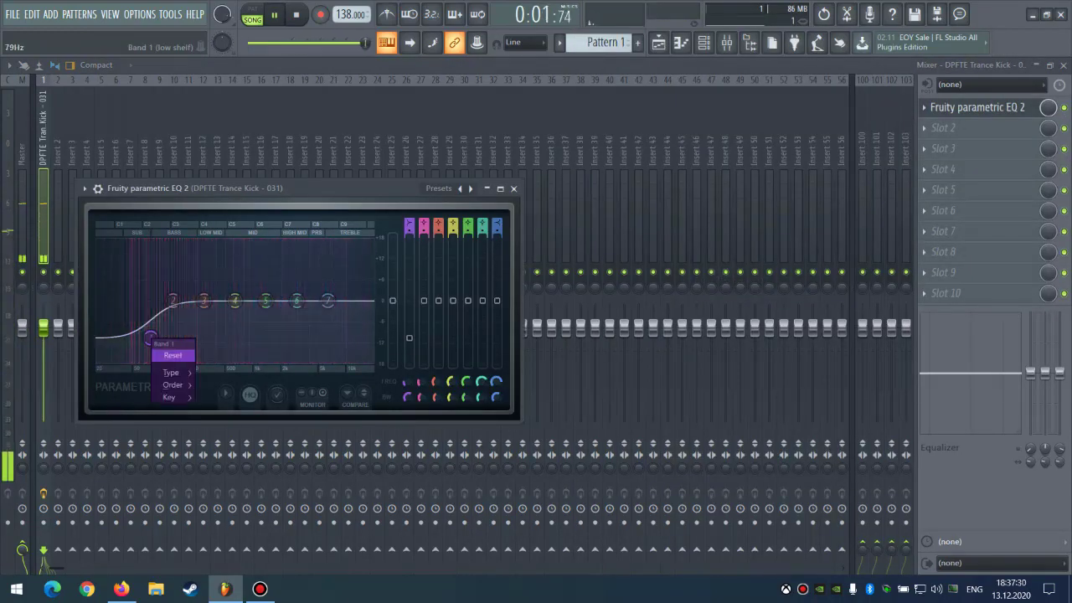
click(173, 355)
Boost EQ band 2 slightly in the kick's sub range, adjust its bandwidth, and change the kick track's stereo separation.
drag(172, 300, 143, 291)
scroll(144, 291, down, 5)
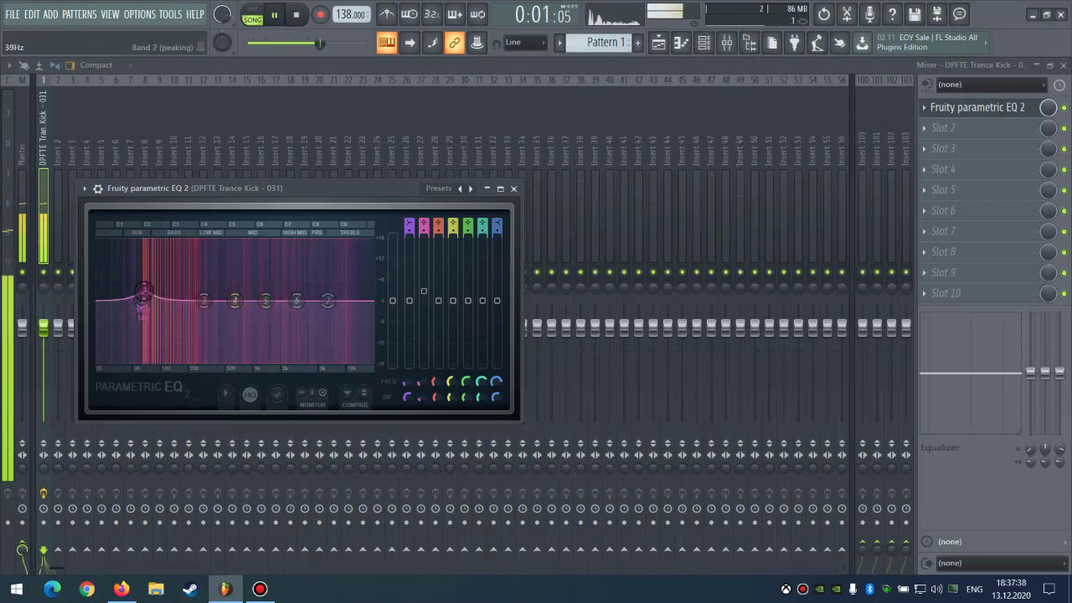
drag(44, 468, 43, 453)
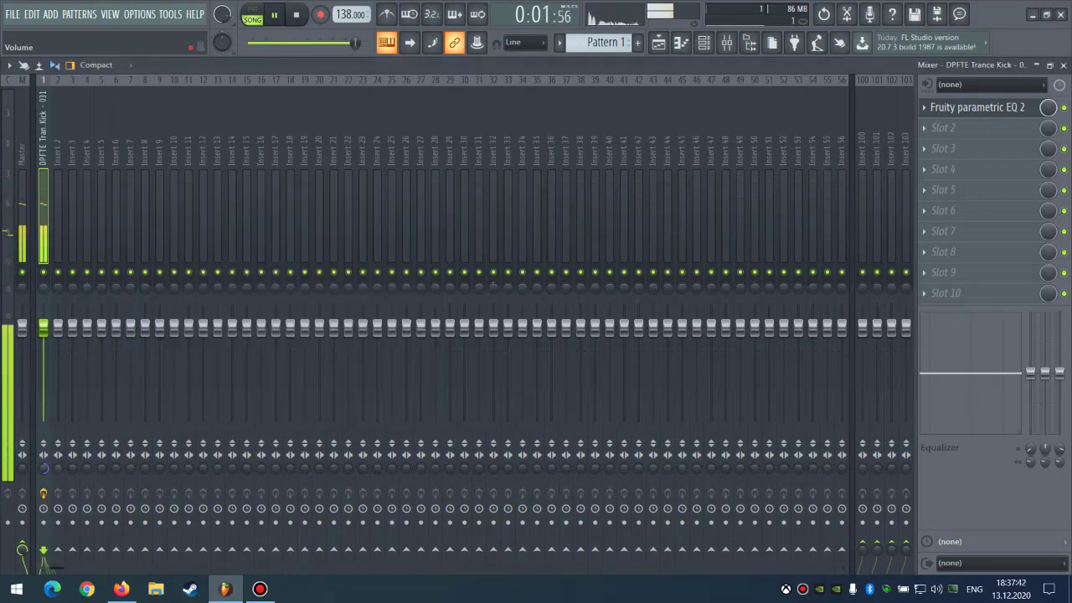
Load FabFilter Pro-C 2 in slot 2 of the kick track, set the threshold to -23.14 dB, and lengthen attack and release.
click(925, 128)
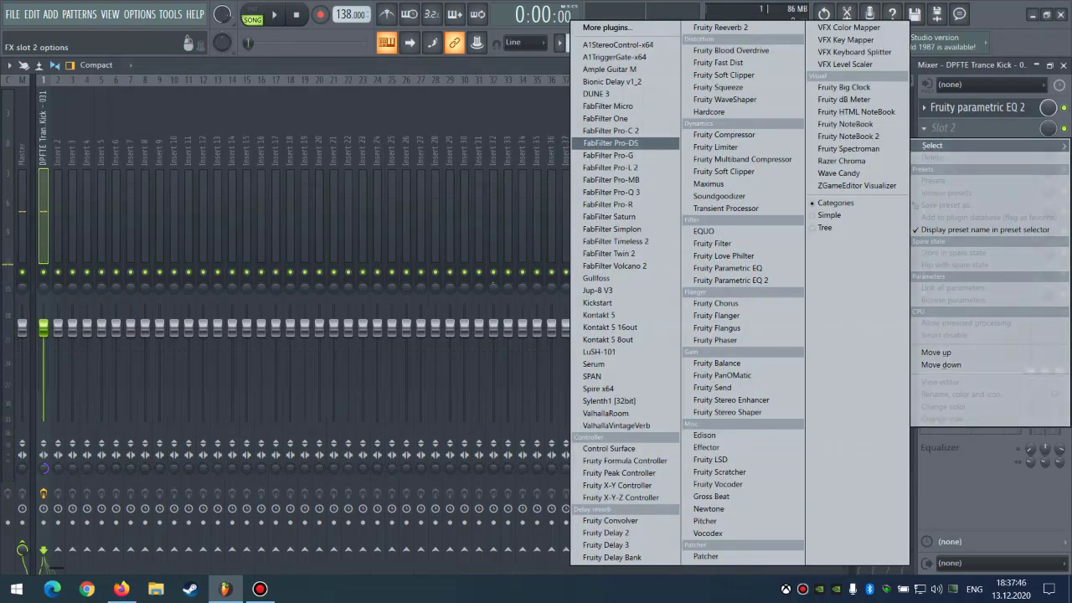
click(610, 131)
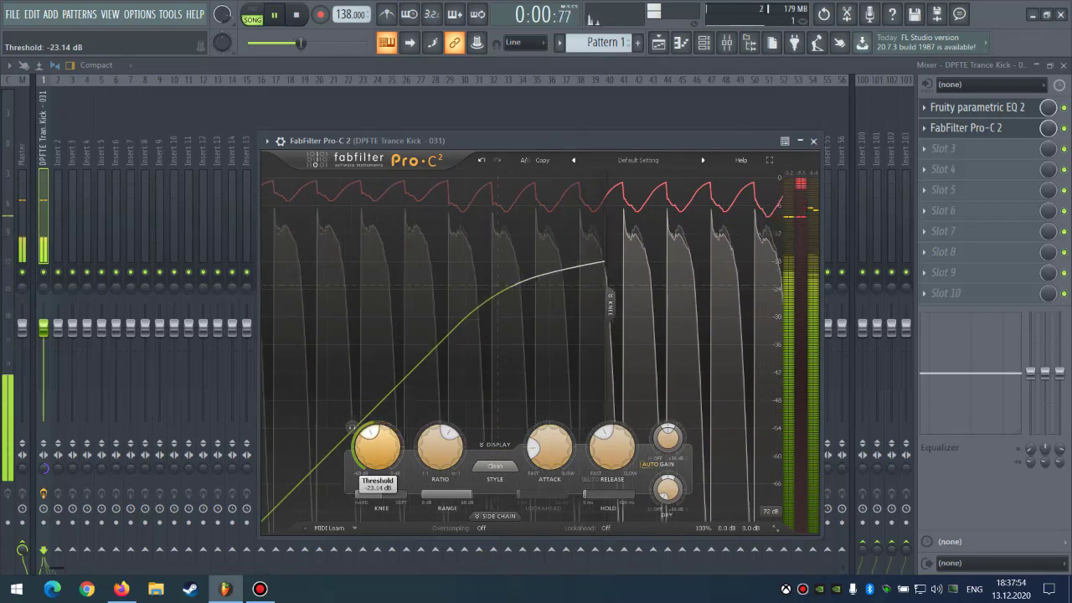
drag(549, 447, 550, 445)
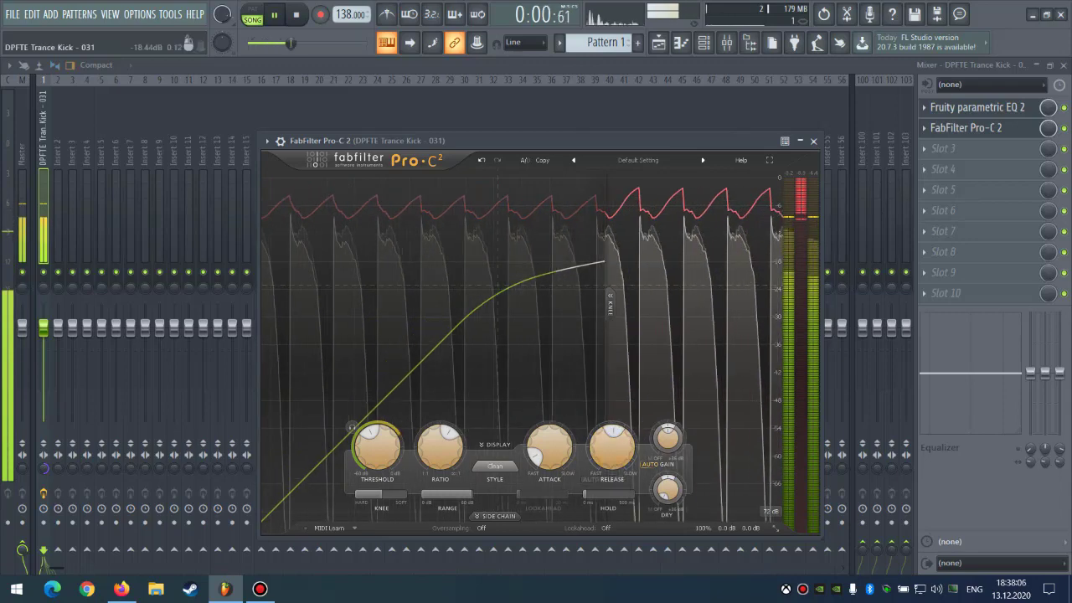
key(Escape)
Add a Spire synth channel to the channel rack, reposition its window, and audition its initial sound with a few notes.
key(F6)
key(F7)
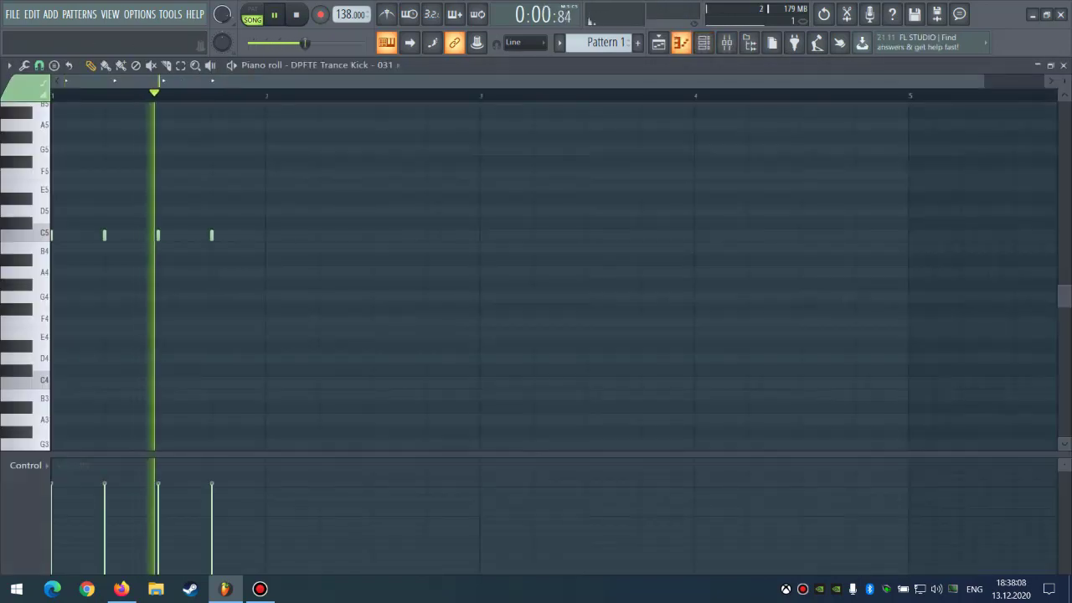
key(F6)
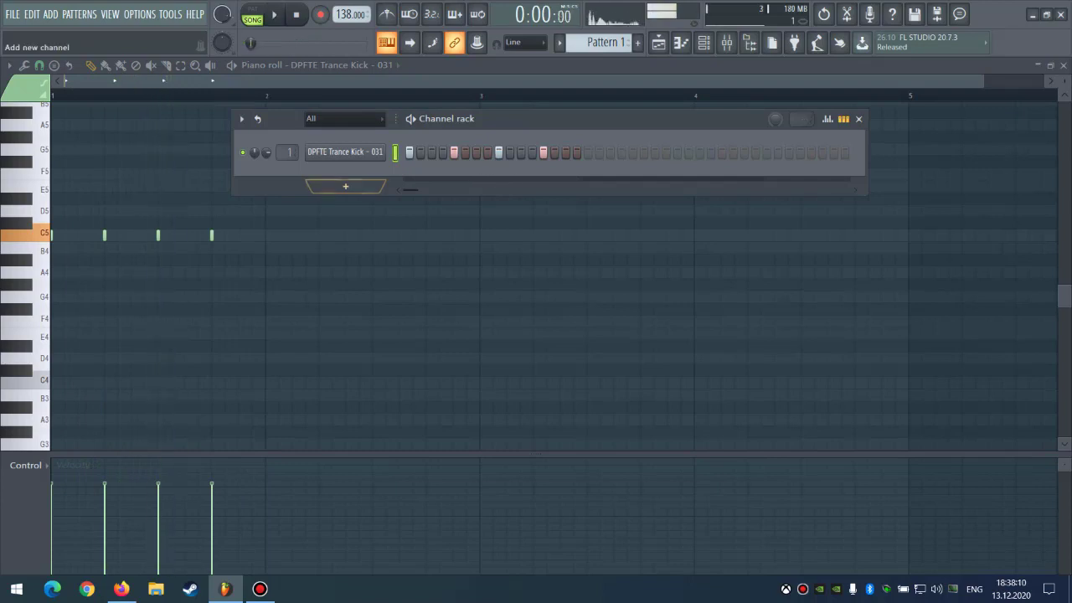
click(345, 186)
click(571, 27)
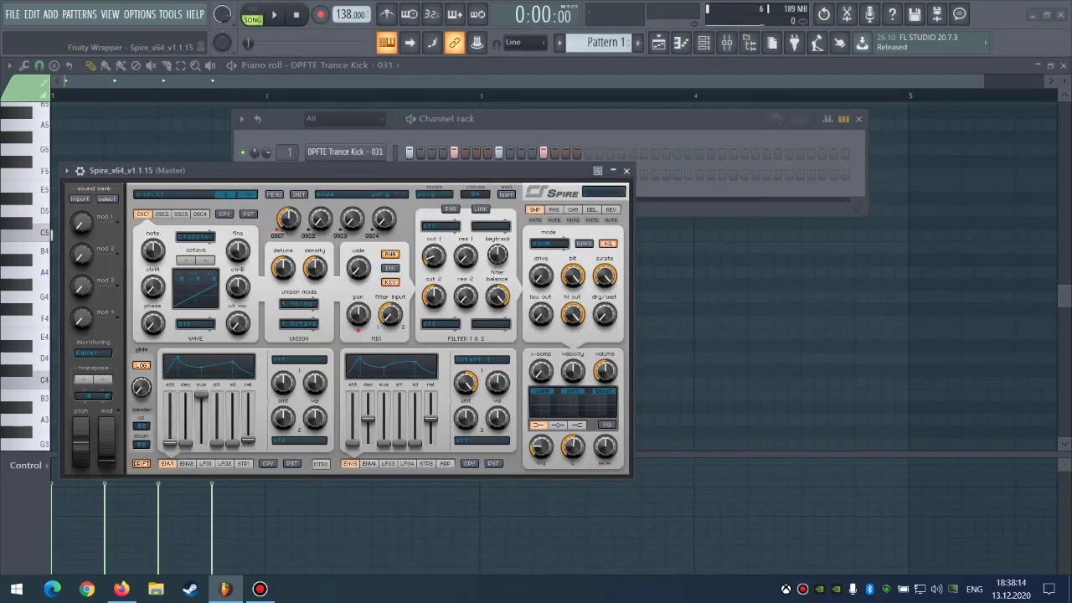
key(q)
drag(352, 170, 589, 156)
key(e)
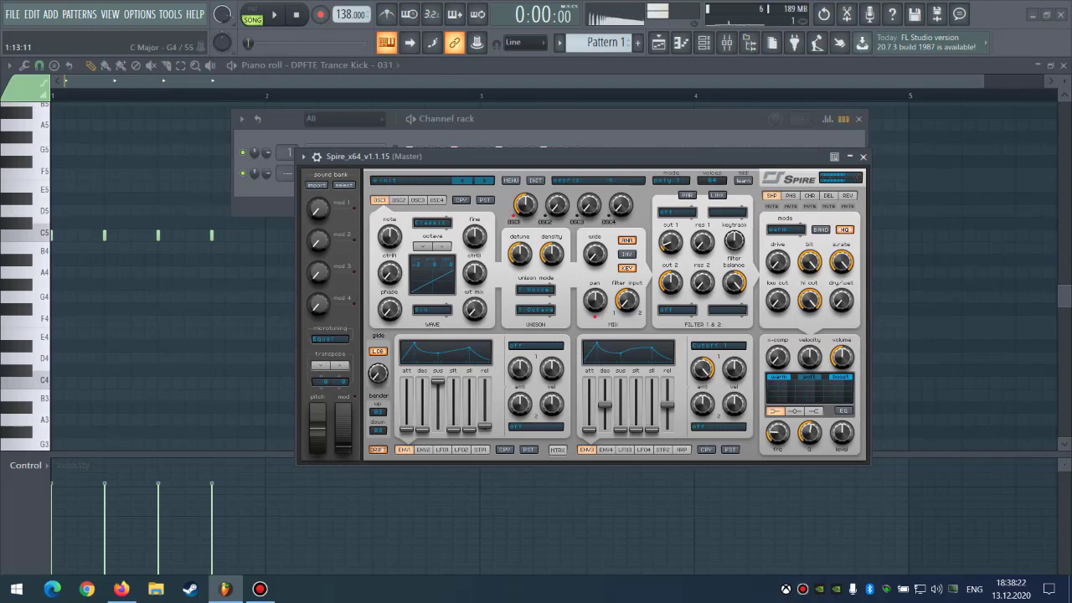
Create Pattern 2 and place it on Track 2 of the playlist, aligned with the start of bar 1.
click(219, 296)
key(space)
key(F4)
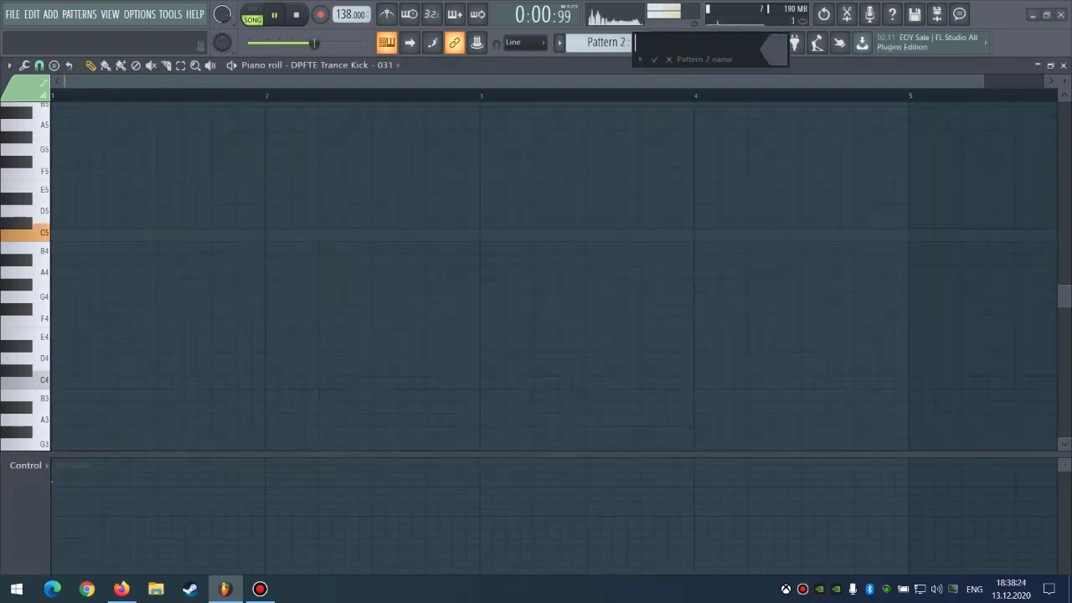
key(space)
key(F5)
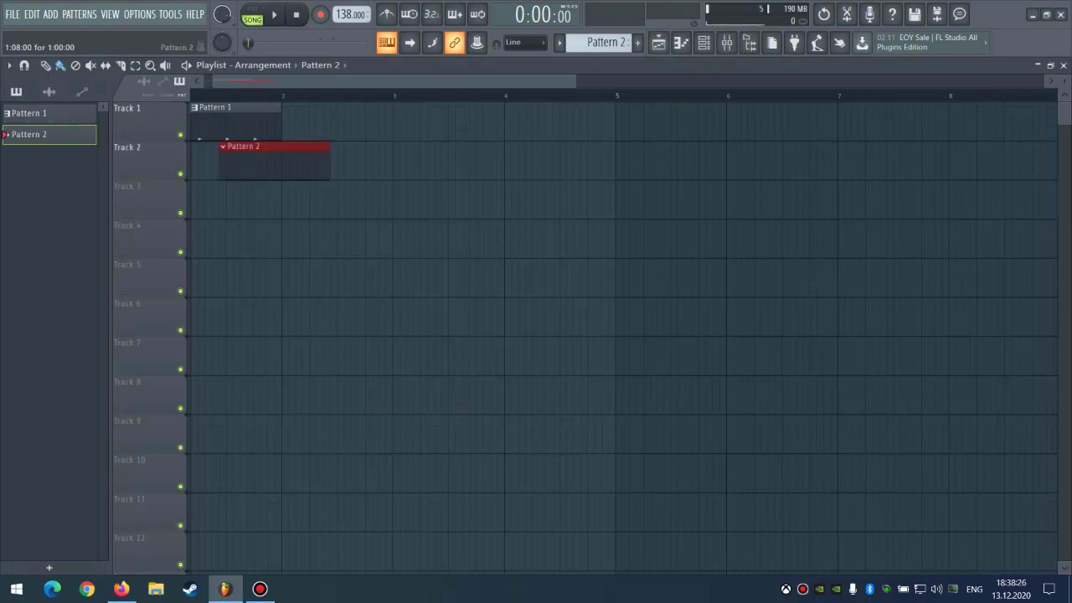
drag(225, 161, 192, 161)
Put a one-step F4 note on the second step of bar 1 in Spire's piano roll and play it back.
click(681, 43)
scroll(138, 277, down, 2)
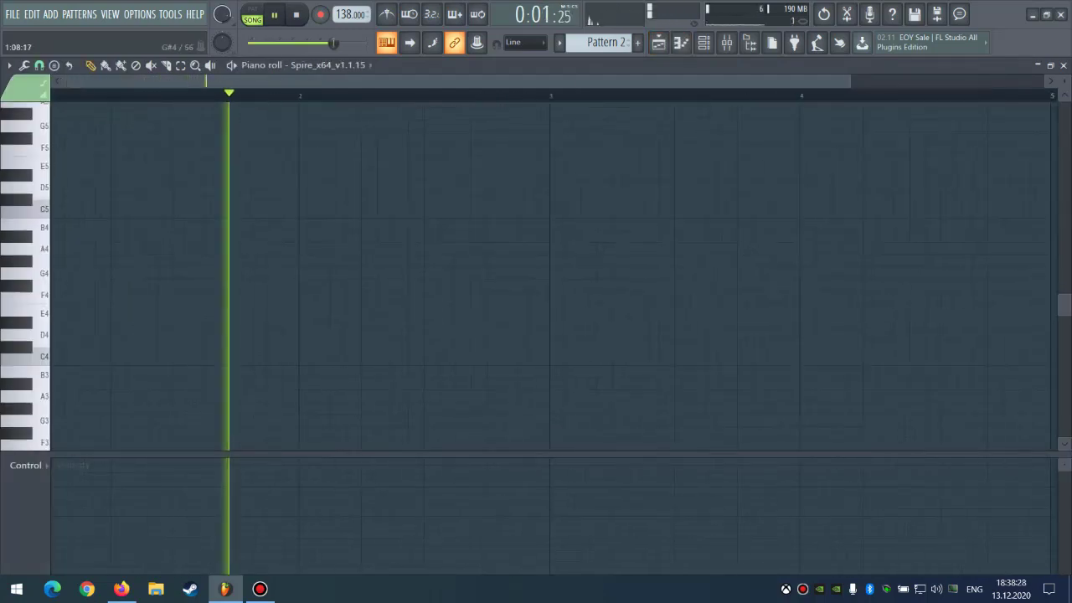
drag(90, 271, 57, 271)
scroll(55, 319, up, 1)
key(space)
key(space)
key(space)
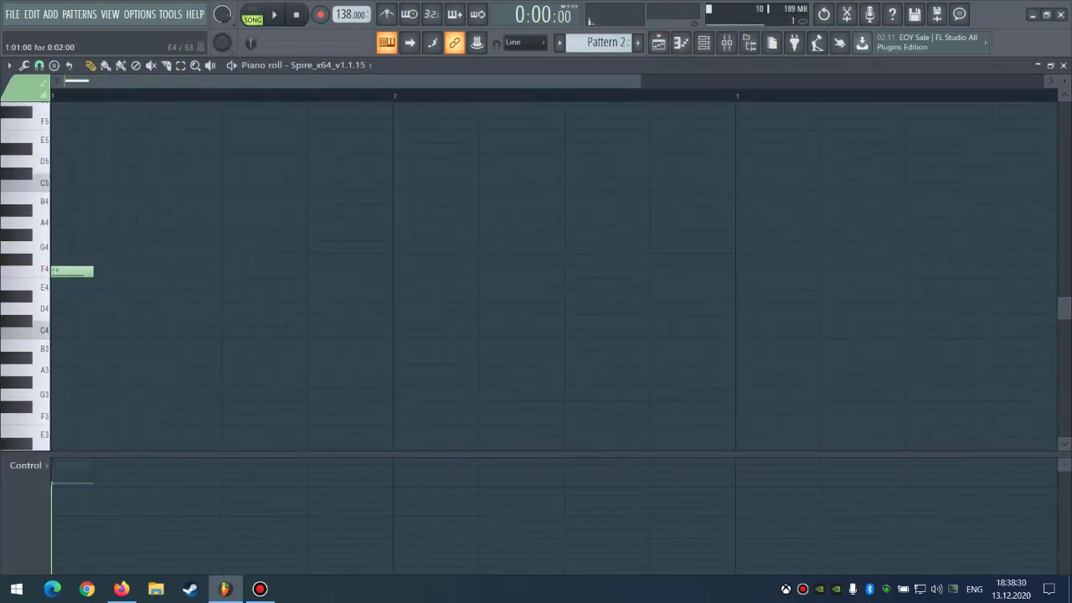
key(space)
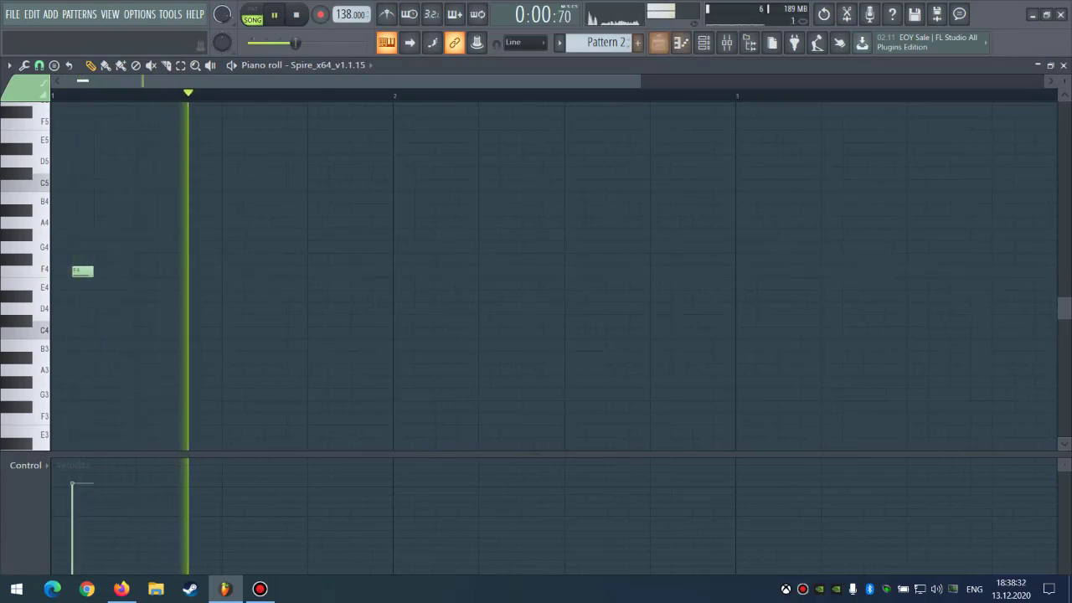
Set Spire's filter 1 to the perfecto type with cutoff 0.36, and return to the piano roll.
key(F6)
click(346, 172)
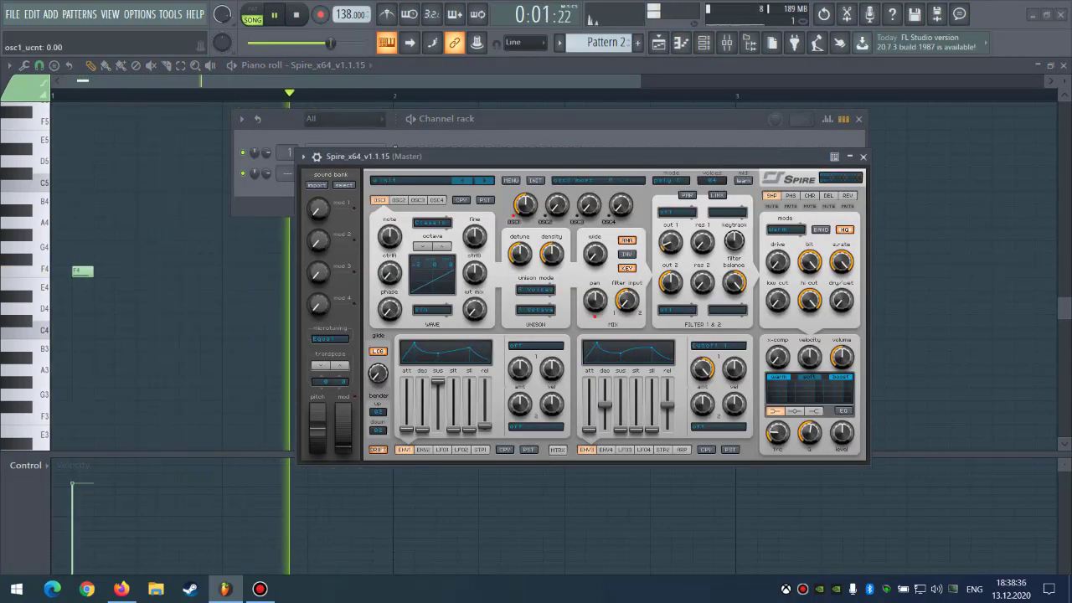
click(676, 212)
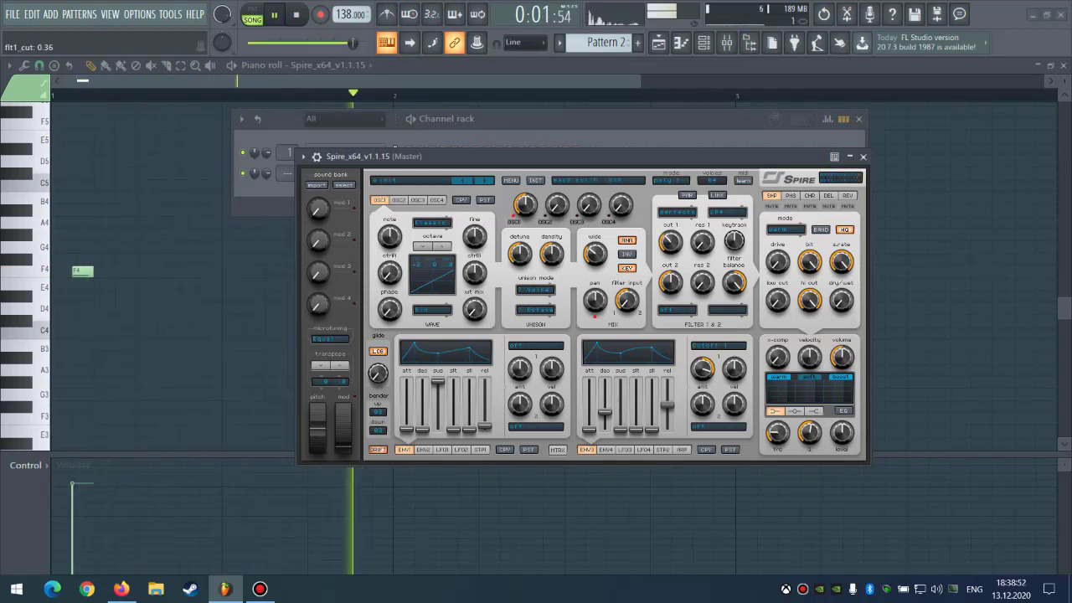
click(159, 226)
scroll(393, 234, up, 2)
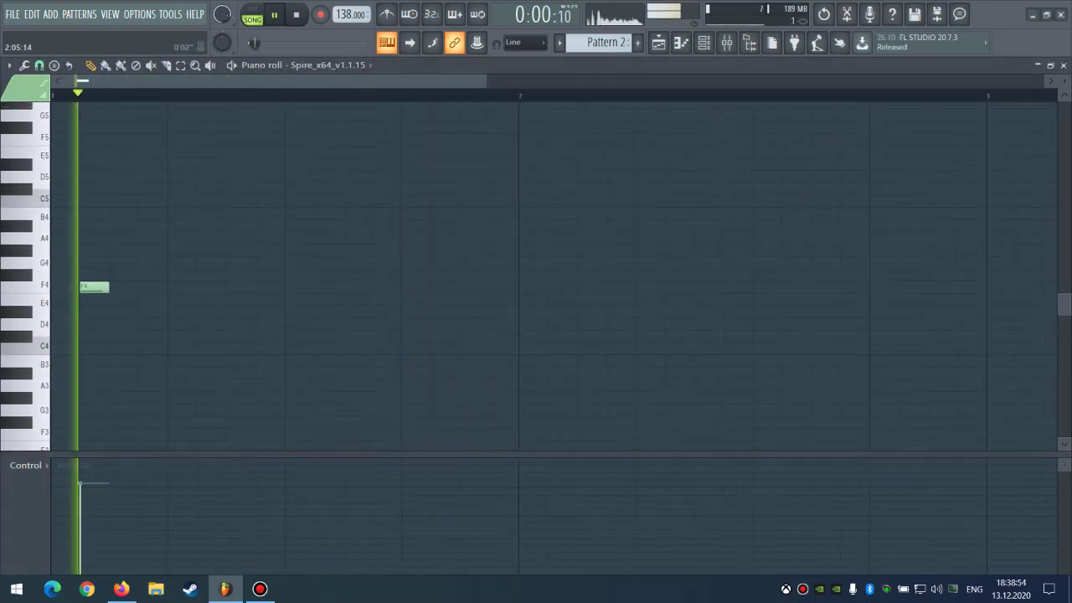
Load Fruity Limiter into slot 9 of the Master mixer track and adjust its gain during playback.
key(space)
key(F9)
click(944, 272)
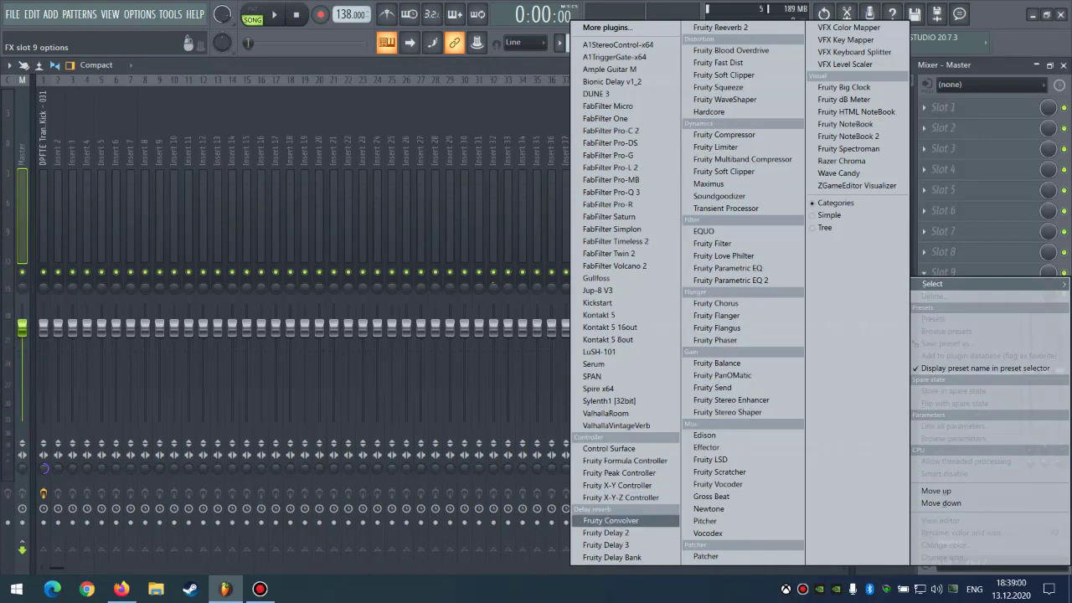
click(716, 147)
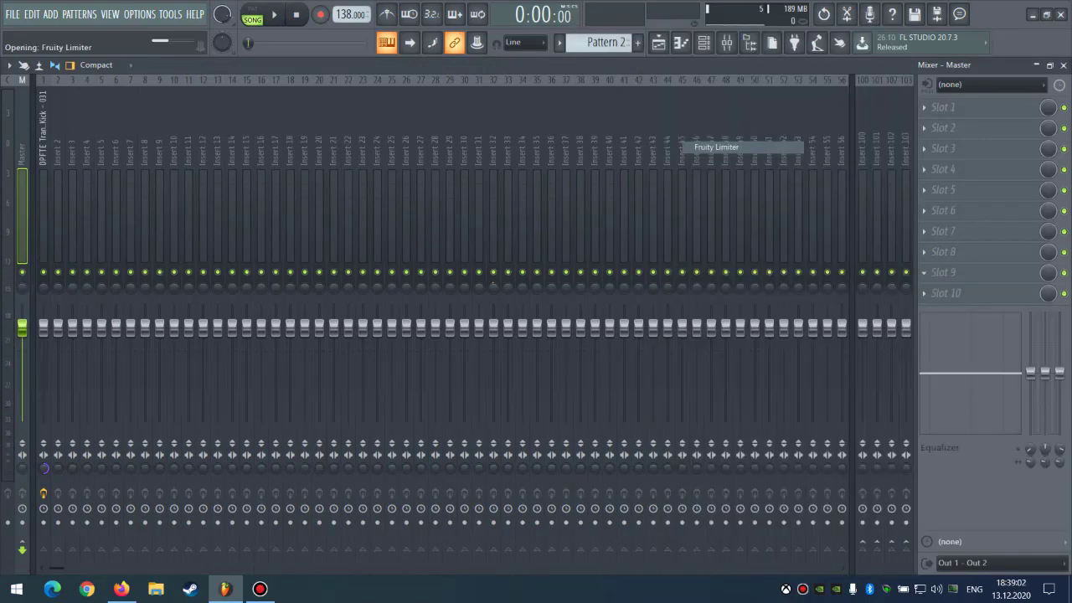
key(space)
drag(64, 306, 65, 321)
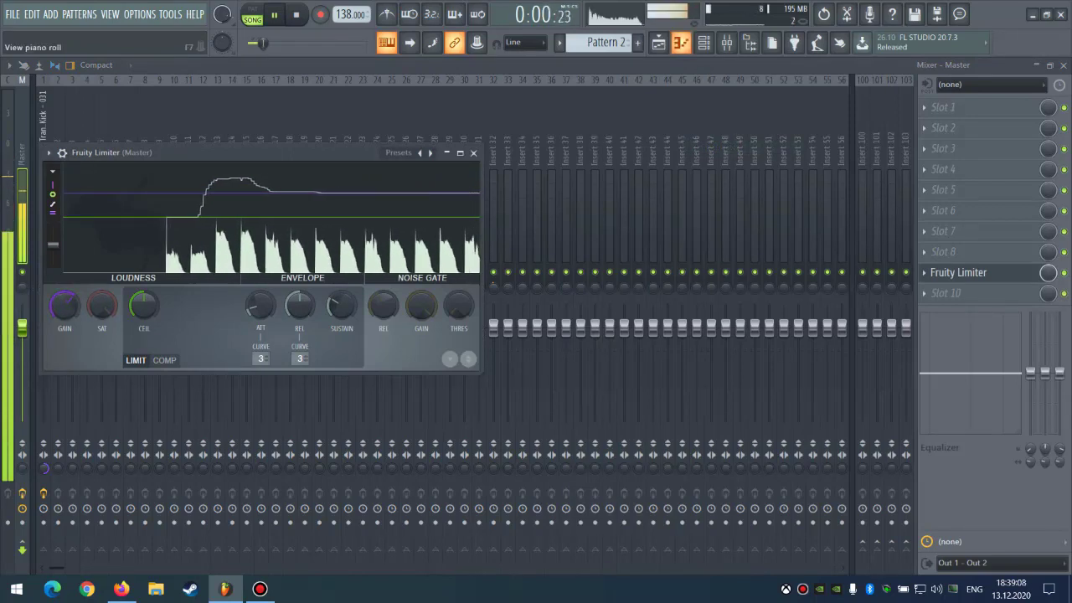
Audition other pitches for the Spire bass note and put it on G#4 at step 2 of bar 1.
click(386, 42)
key(space)
drag(101, 287, 101, 300)
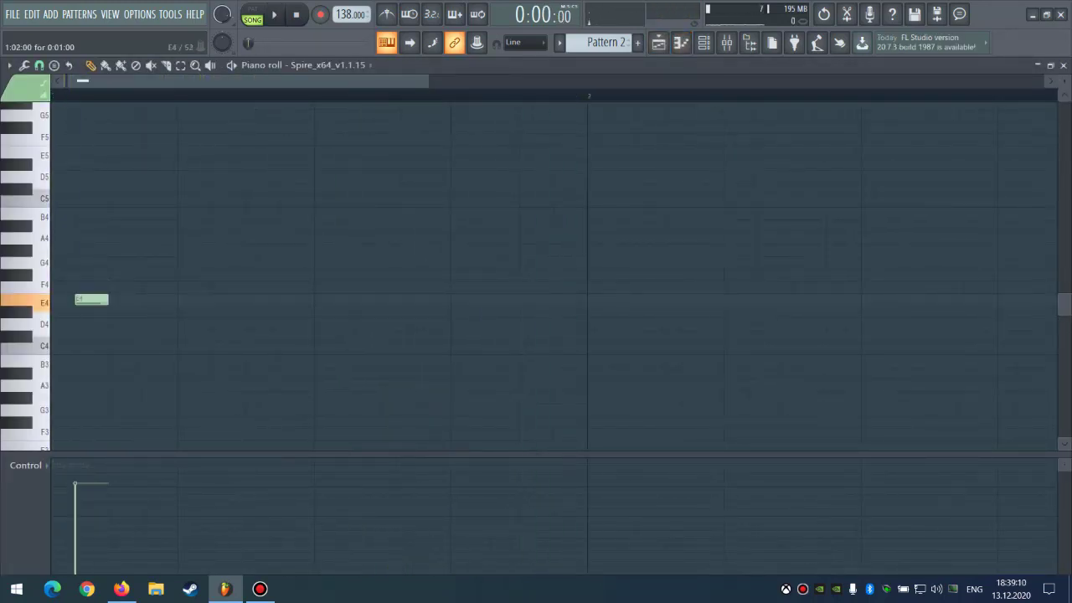
drag(245, 275, 256, 254)
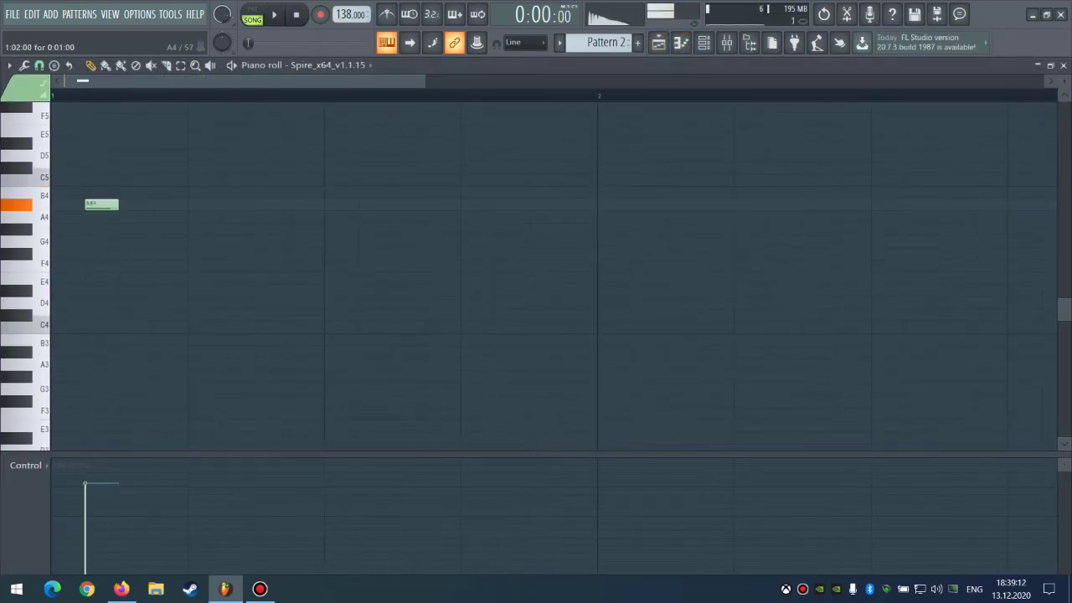
key(space)
scroll(101, 206, up, 1)
key(space)
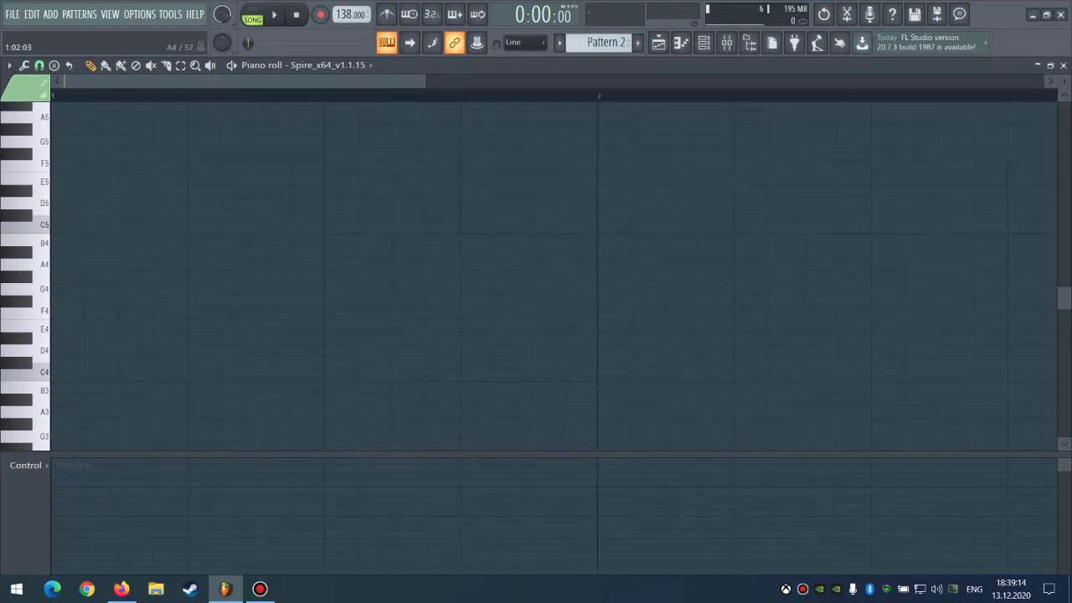
Try a second G#4 note on neighbouring steps of bar 1 and keep it on step 4, checking by playback.
click(171, 277)
key(space)
right_click(170, 277)
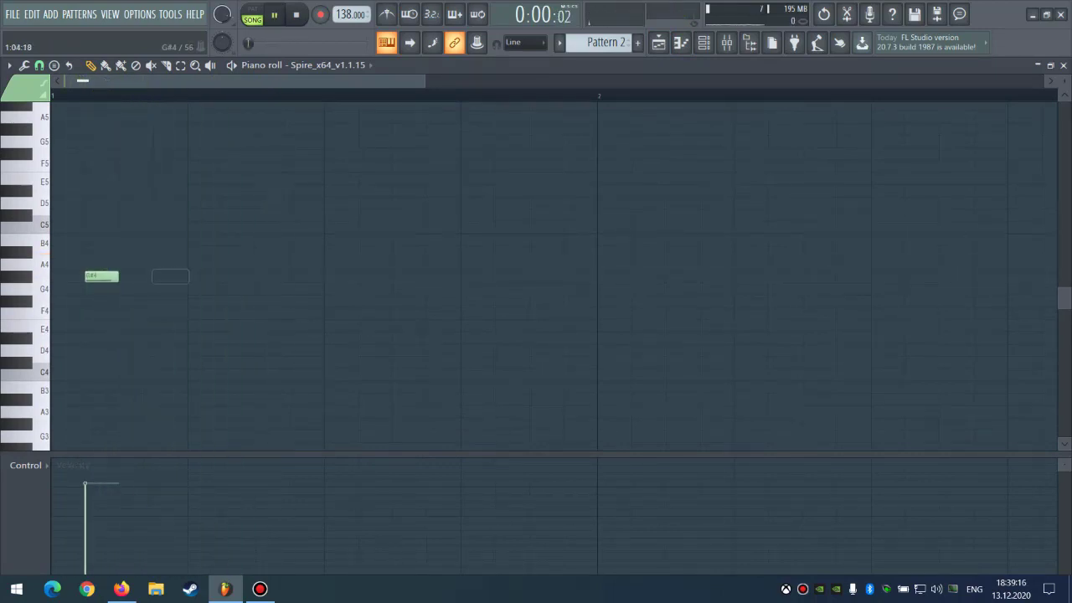
key(space)
click(203, 277)
key(space)
right_click(203, 277)
click(170, 277)
key(space)
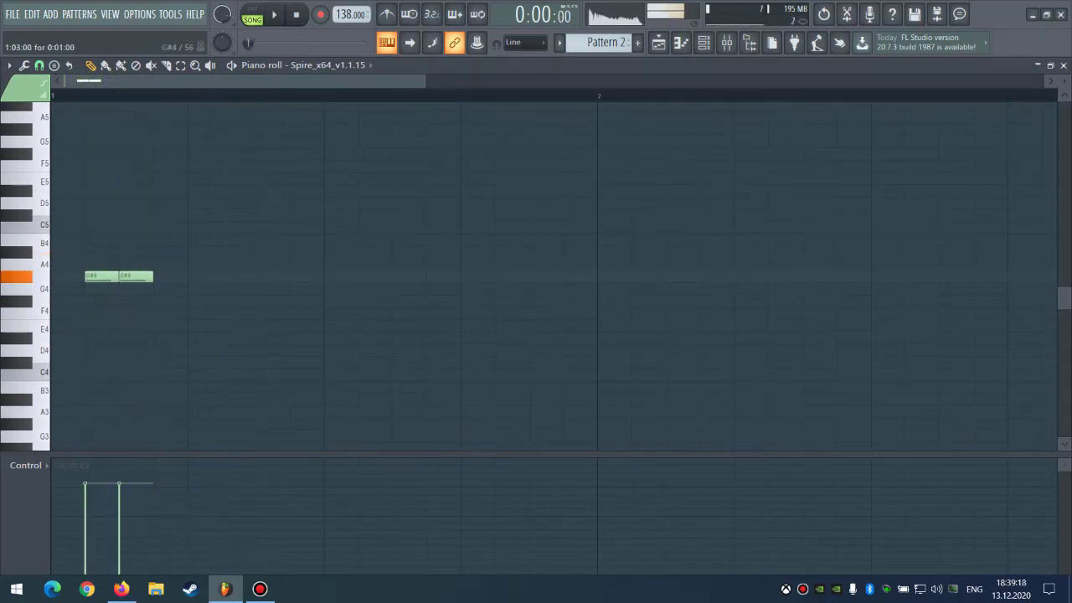
key(space)
Extend the bass line with G#4 notes on steps 7, 10, 12 and 15 of bar 1.
key(space)
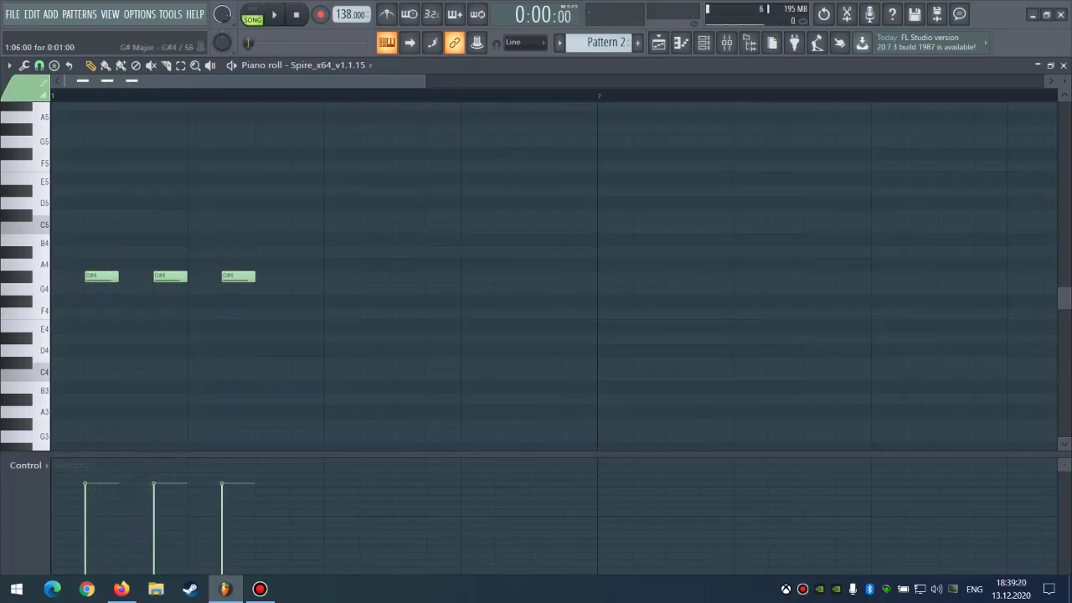
key(space)
key(space)
key(space)
drag(238, 277, 370, 277)
key(space)
key(space)
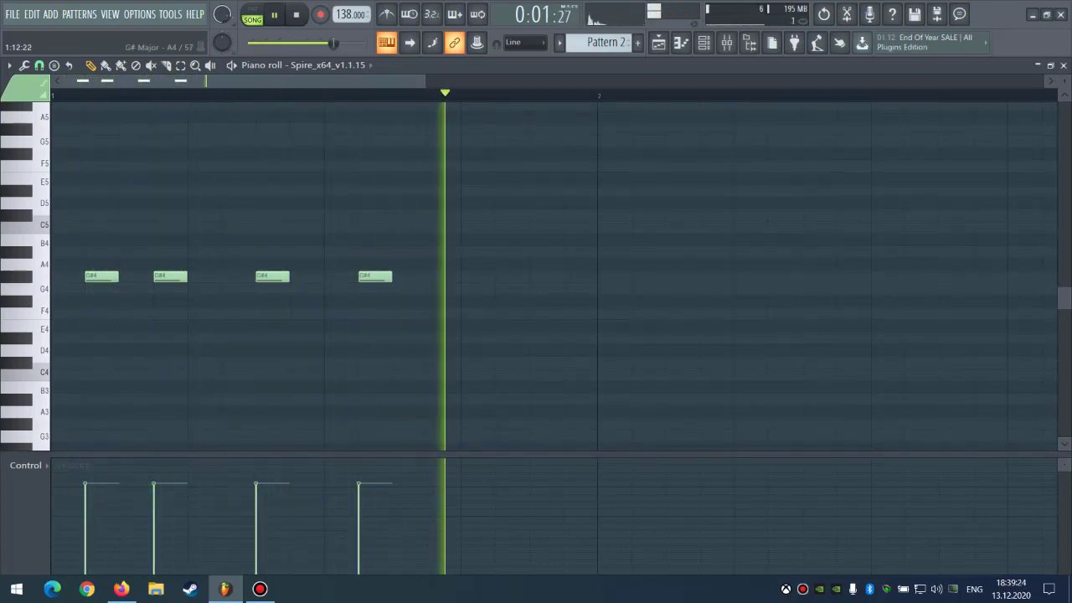
click(449, 278)
click(546, 277)
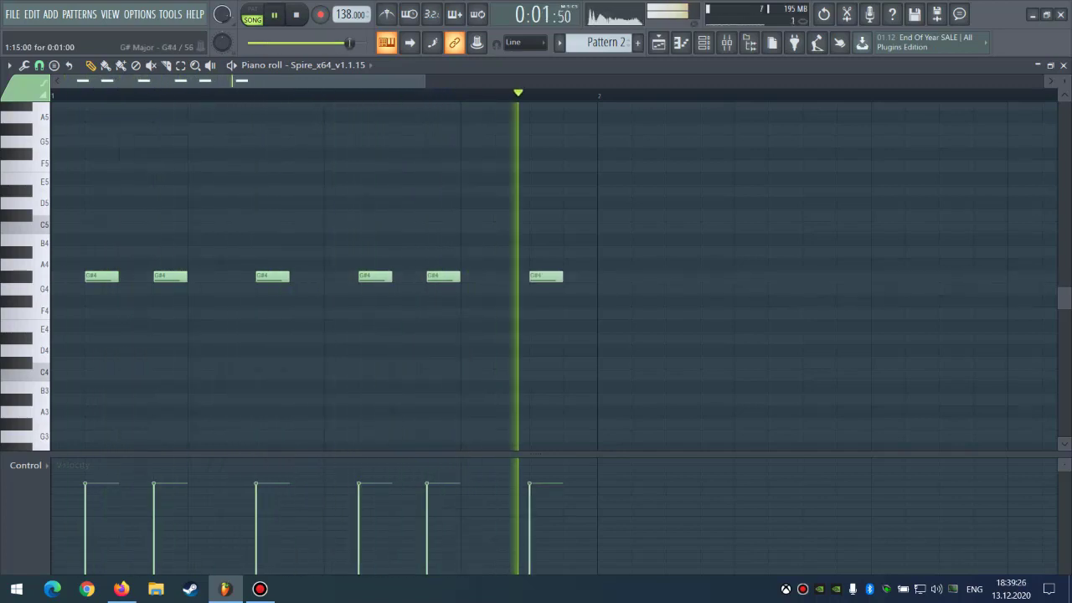
key(F6)
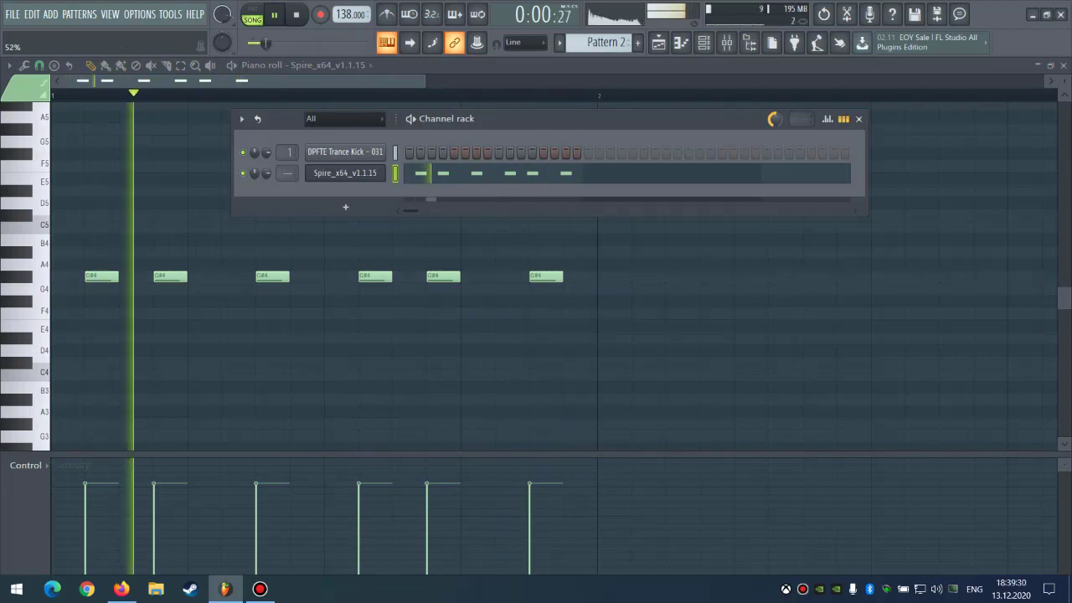
key(F6)
scroll(243, 289, up, 1)
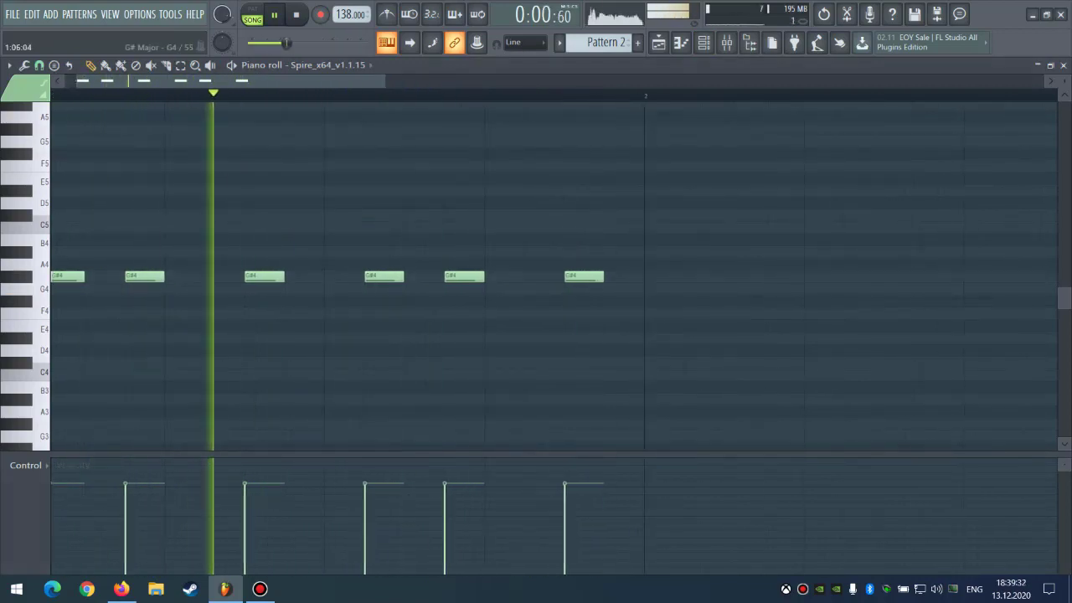
drag(747, 242, 209, 350)
key(space)
key(Delete)
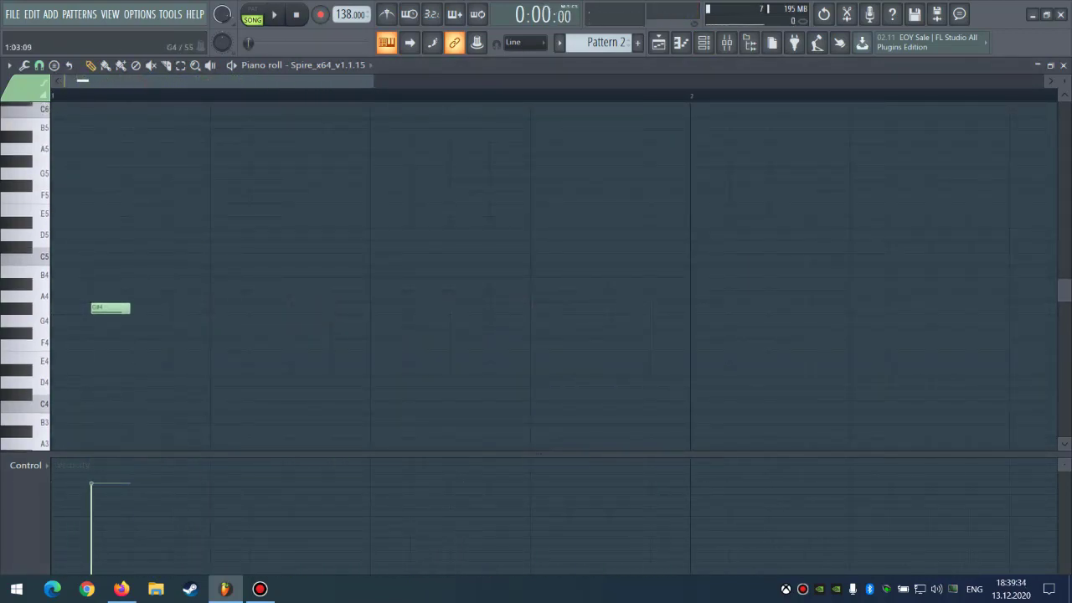
key(ctrl+z)
Add G#4 notes on steps 5, 6 and 9 of bar 1, and remove the one on step 6.
key(space)
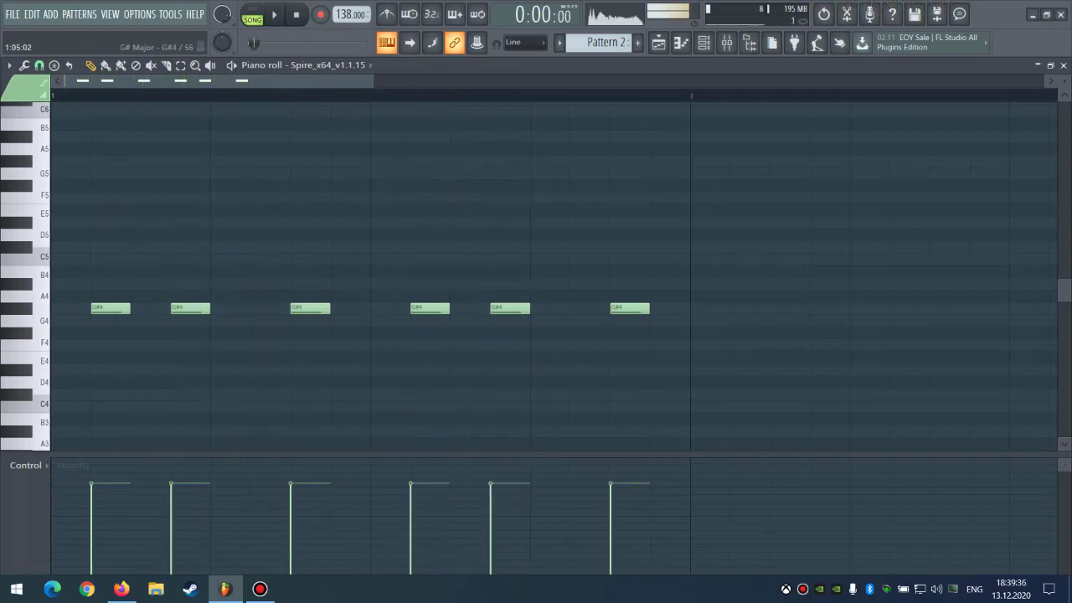
click(217, 308)
key(space)
key(space)
click(262, 308)
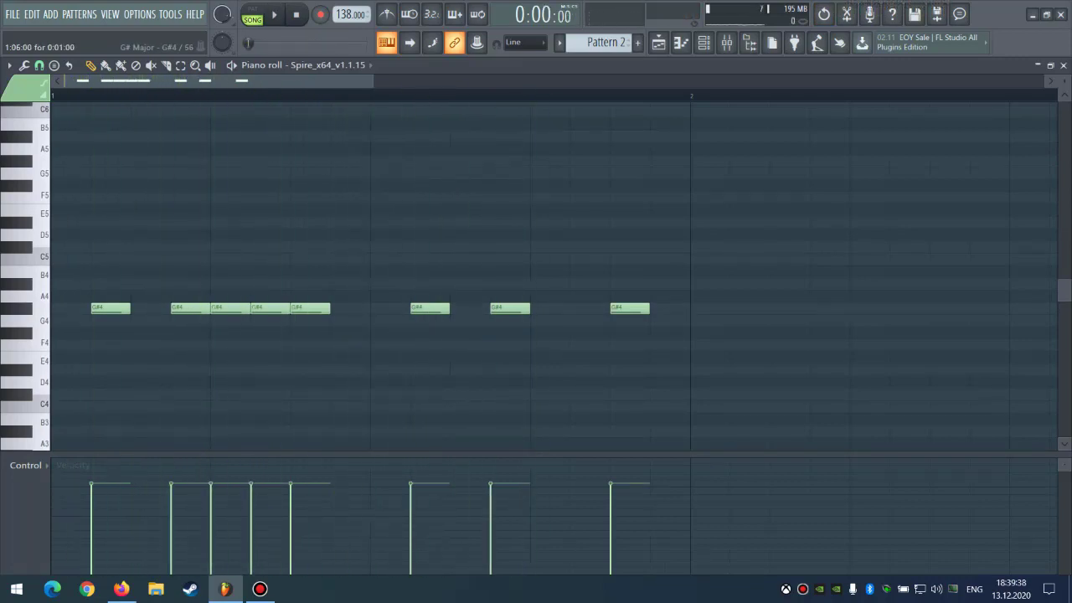
key(space)
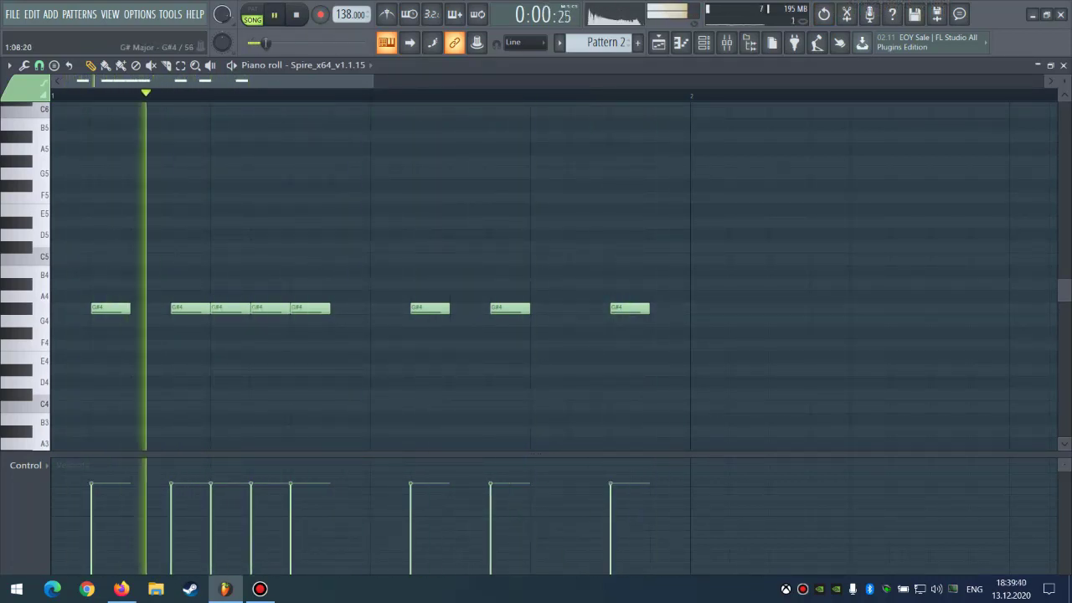
click(380, 308)
right_click(269, 309)
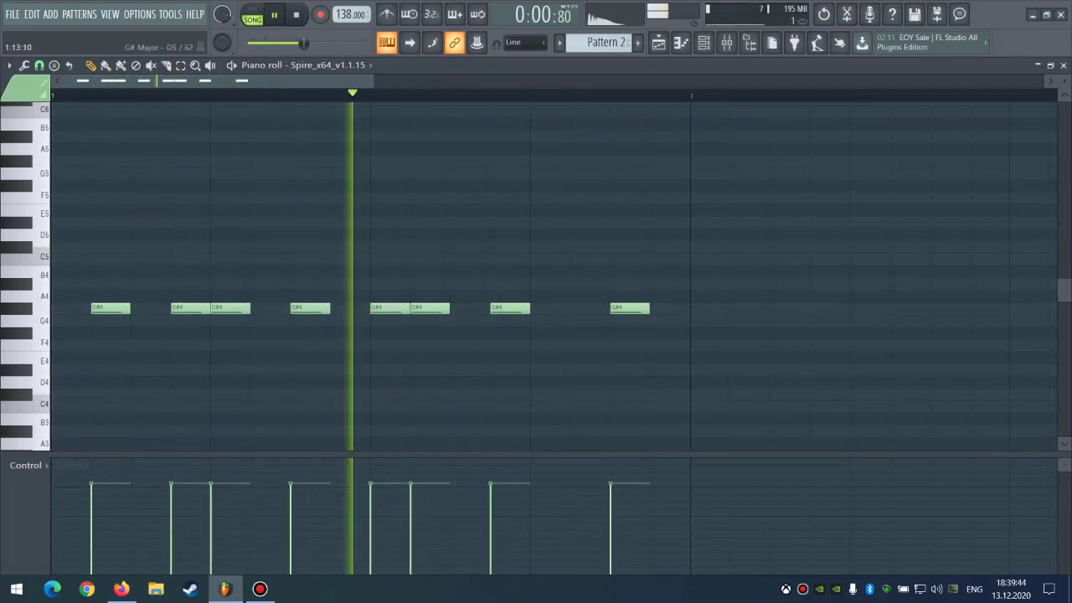
Try a velocity of 70% on the step 9 G#4 note, and delete that note.
ctrl+click(387, 308)
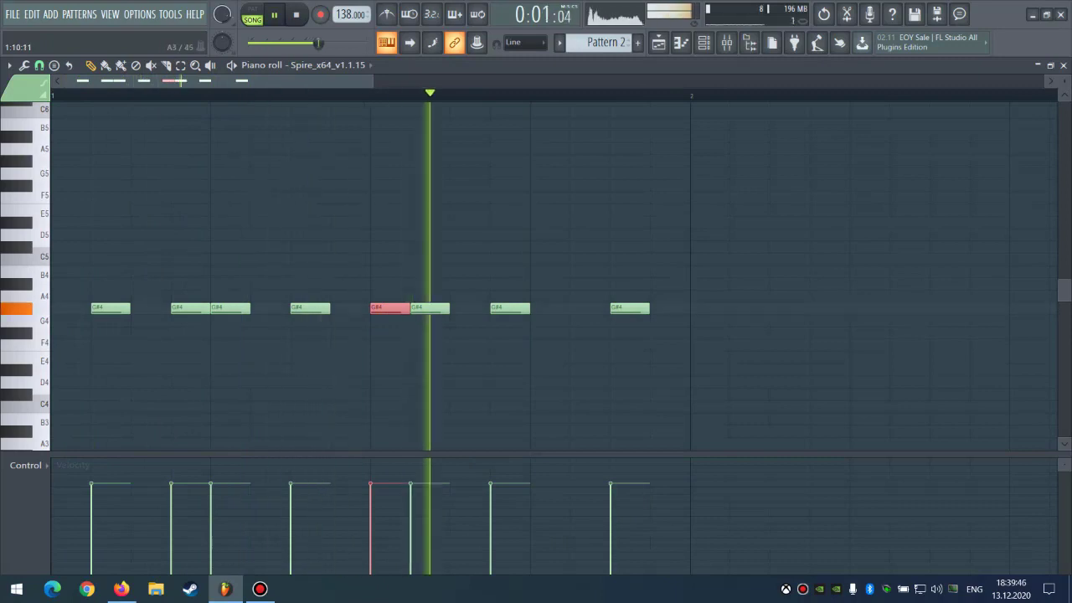
mouse_move(390, 500)
mouse_down()
mouse_move(391, 574)
mouse_move(370, 459)
mouse_move(370, 507)
mouse_move(371, 494)
mouse_up()
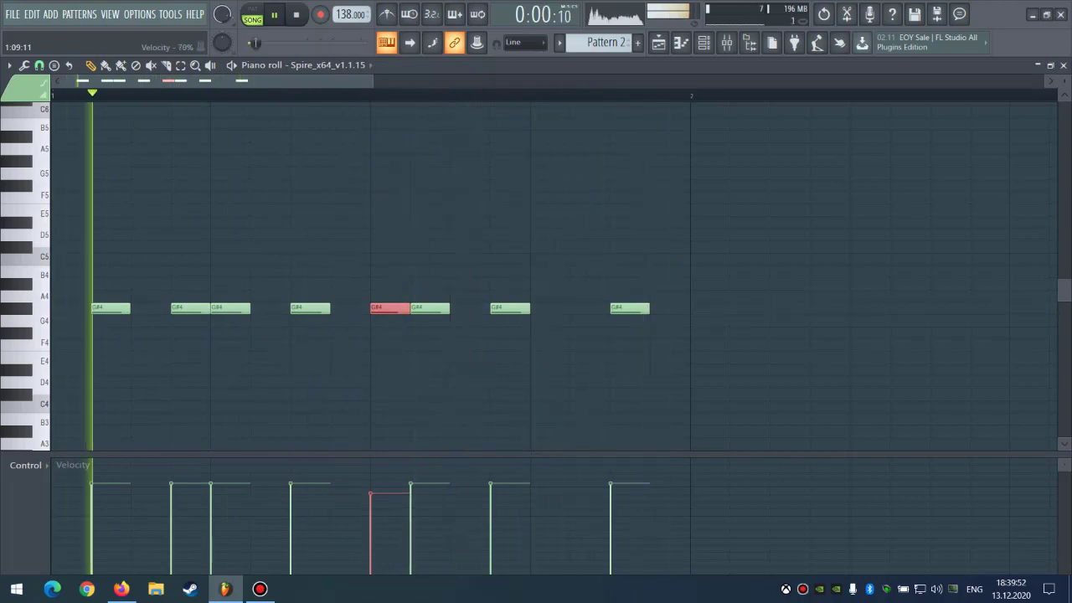
key(Delete)
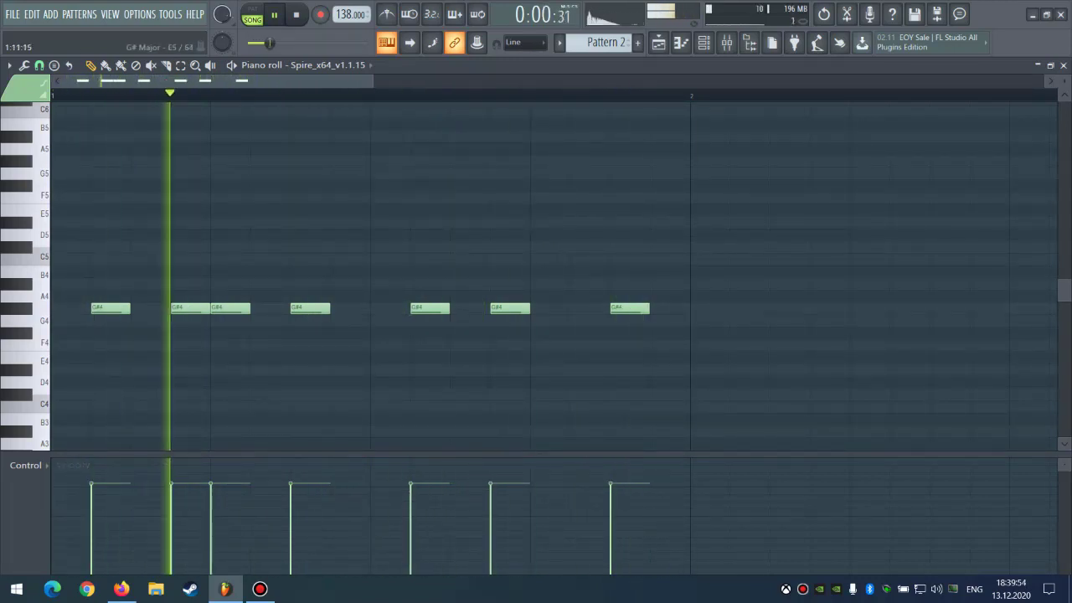
Route Spire to mixer track 2 and load Fruity Parametric EQ 2 into the track's first effect slot.
click(705, 42)
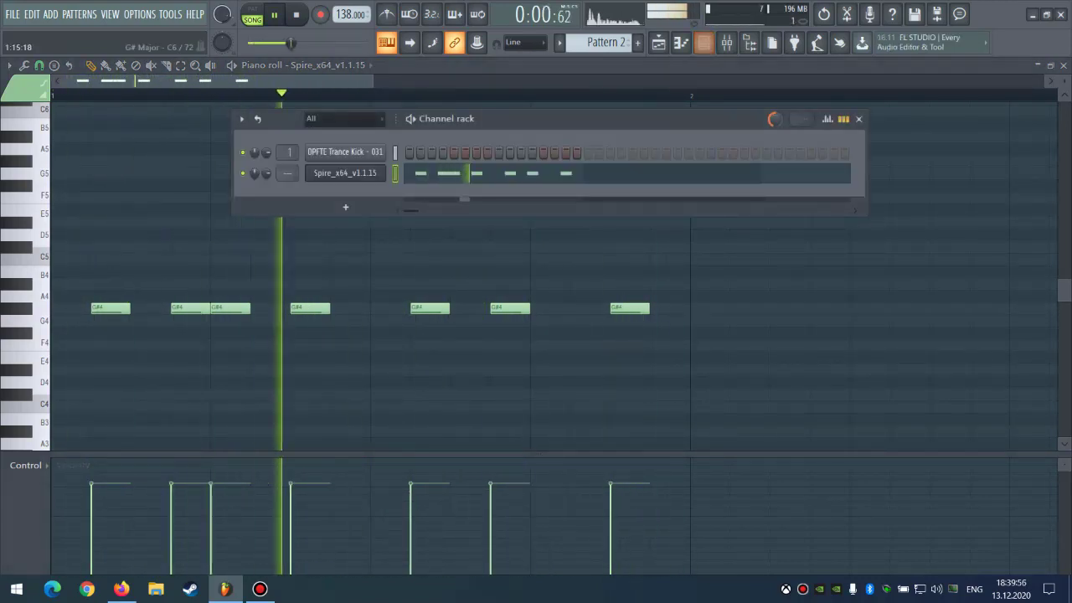
key(F9)
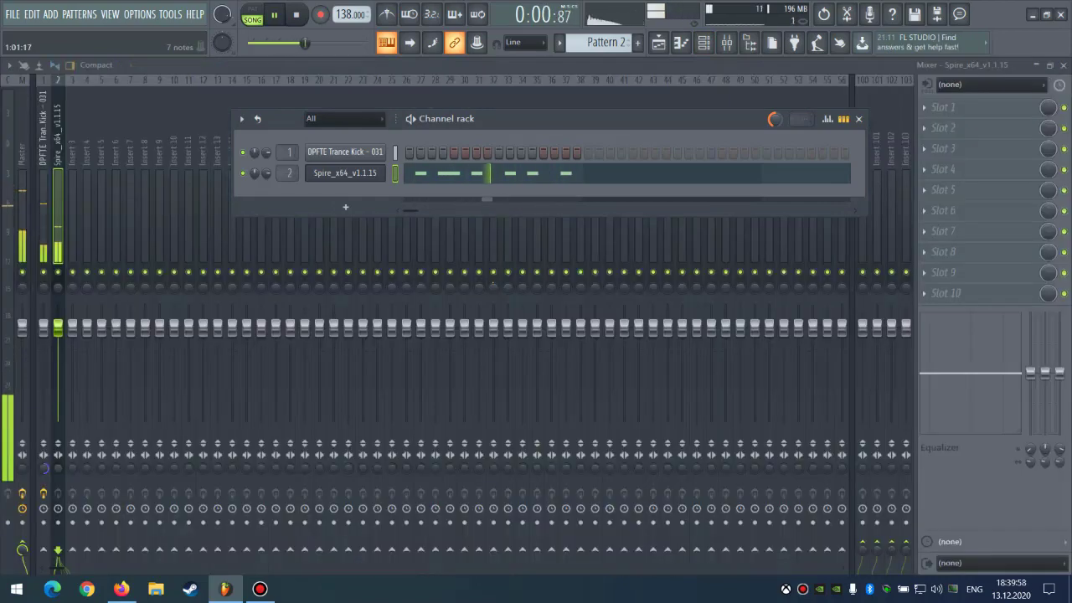
click(930, 107)
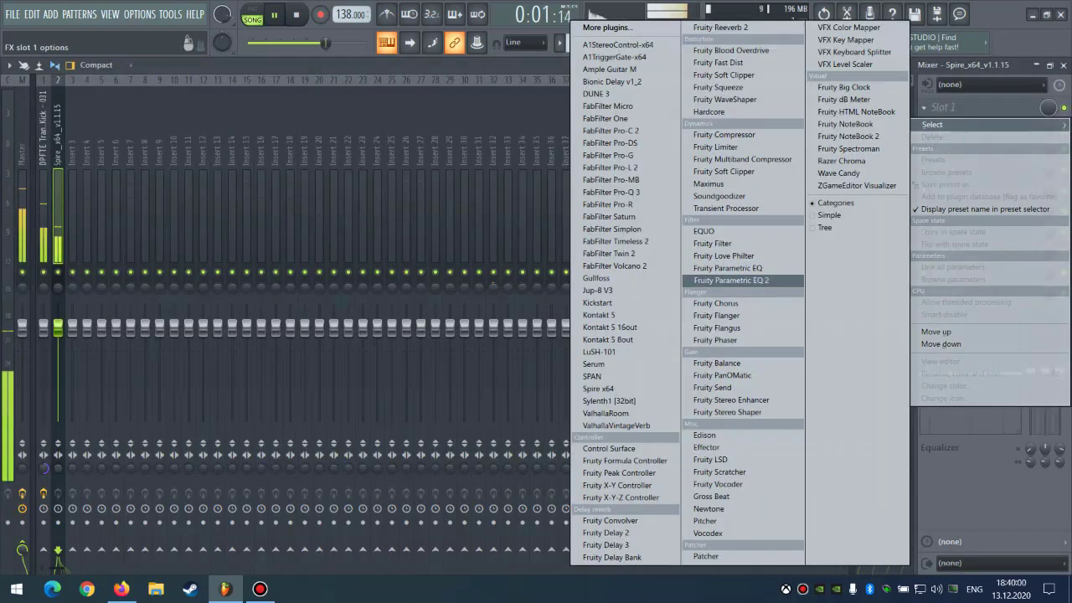
click(731, 281)
Roll off the bass highs from around 2 kHz and boost the sub and bass bands in the equalizer.
drag(363, 337, 326, 395)
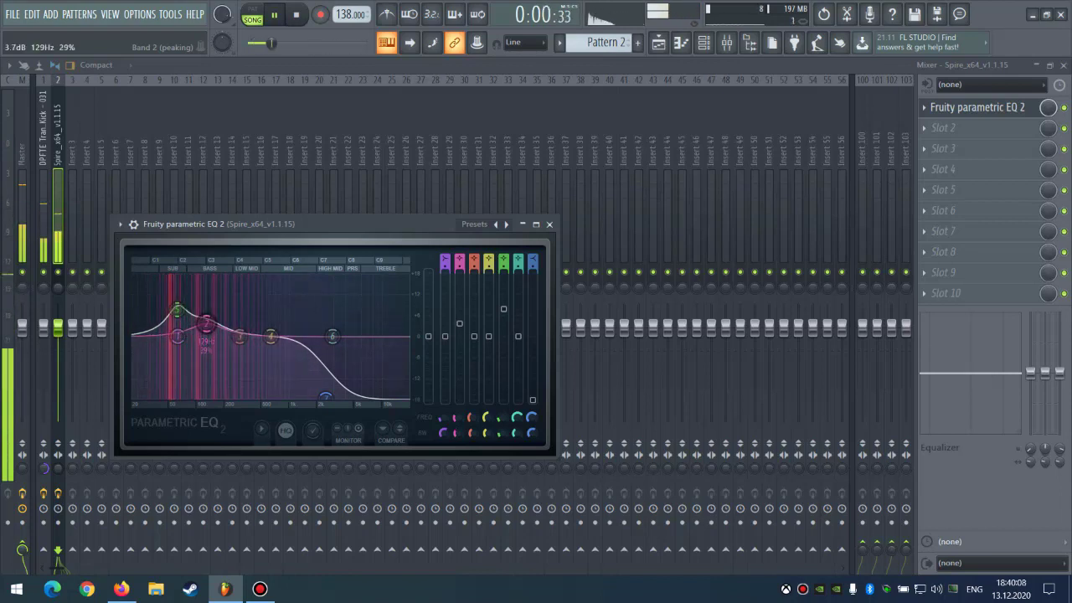
drag(199, 325, 178, 310)
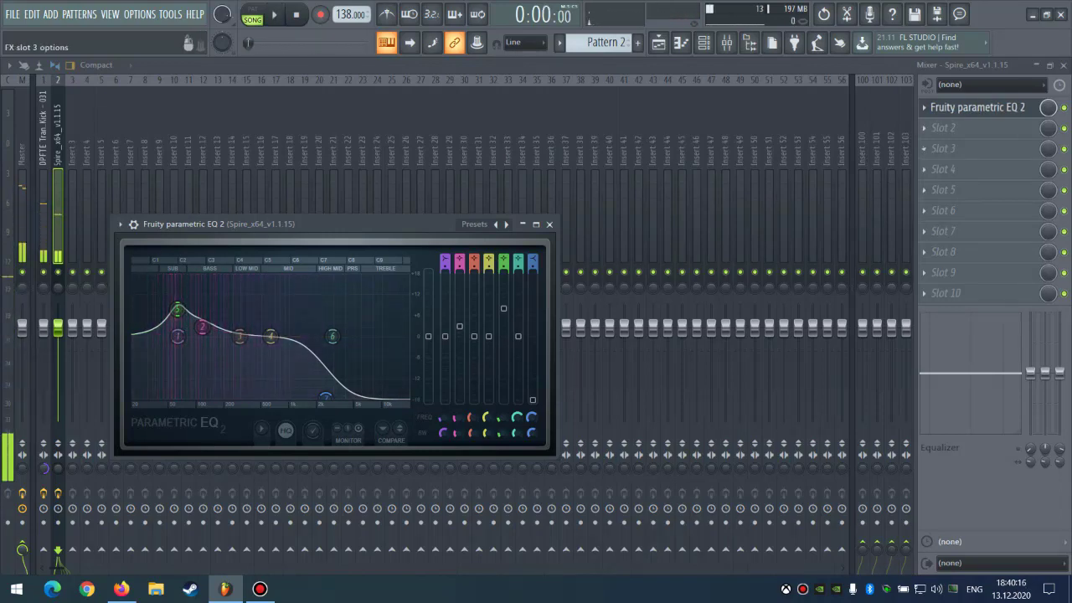
Load Kickstart into slot 3 of the Spire mixer track and set its mix to 85%.
click(944, 148)
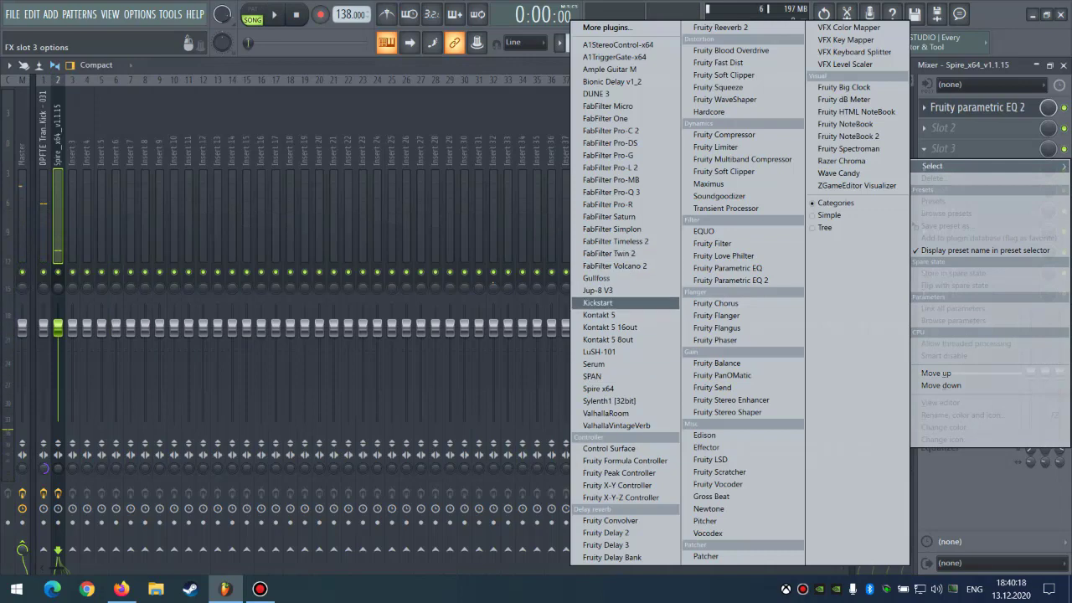
click(598, 302)
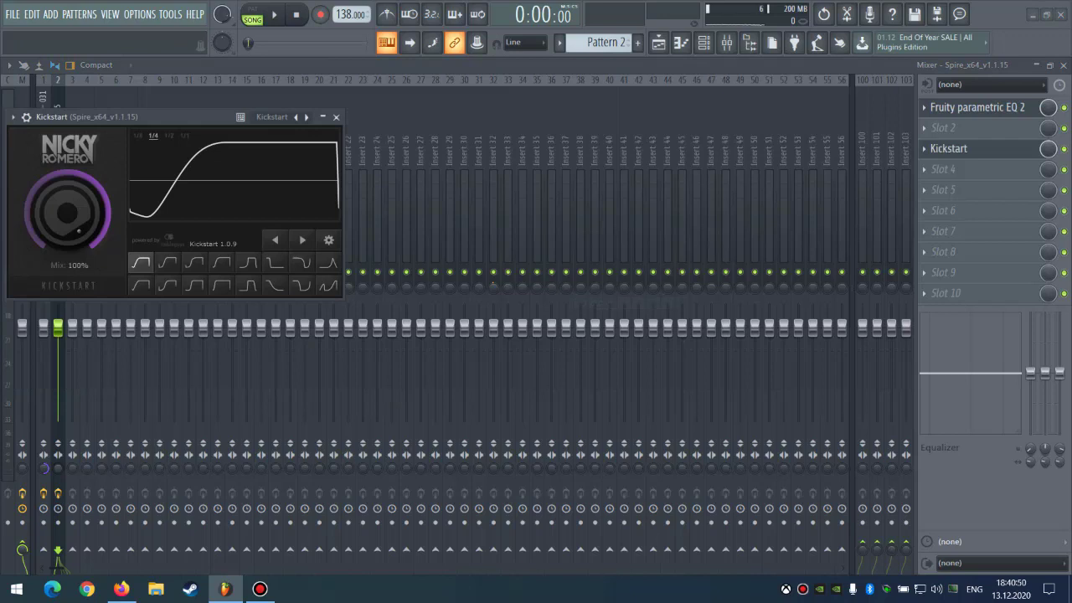
key(space)
drag(191, 116, 502, 135)
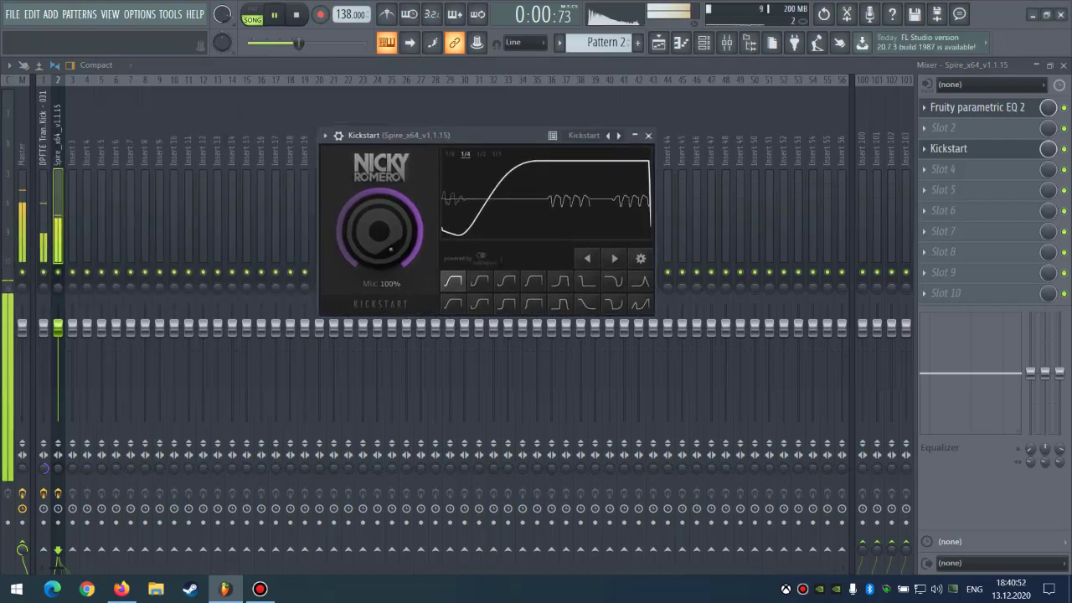
drag(379, 232, 380, 252)
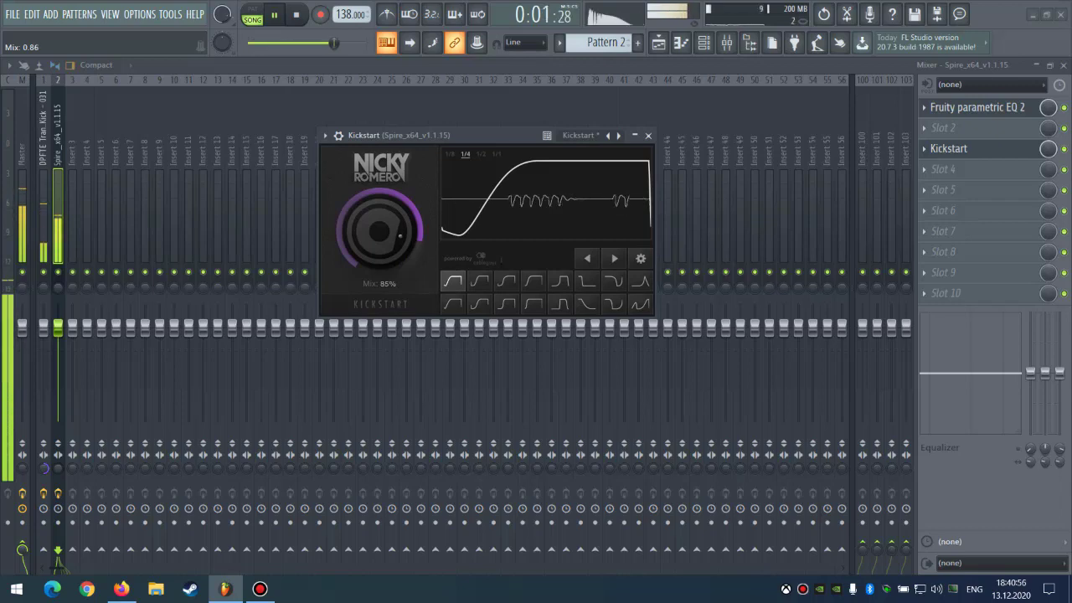
Clone the Spire channel in the channel rack and restart playback.
click(681, 43)
click(704, 43)
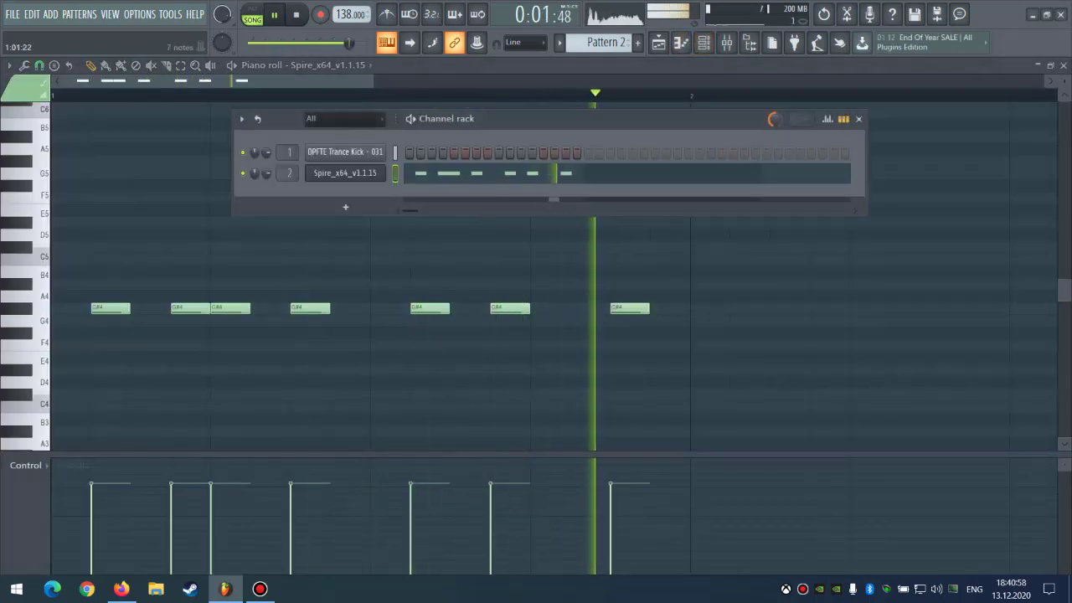
key(space)
right_click(345, 173)
click(409, 285)
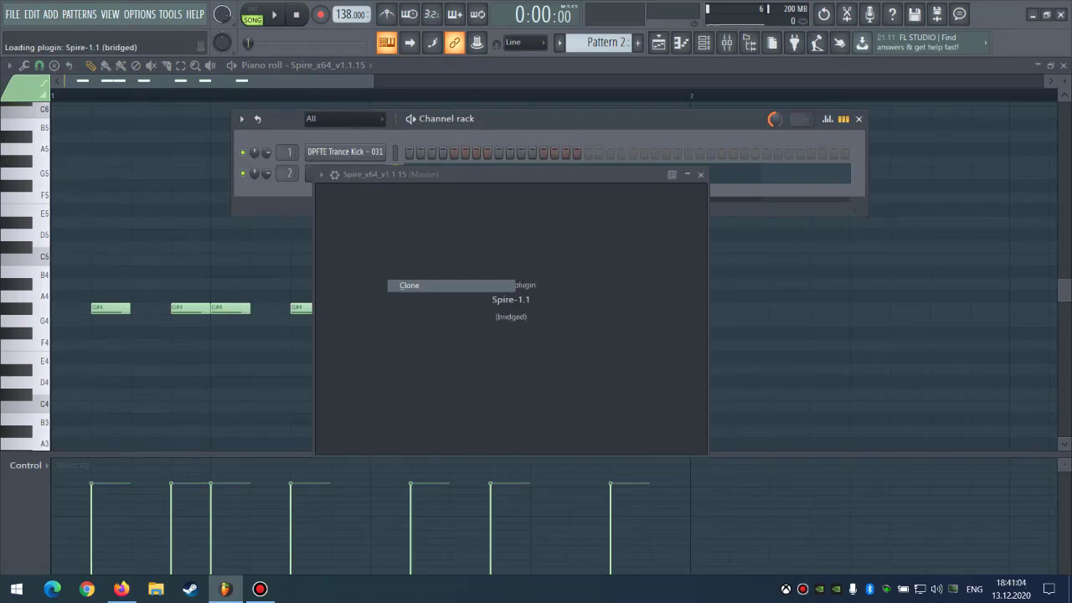
click(551, 119)
key(space)
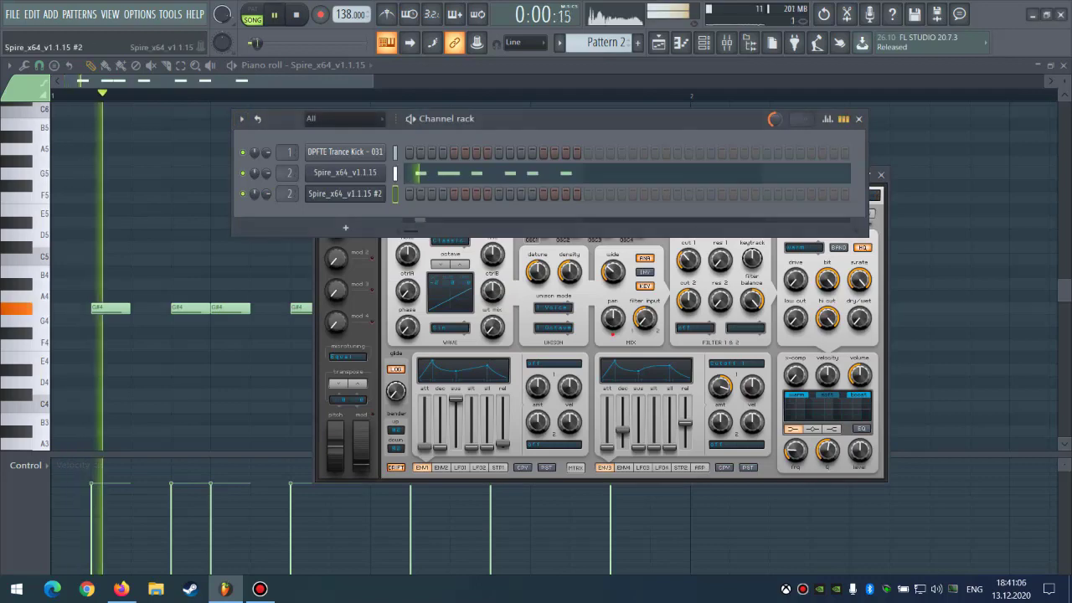
Copy the bass notes from the original Spire channel to its clone, and route the clone to mixer track 3.
click(395, 172)
key(ctrl+c)
click(395, 194)
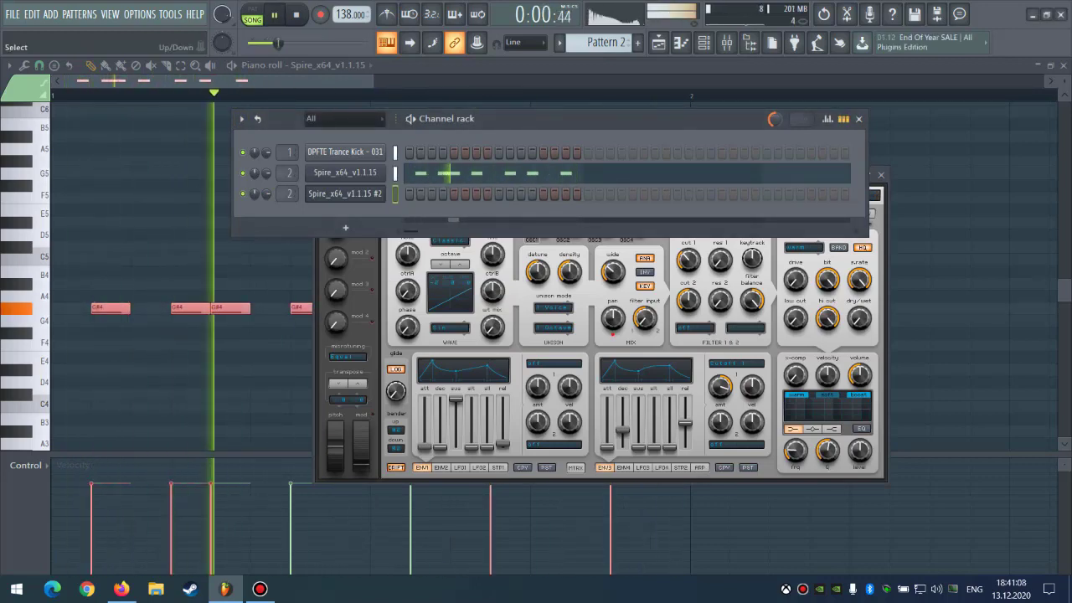
key(ctrl+v)
key(ctrl+l)
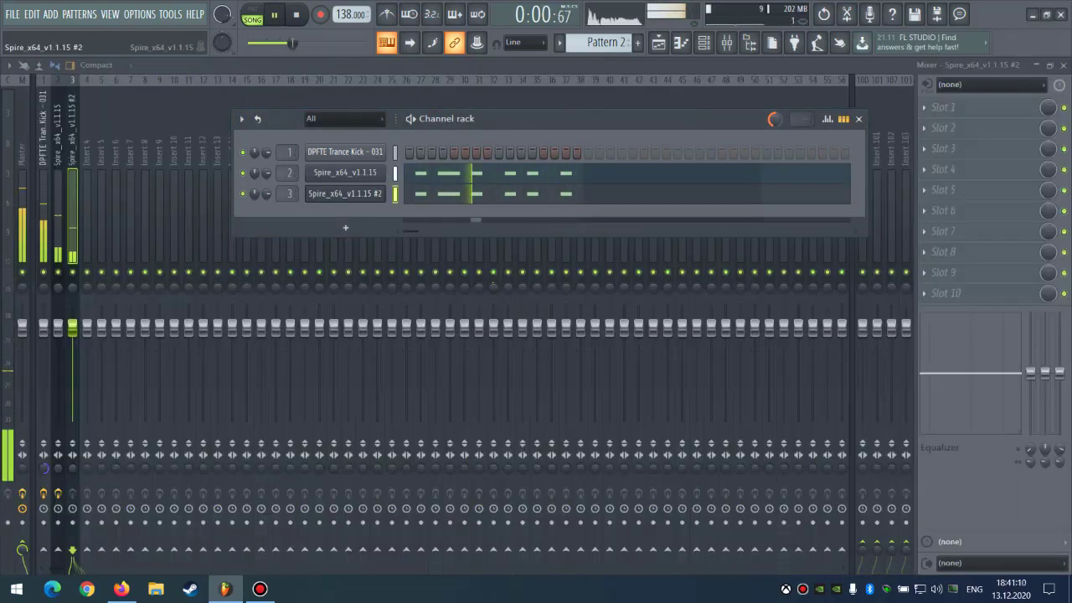
Adjust the unison mode of Spire #2, set its X-Comp to 0.21 and bring up its delay effect.
click(345, 193)
click(555, 307)
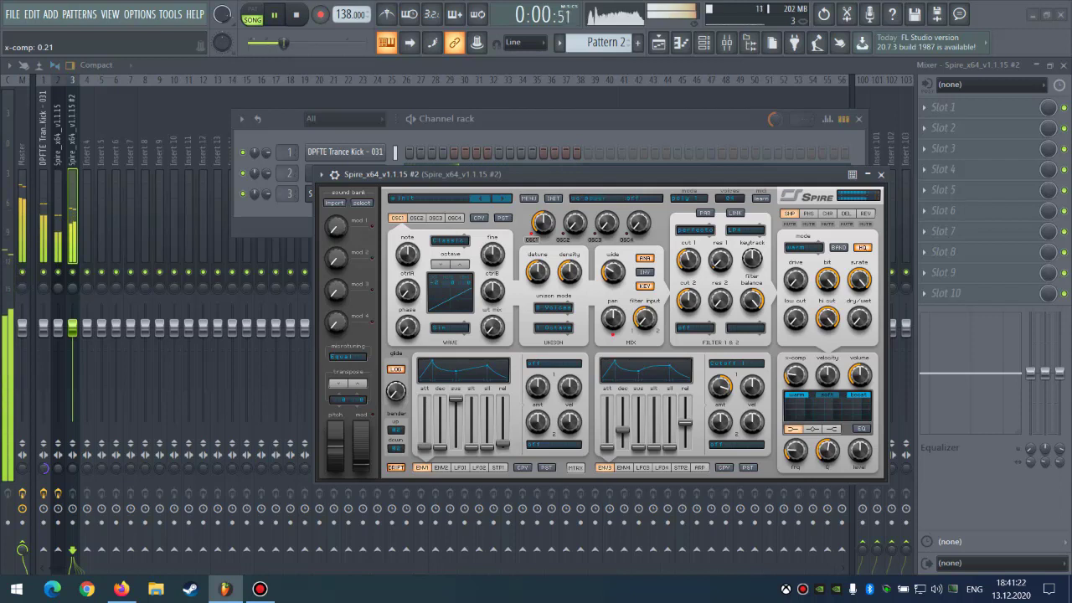
click(846, 214)
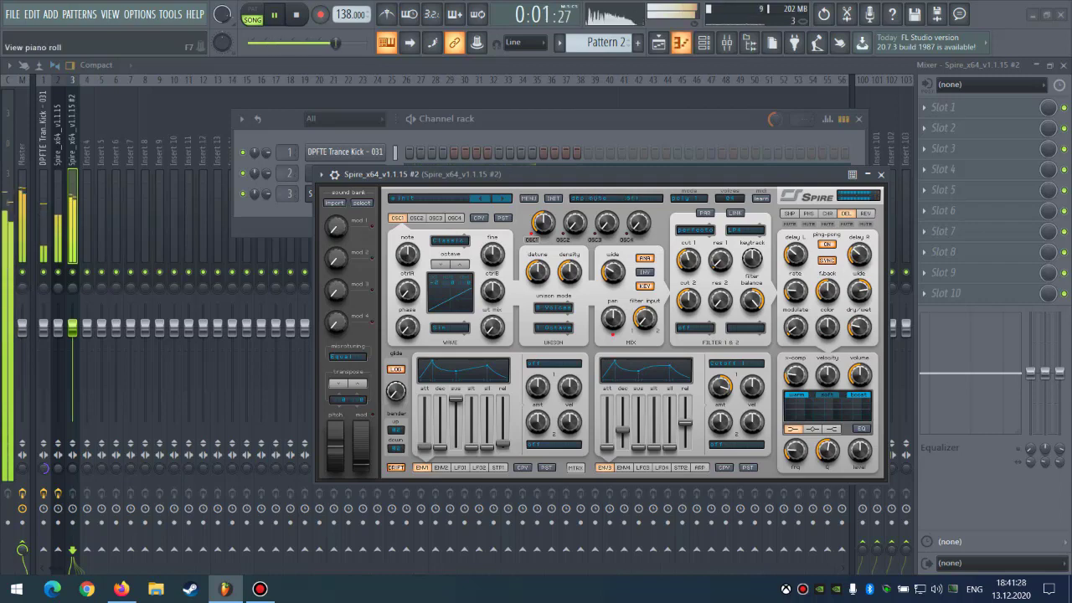
Rearrange the Spire #2 bass line into G#4 notes on steps 2, 4, 7, 8, 10, 12, 15 and 16 of the bar.
key(F7)
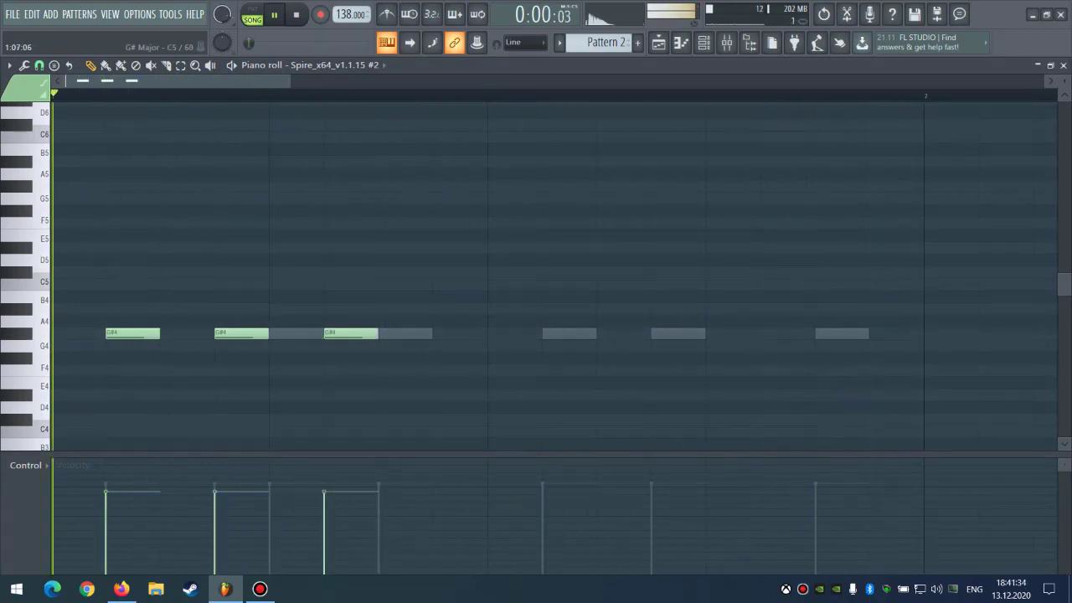
drag(368, 333, 423, 334)
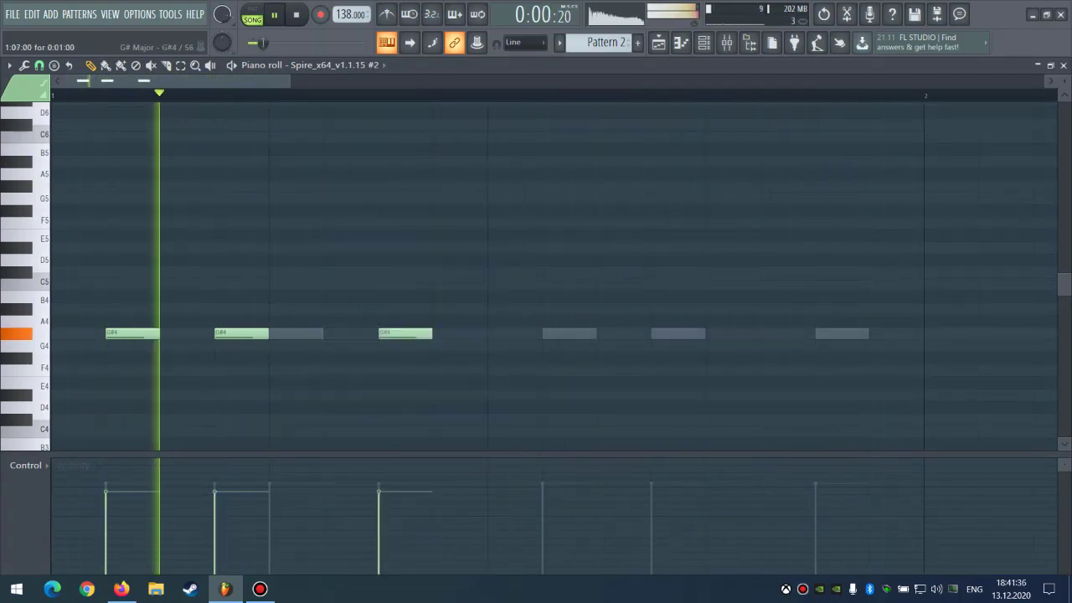
click(513, 333)
drag(512, 334, 458, 334)
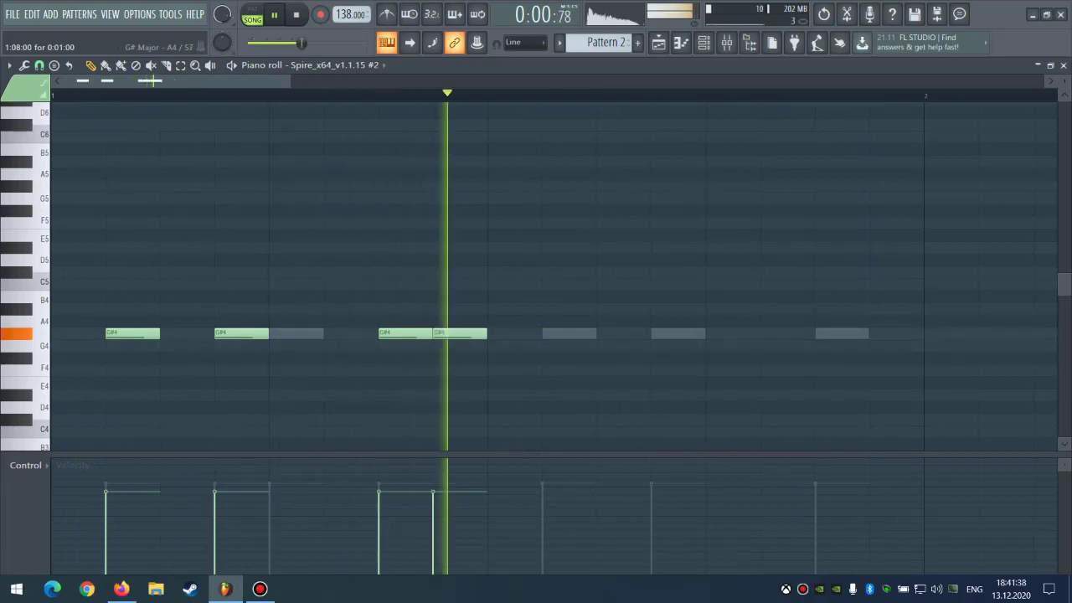
key(space)
click(569, 334)
key(space)
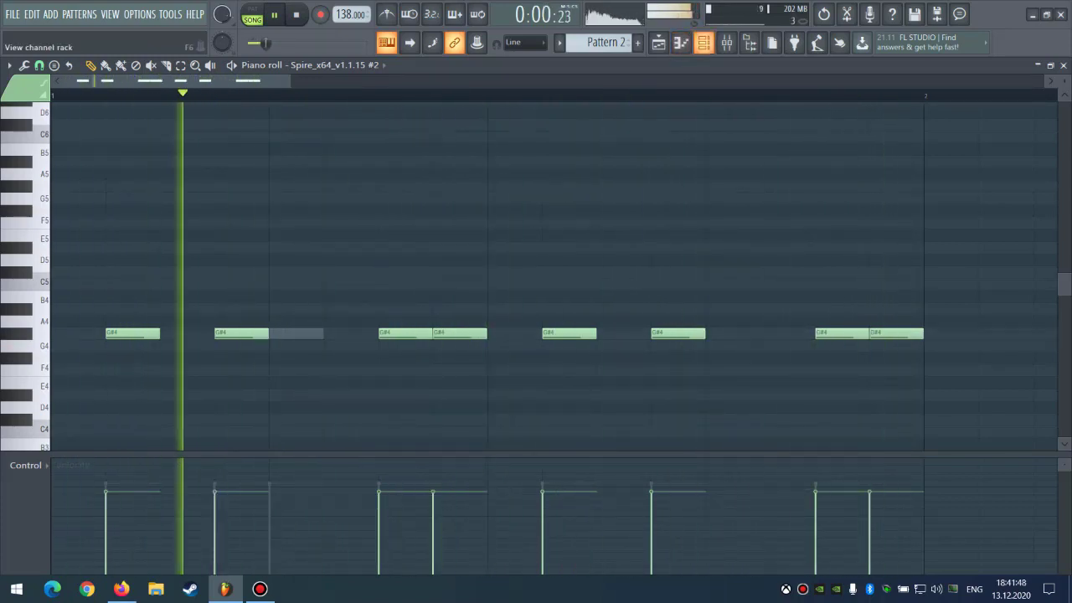
Load Fruity parametric EQ 2 into slot 1 of the Spire #2 mixer track.
click(703, 41)
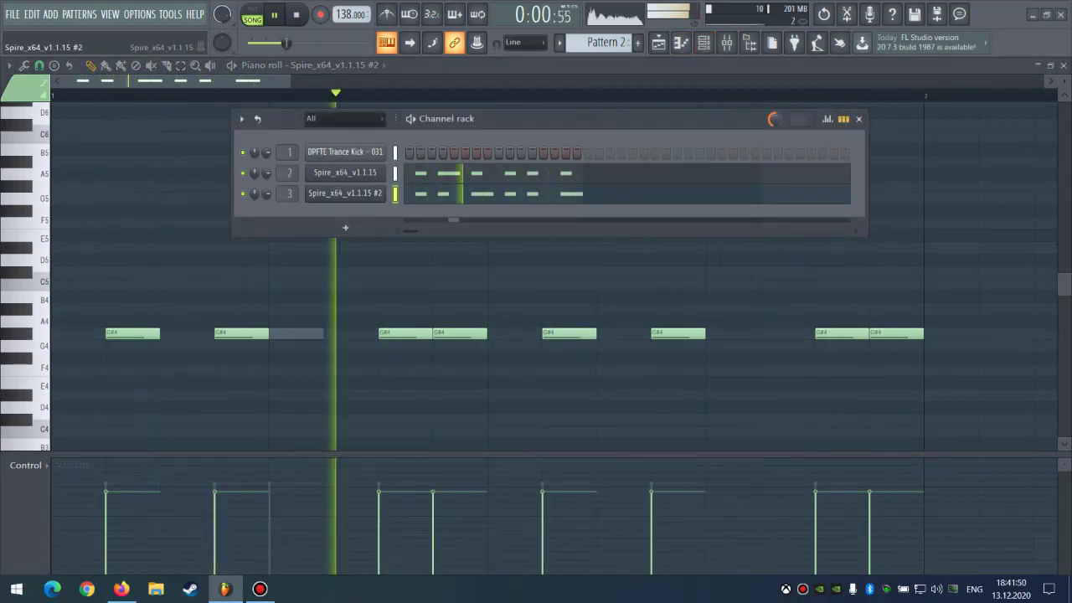
click(344, 193)
click(727, 42)
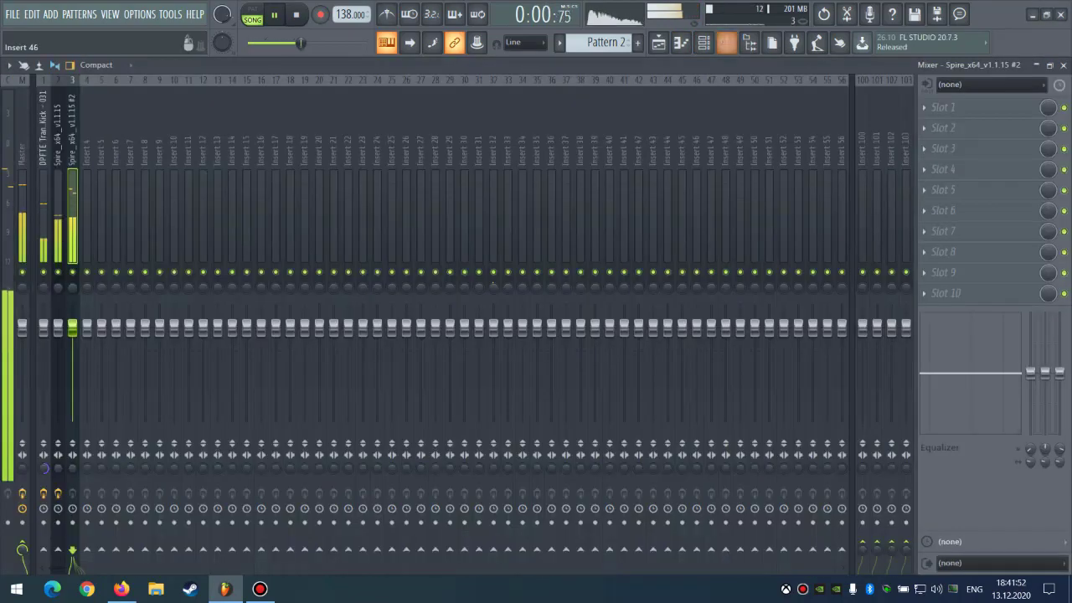
click(980, 108)
click(721, 280)
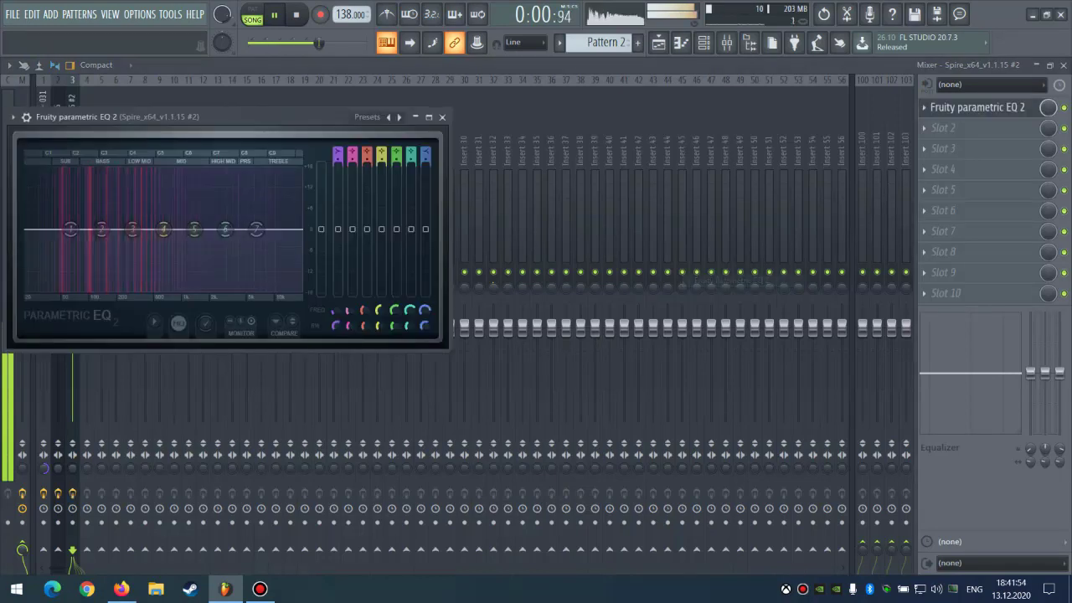
Cut the lows steeply below about 100 Hz in the equalizer, dip near 180 Hz and 782 Hz, and boost about 2.4 dB at 8.9 kHz.
drag(71, 229, 88, 290)
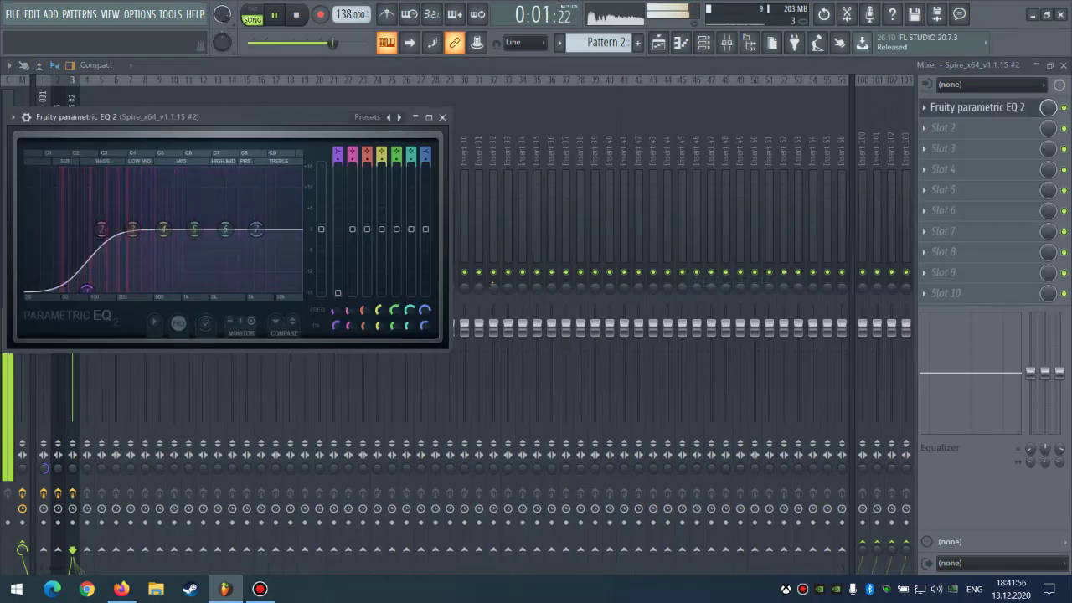
drag(338, 153, 337, 163)
drag(86, 228, 270, 222)
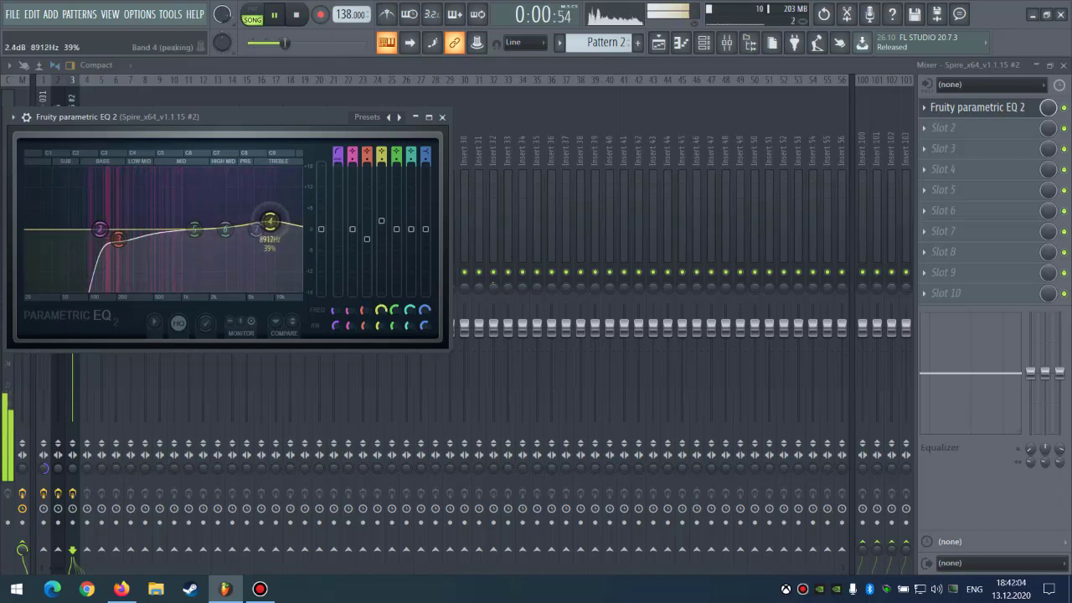
drag(194, 229, 171, 233)
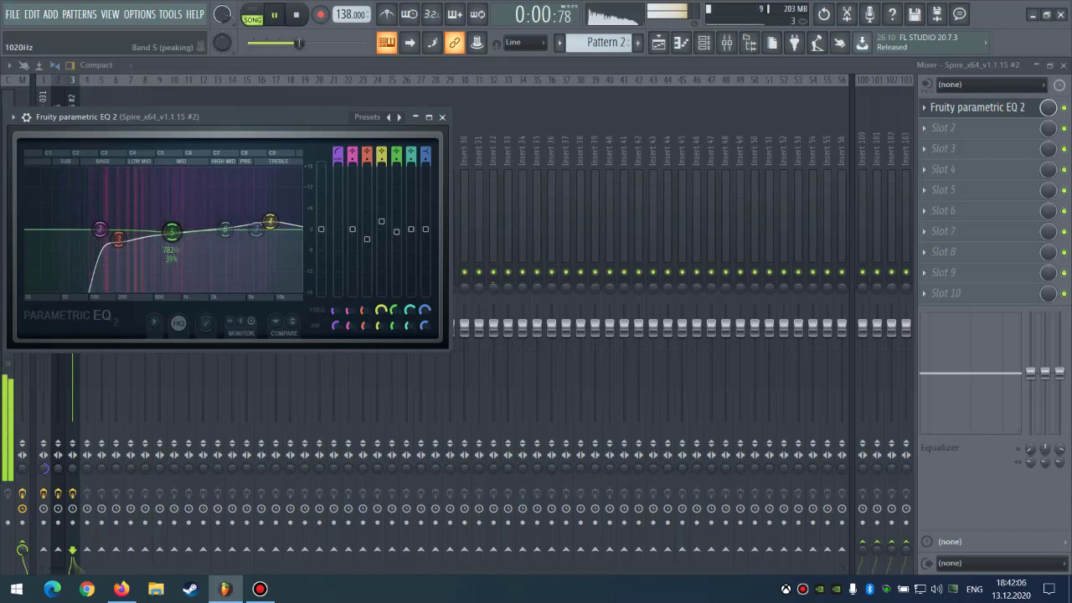
Lower the Spire #2 mixer track's volume slightly and copy Kickstart at 85% mix from the first Spire track into its slot 2.
drag(247, 385, 73, 385)
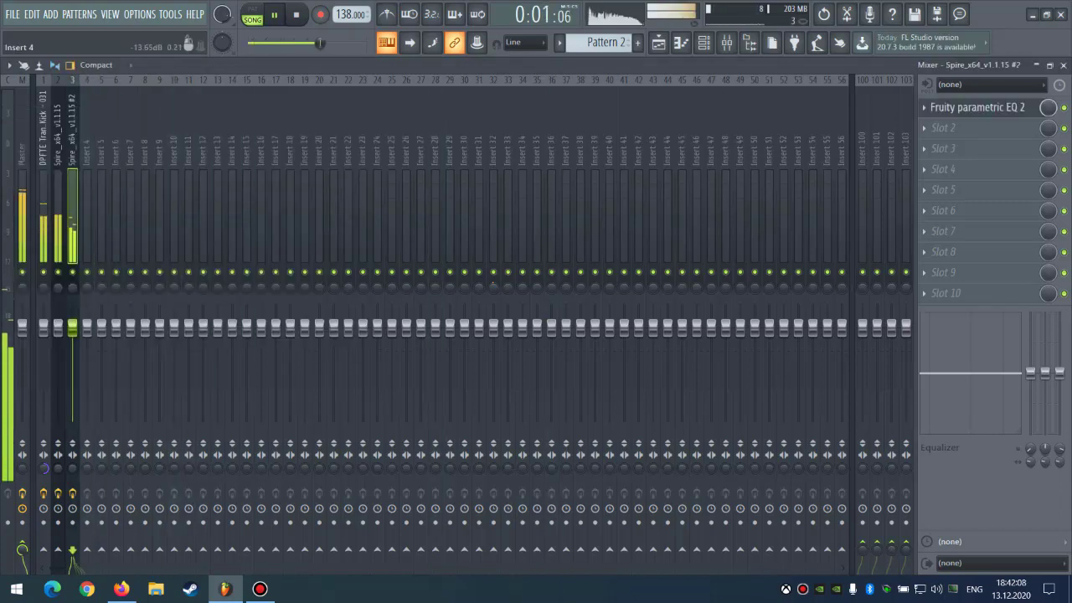
key(space)
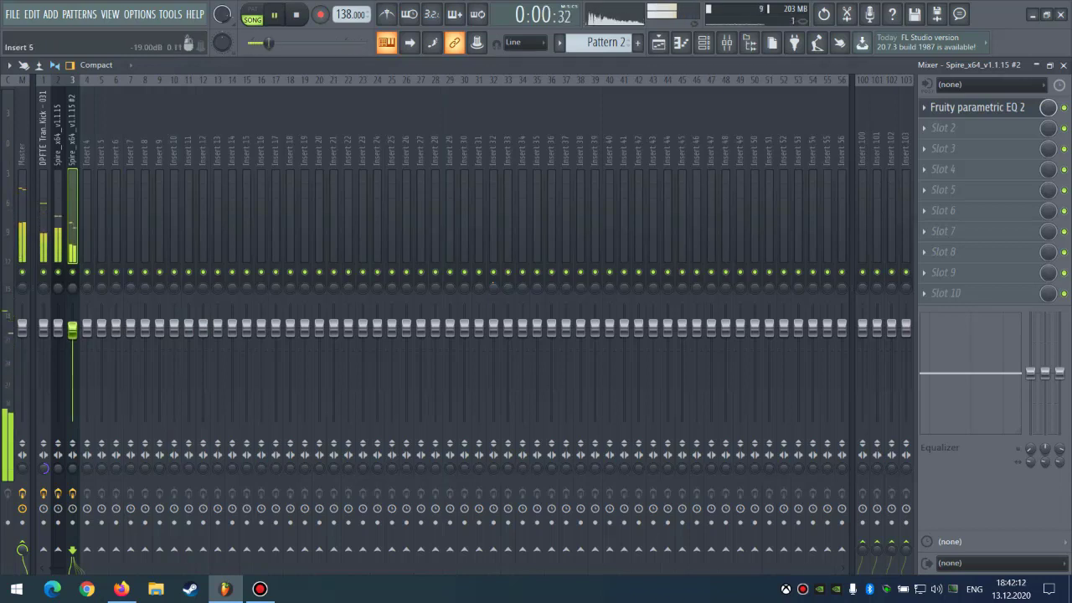
click(58, 209)
click(924, 149)
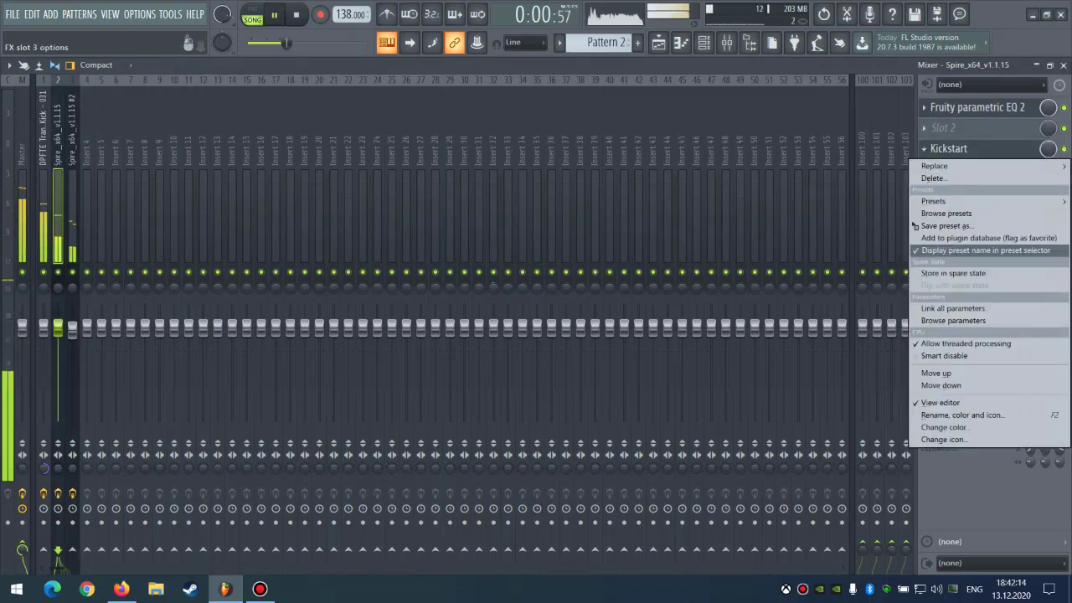
drag(945, 197, 34, 255)
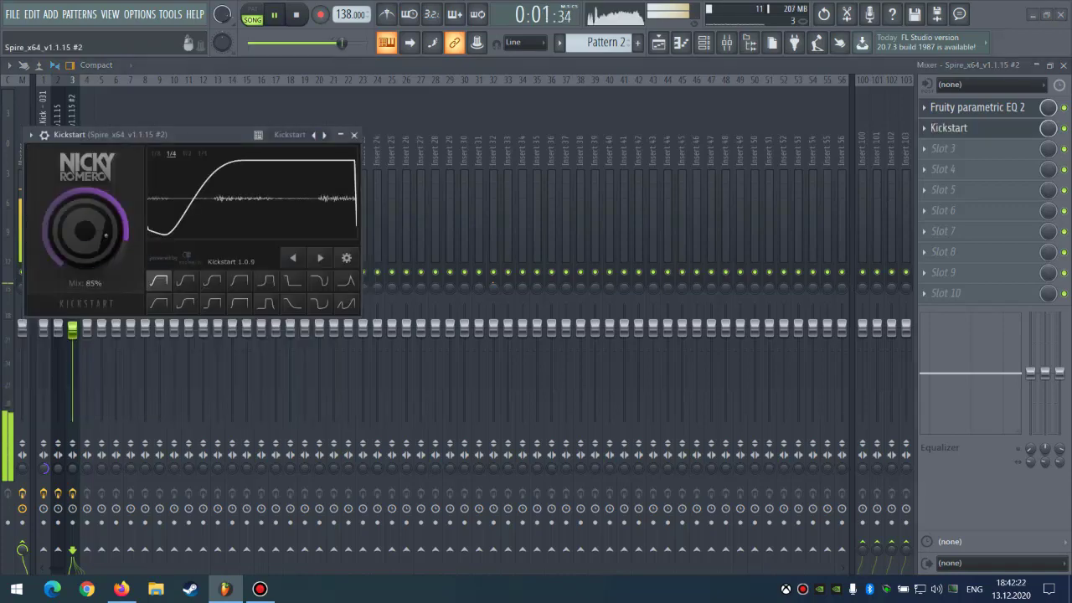
key(Escape)
Save the project as edelwais in the My projects > FLP > Trance folder.
key(ctrl+shift+s)
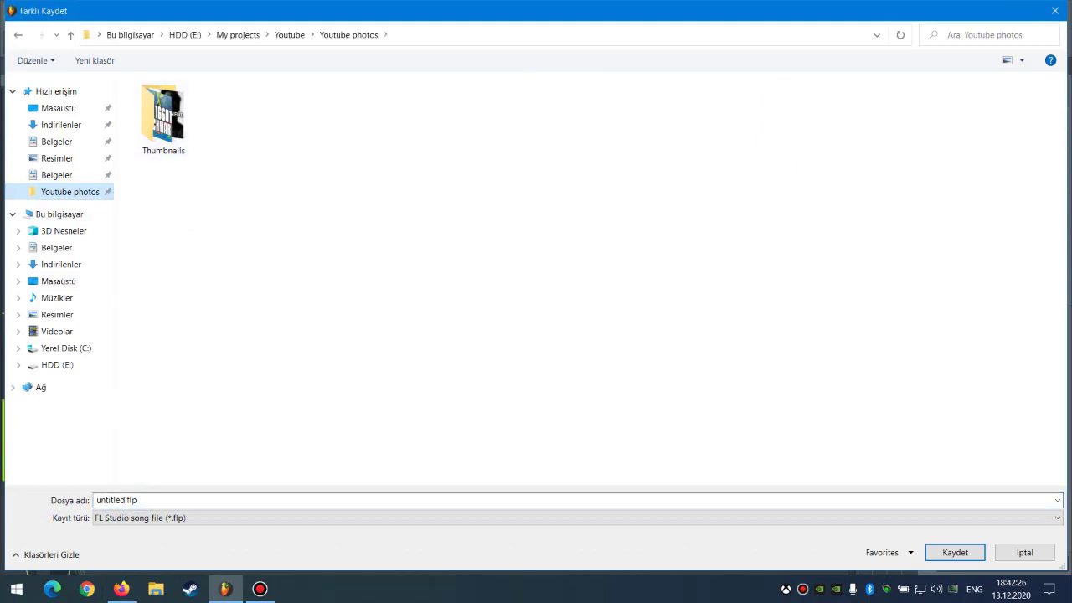
click(289, 34)
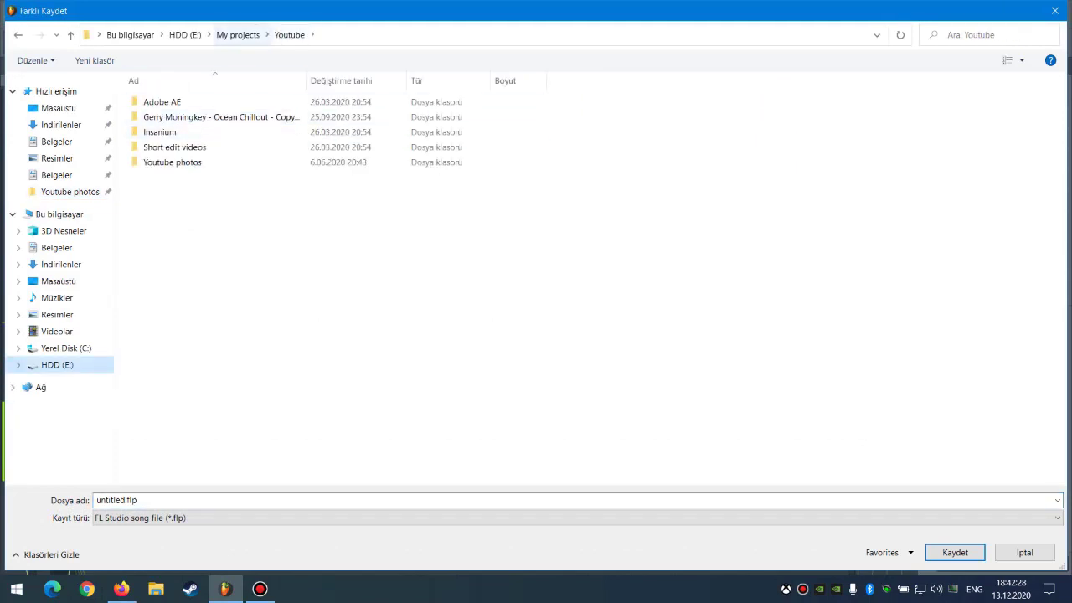
click(238, 34)
double_click(155, 117)
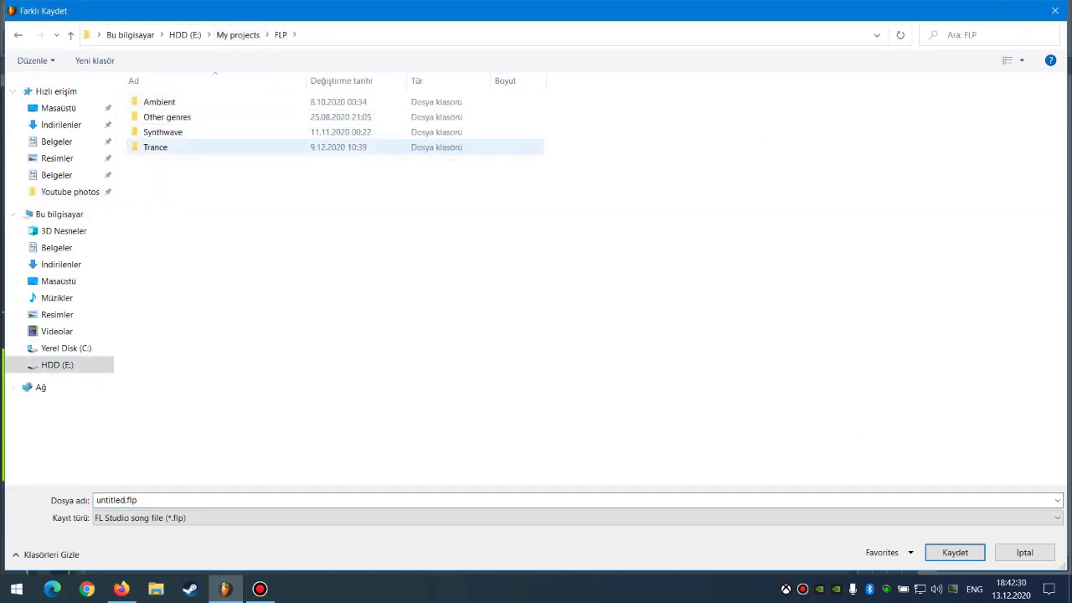
double_click(155, 147)
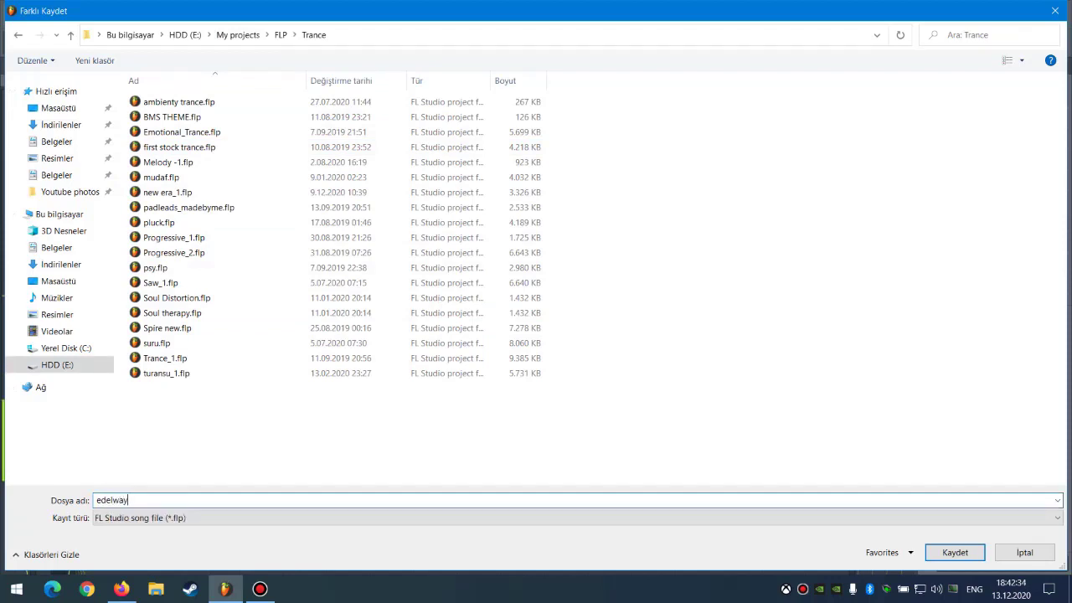
text(edelwais)
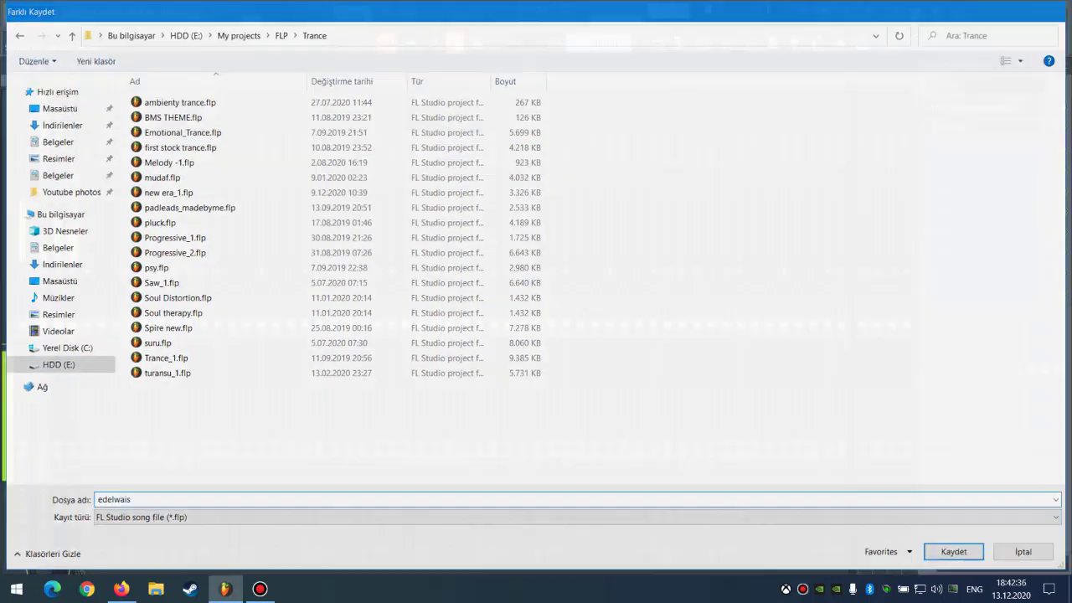
key(Return)
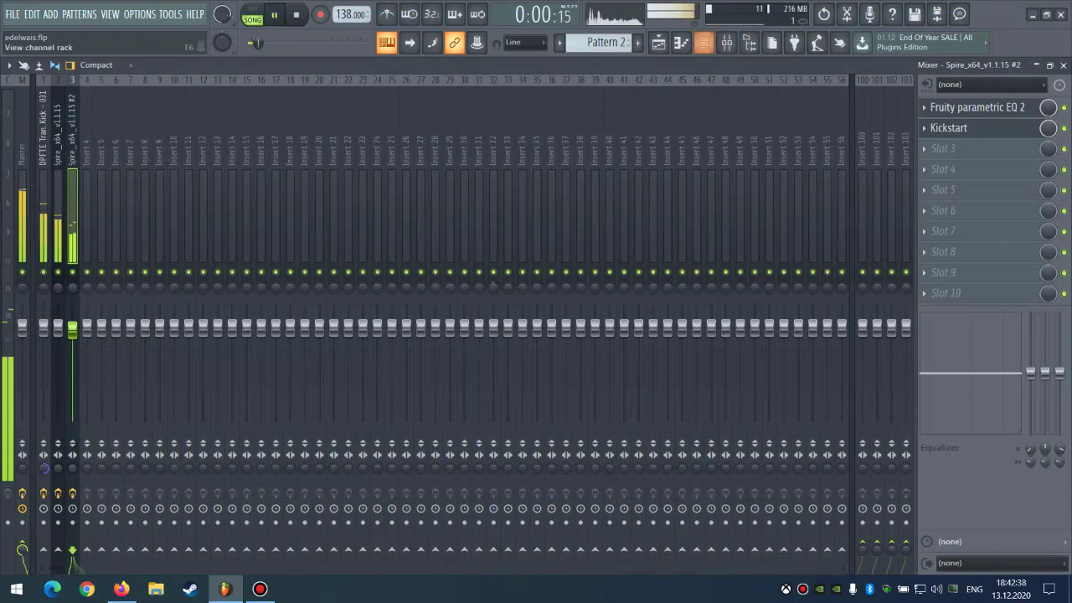
Stop playback and clone the Spire #2 channel in the channel rack.
click(703, 43)
key(space)
right_click(345, 194)
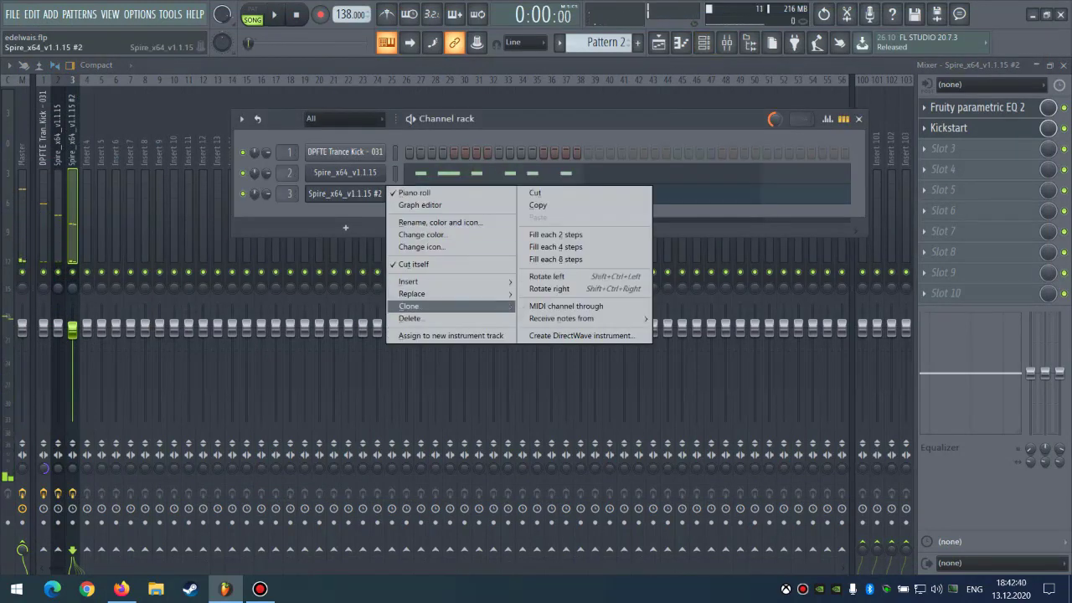
click(410, 305)
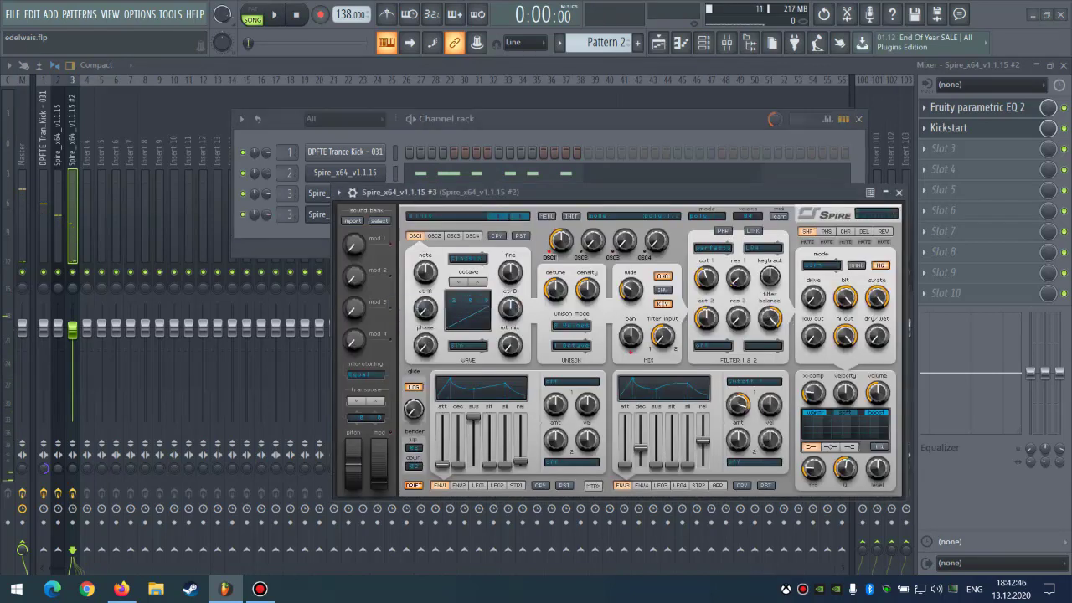
Compare the synth settings of Spire #2 and its new clone with playback running.
click(320, 194)
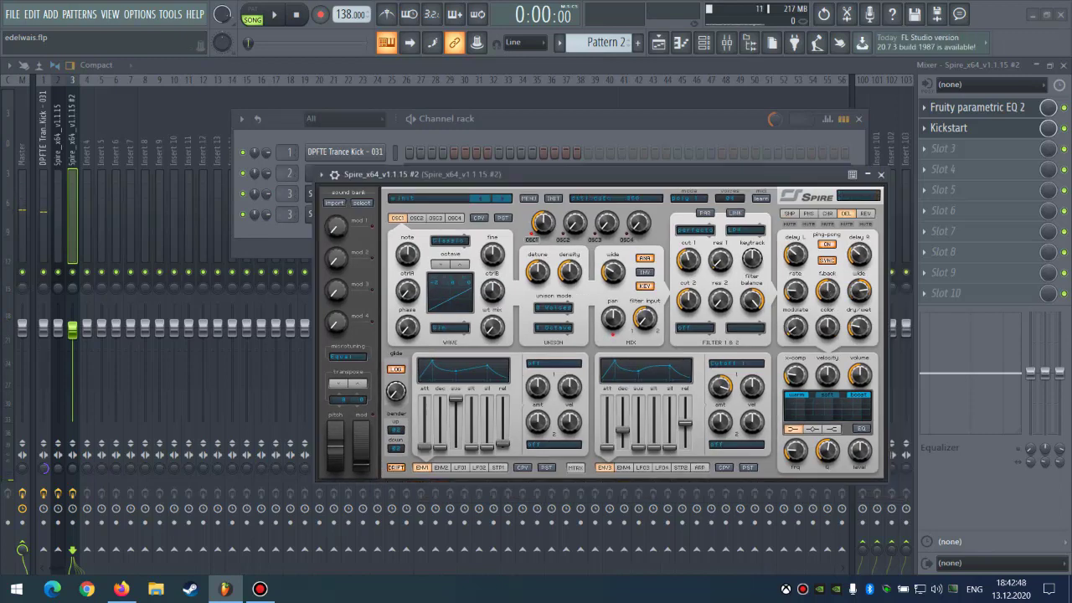
drag(587, 174, 606, 148)
key(space)
drag(708, 233, 707, 236)
click(603, 119)
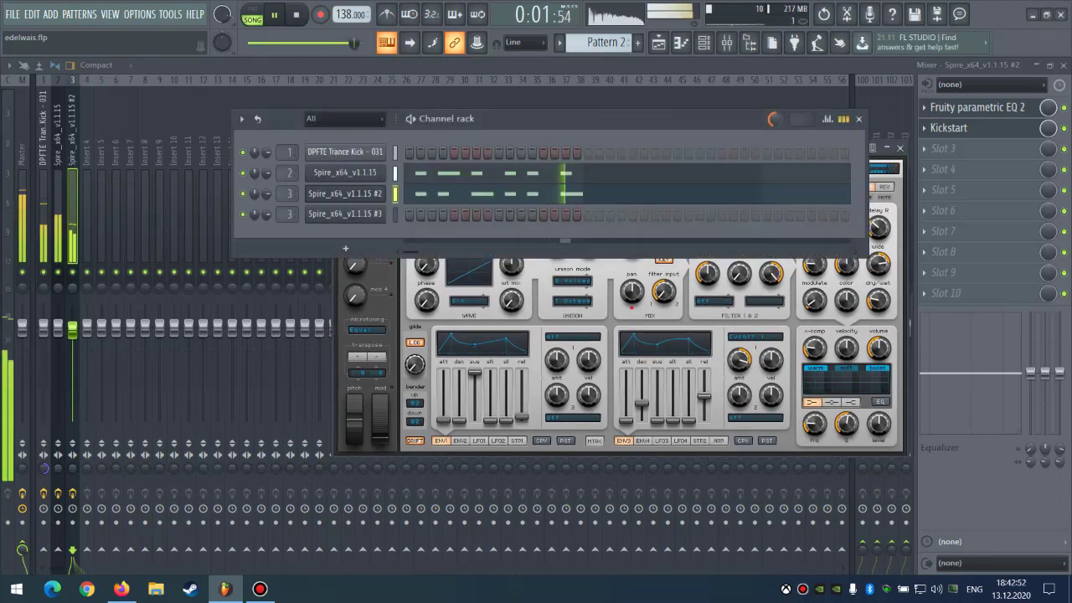
click(336, 215)
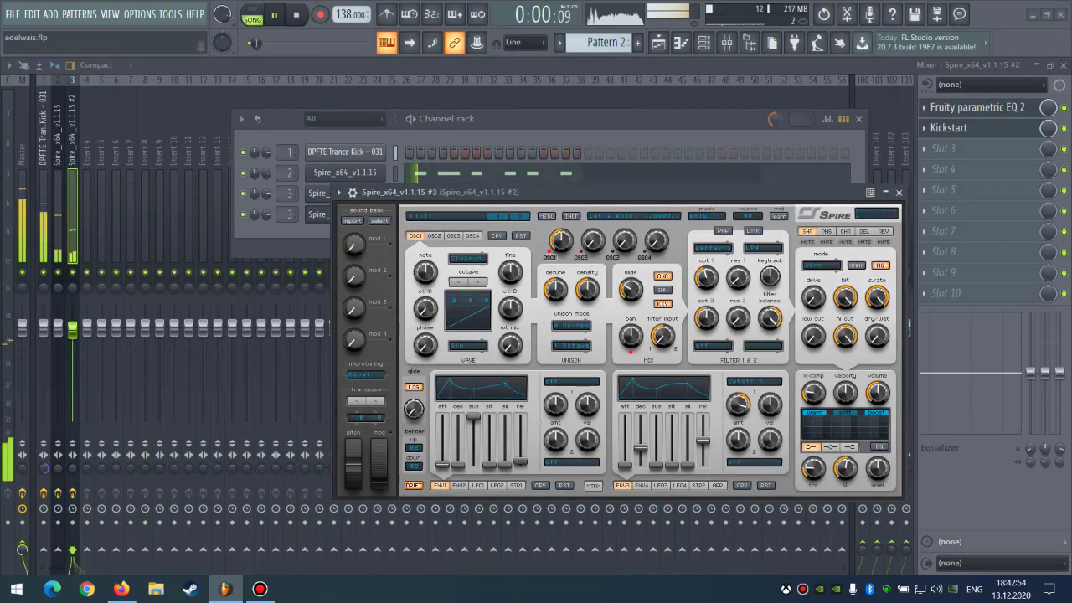
click(345, 247)
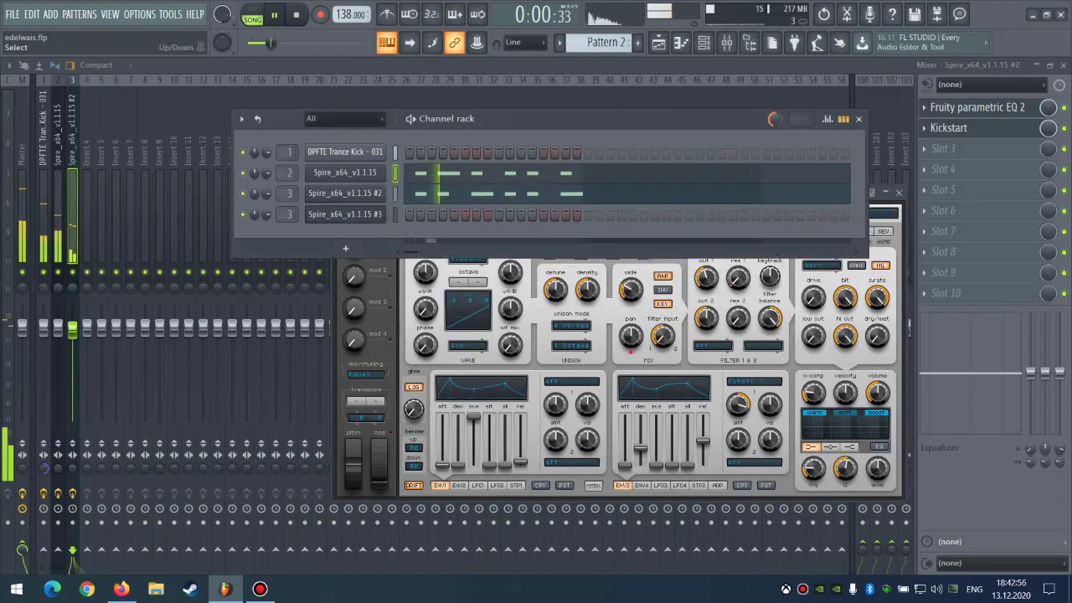
Paste the Spire #2 notes into the Spire #3 channel and route that channel to mixer track 4.
click(395, 214)
key(ctrl+v)
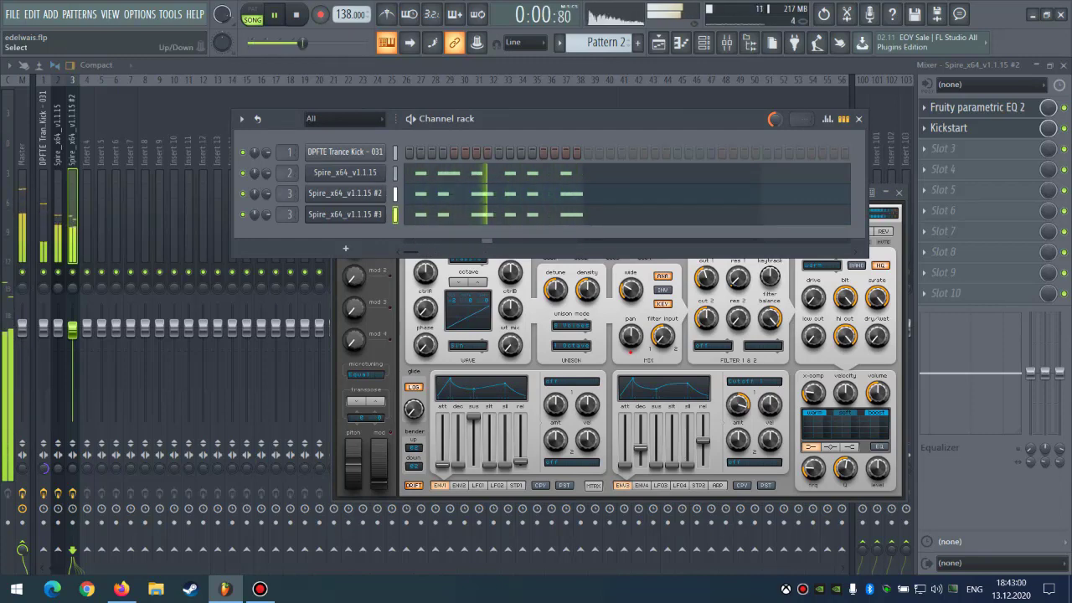
key(ctrl+l)
Set filter 2 of Spire #3 to acido LP1, its shaper wet to 0.39 and its phaser wet to 1.00.
click(345, 215)
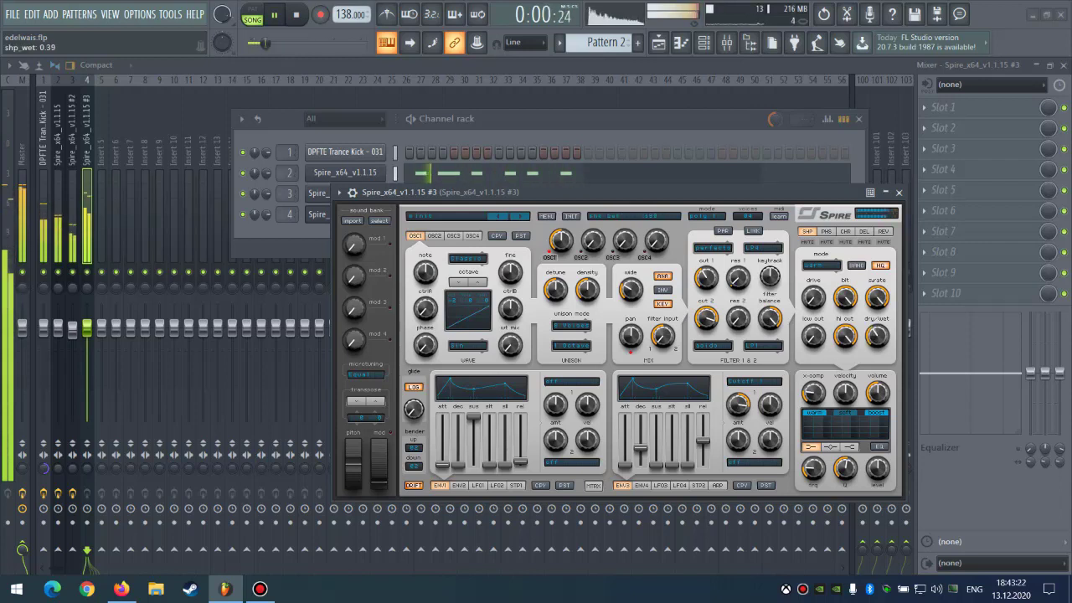
click(845, 231)
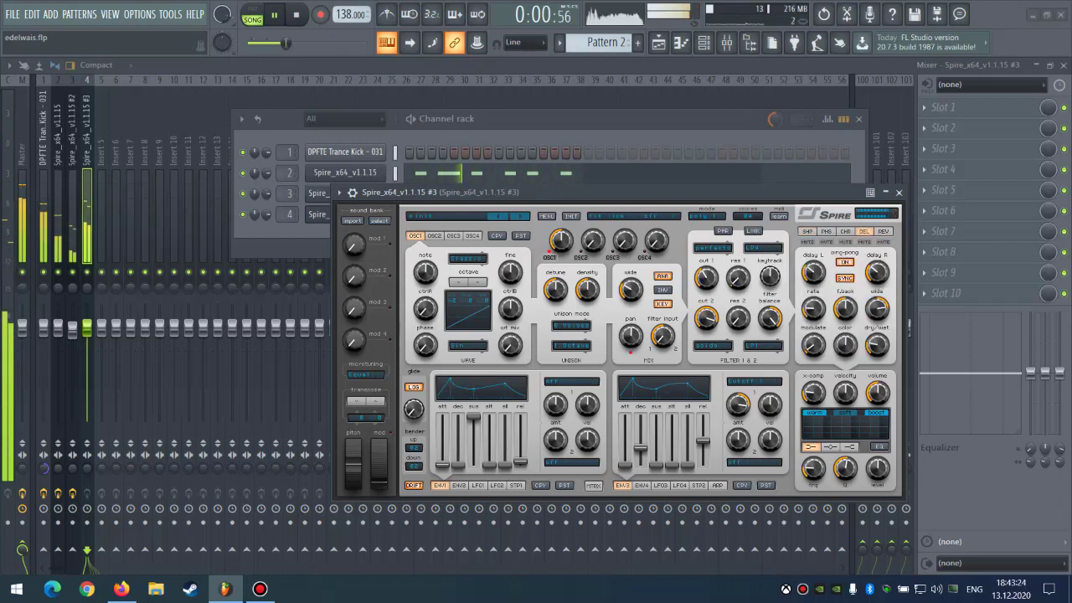
click(827, 231)
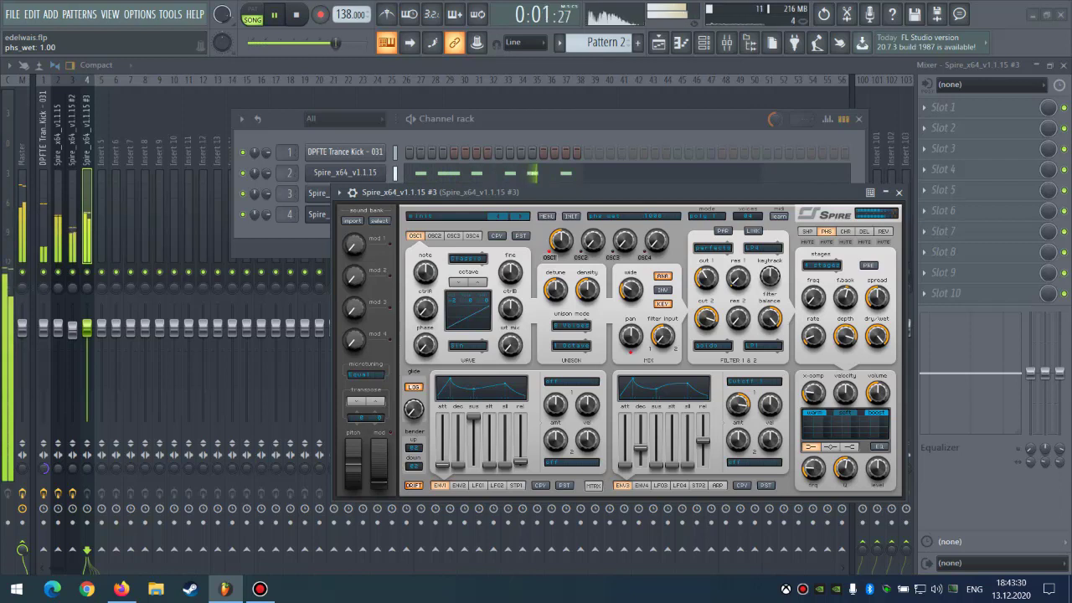
Load Fruity parametric EQ 2 into slot 1 of the Spire #3 mixer track.
key(F6)
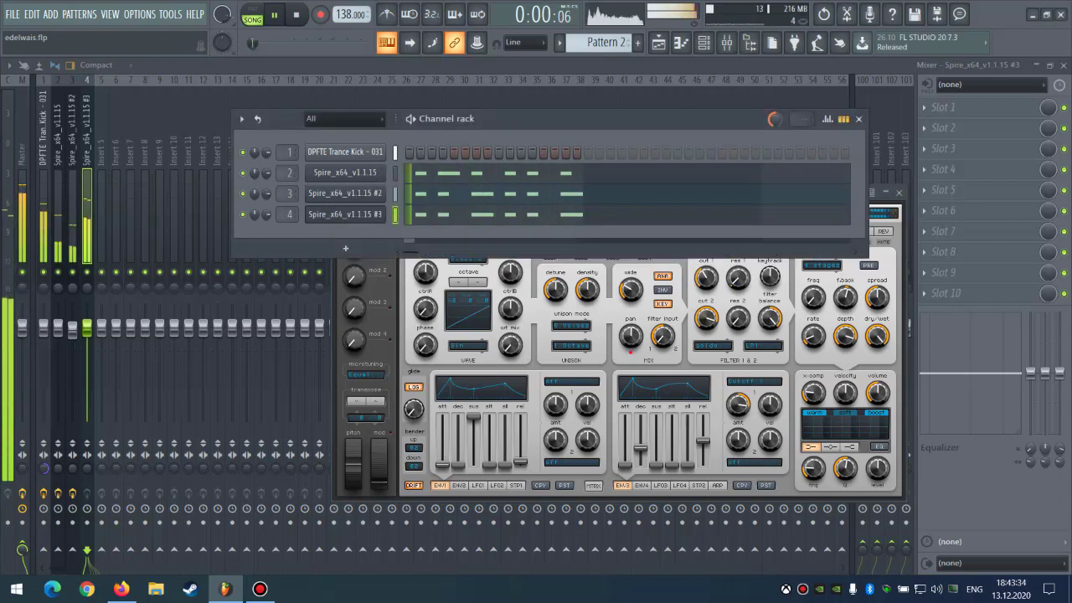
key(F12)
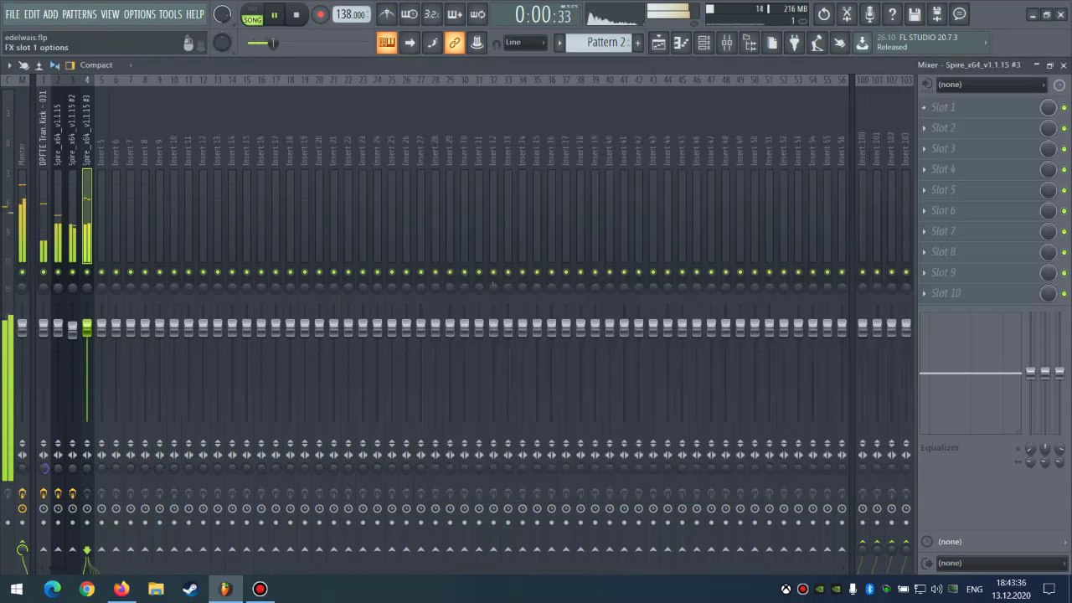
click(943, 107)
click(731, 279)
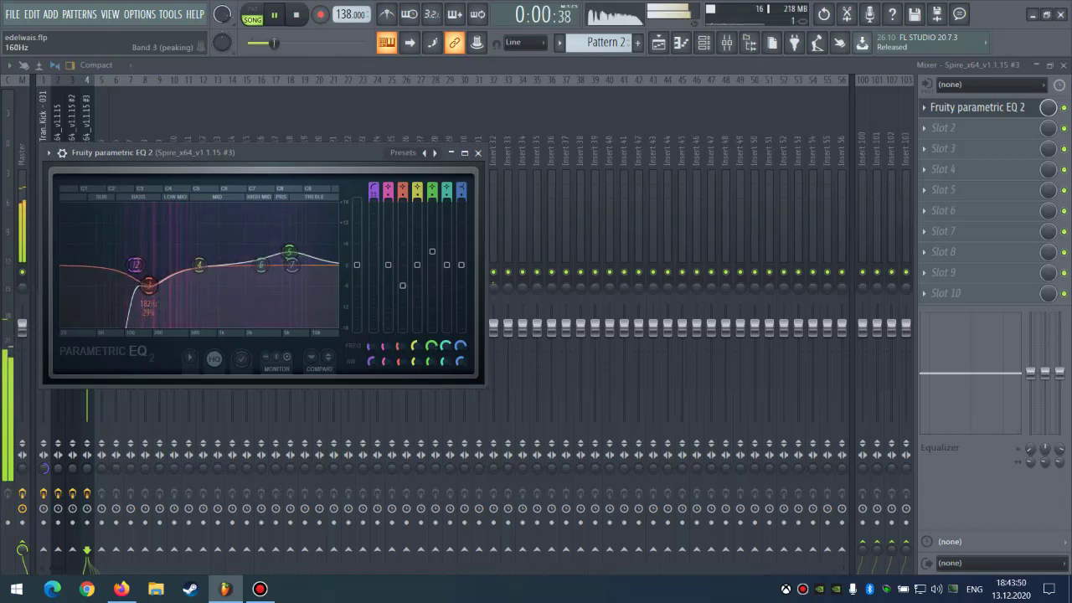
Close the Spire #3 equalizer and compare the bass tracks' levels in the mixer during playback.
click(102, 126)
click(87, 125)
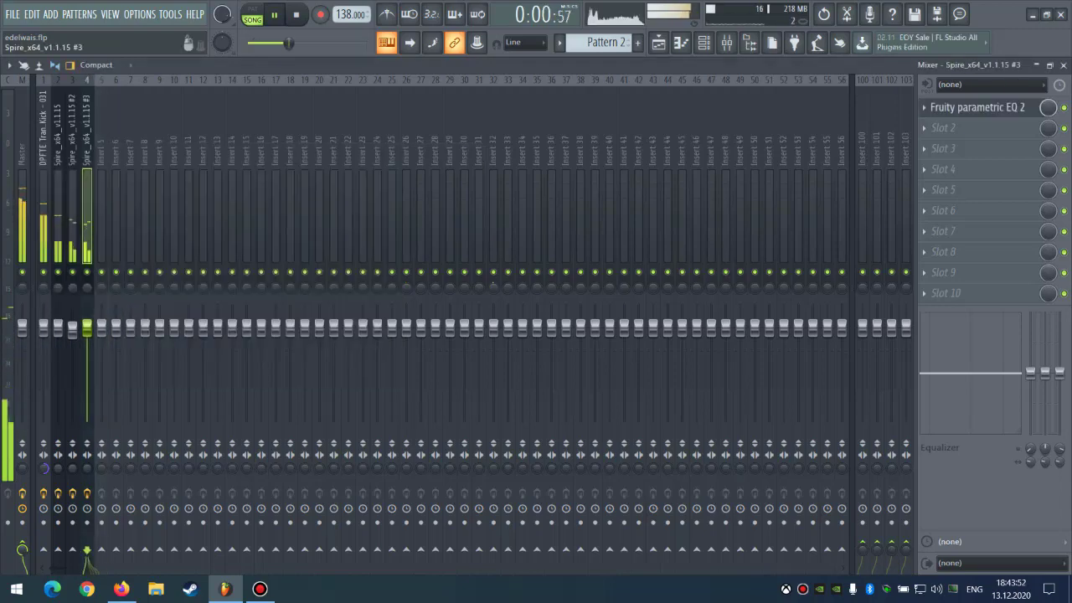
key(Left)
key(Left)
key(Right)
key(Left)
key(Right)
key(Right)
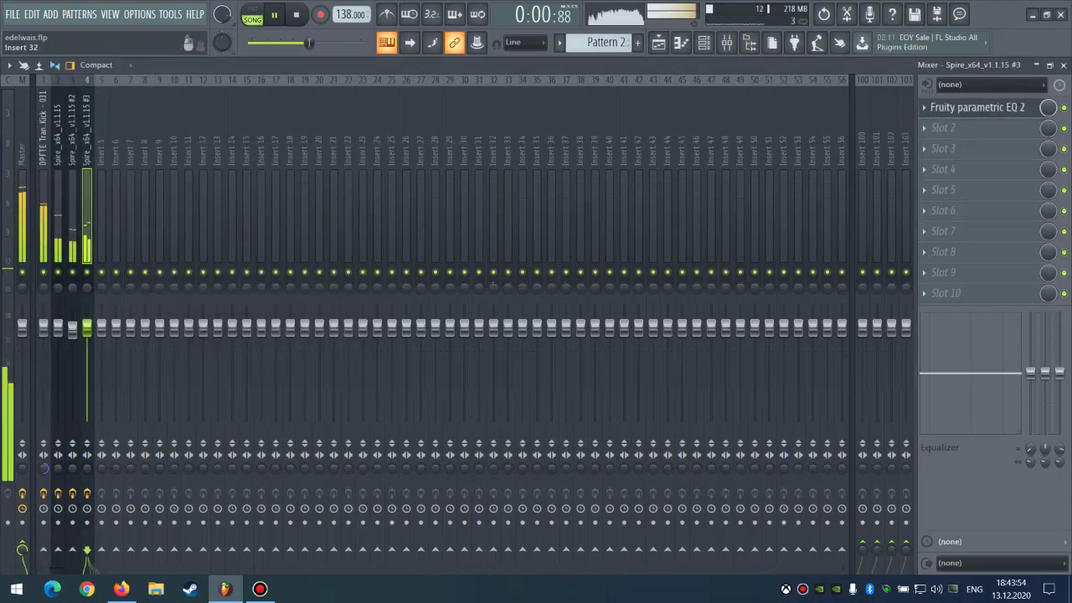
Clone the Spire #3 channel in the channel rack.
click(680, 41)
right_click(381, 214)
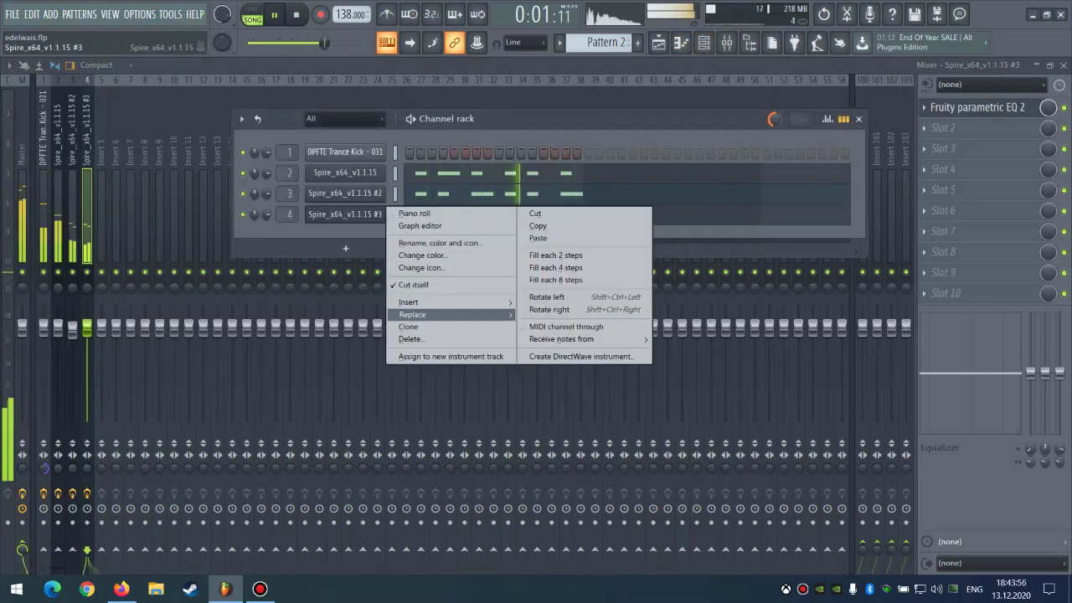
click(410, 327)
right_click(381, 213)
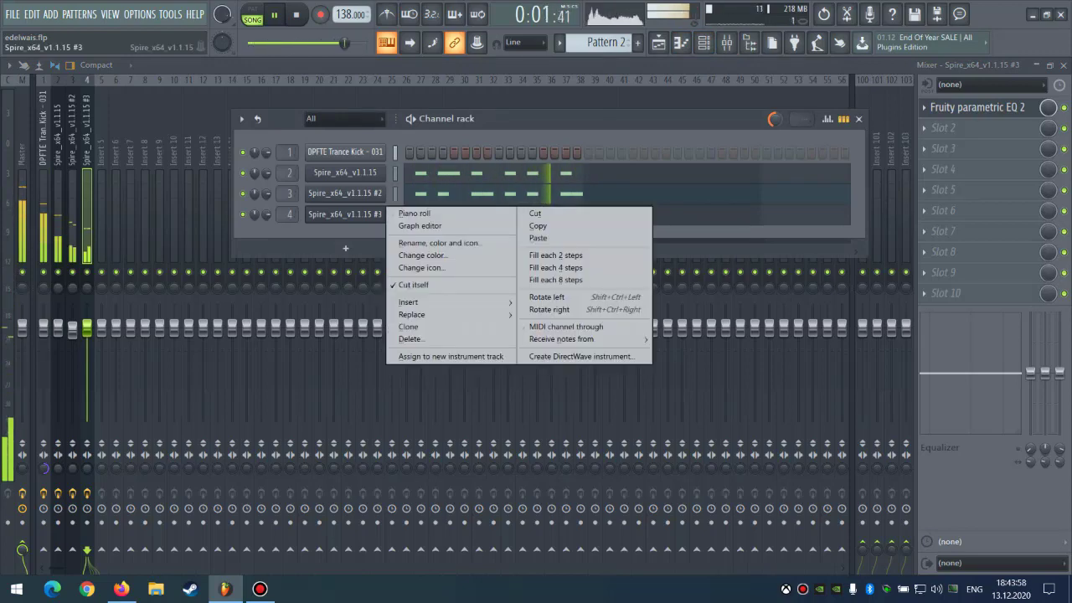
click(410, 315)
right_click(381, 213)
click(409, 326)
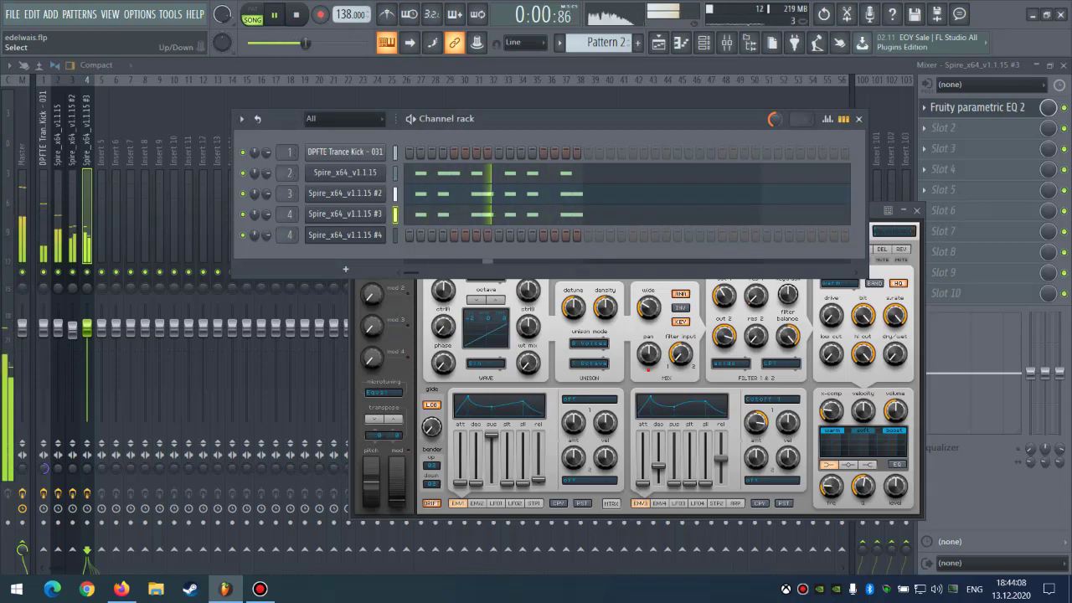
Try note variations around the middle of the Spire #3 bass line, including an extra G#4, a D5 and a D#5.
key(F7)
key(space)
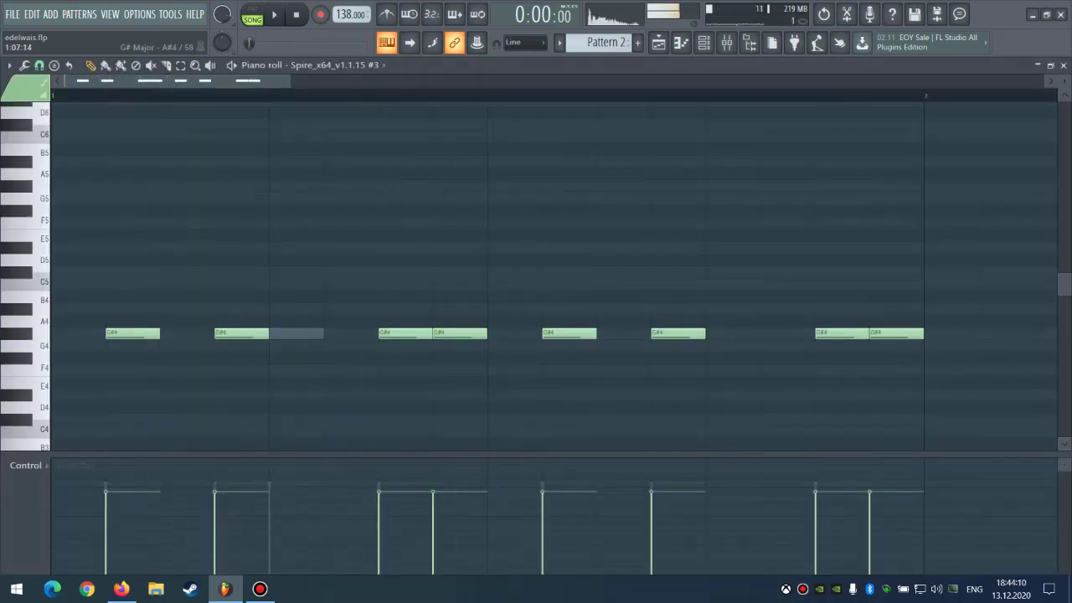
key(space)
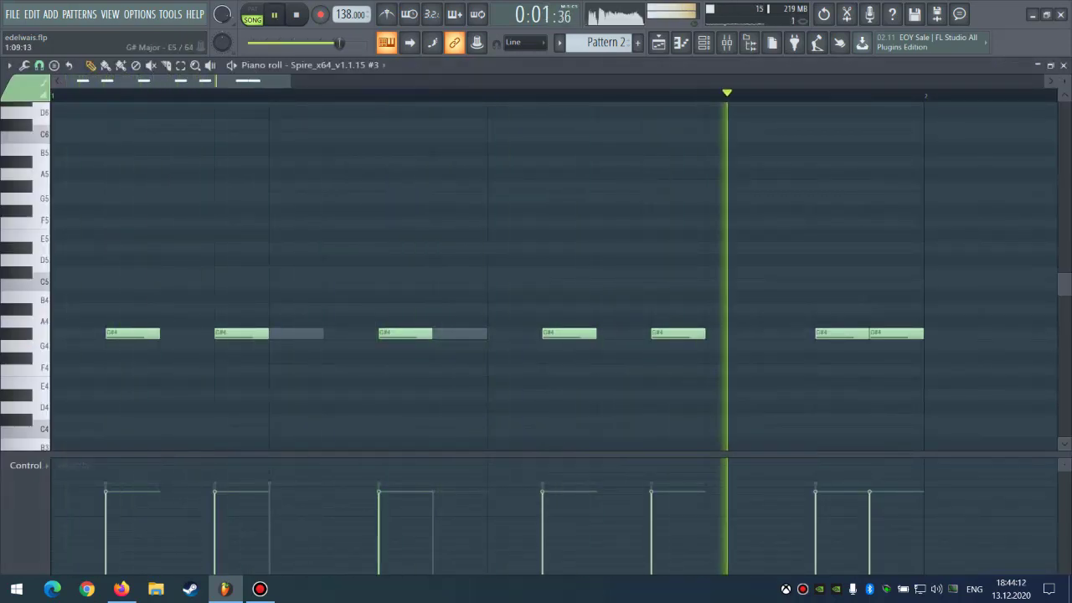
key(space)
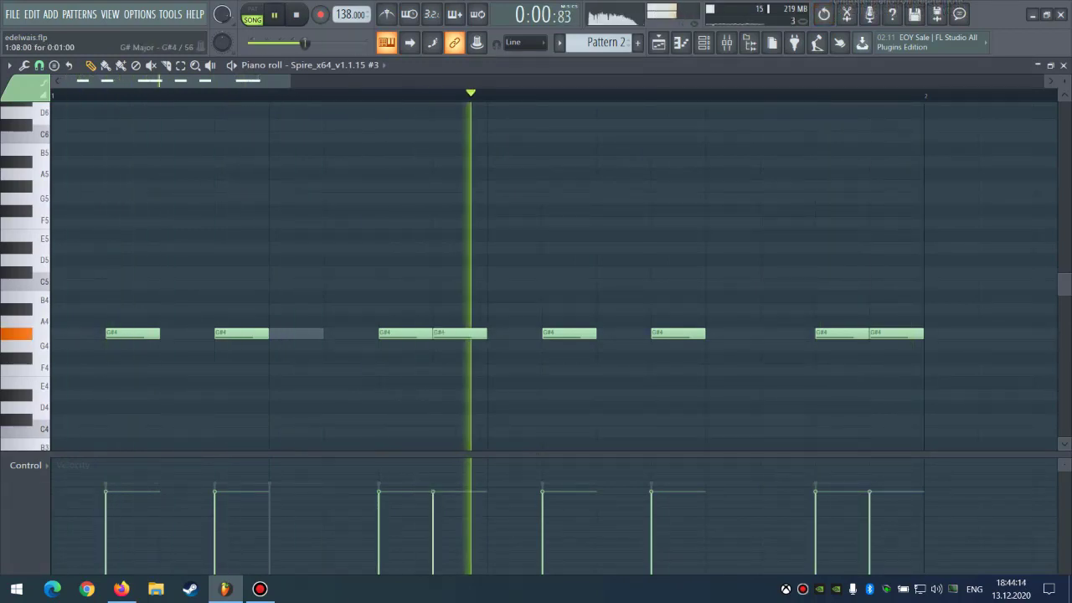
key(space)
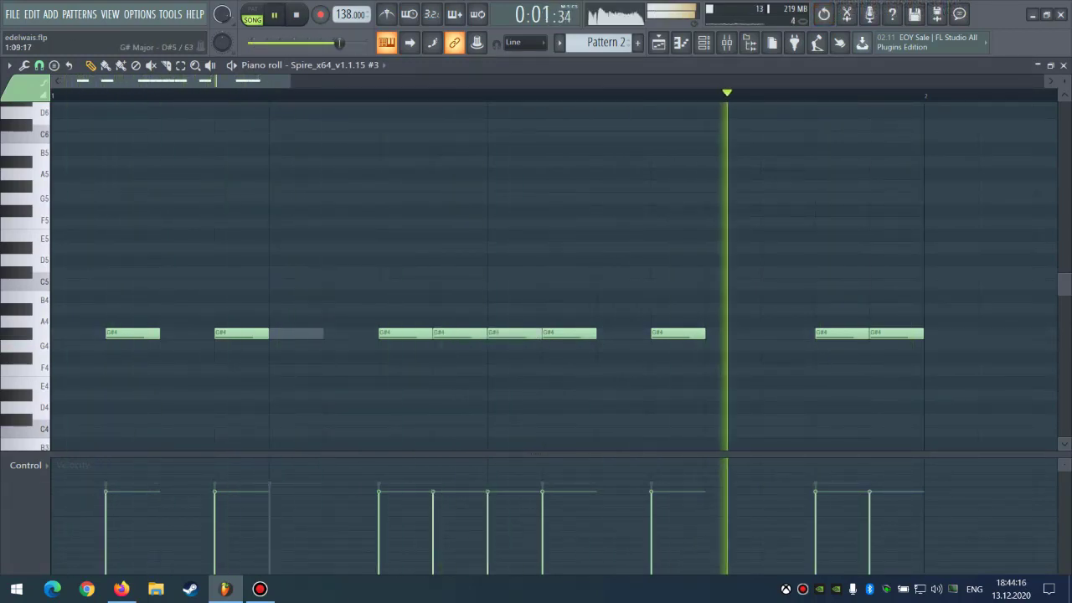
key(space)
click(460, 260)
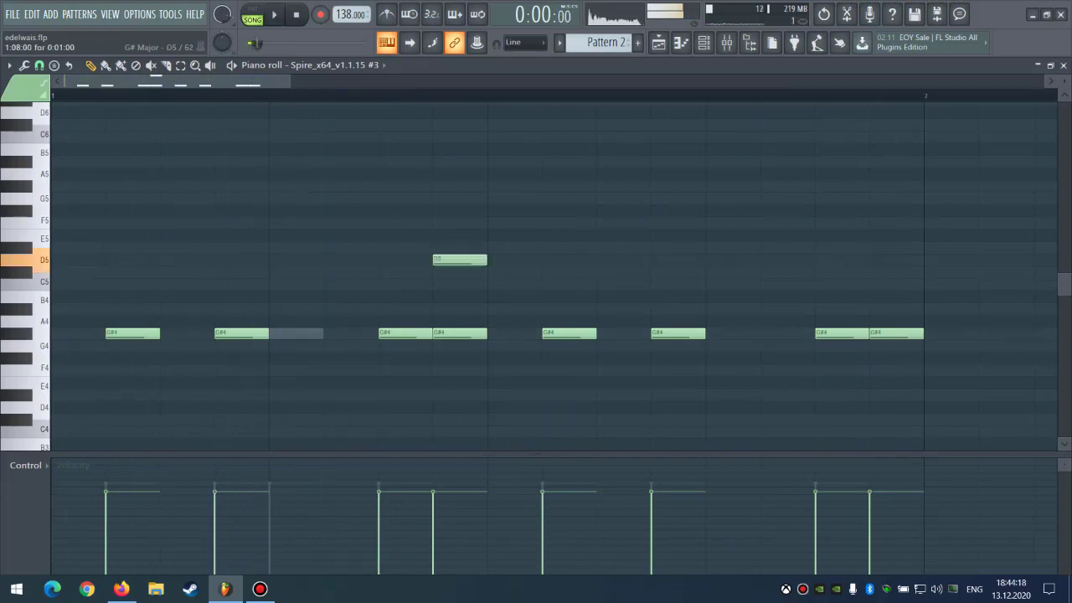
key(space)
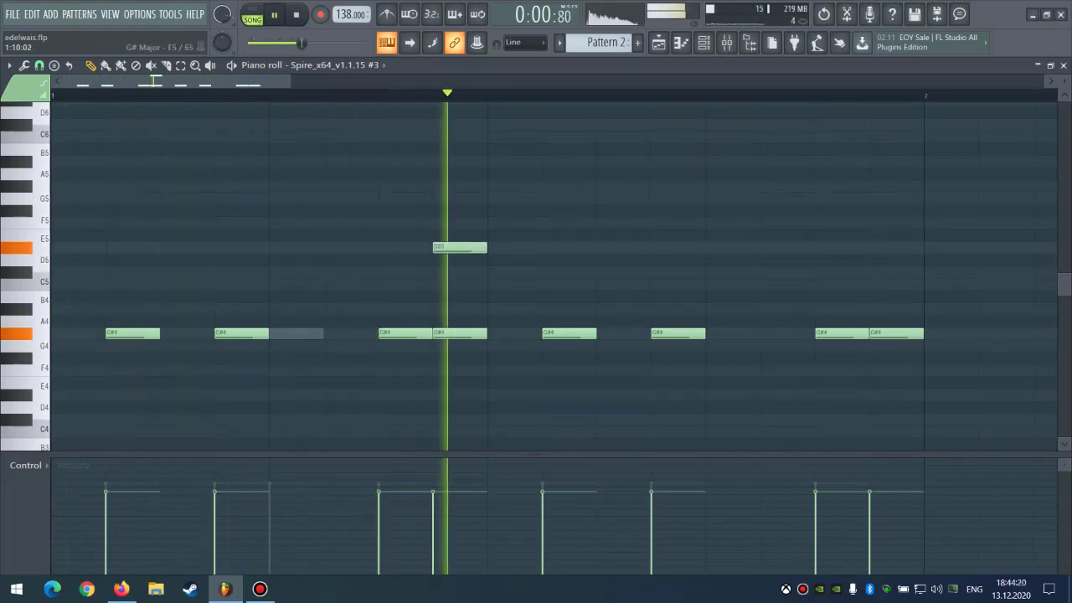
key(space)
right_click(459, 248)
Add a one-step G#4 note at 1:05:00, directly after the second note of the Spire #3 line.
click(277, 334)
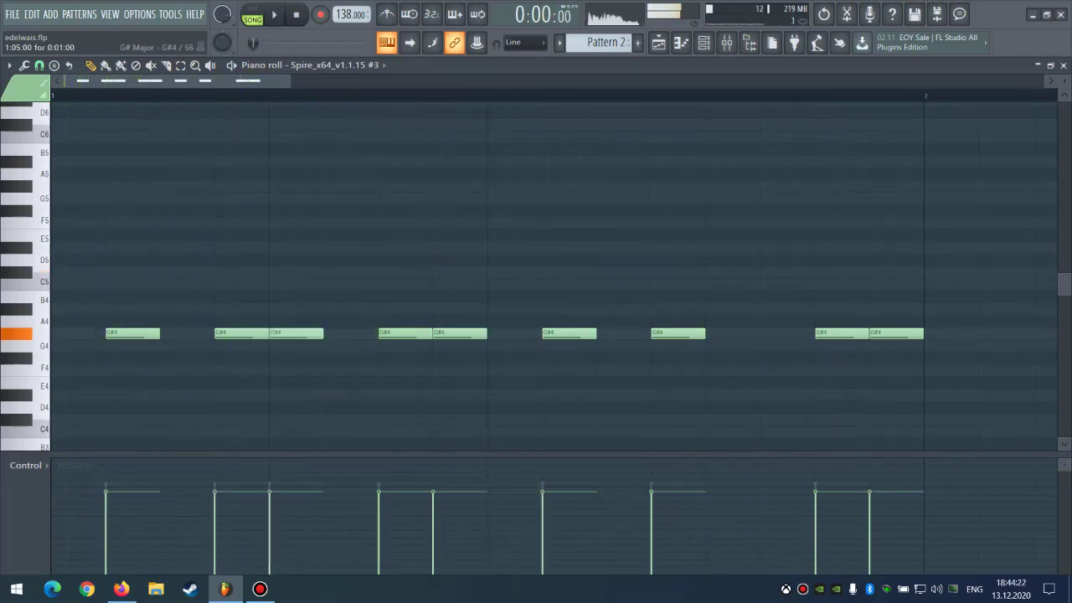
click(330, 333)
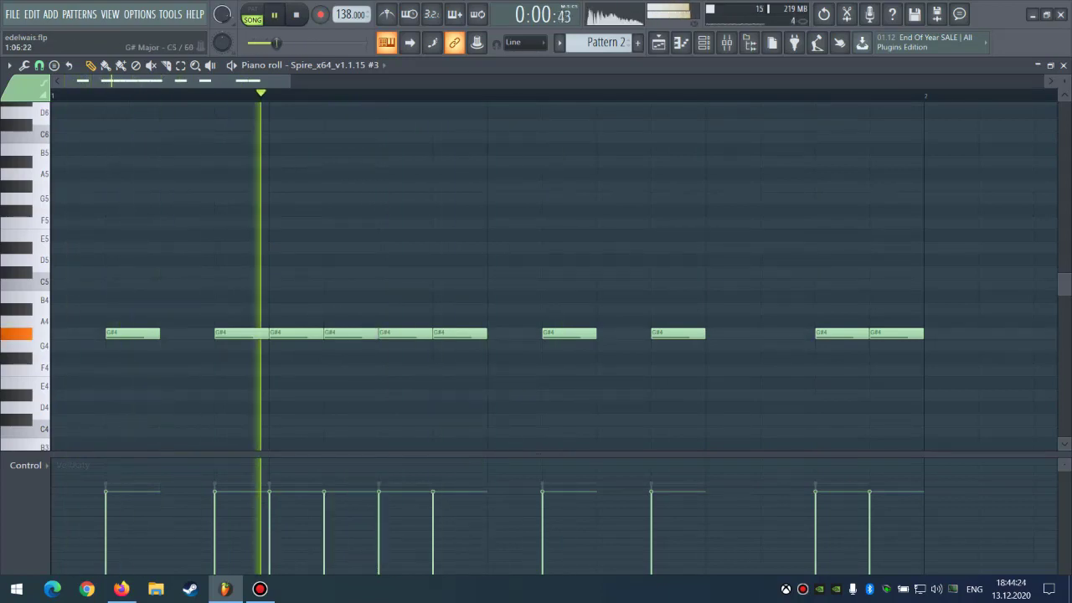
right_click(347, 334)
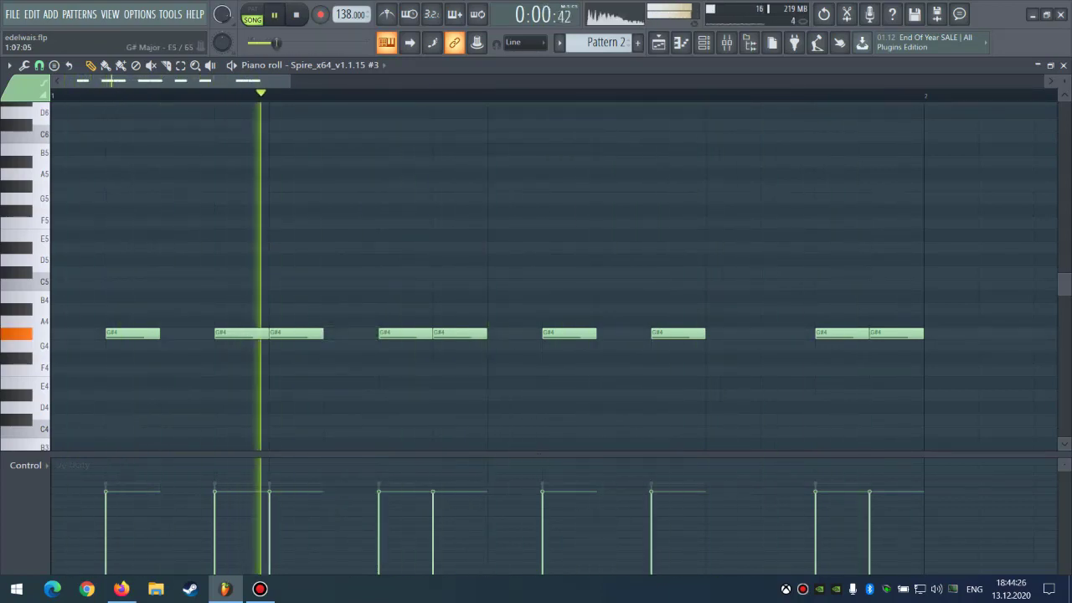
Try an extra G#4 note filling the gap between the first two note pairs of the Spire #3 line during playback.
key(F6)
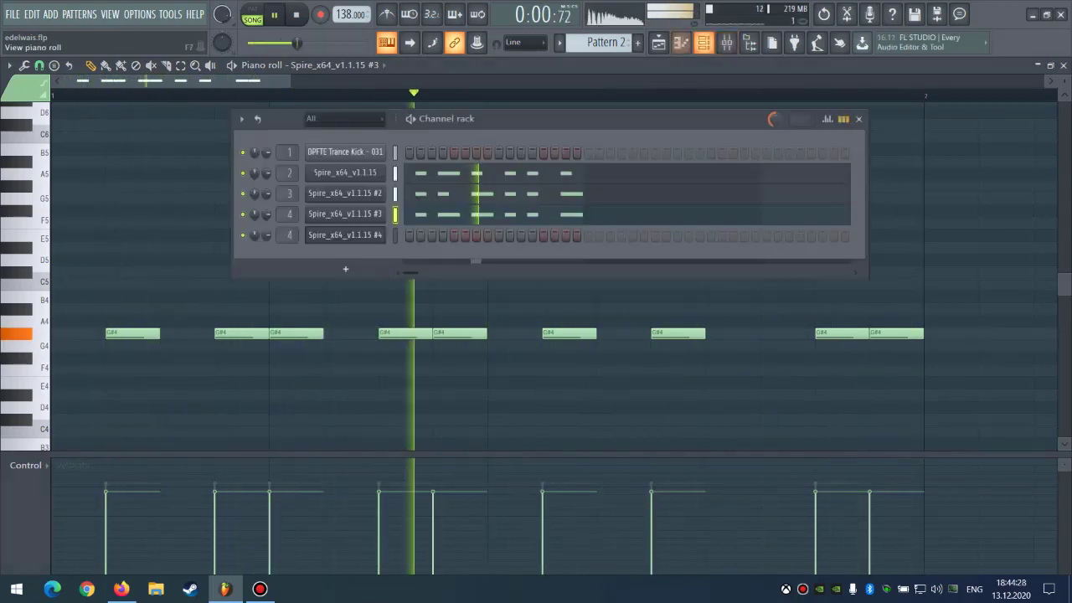
key(ctrl+z)
key(F6)
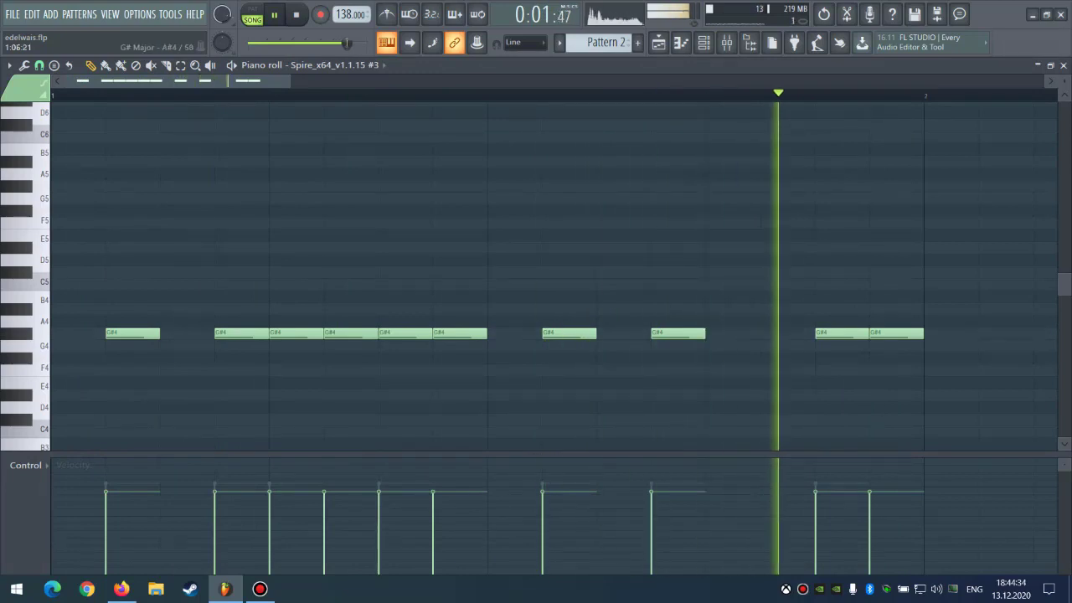
key(ctrl+z)
key(space)
key(space)
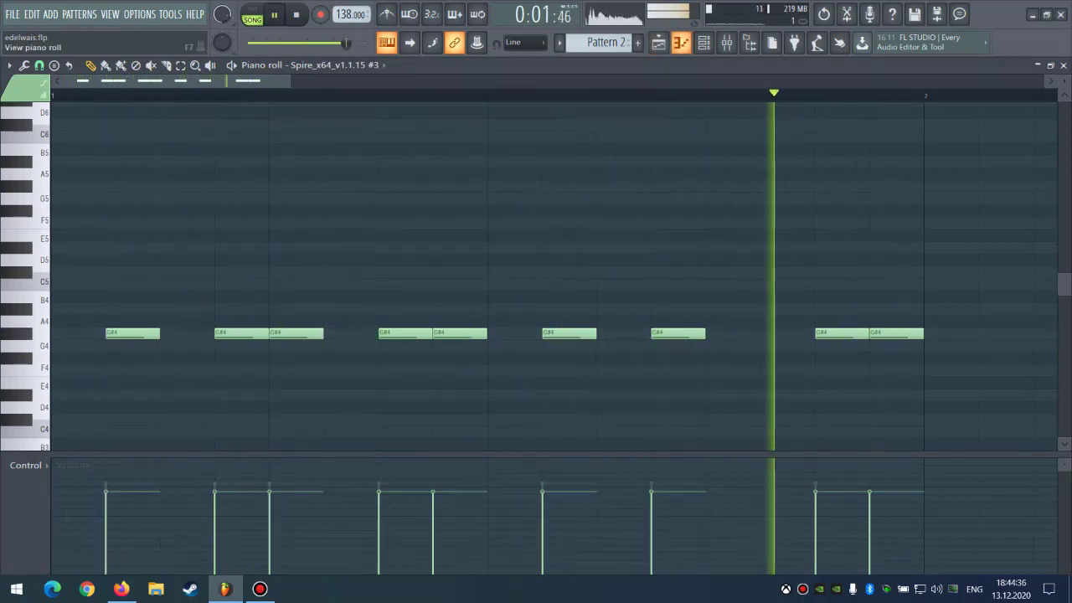
click(681, 42)
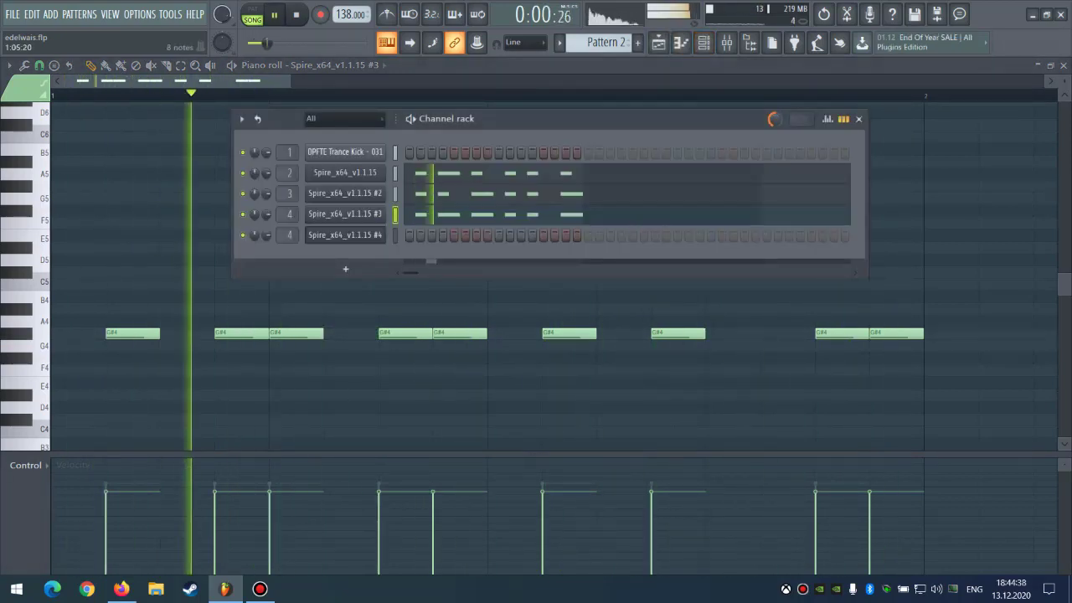
right_click(360, 300)
scroll(361, 300, down, 1)
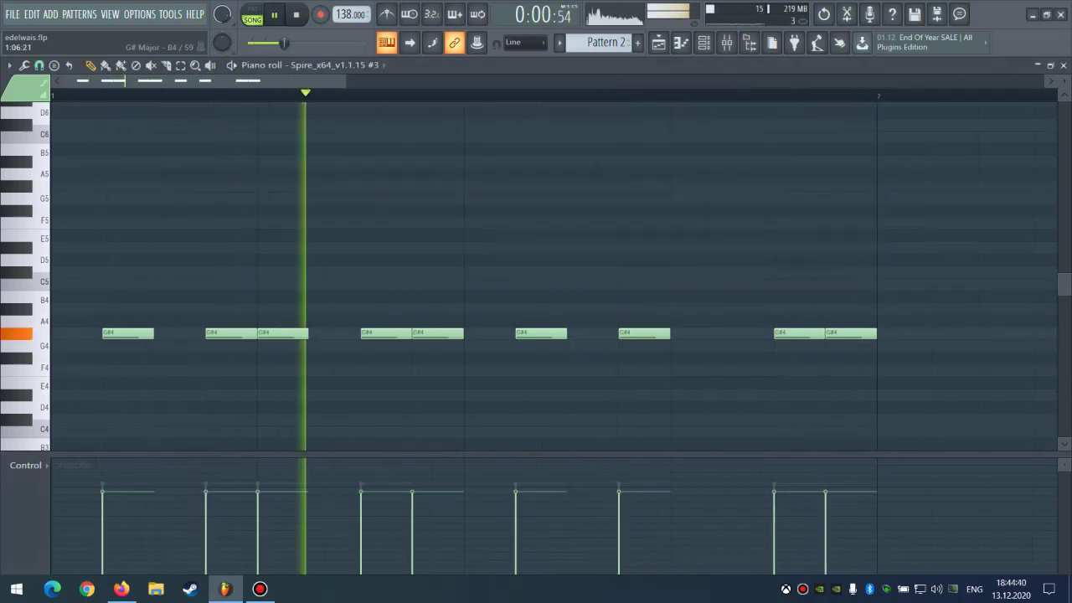
scroll(355, 300, down, 2)
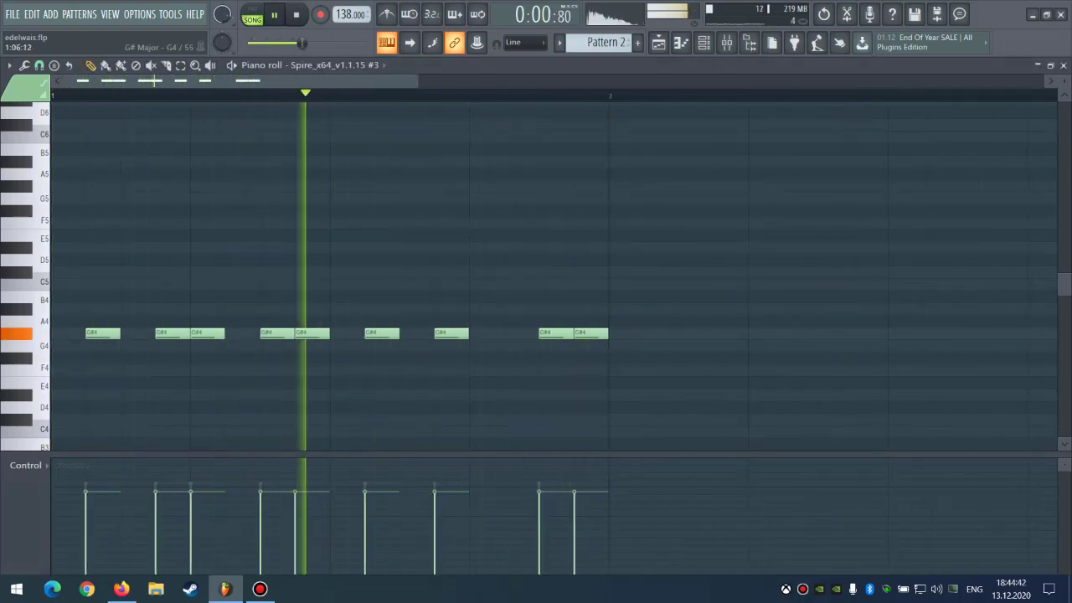
click(243, 334)
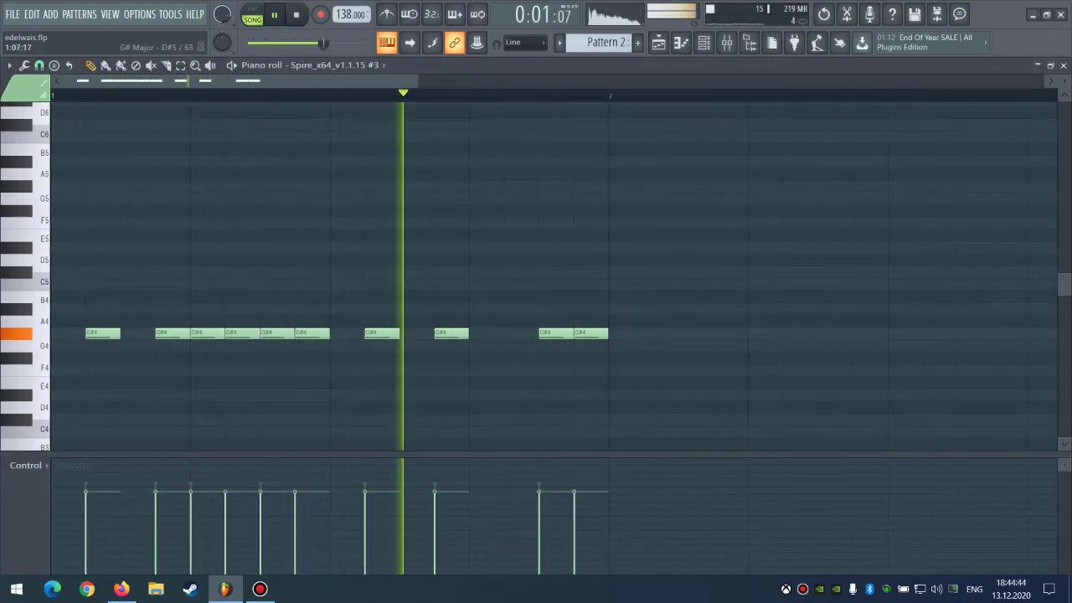
Rename Pattern 2 as bass and duplicate all notes of the first Spire channel into the second bar.
key(F5)
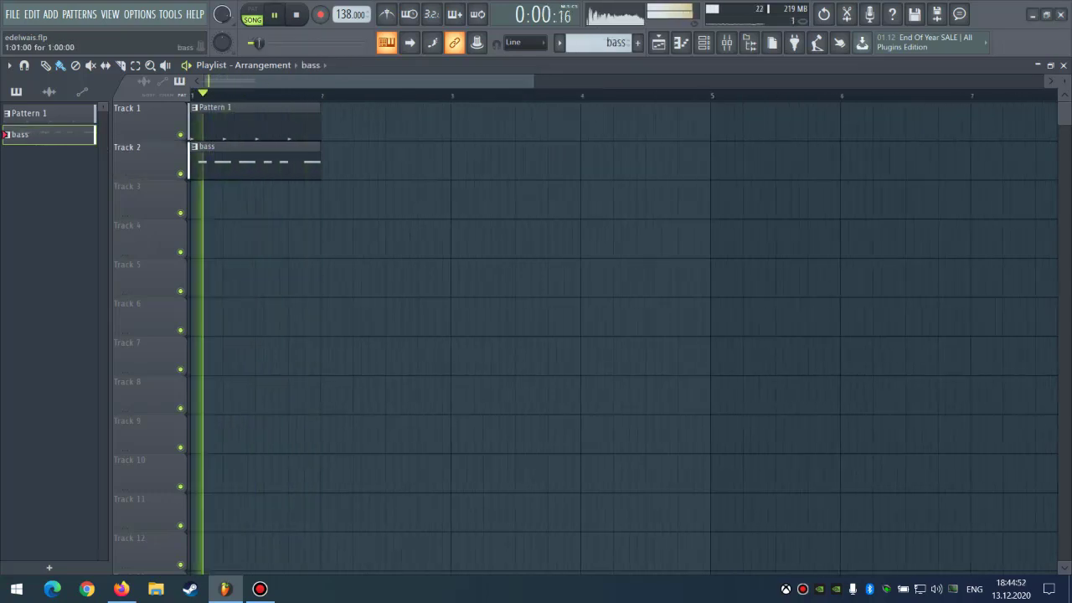
key(space)
key(F7)
key(ctrl+a)
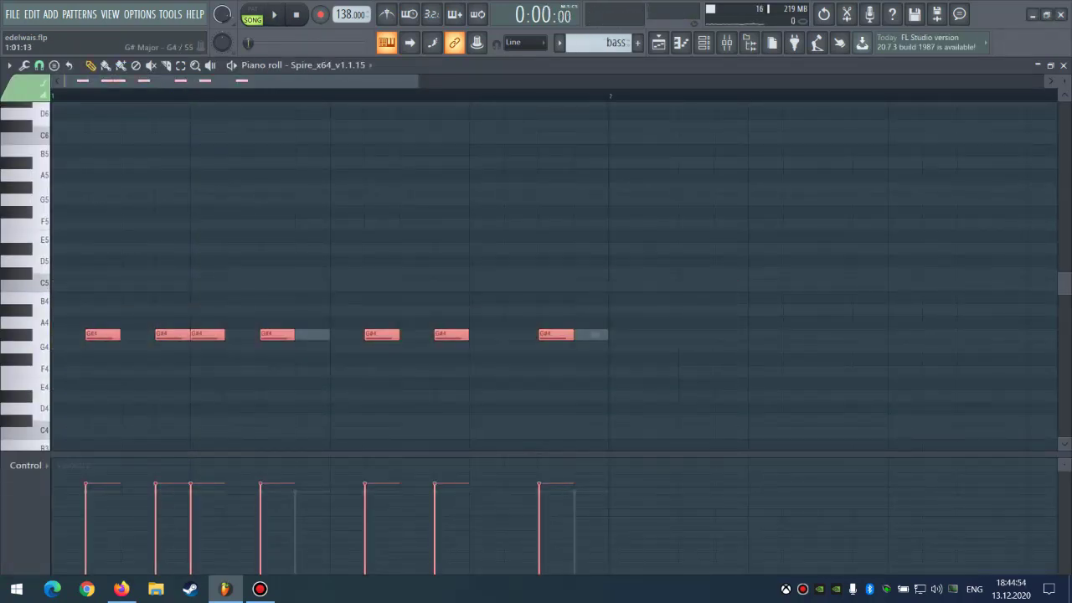
key(ctrl+b)
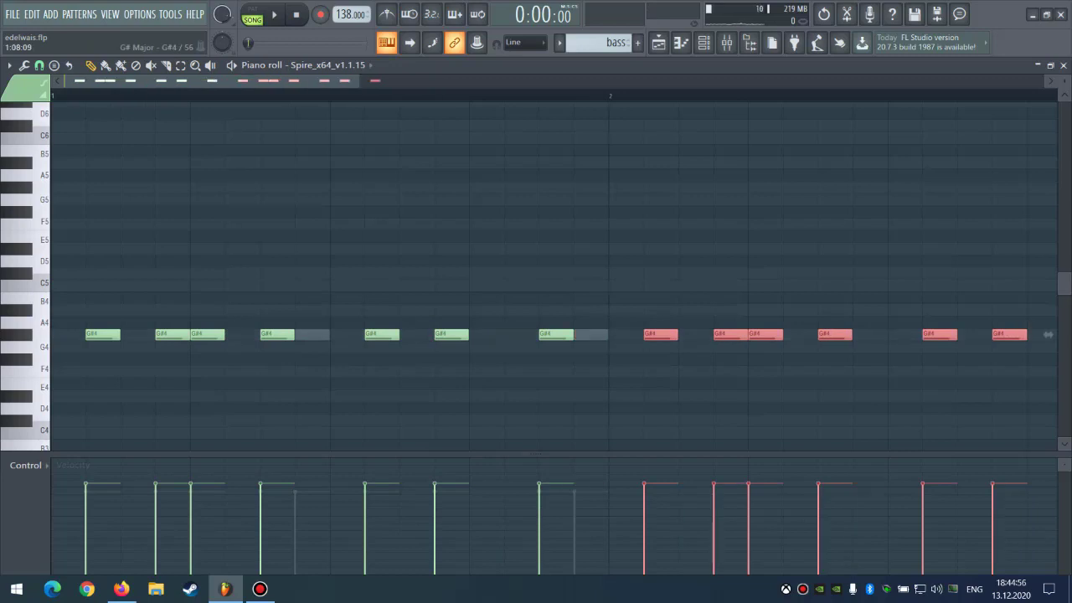
Duplicate the whole one-bar Spire #3 note line into the second bar.
right_click(315, 335)
drag(57, 267, 578, 379)
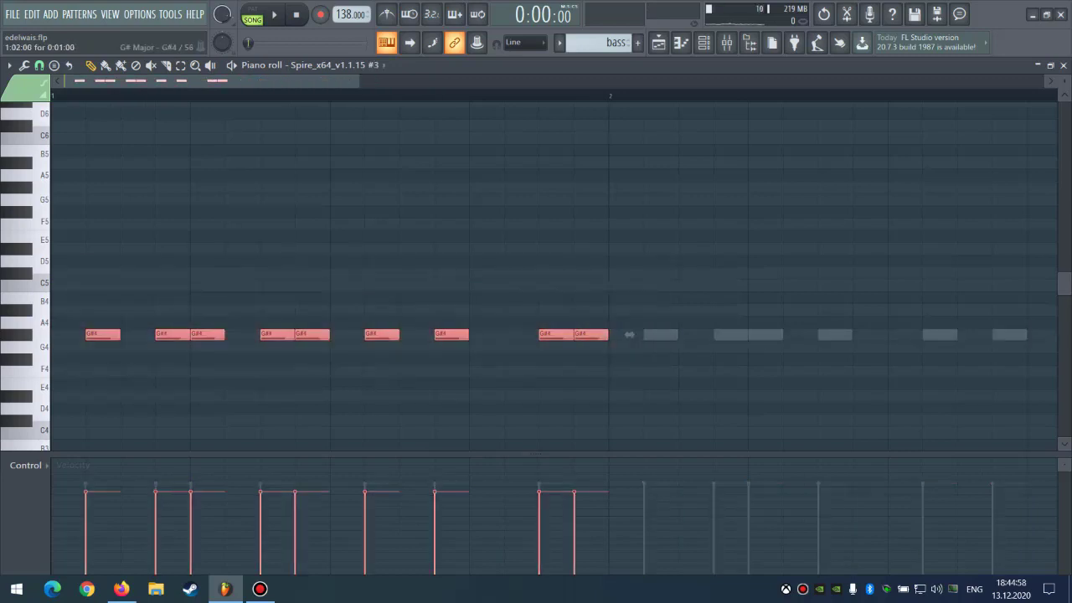
key(ctrl+b)
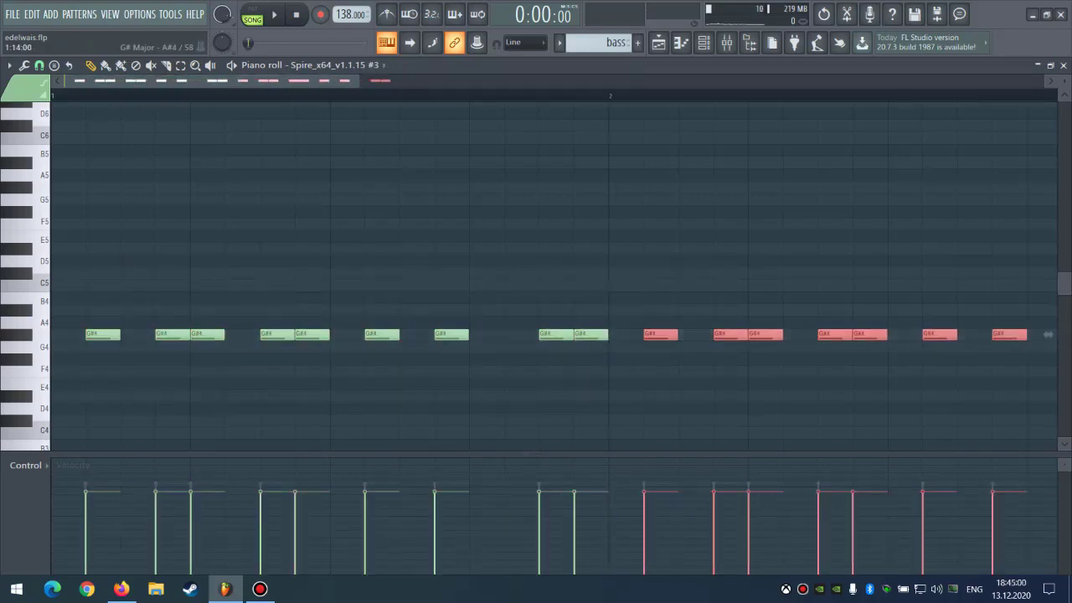
Compare the two-bar notes of the first Spire, Spire #3 and Spire #4 channels in the piano roll and listen to the pattern.
click(336, 66)
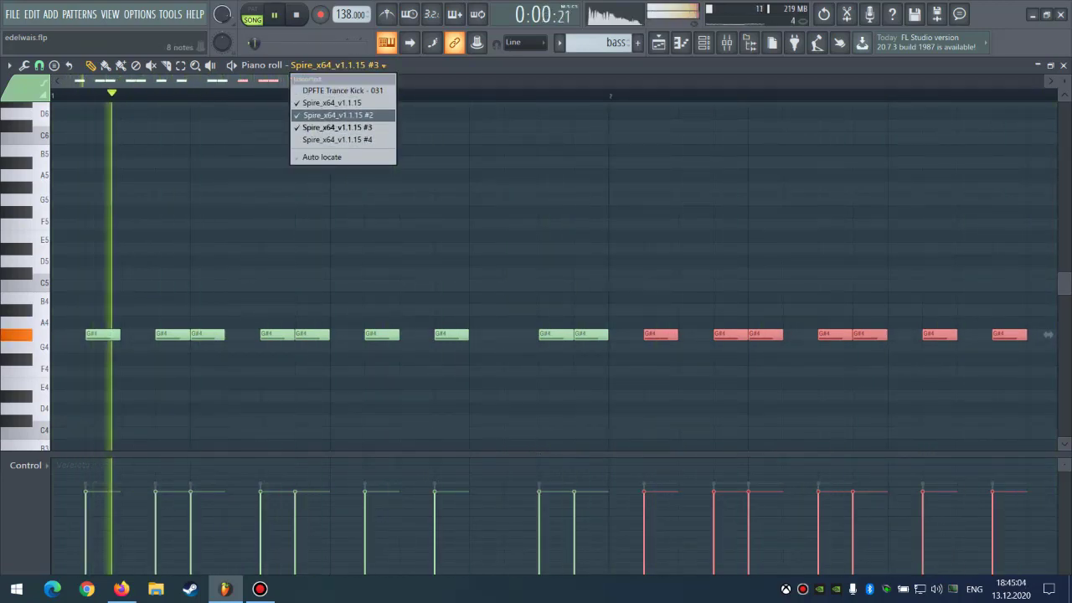
click(332, 103)
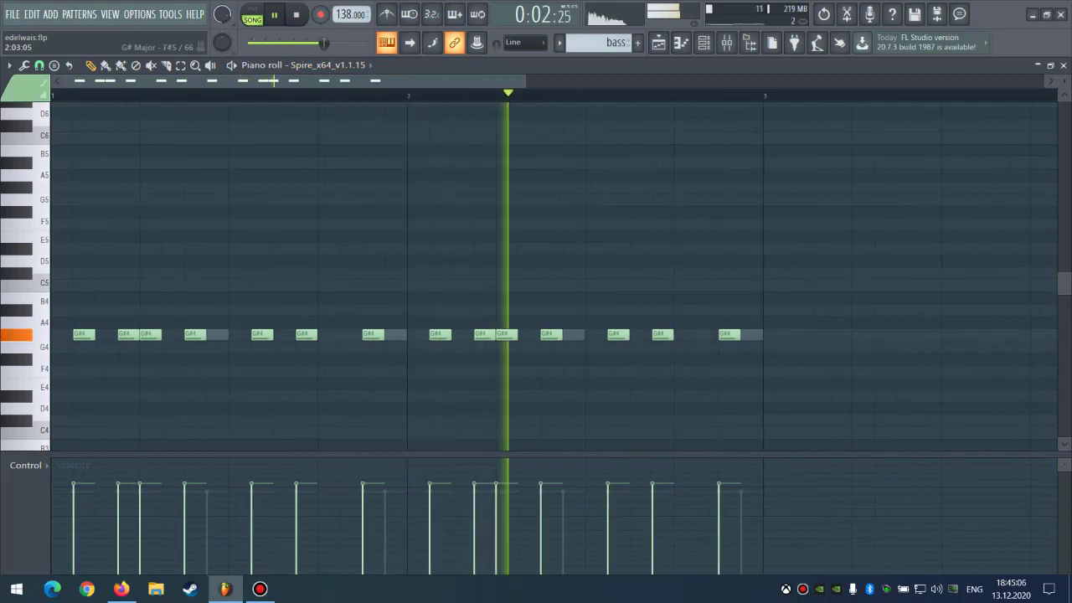
click(335, 64)
click(335, 127)
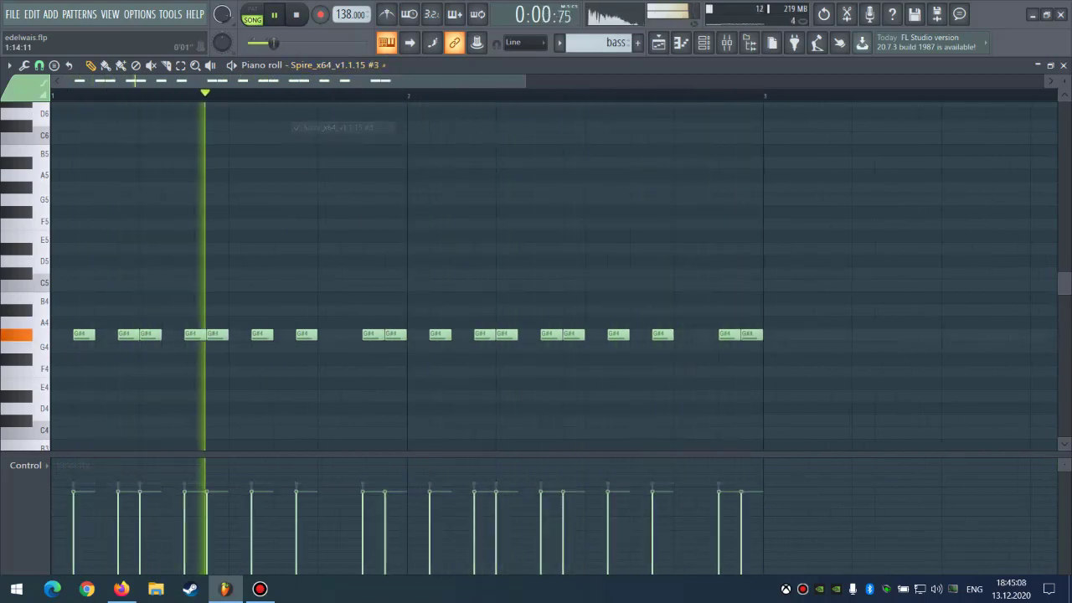
click(335, 65)
click(335, 140)
click(335, 65)
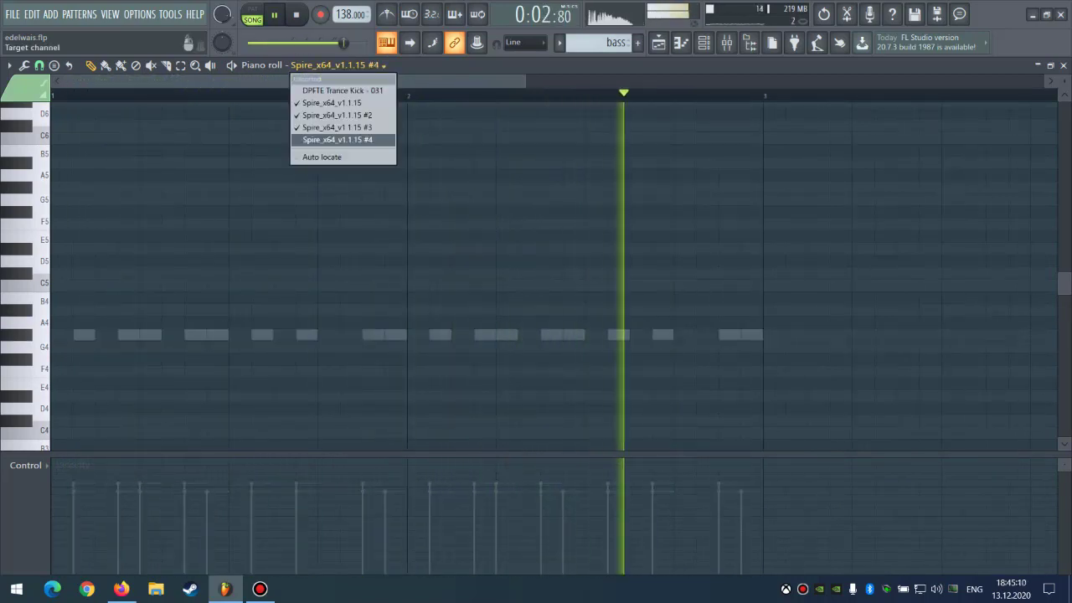
click(335, 127)
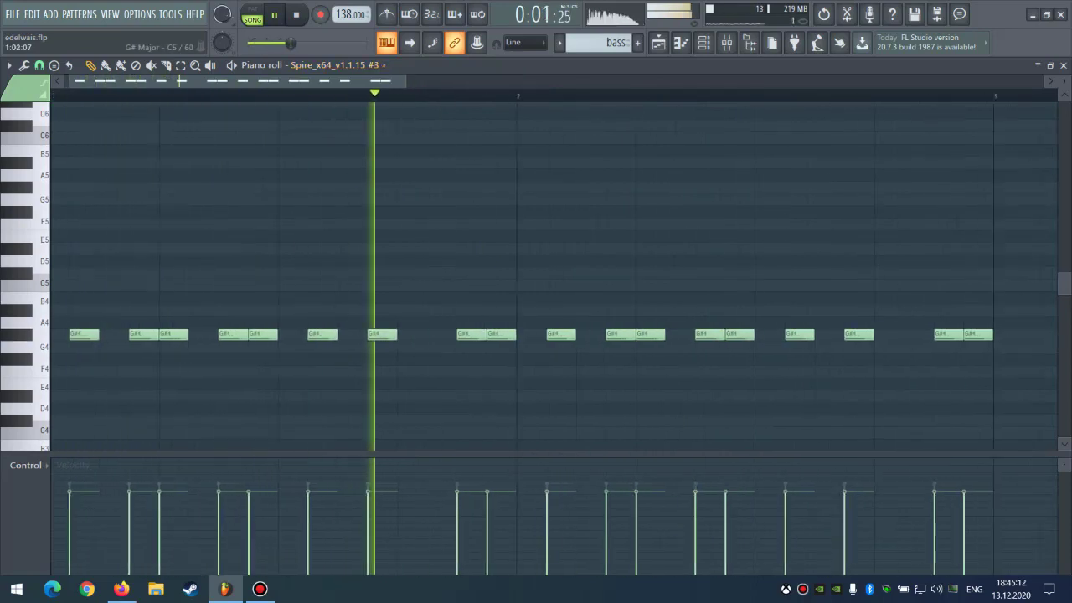
key(space)
click(335, 64)
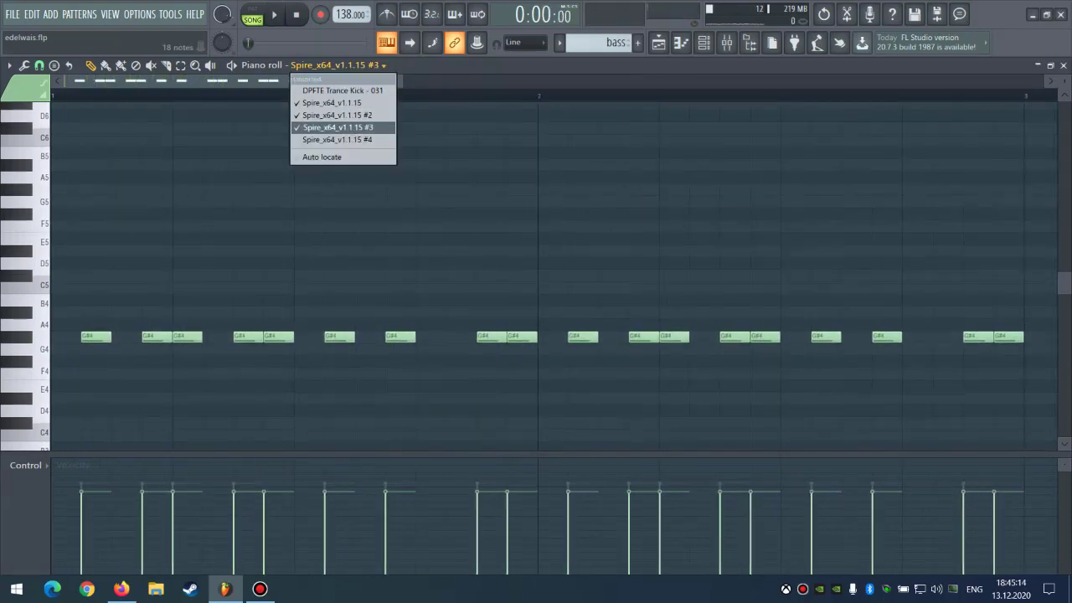
key(space)
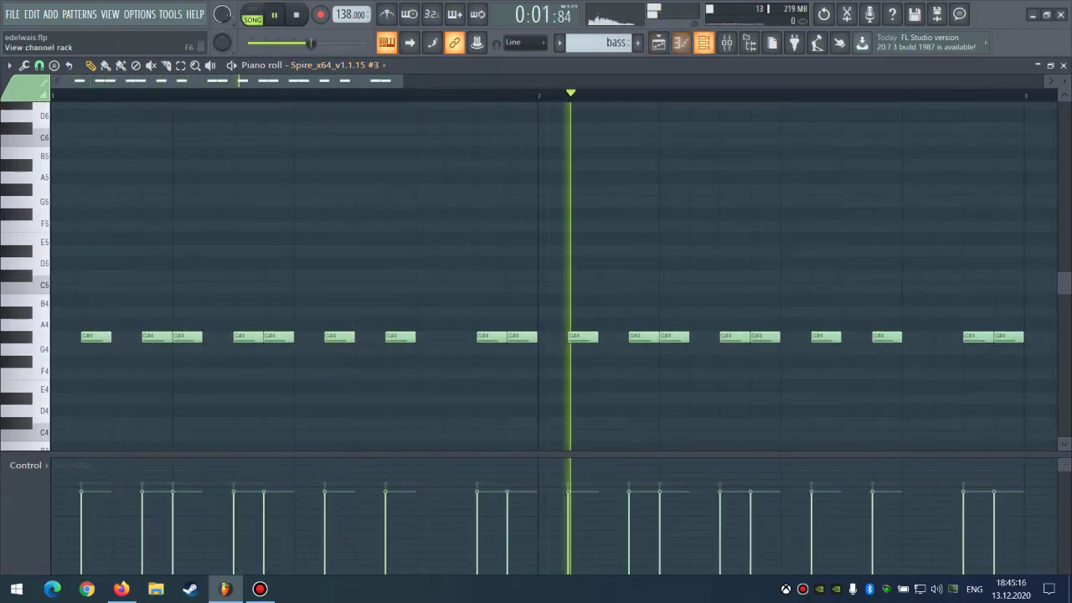
Duplicate the one-bar Spire #2 note line into the second bar and check the Spire #4 piano roll.
key(F6)
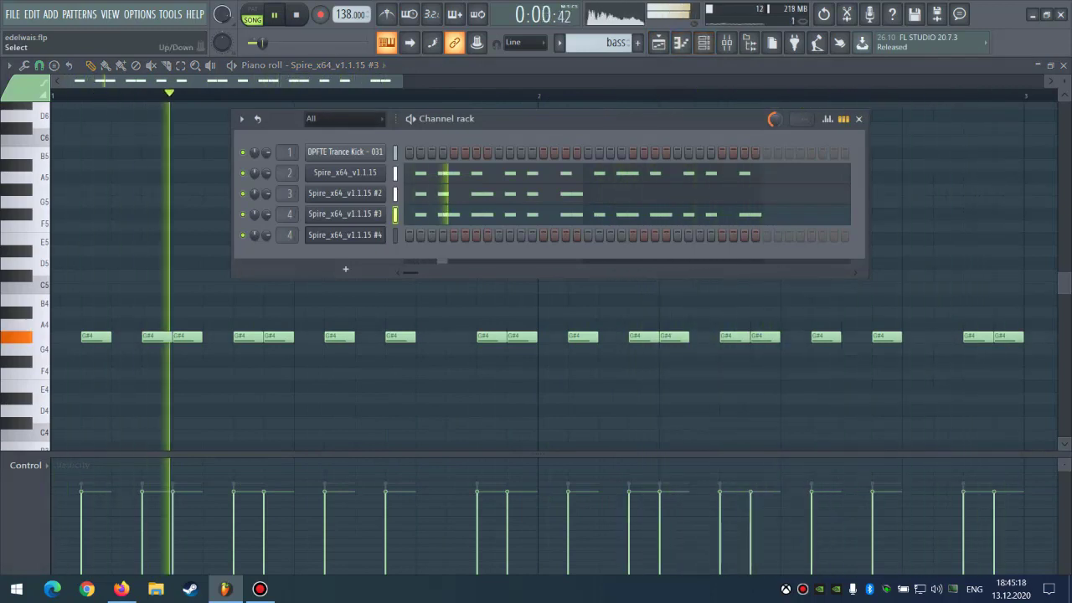
key(F6)
click(337, 65)
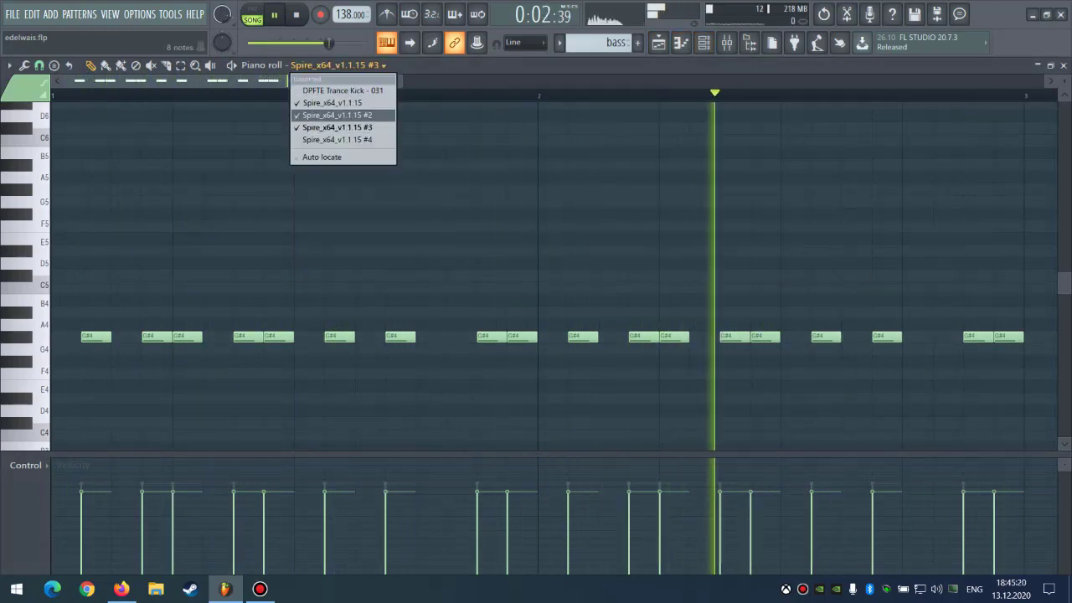
click(336, 114)
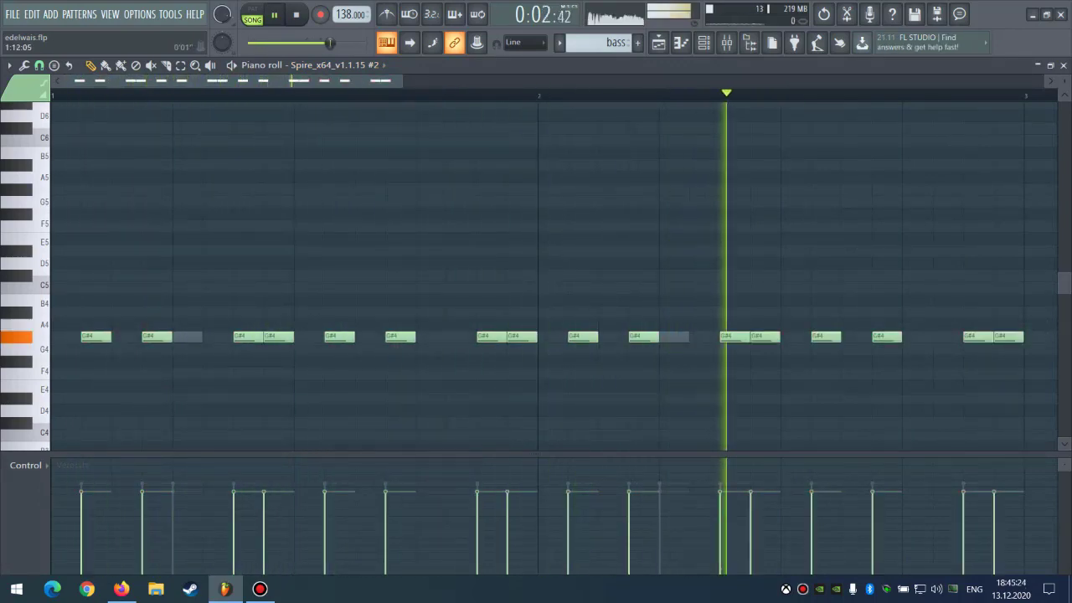
click(337, 65)
click(337, 139)
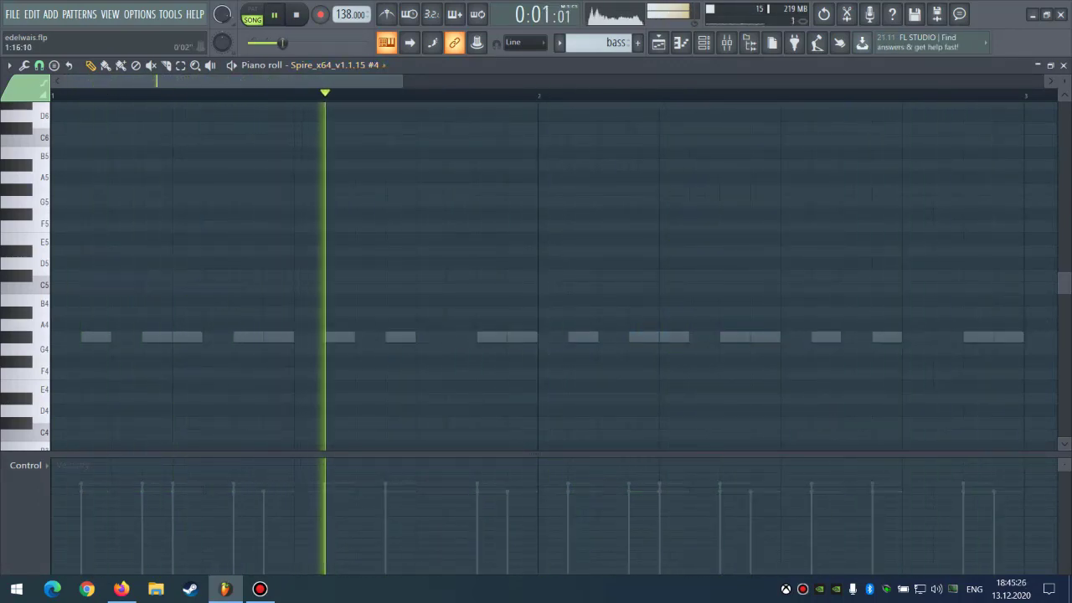
Duplicate the Pattern 1 kick clip on Track 1 of the playlist so it also covers bar 2.
click(659, 43)
drag(429, 126, 201, 121)
key(ctrl+g)
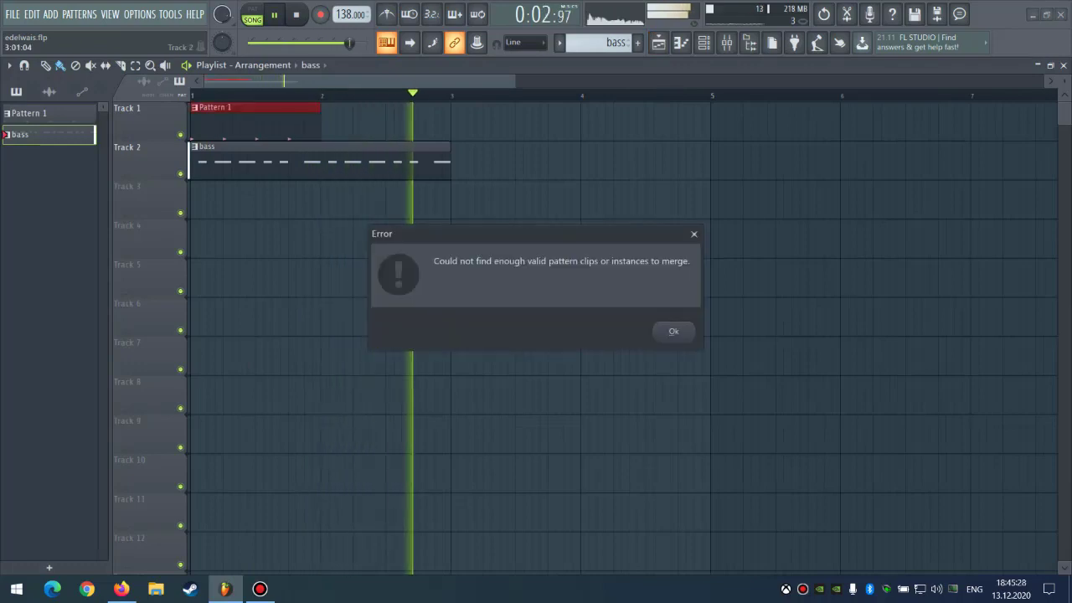
key(Return)
key(ctrl+b)
key(ctrl+d)
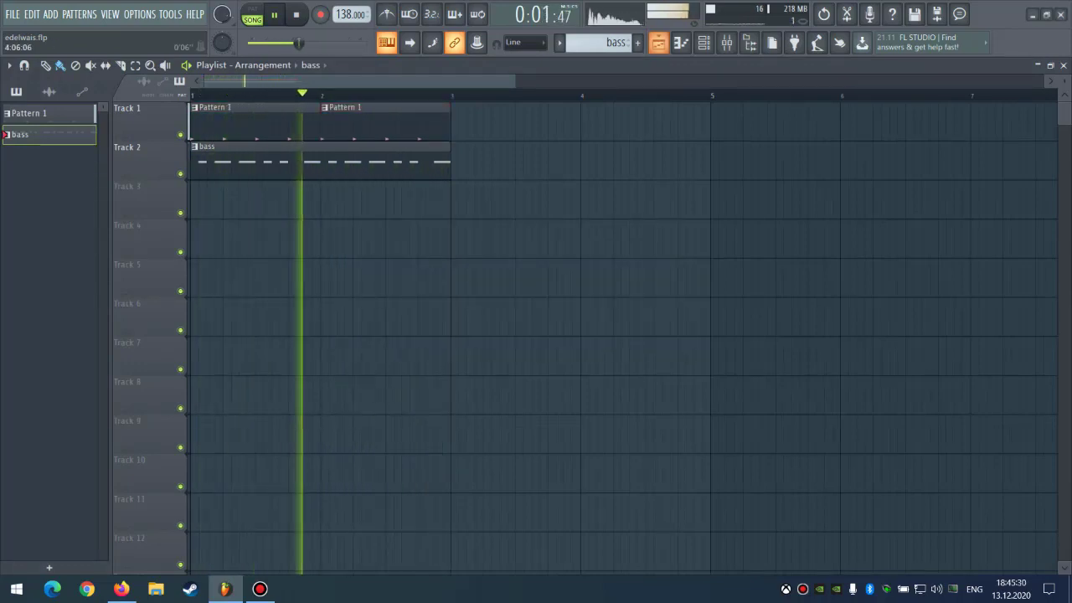
Copy the two-bar Spire #3 note line to the Spire #4 channel and route that channel to mixer track 5.
double_click(360, 160)
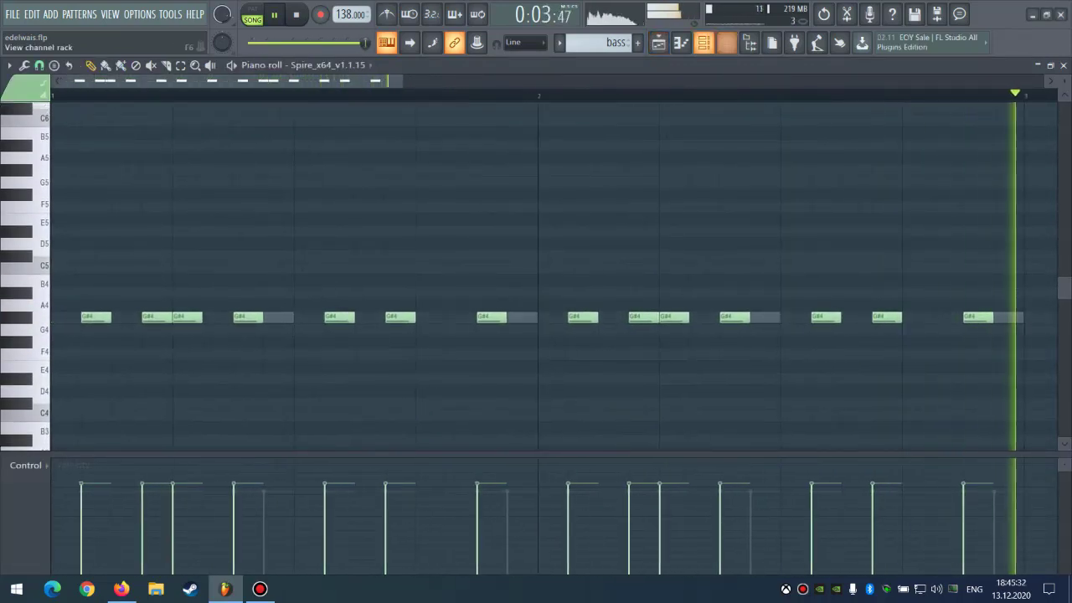
key(F6)
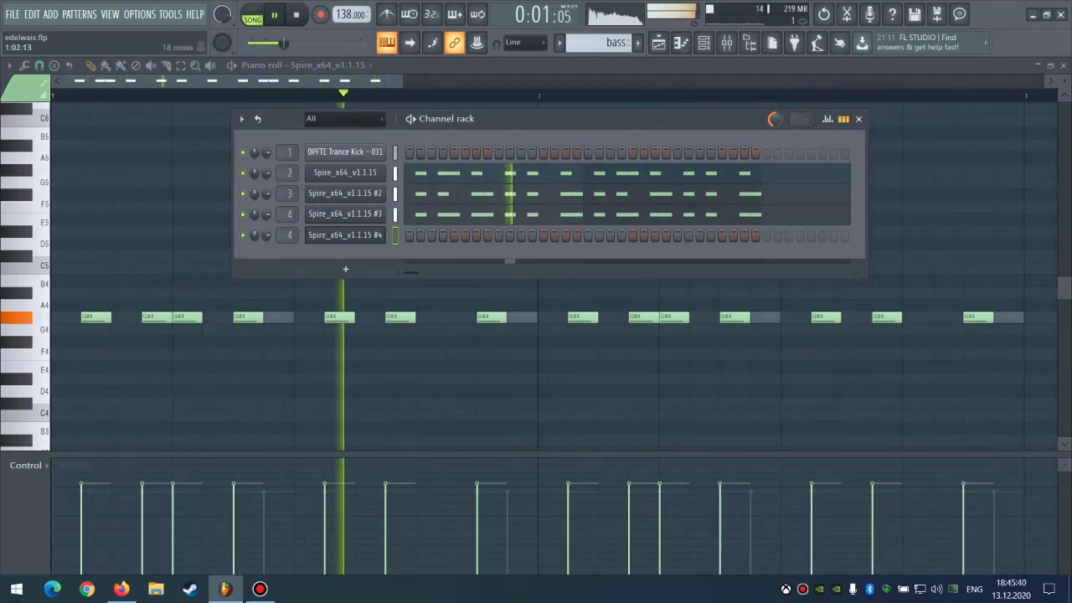
key(F9)
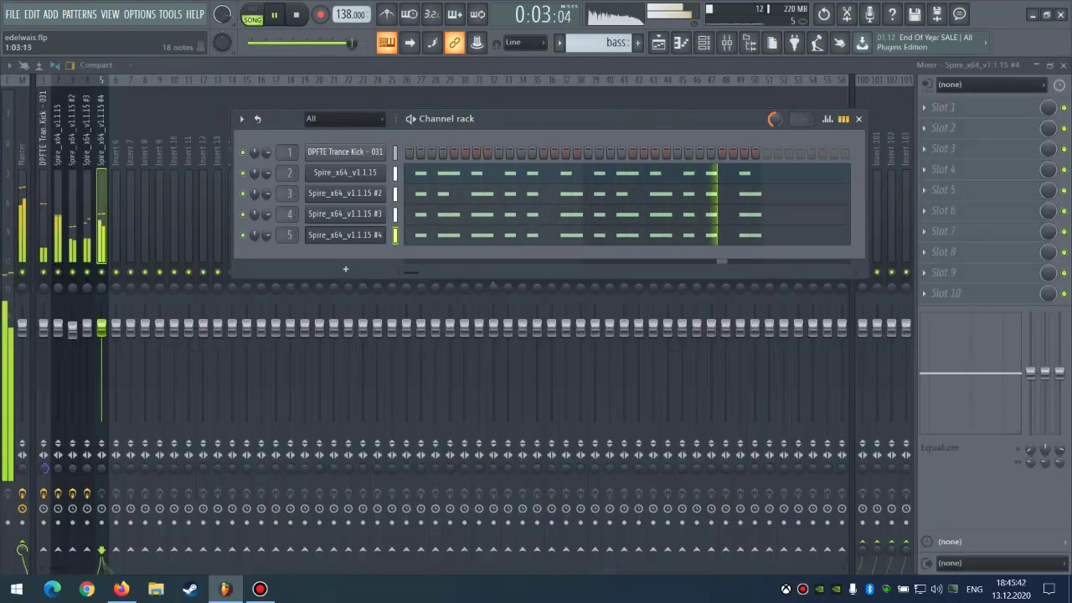
click(72, 209)
click(87, 209)
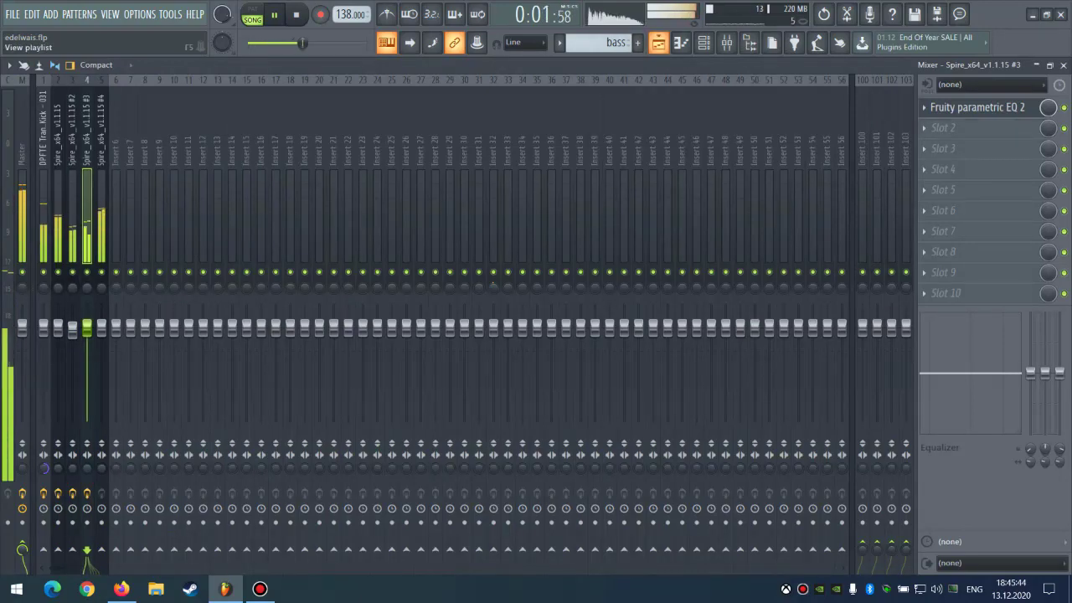
Add a G#4 note to the Spire #3 line, filling the gap between the first two note pairs of the second bar.
key(F5)
double_click(335, 161)
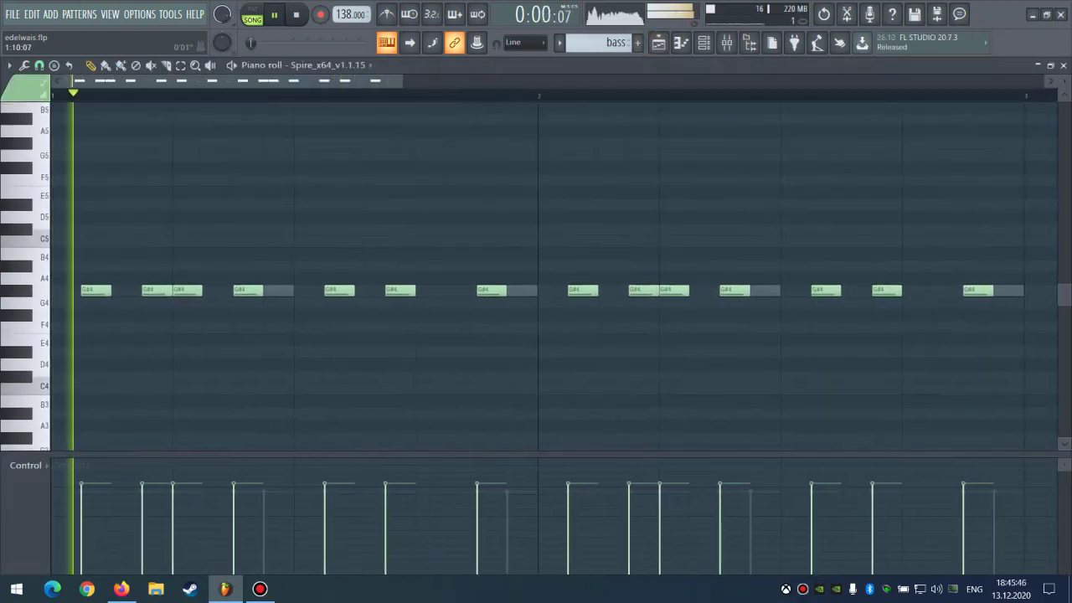
key(space)
click(329, 65)
click(338, 127)
key(space)
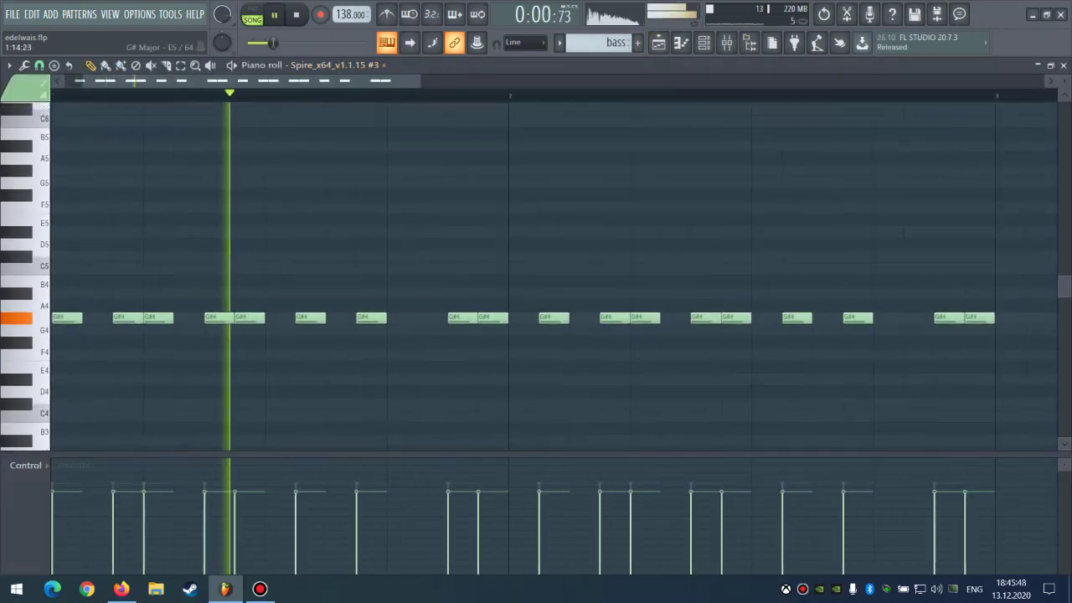
click(549, 328)
key(space)
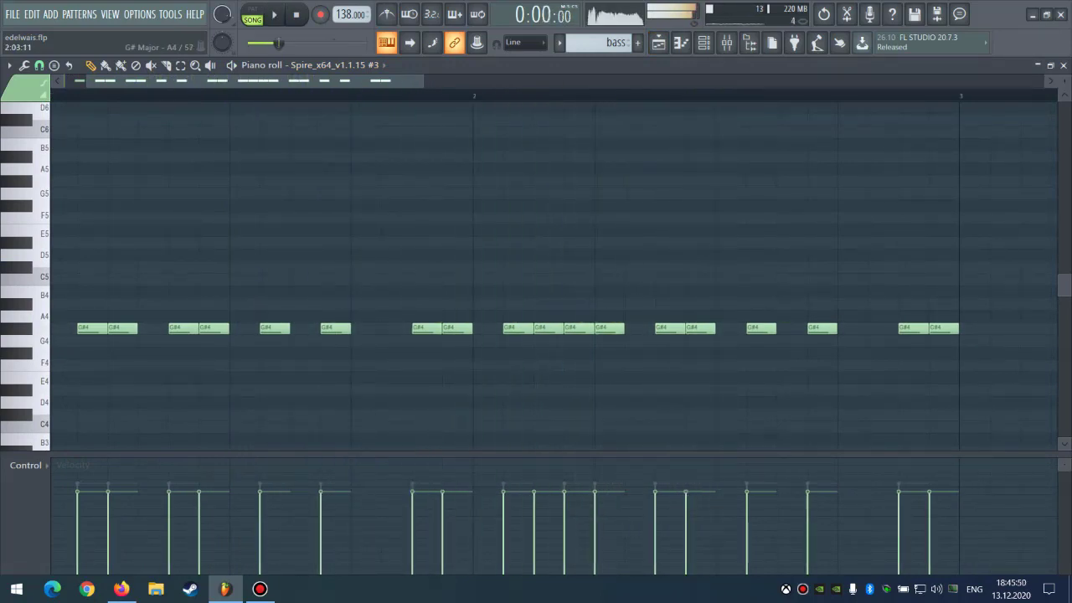
click(633, 328)
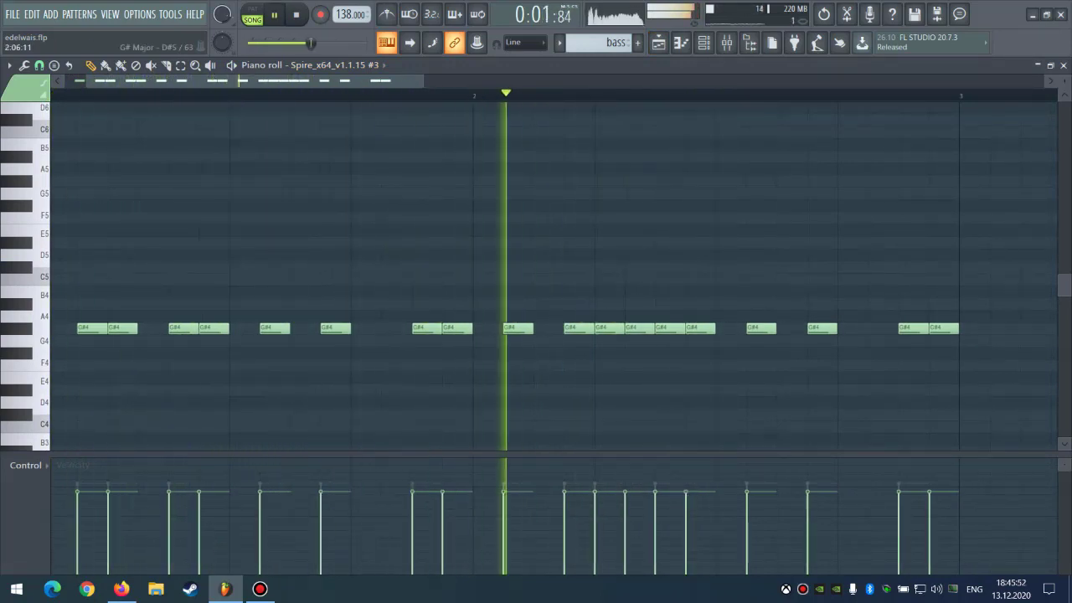
Add the same gap-filling G#4 note to the second bar of Spire #4 and compare the channels in the channel rack.
click(339, 64)
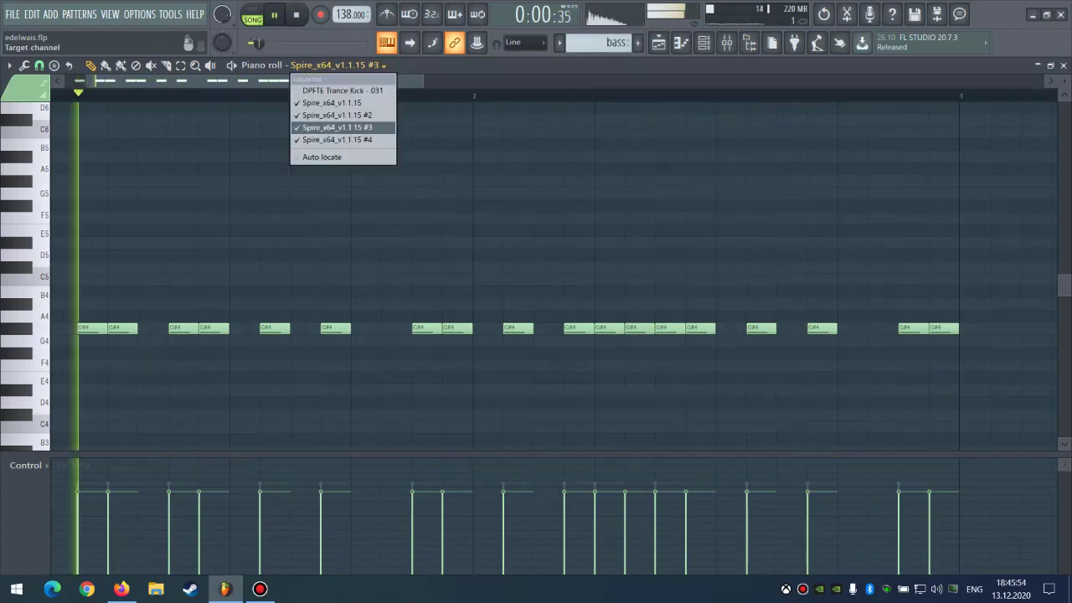
click(338, 139)
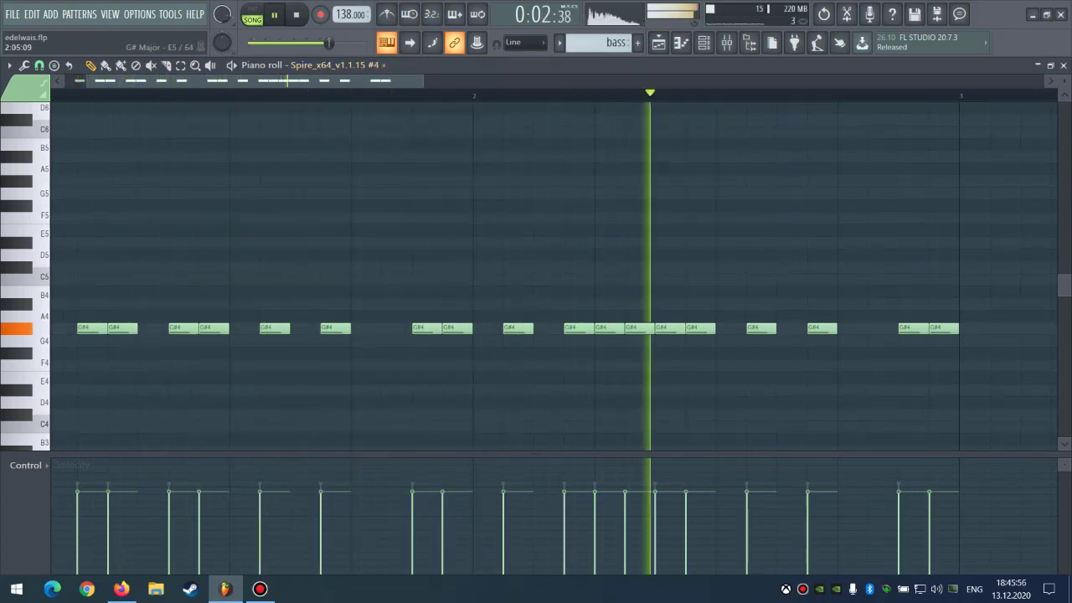
scroll(586, 218, down, 1)
click(704, 43)
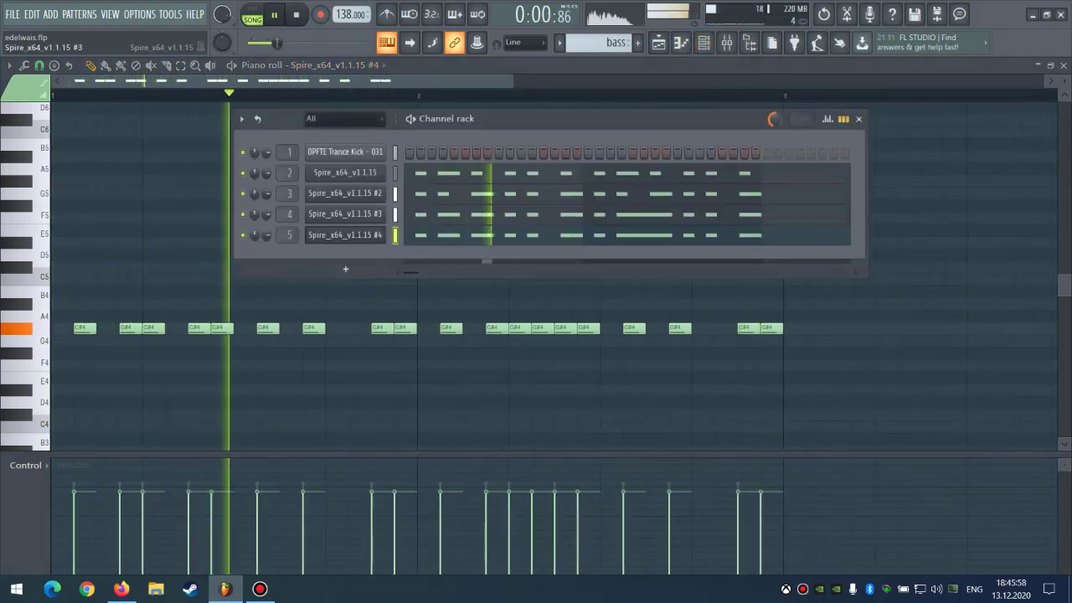
Open the Spire #4 synth with its wrapper settings shown and audition its sound on a C5 note.
click(345, 236)
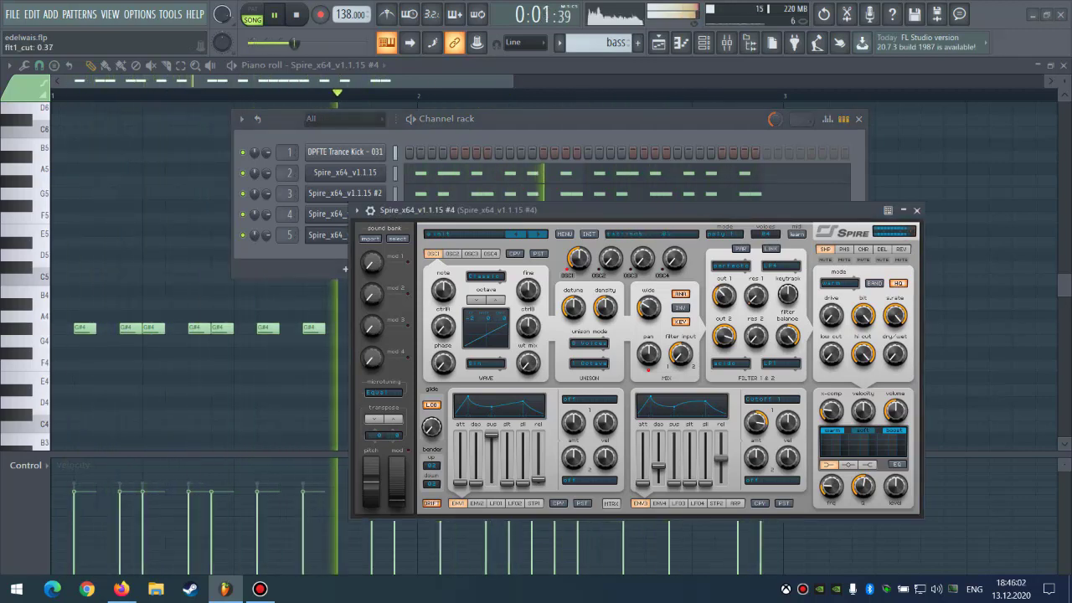
drag(641, 211, 612, 200)
key(space)
drag(475, 199, 451, 196)
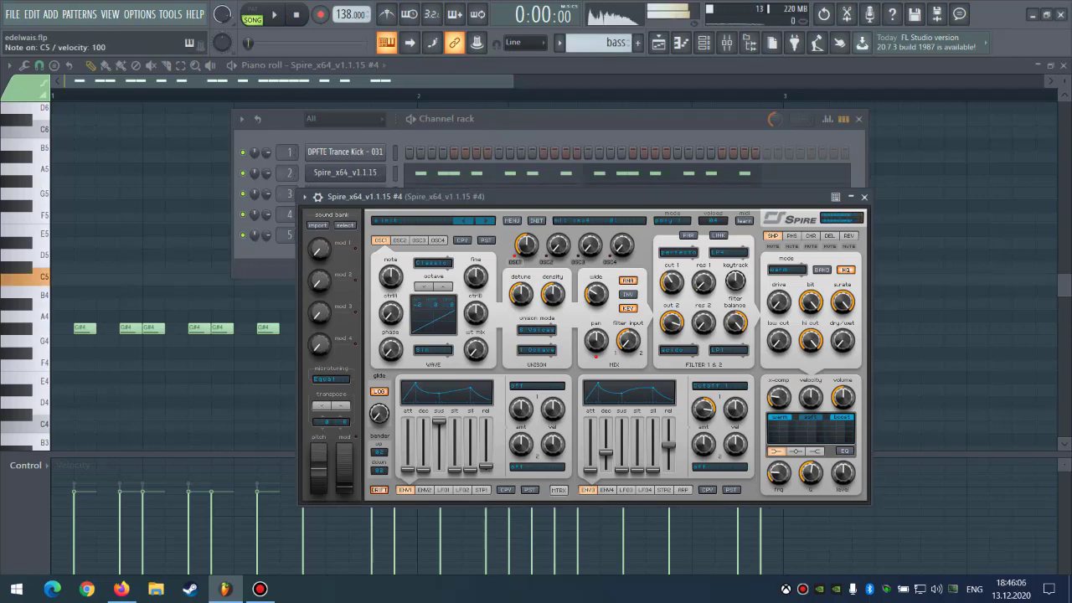
click(317, 196)
click(343, 221)
click(313, 221)
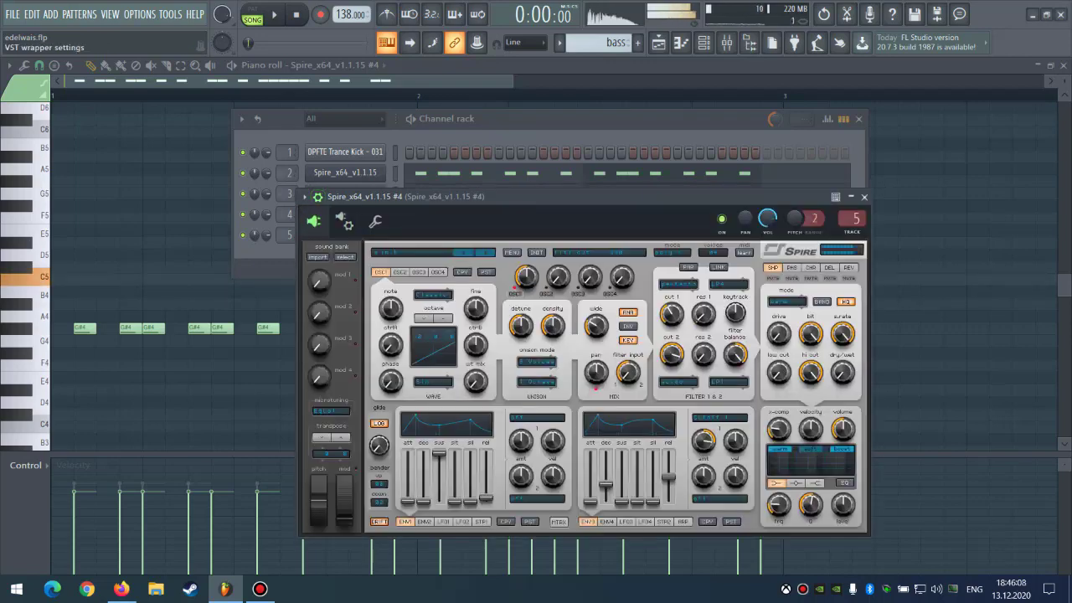
mouse_move(469, 197)
mouse_down()
mouse_move(419, 180)
mouse_move(465, 180)
mouse_move(455, 181)
mouse_up()
key(q)
key(q)
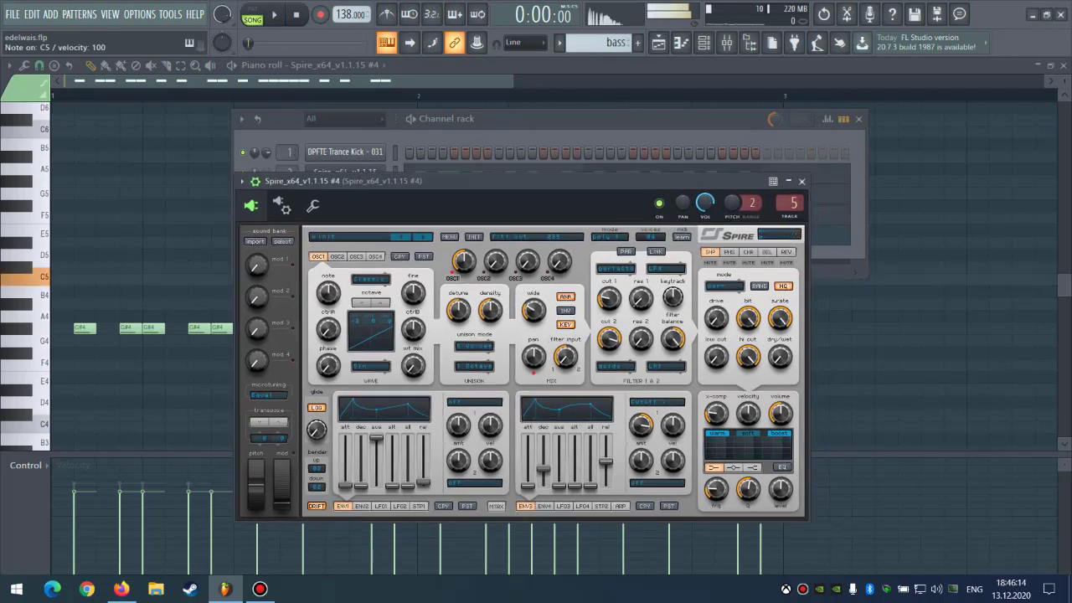
Set Spire #4's chorus width to 0.69 and its reverb color to 0.28 while the pattern plays.
click(748, 252)
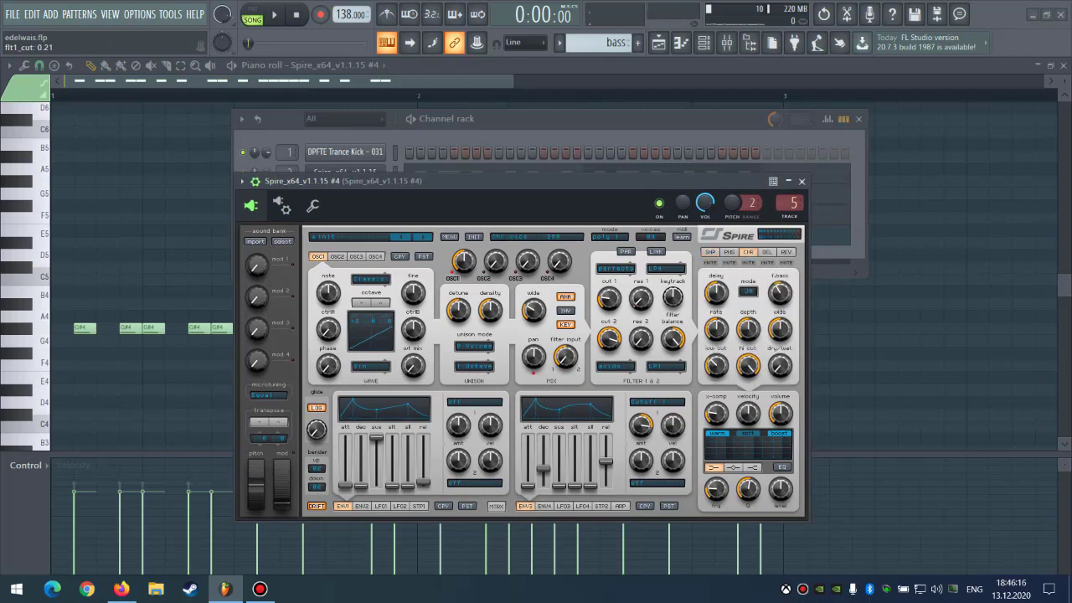
drag(712, 181, 712, 207)
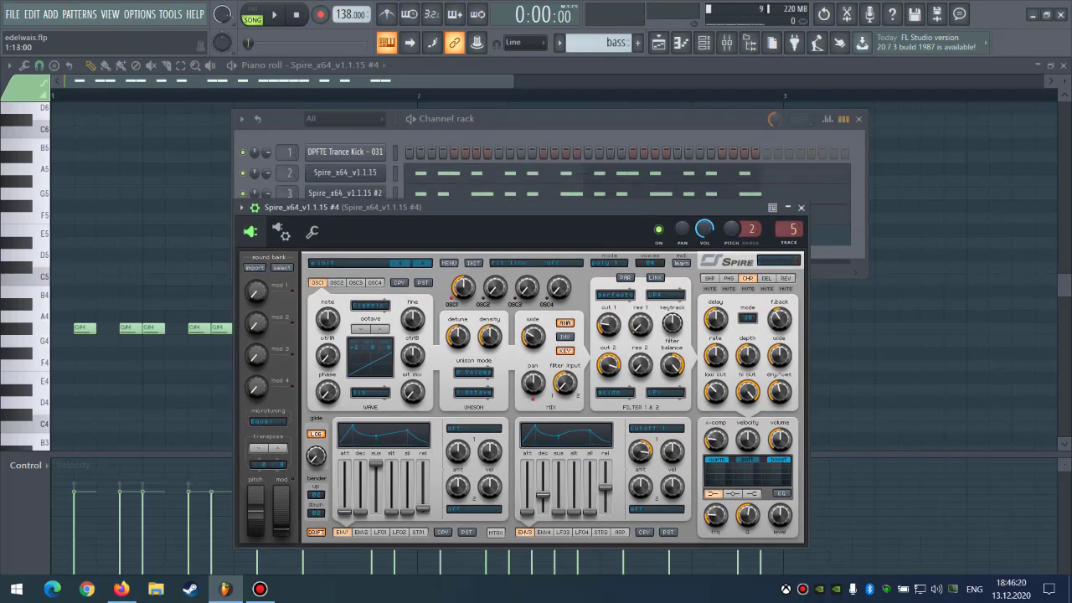
click(536, 119)
key(space)
click(704, 43)
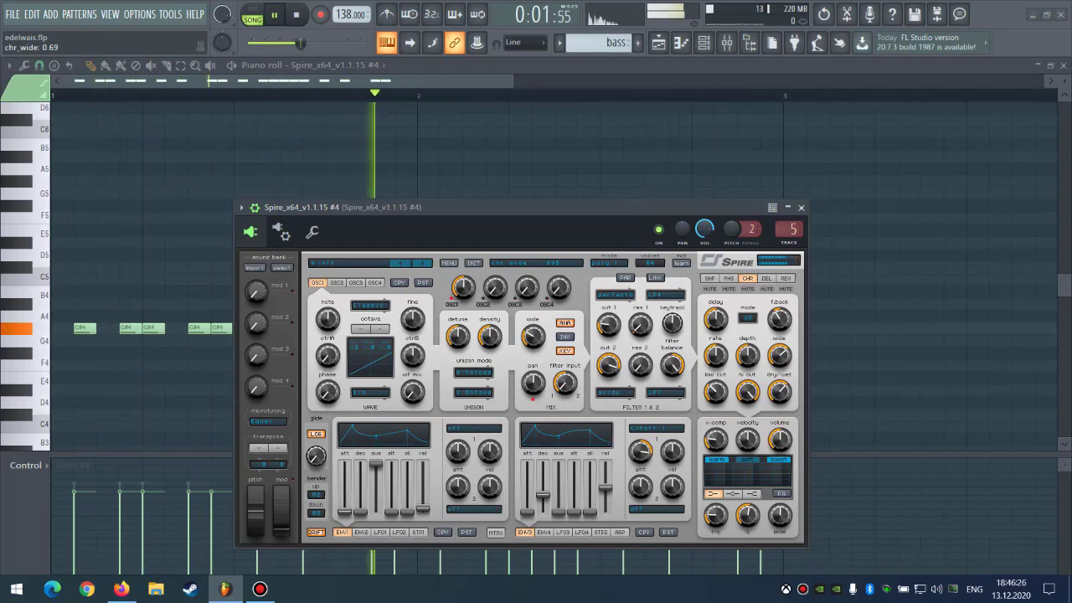
click(786, 278)
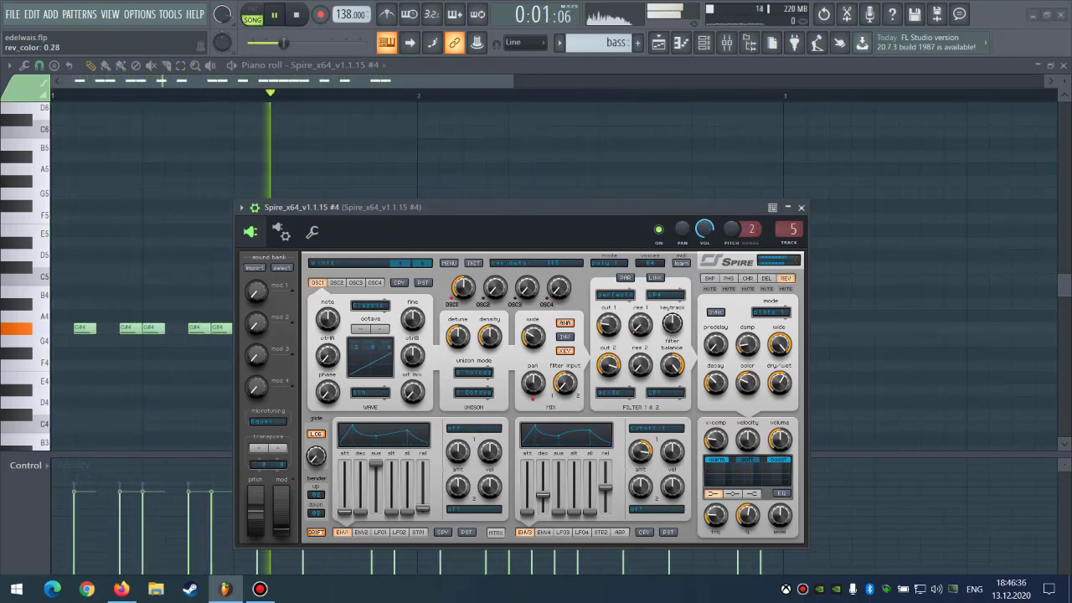
Set Spire #4's chorus dry/wet to 0.67 and switch its second filter off.
click(747, 278)
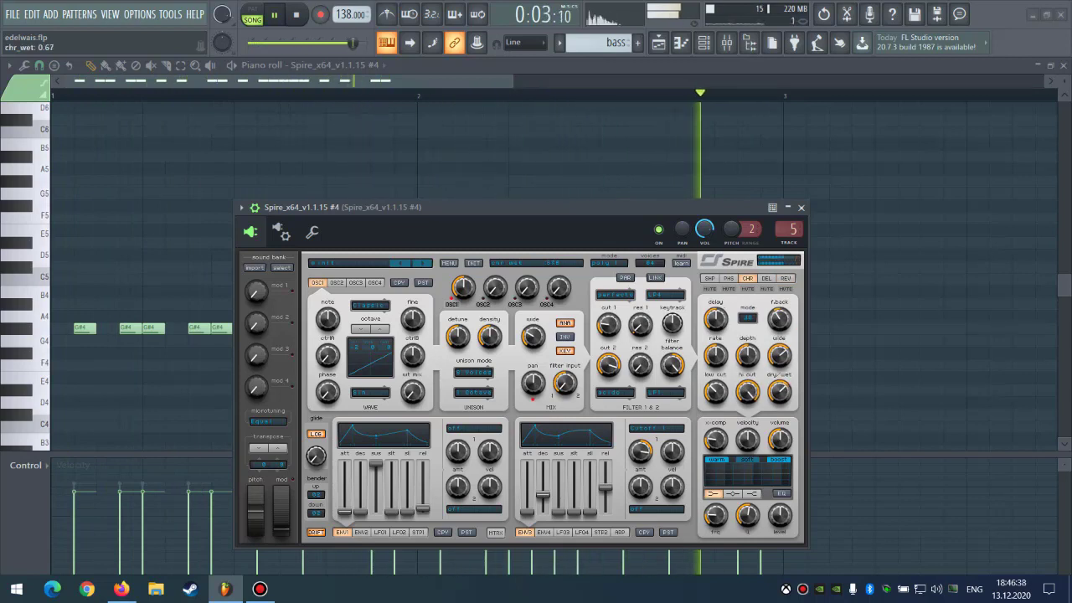
drag(747, 355, 747, 351)
click(729, 278)
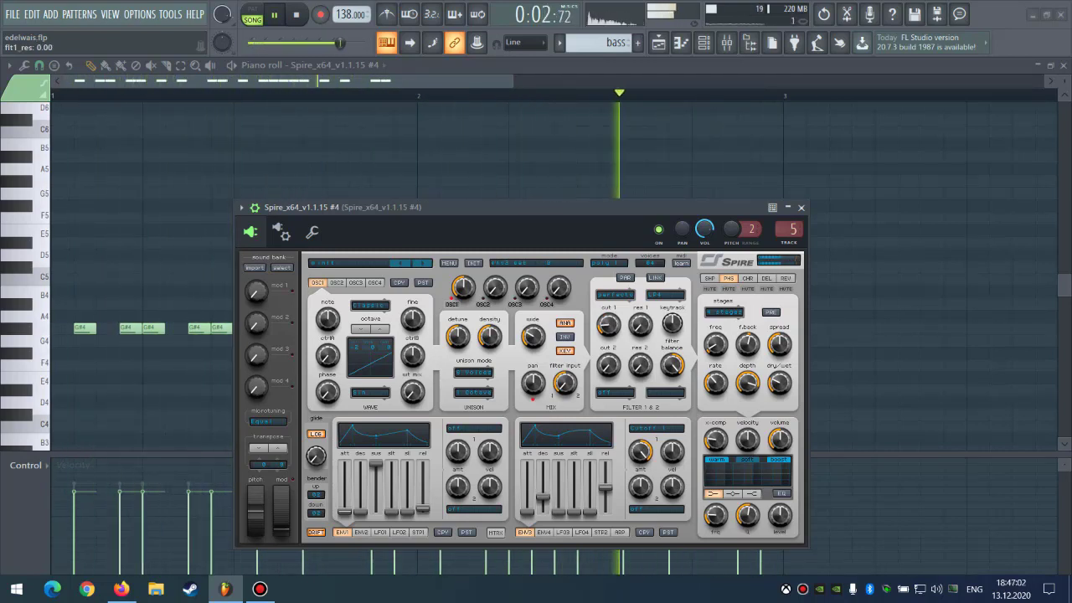
Load Fruity Parametric EQ 2 on the Spire #4 mixer track with a steep low cut and about a 2.9 dB dip at 193 Hz.
key(F6)
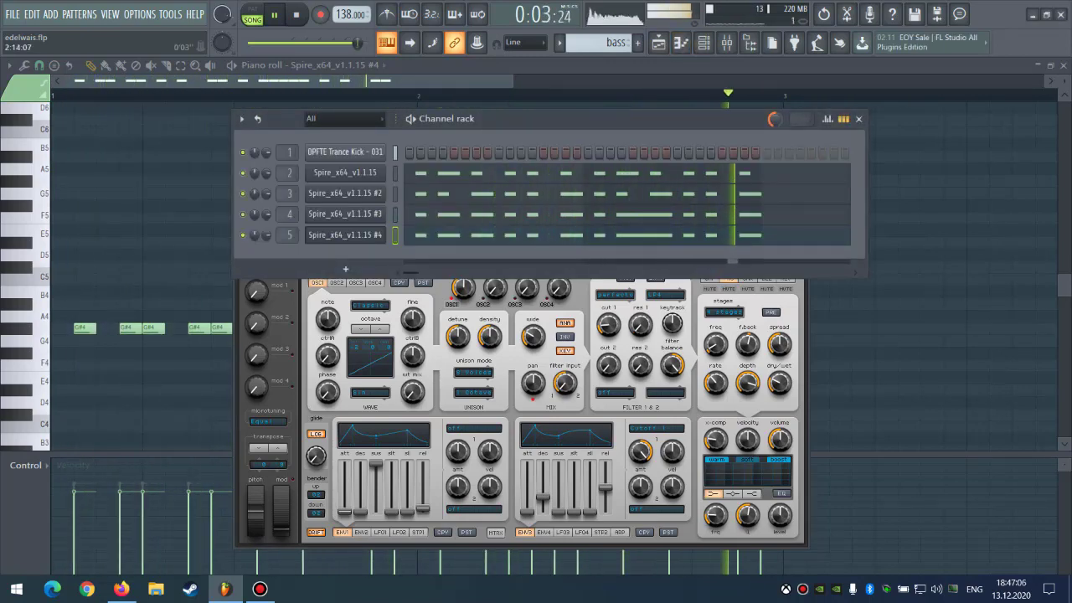
key(F9)
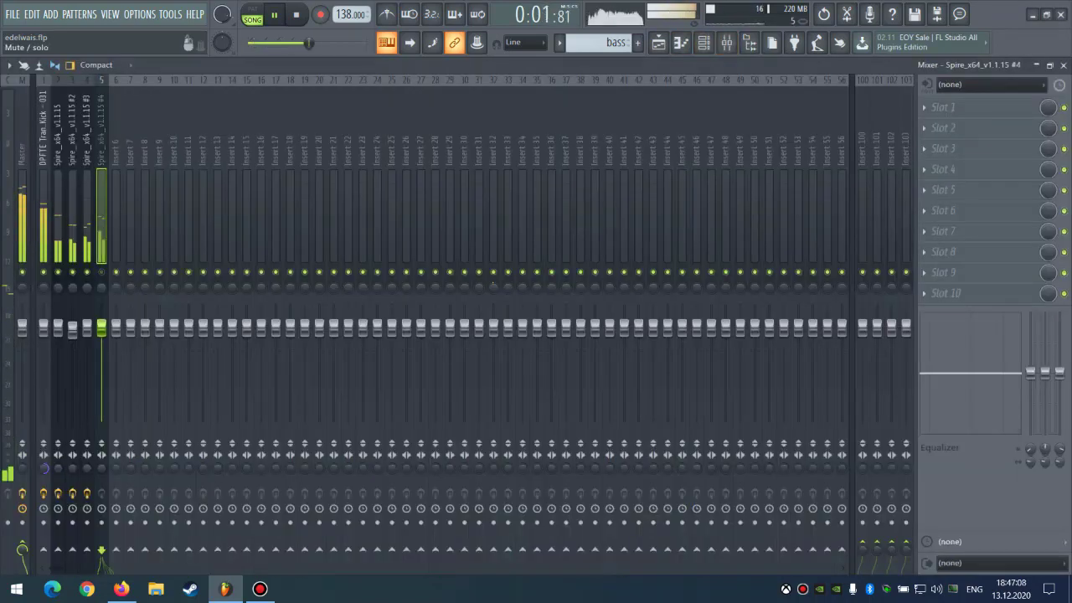
click(943, 107)
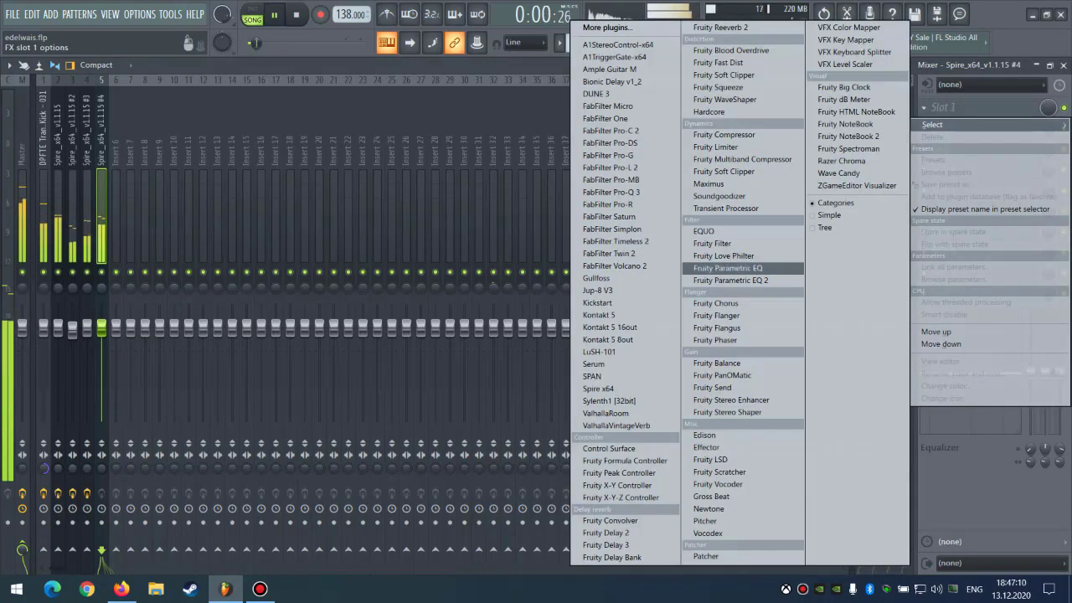
click(758, 270)
drag(141, 300, 155, 362)
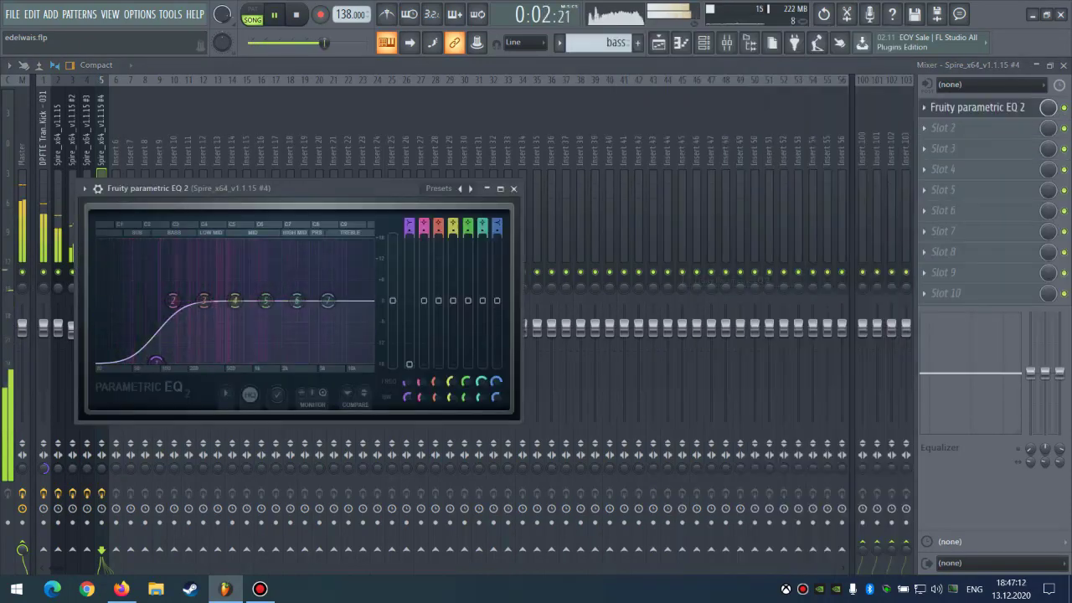
drag(409, 231, 408, 209)
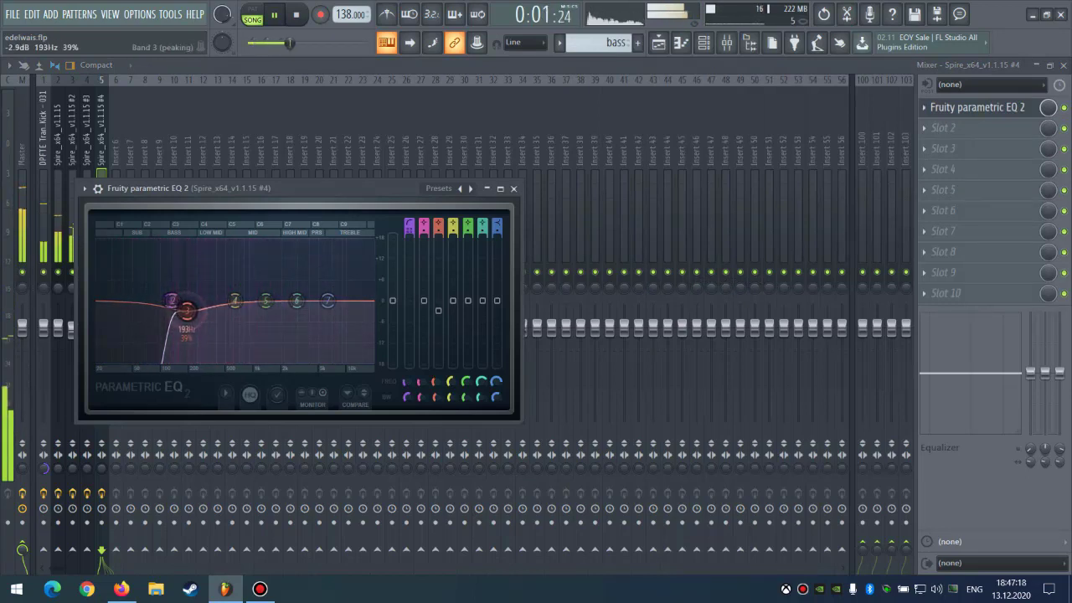
Boost the highs of Spire #4 with EQ bands 5 and 6, setting band 6 to 3.0 dB at 10574 Hz, and close the EQ.
drag(234, 300, 349, 279)
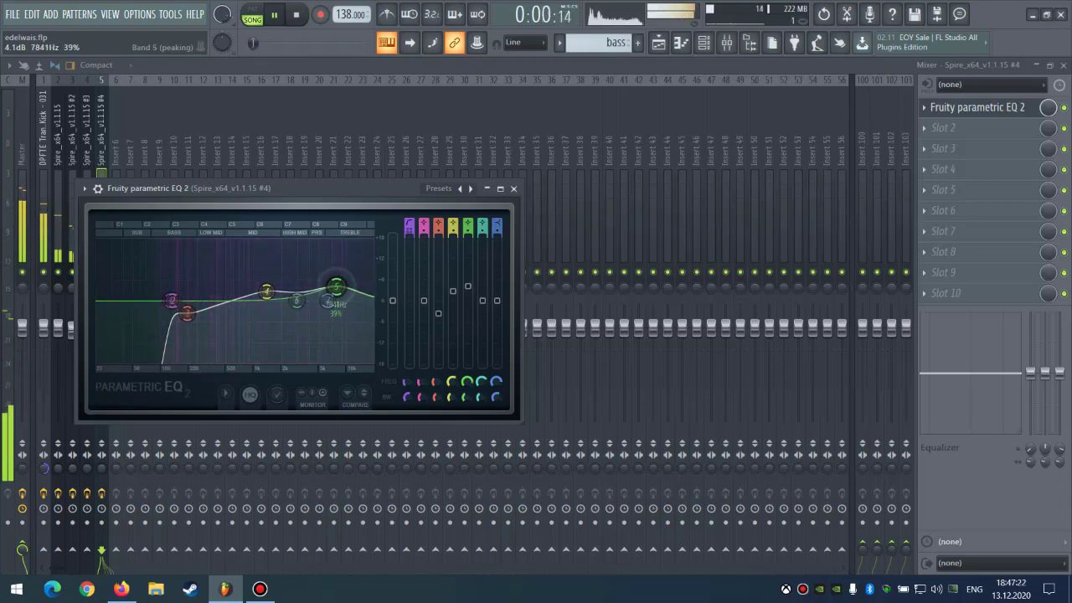
drag(266, 291, 349, 290)
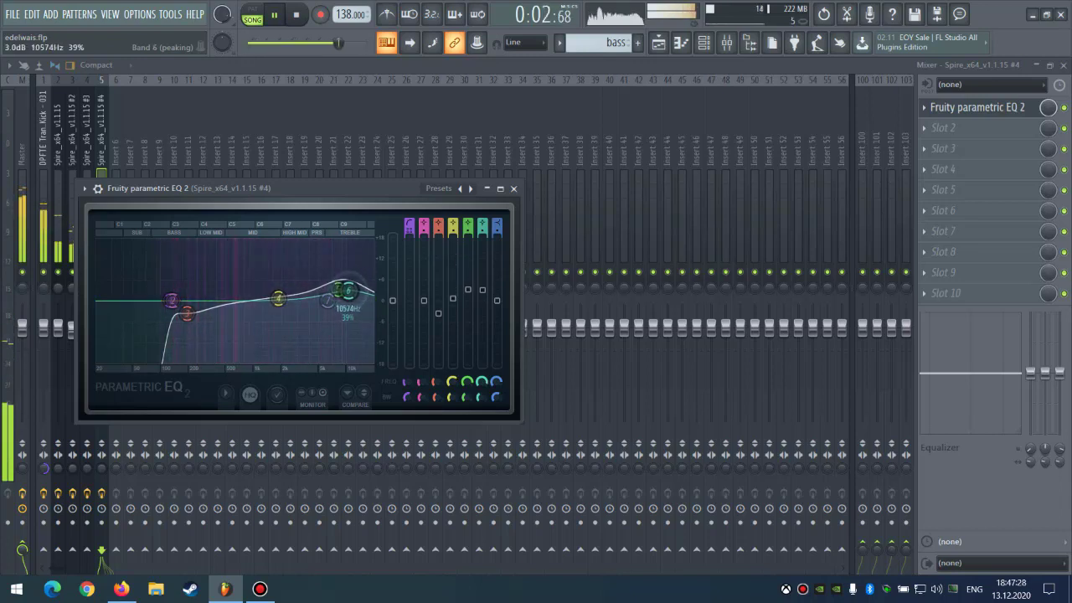
click(513, 188)
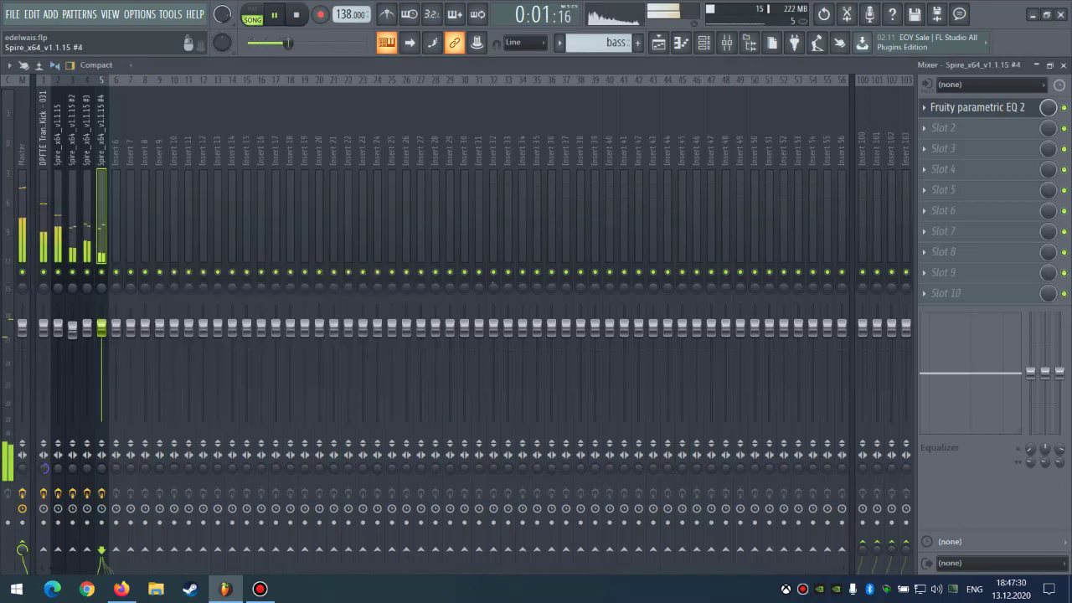
Stop playback and copy the Kickstart effect from the Spire #2 mixer track to the Spire #3 mixer track.
key(space)
key(Left)
key(Left)
key(Left)
key(Right)
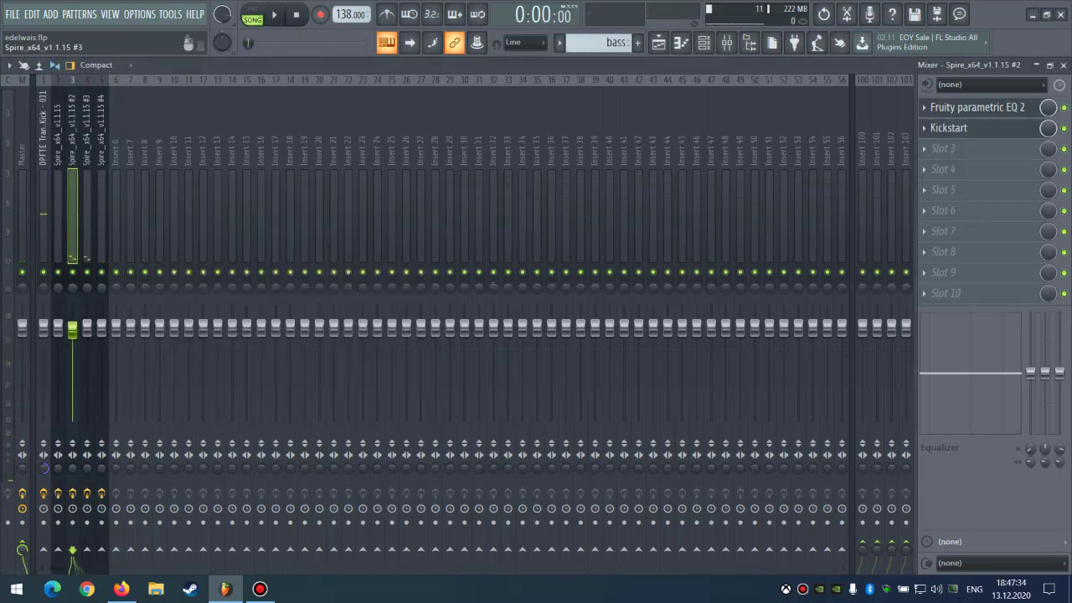
click(949, 128)
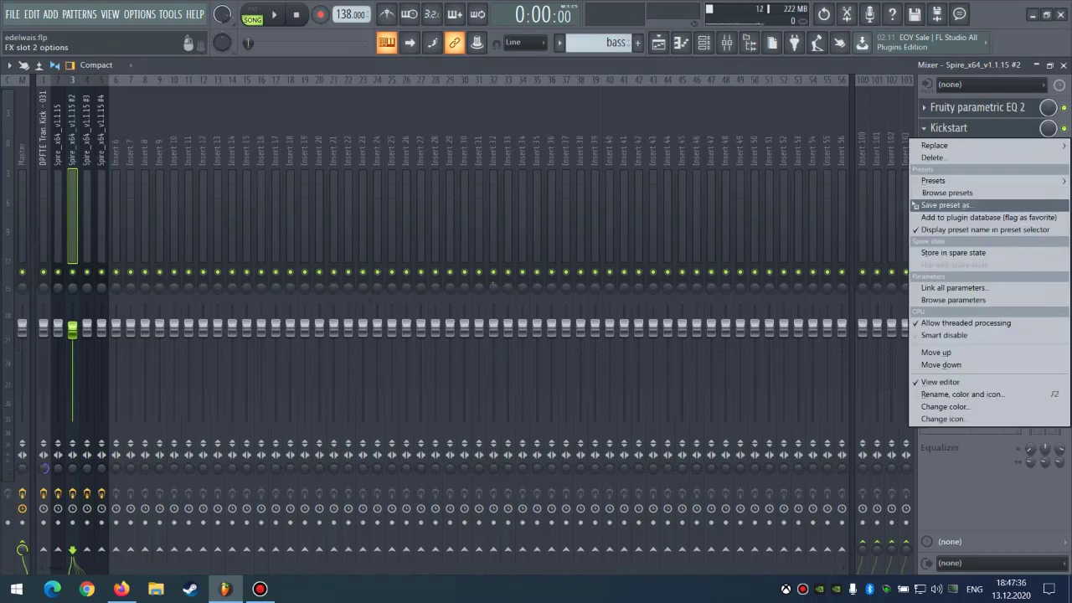
drag(946, 204, 87, 268)
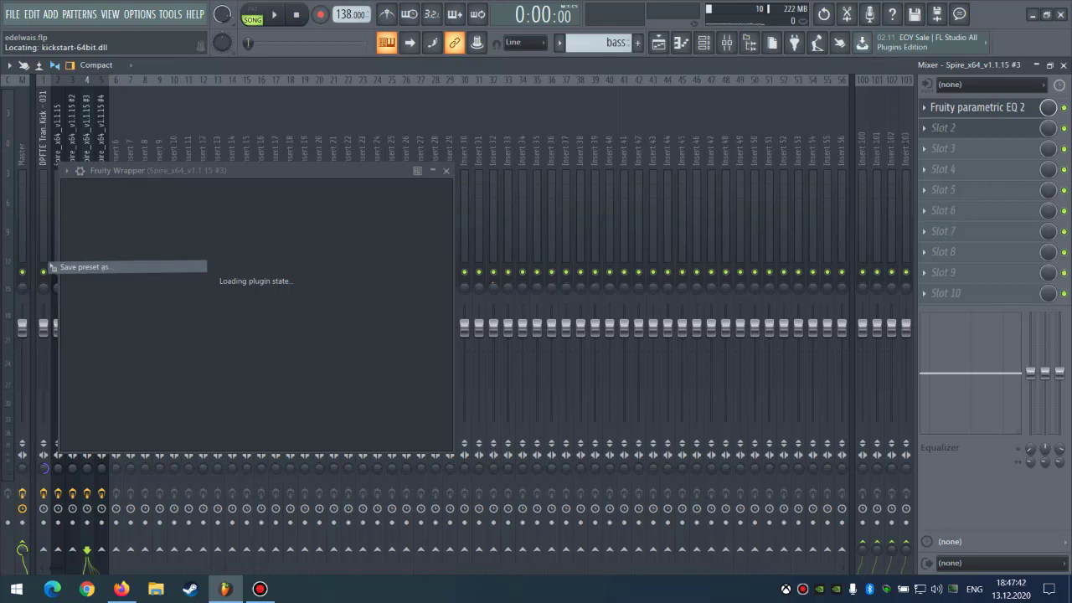
drag(52, 266, 51, 268)
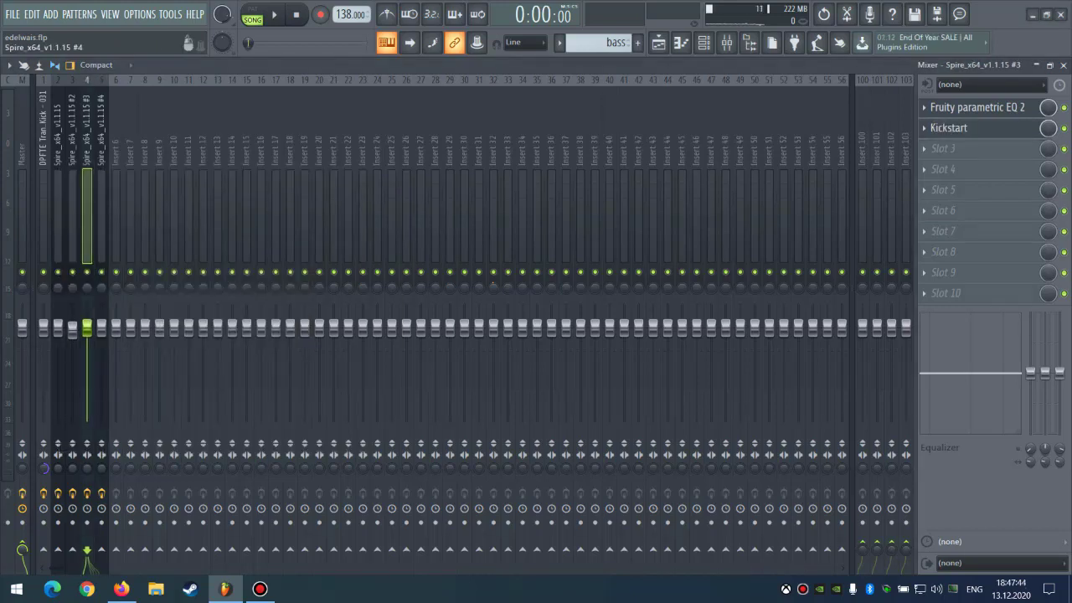
Copy Kickstart from the Spire #3 mixer track to the Spire #4 mixer track and play the groove.
click(949, 127)
drag(946, 206, 101, 259)
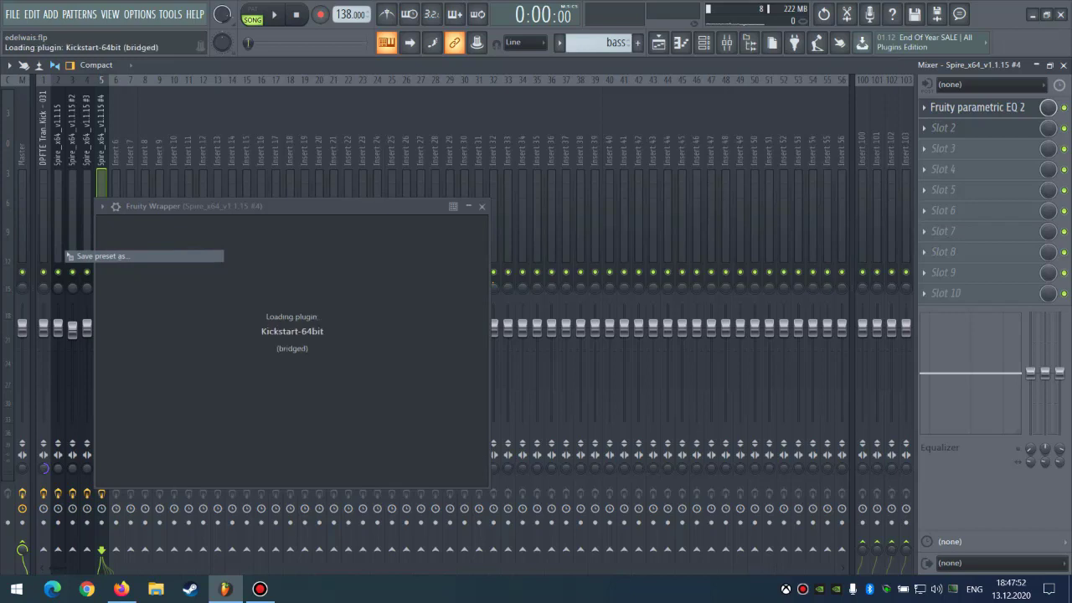
key(space)
drag(145, 402, 87, 403)
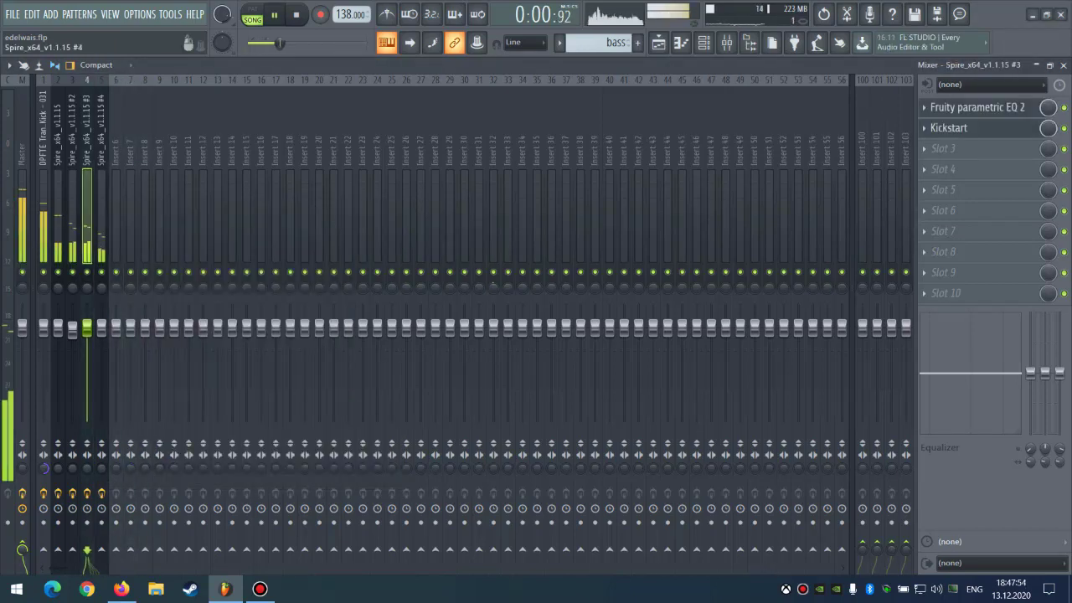
Stop playback and clone the Spire #4 channel in the channel rack.
click(659, 43)
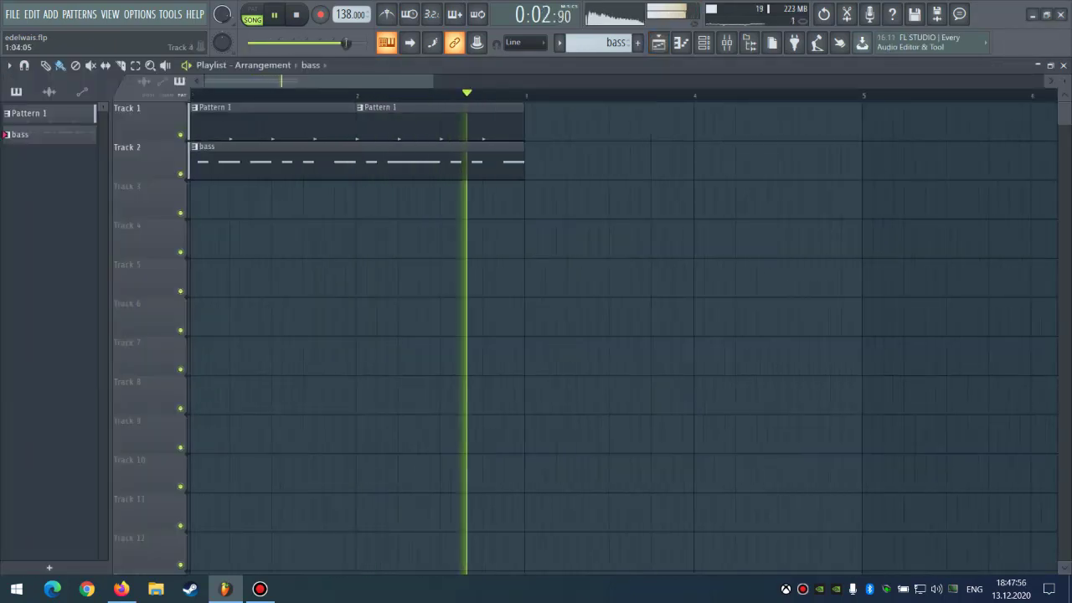
scroll(466, 239, down, 2)
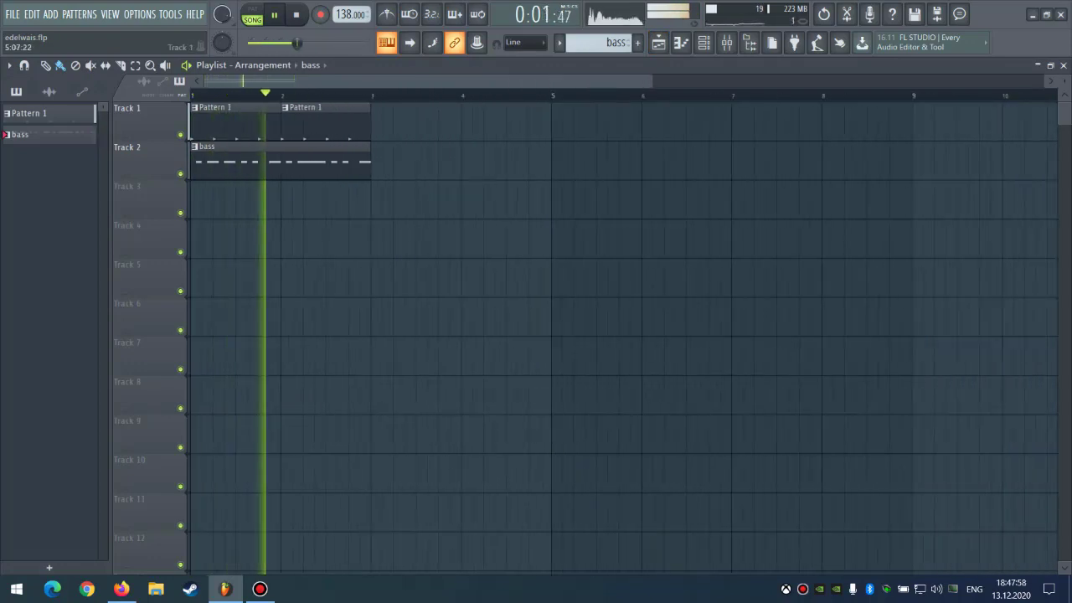
key(F6)
key(space)
click(345, 269)
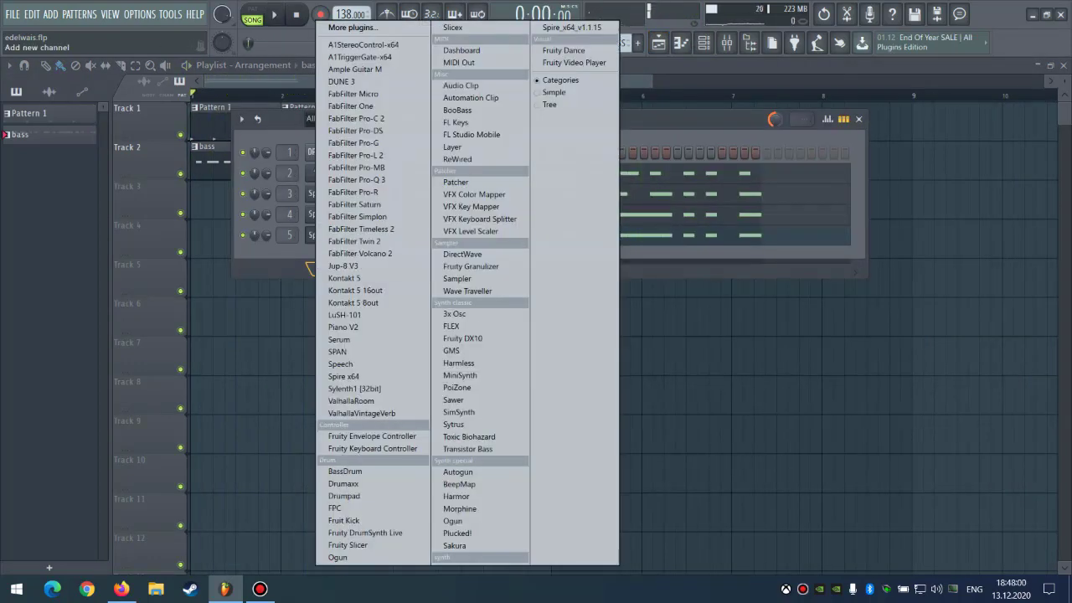
key(Escape)
right_click(347, 235)
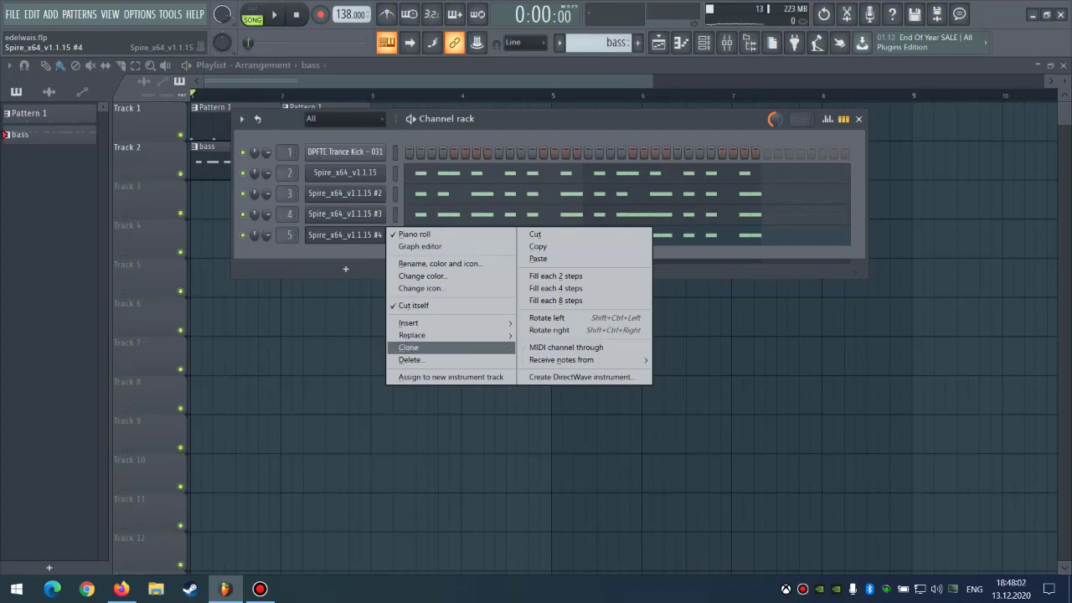
click(409, 346)
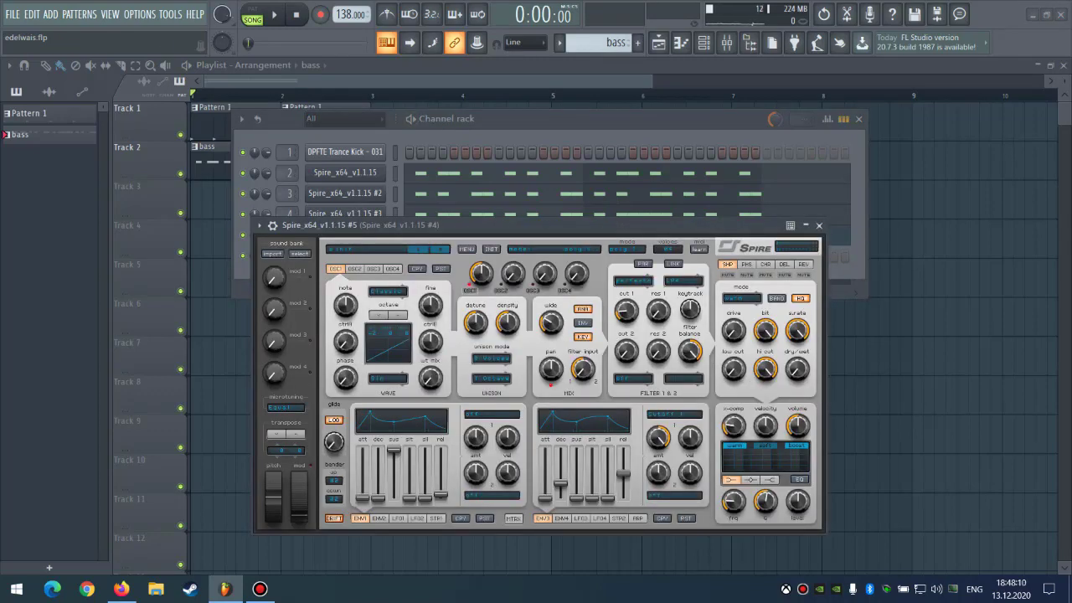
Route the Spire #5 channel to mixer track 6 and open its piano roll while the song plays.
key(F6)
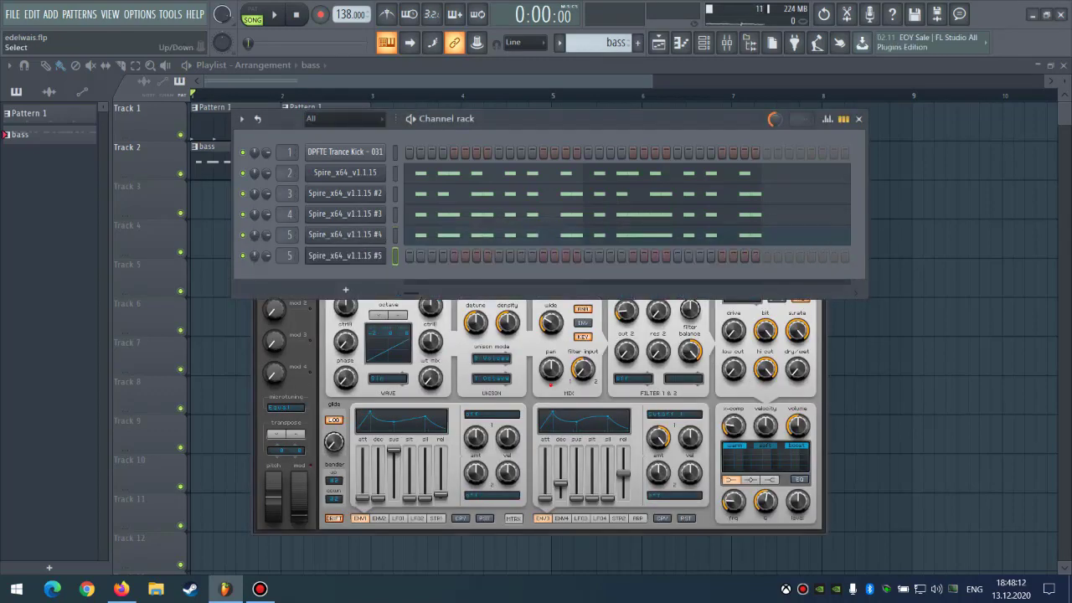
key(F9)
key(space)
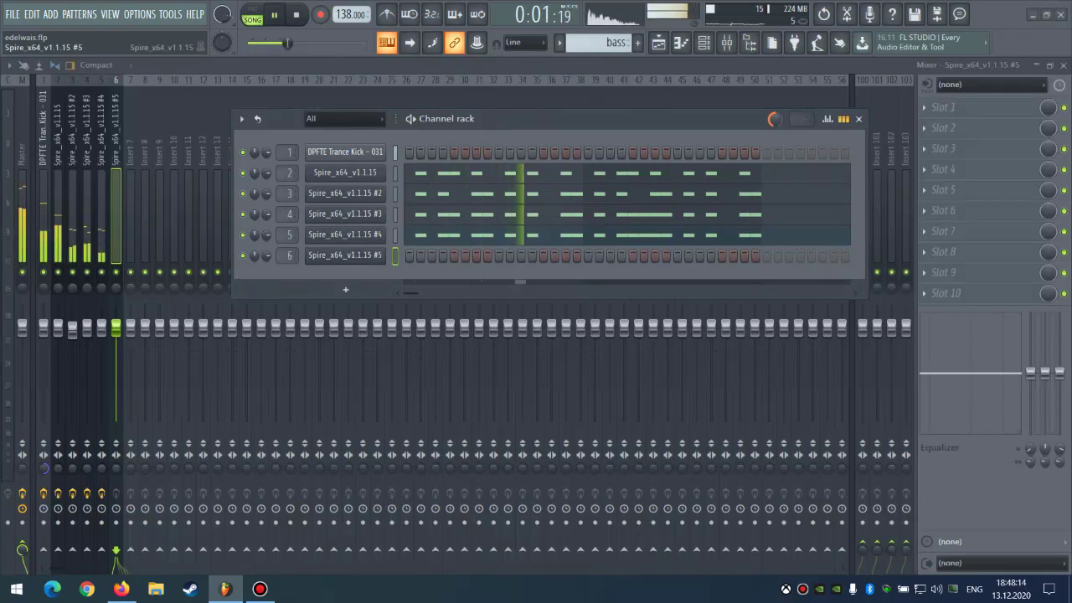
click(345, 256)
drag(536, 225, 589, 189)
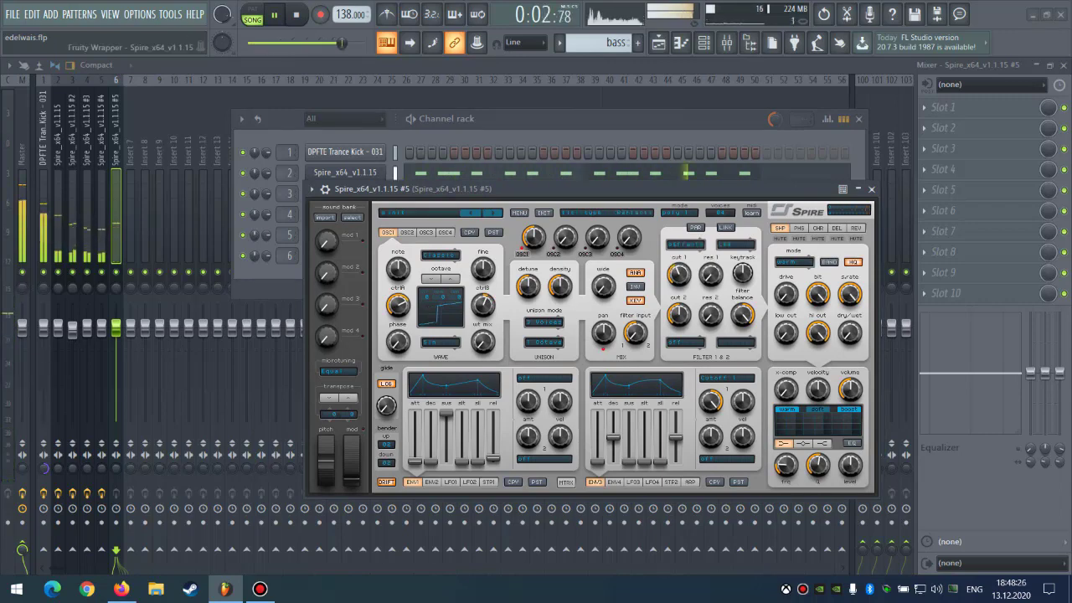
drag(586, 190, 578, 190)
key(F7)
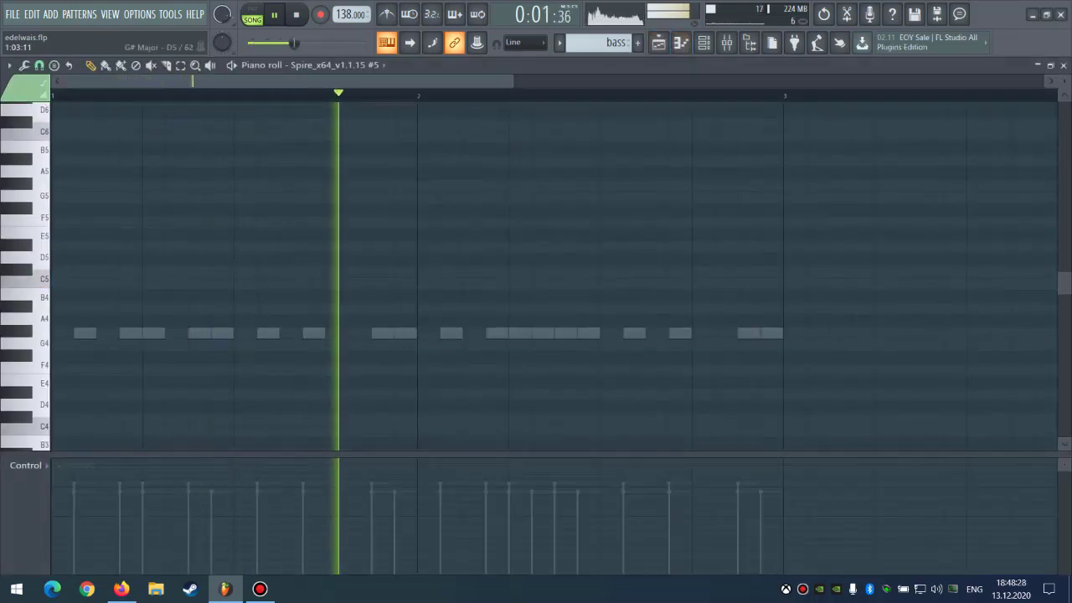
key(space)
click(83, 225)
key(space)
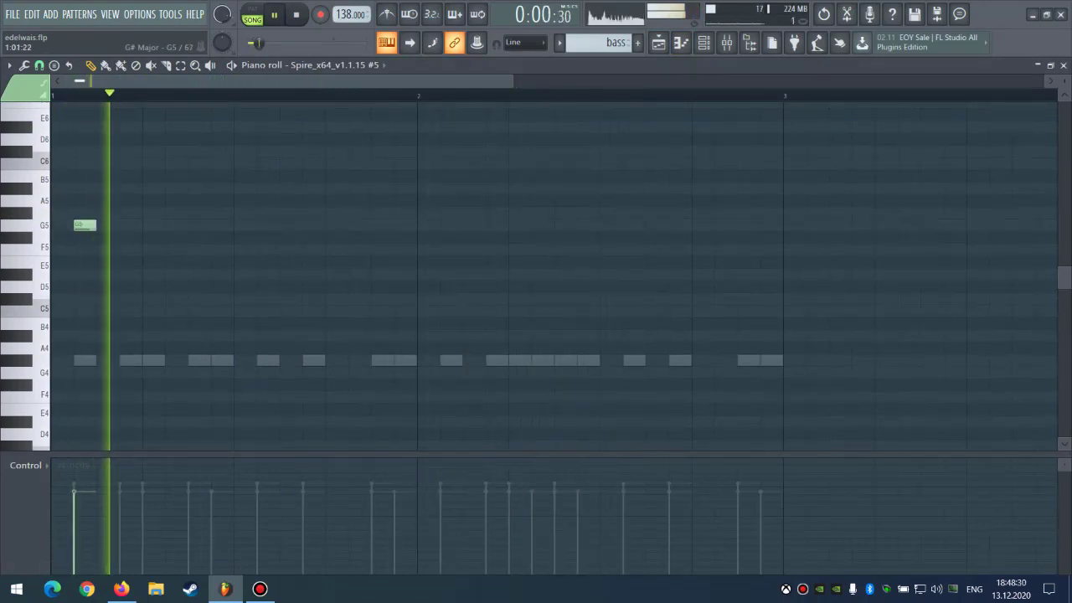
key(space)
drag(83, 225, 61, 224)
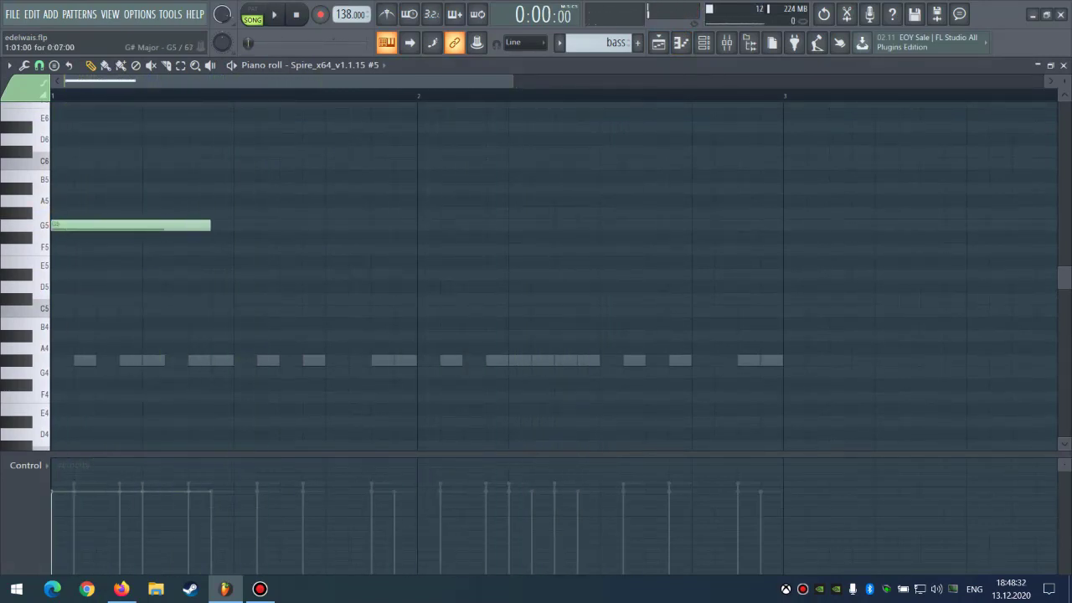
drag(278, 224, 233, 220)
key(space)
key(space)
key(ctrl+Down)
key(ctrl+Down)
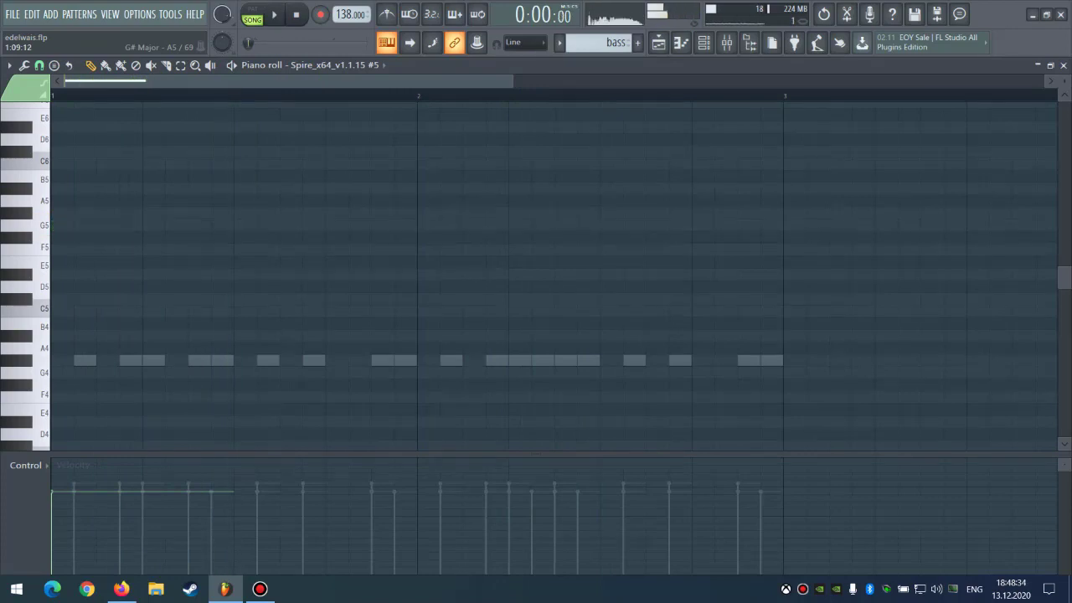
key(space)
key(space)
scroll(239, 210, up, 3)
right_click(219, 229)
scroll(126, 219, down, 2)
Place an eight-step C6 note at the start of bar 1 in the Spire #5 part and audition it.
click(64, 200)
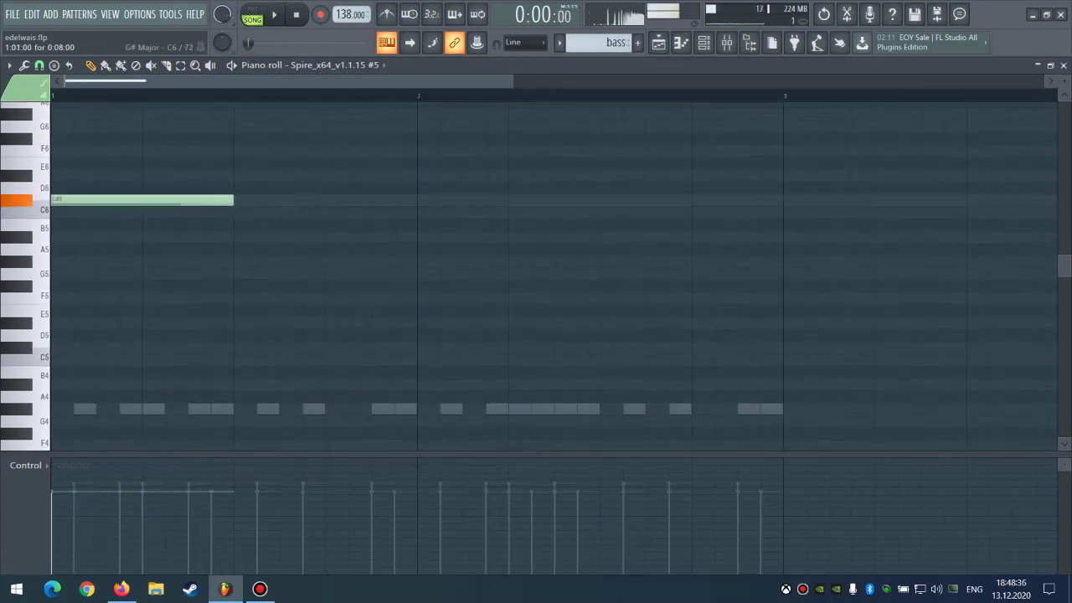
key(space)
key(space)
key(shift+Down)
key(space)
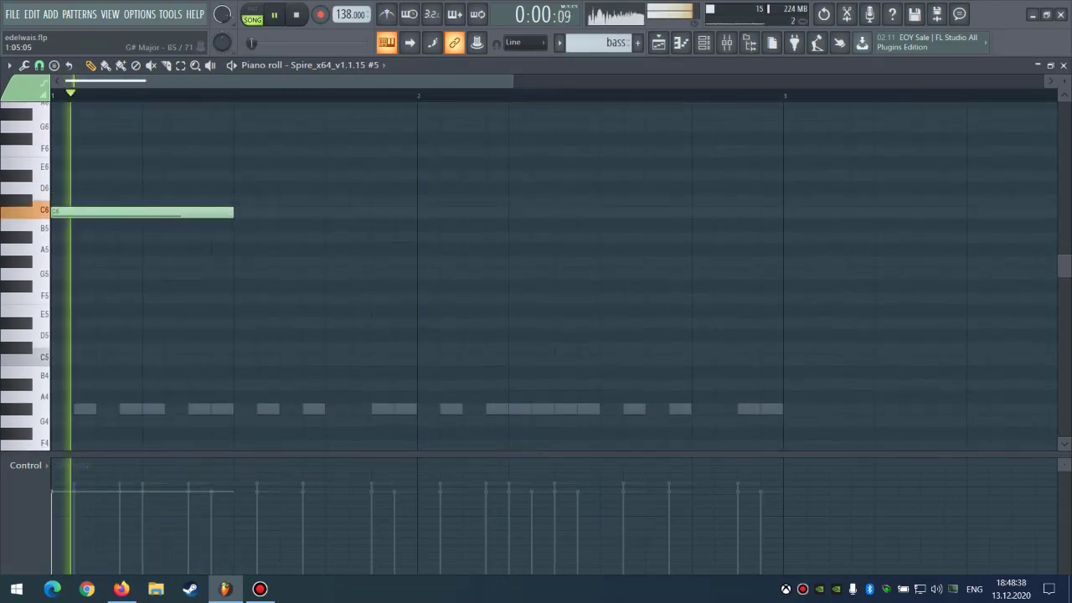
key(space)
Add a one-step G#5 note at step 12 and a four-step A#5 note at step 13 of bar 1.
click(237, 237)
key(space)
right_click(238, 237)
key(space)
mouse_move(238, 262)
mouse_down()
mouse_move(287, 274)
mouse_move(312, 261)
mouse_up()
key(space)
key(space)
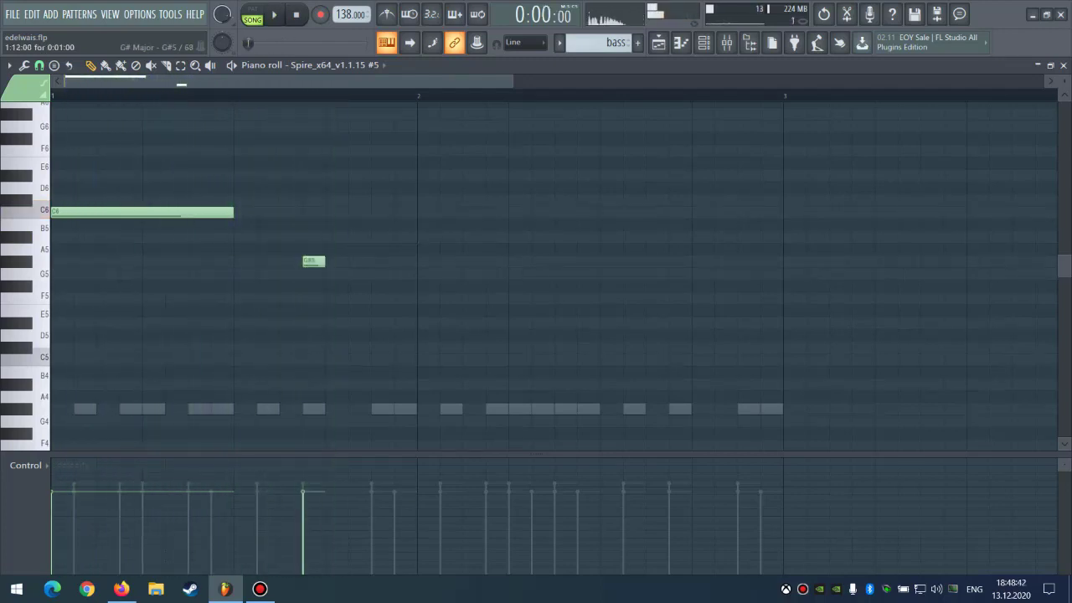
key(space)
drag(346, 237, 416, 237)
Move the A#5 note to step 15 of bar 1, and start the G#5 note at step 13 with a three-step length.
ctrl+right_click(440, 192)
ctrl+right_click(469, 171)
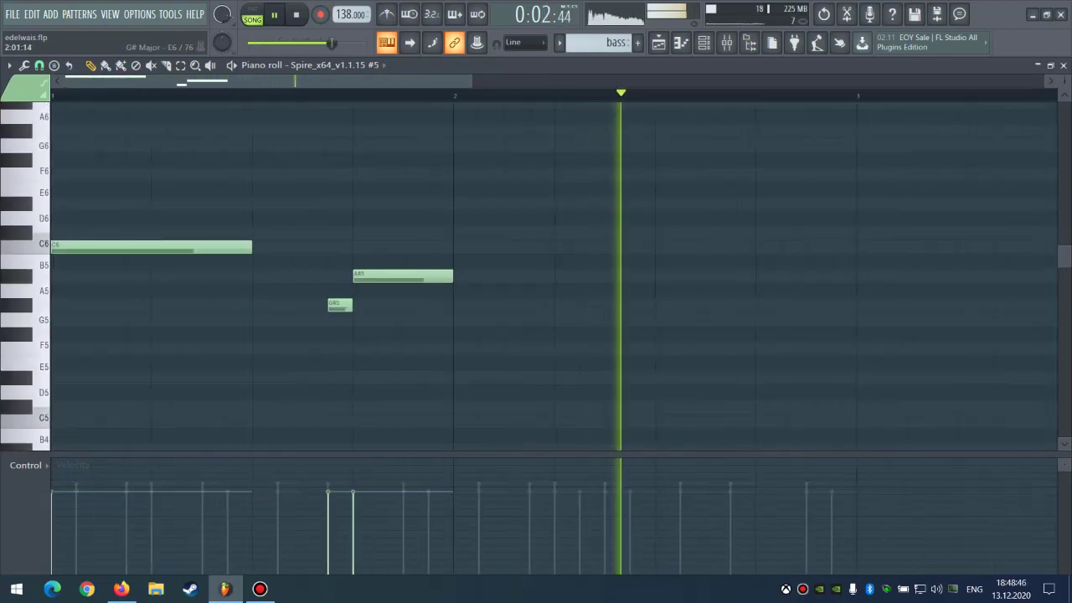
drag(367, 276, 390, 278)
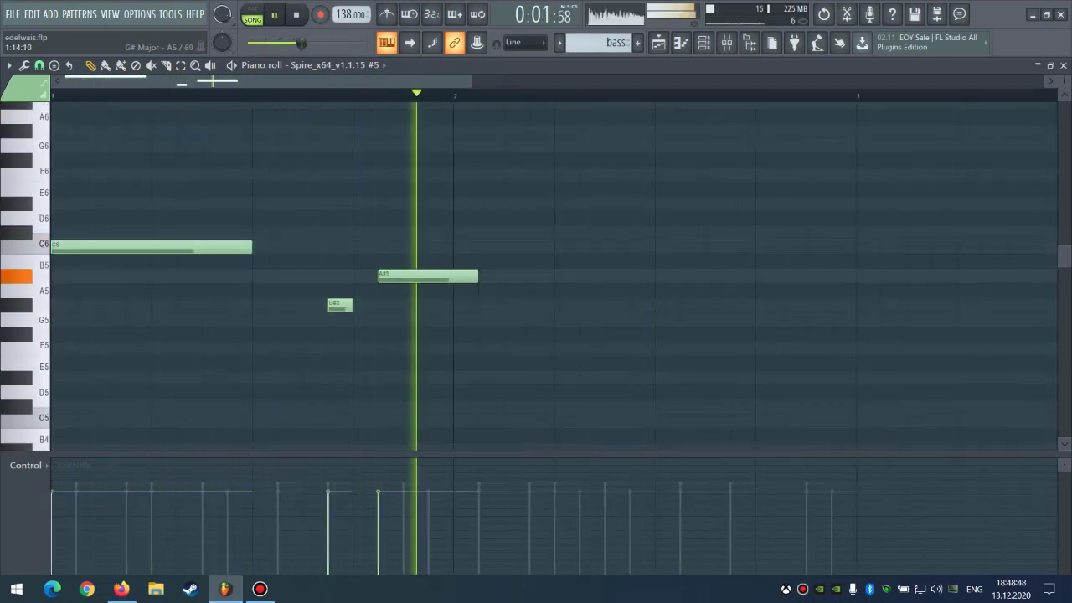
key(shift+Right)
drag(350, 306, 415, 306)
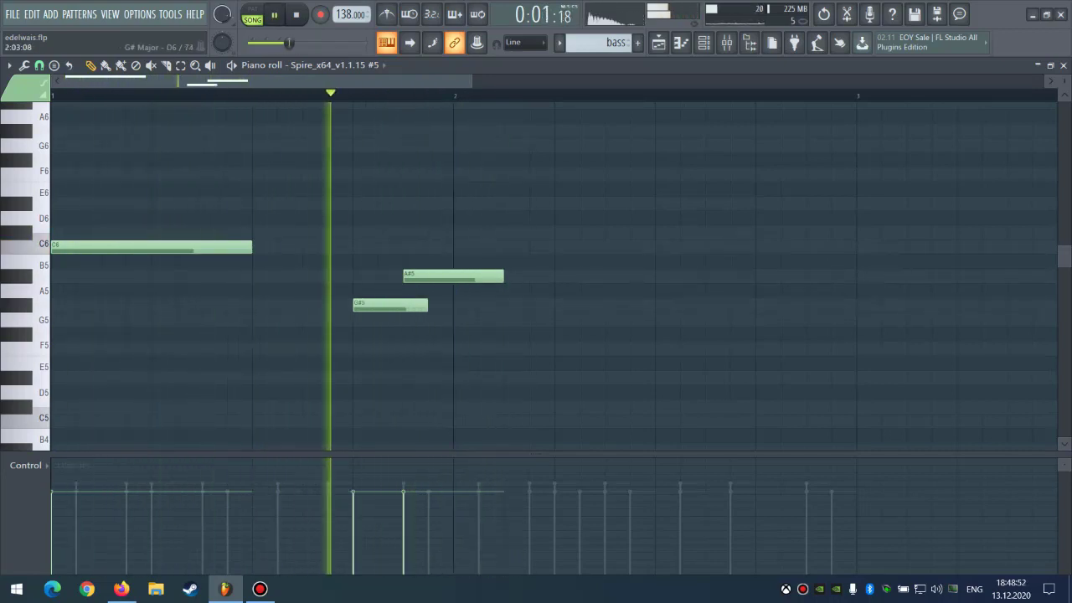
Add a three-step F6 note at step 9 and a two-step D#6 note at step 15 of bar 2.
key(space)
scroll(578, 275, down, 1)
drag(670, 188, 670, 172)
drag(770, 201, 794, 187)
scroll(791, 200, down, 1)
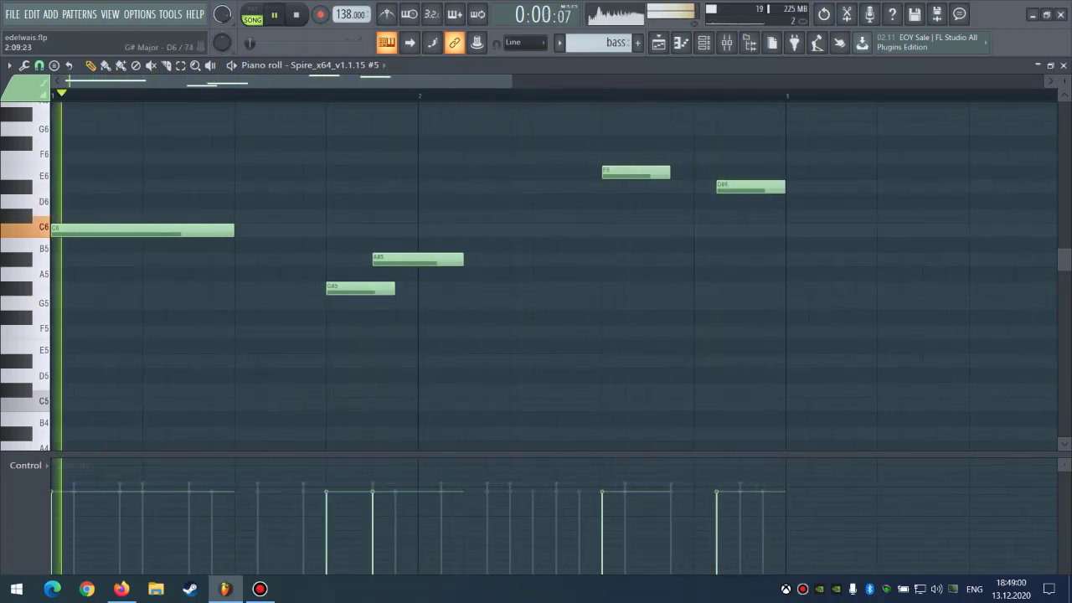
drag(718, 187, 741, 186)
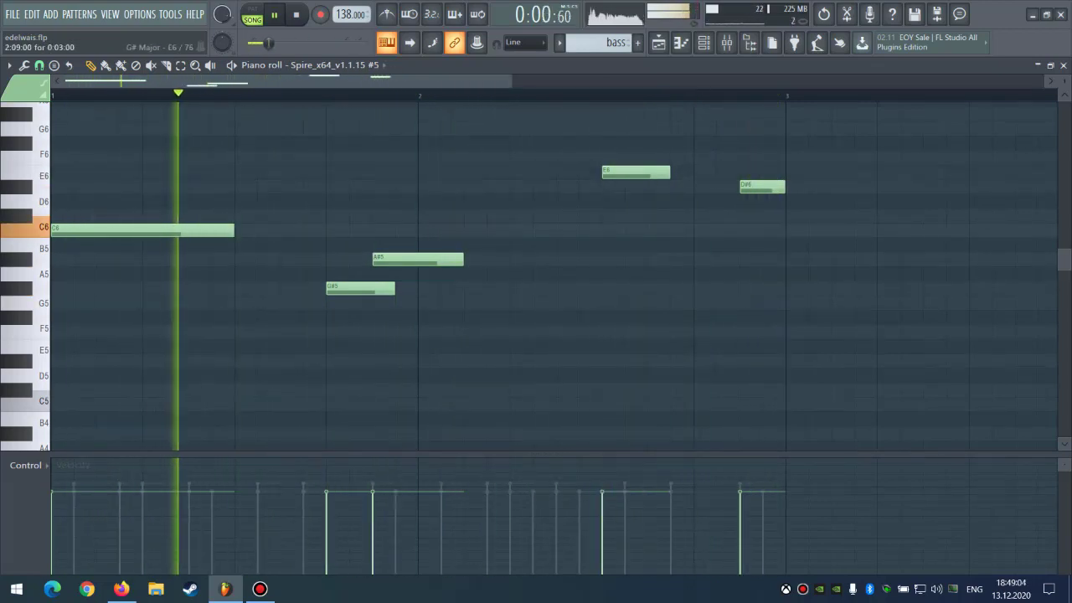
drag(634, 173, 635, 157)
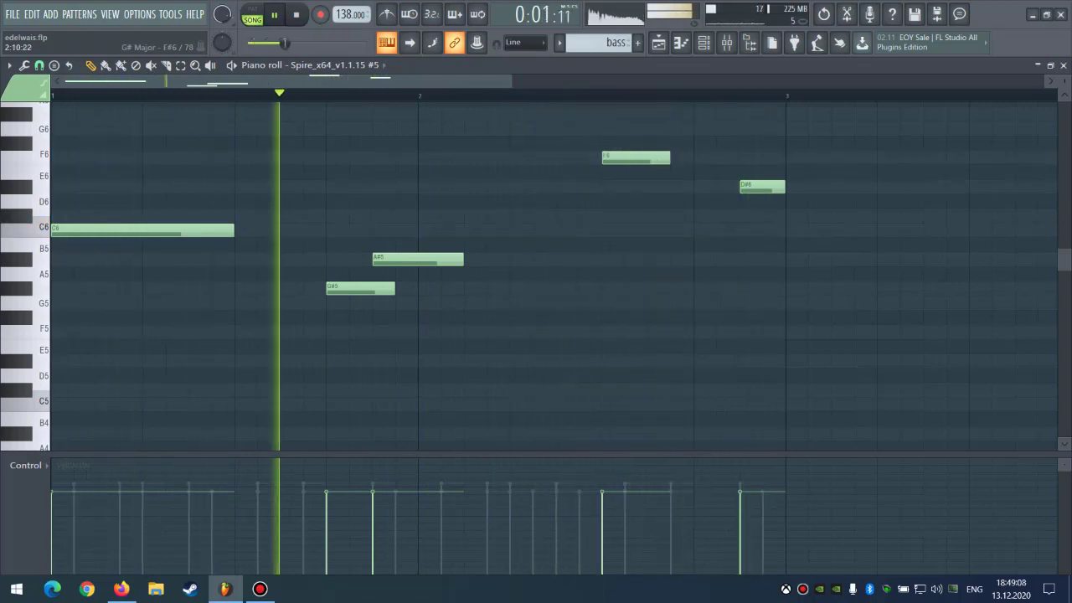
Open the Spire #5 synth and set its glide to 0.20 and reverb dry/wet to 0.69.
click(703, 42)
click(345, 255)
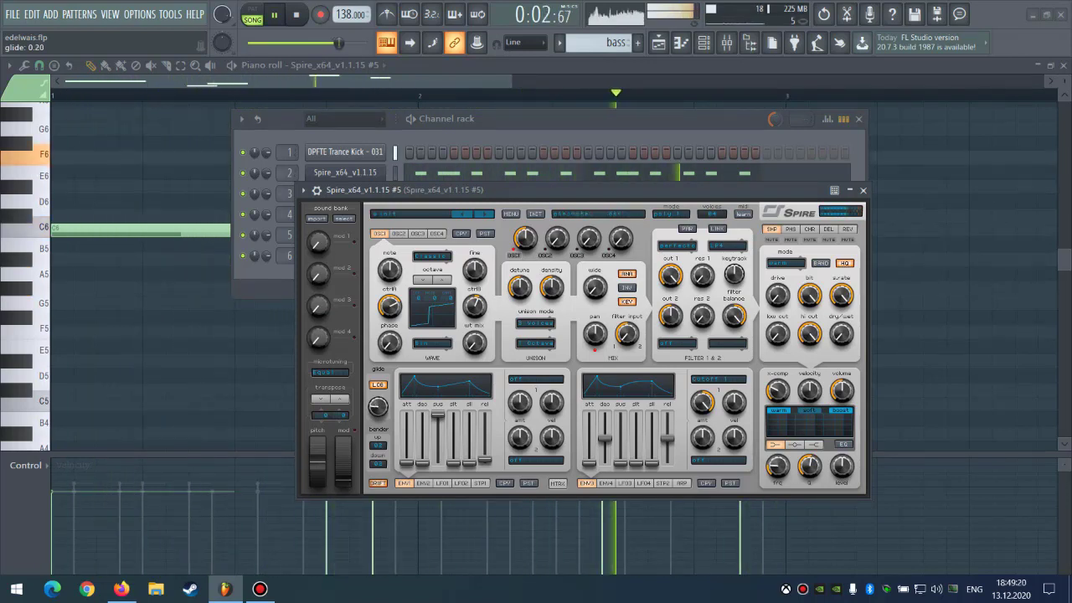
click(848, 229)
drag(842, 334, 841, 301)
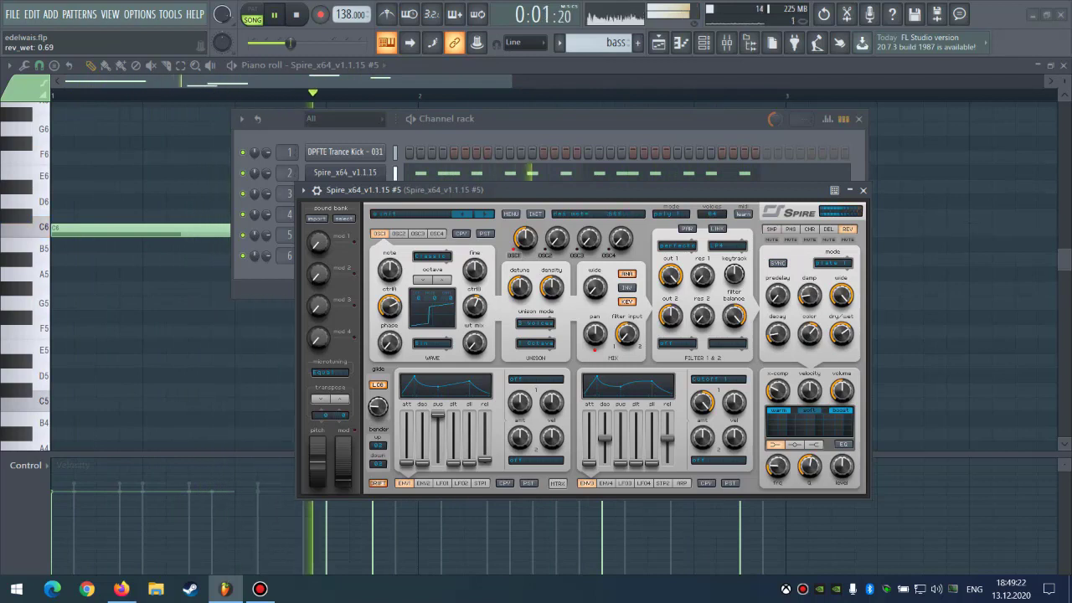
Blend oscillator 2 into Spire #5 with oscillator 1 at 0.39, and set the filter 1 cutoff to 0.17.
click(828, 229)
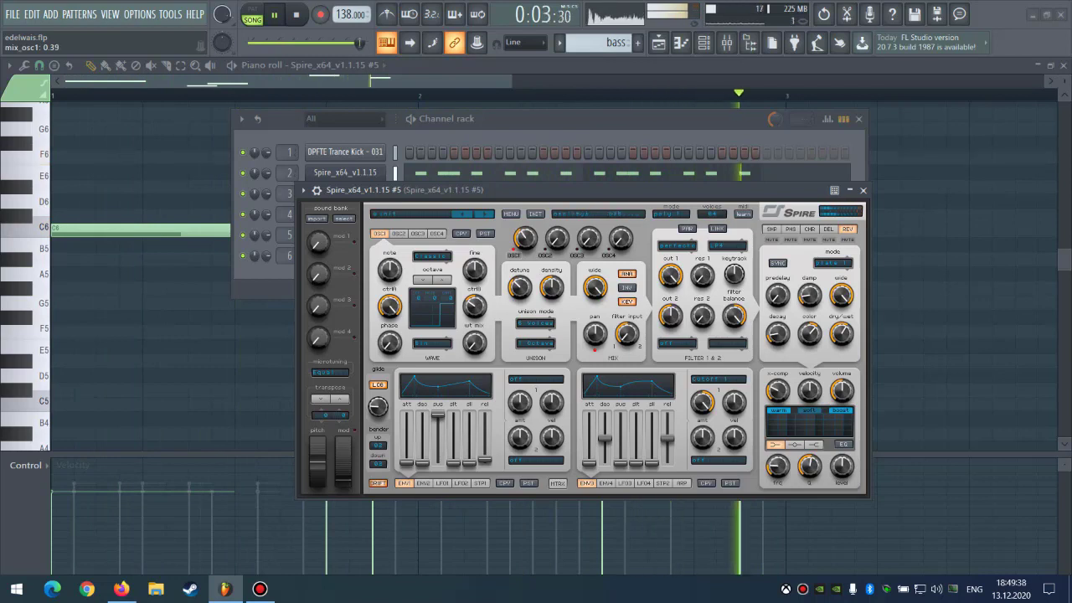
drag(557, 239, 557, 197)
click(399, 233)
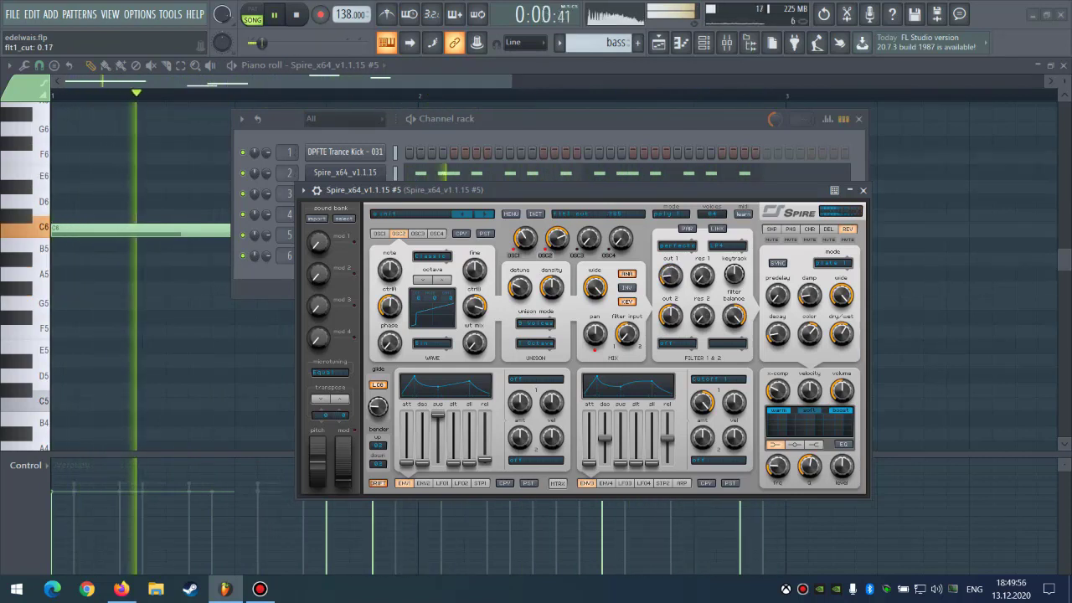
Adjust Spire #5's left delay time and set its delay dry/wet to 0.74.
click(159, 317)
key(F6)
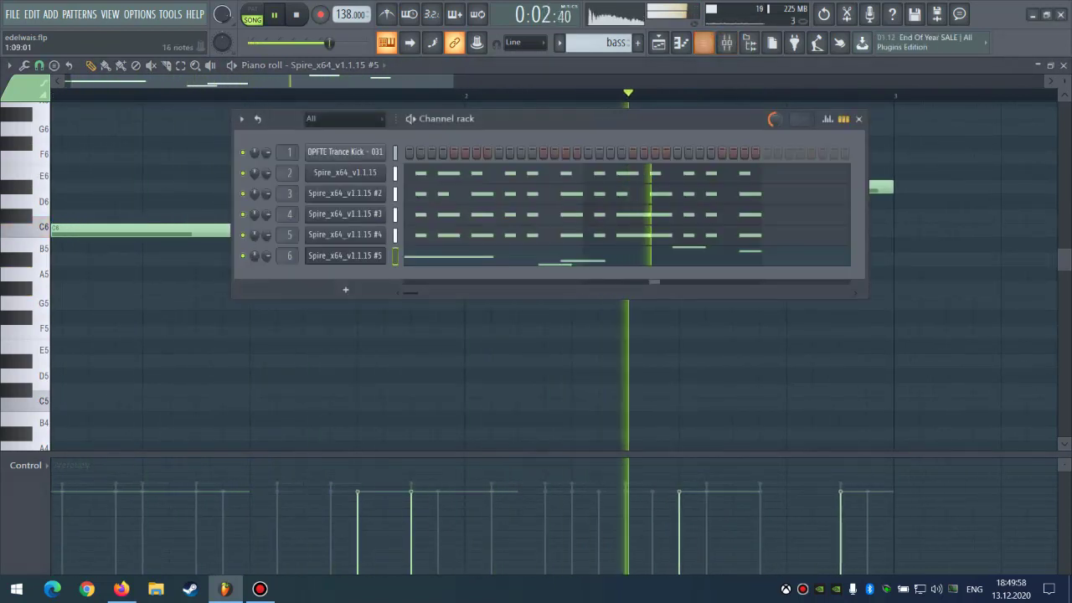
click(345, 255)
drag(670, 275, 670, 282)
click(828, 230)
drag(842, 342, 842, 315)
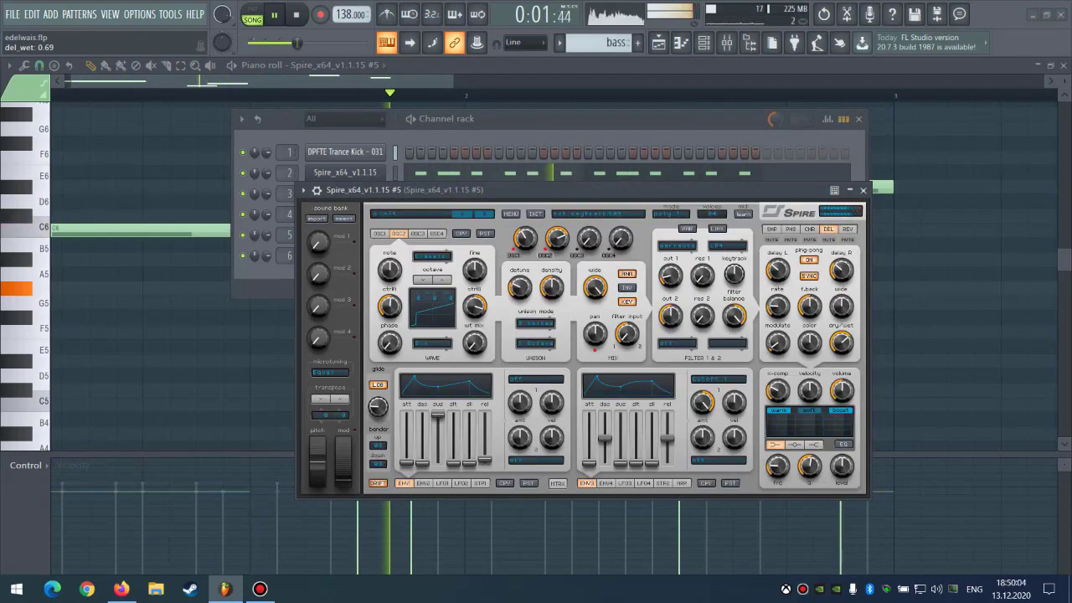
drag(777, 270, 778, 267)
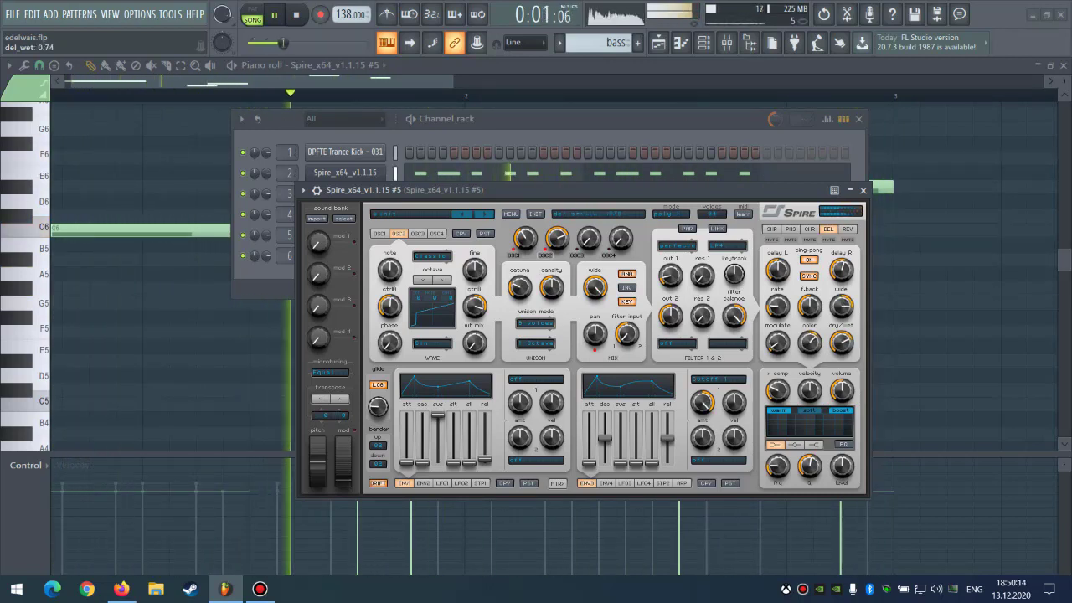
Return to the Spire #5 piano roll, stop playback and clear its existing notes.
key(F7)
scroll(338, 260, up, 1)
key(space)
scroll(339, 259, up, 1)
drag(1065, 81, 1064, 95)
key(Delete)
key(ctrl+z)
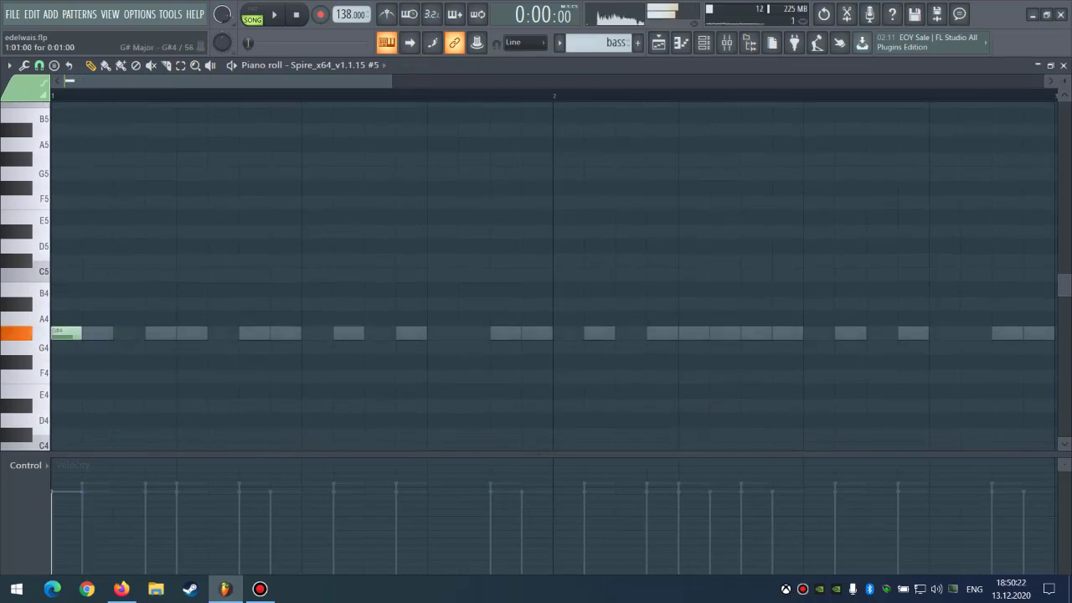
Try a one-step G#4 note at step 1 of bar 1 followed by D5 at step 2, and audition them.
click(58, 334)
key(space)
key(space)
drag(124, 201, 97, 290)
click(90, 261)
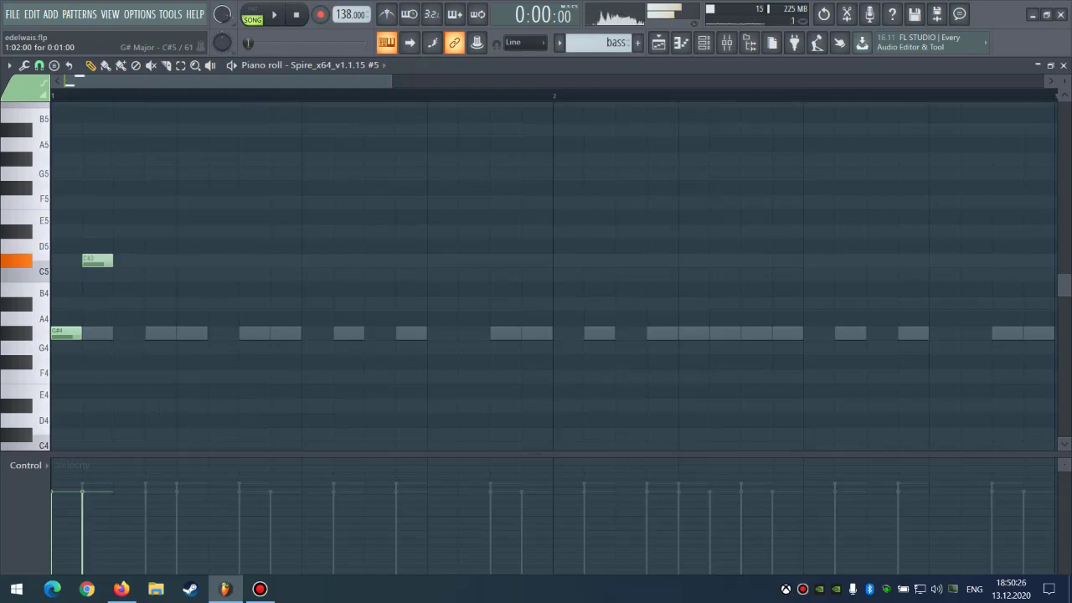
right_click(90, 260)
click(90, 246)
key(space)
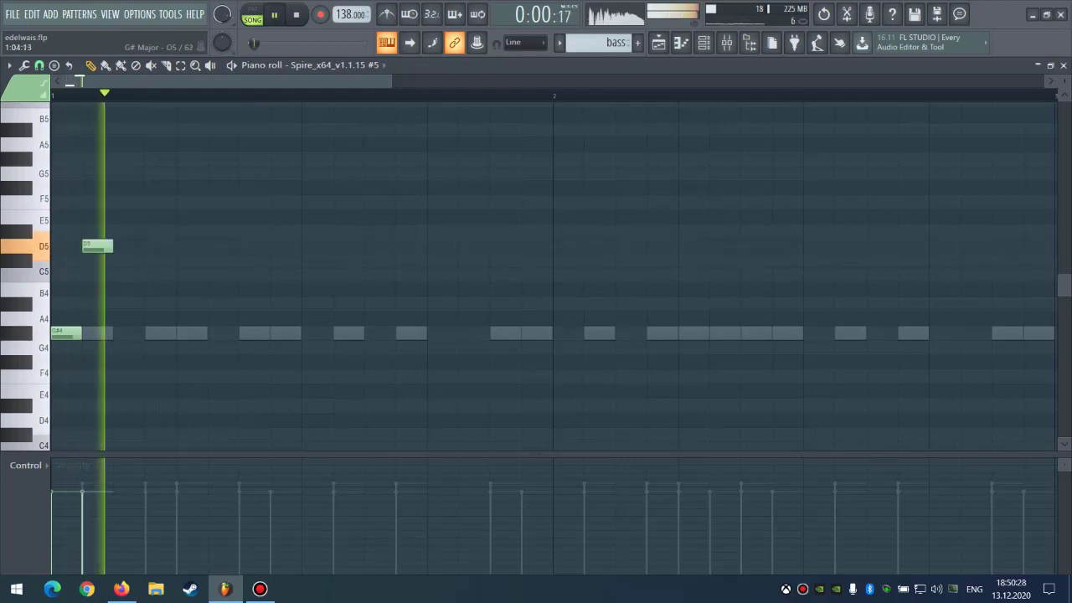
key(space)
key(space)
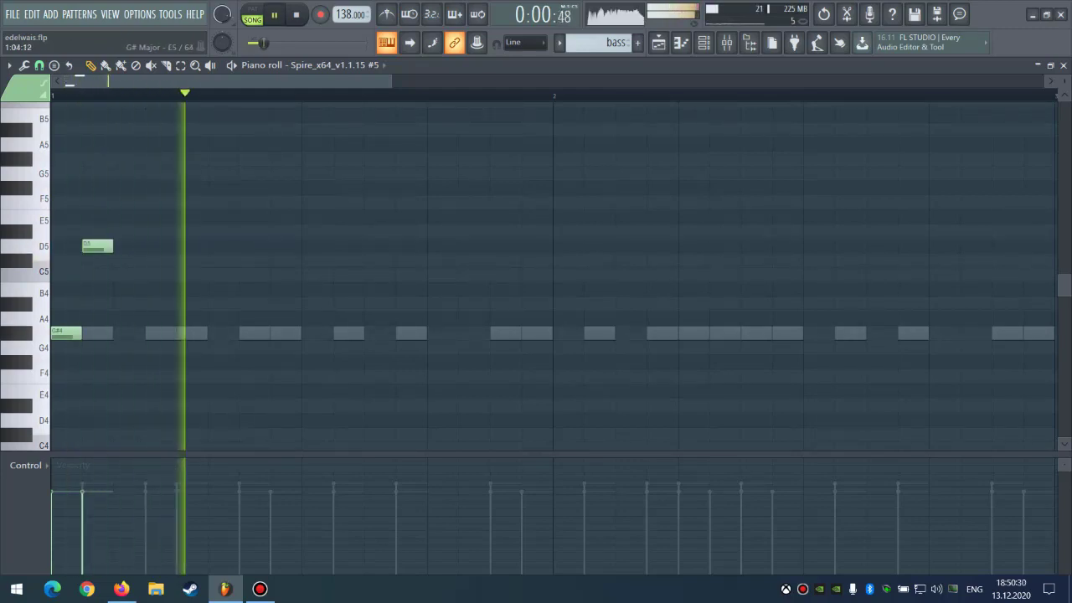
Try a D#5 note at step 4, audition the phrase and remove its notes.
key(space)
click(157, 232)
key(space)
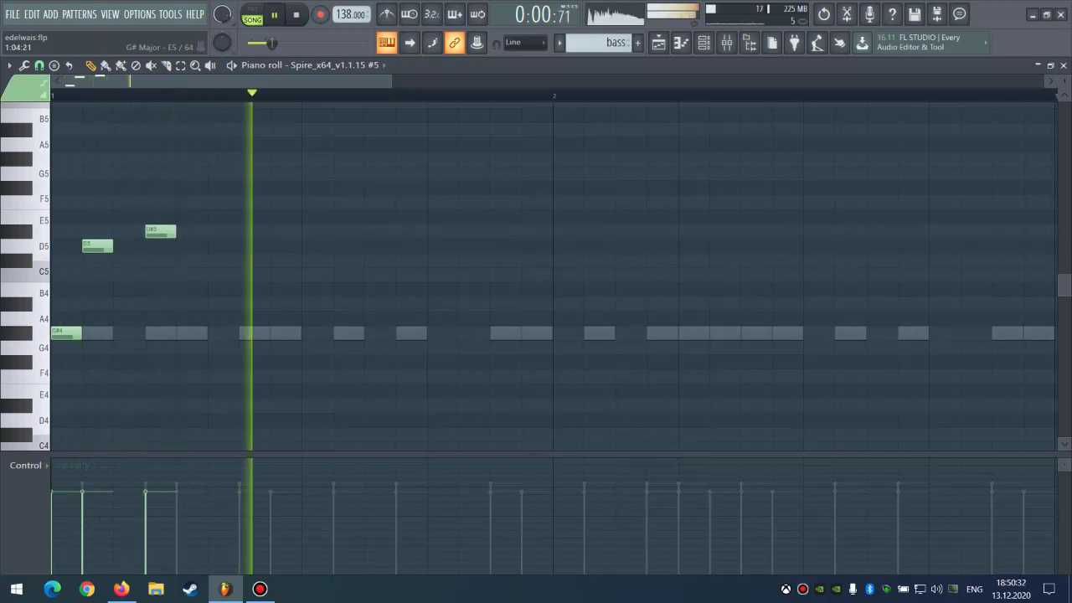
key(space)
right_click(160, 232)
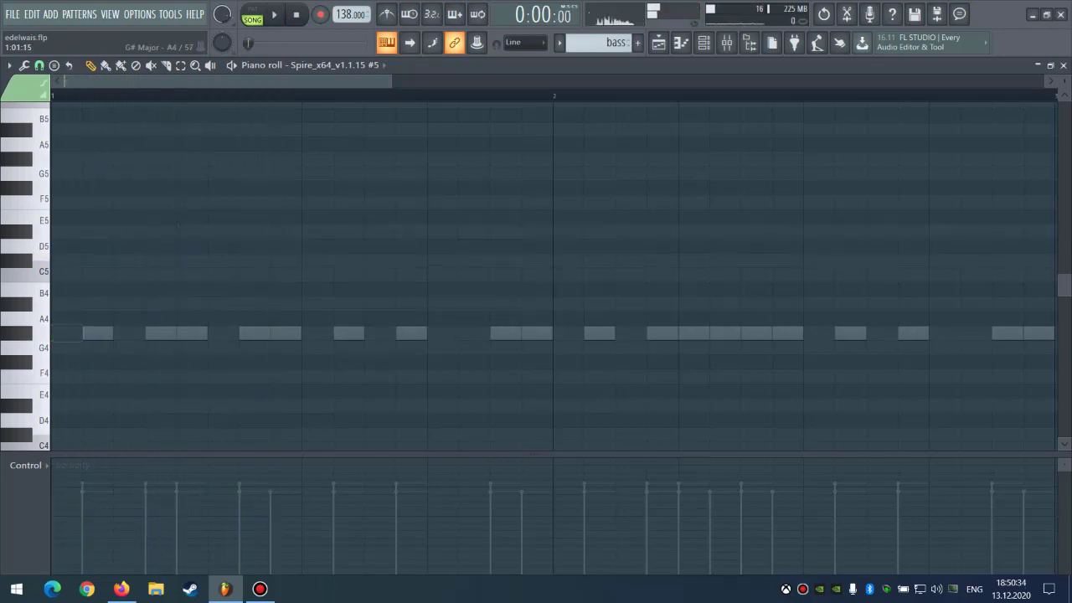
Try a rising phrase with A#4 at step 1, C#5 at step 3 and D#5 at step 4, and remove the last two notes after auditioning.
click(129, 261)
click(188, 217)
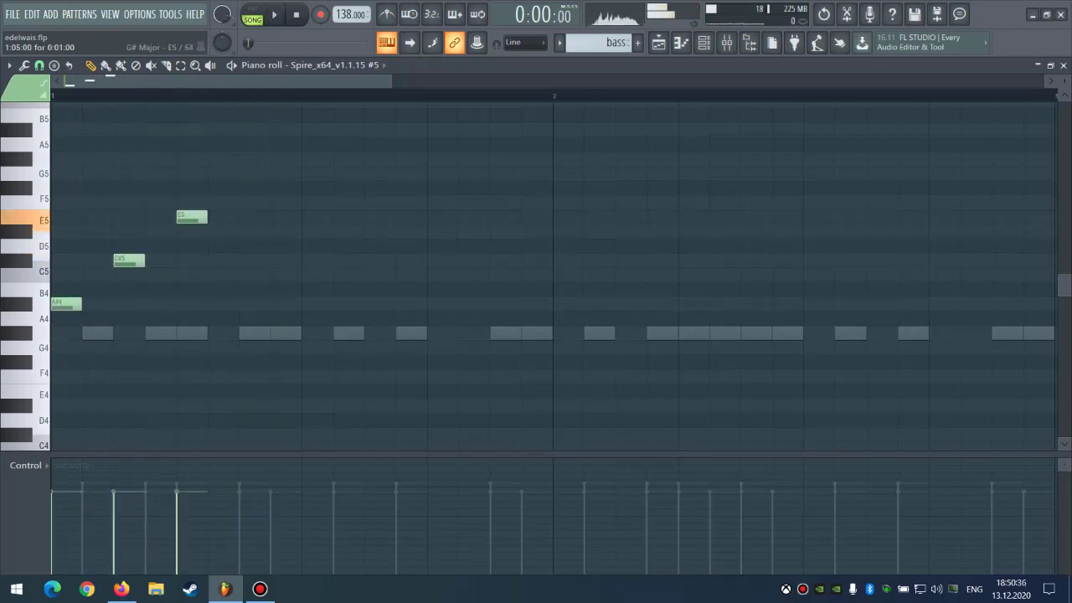
drag(189, 217, 157, 231)
key(space)
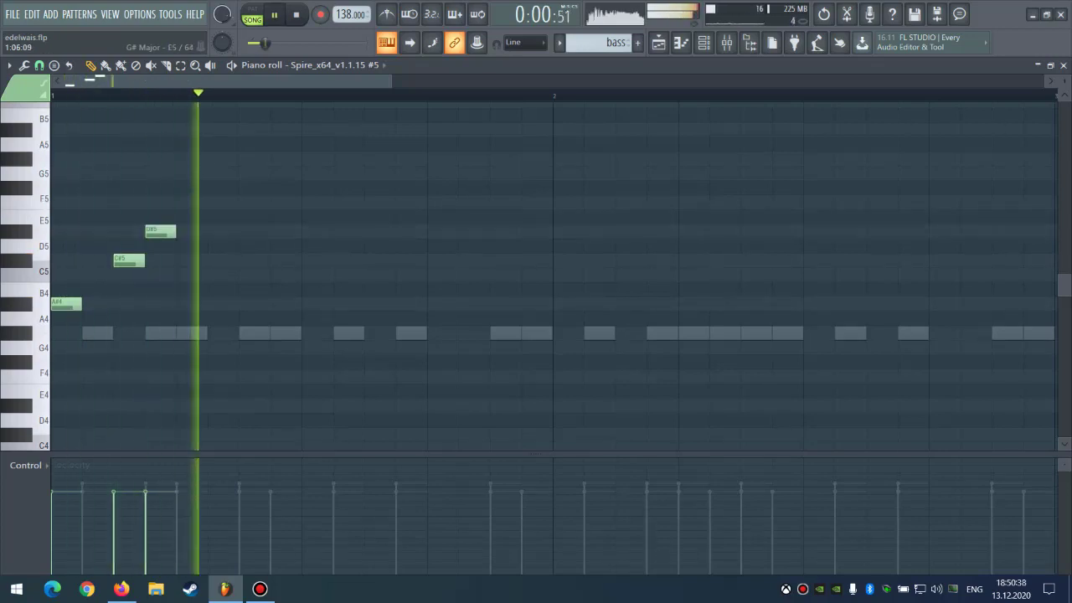
key(space)
right_click(160, 231)
right_click(129, 260)
Start the phrase with one-step notes C#5 at step 1, D#5 at step 3 and E5 at step 4, and audition it.
drag(71, 348, 71, 258)
click(124, 231)
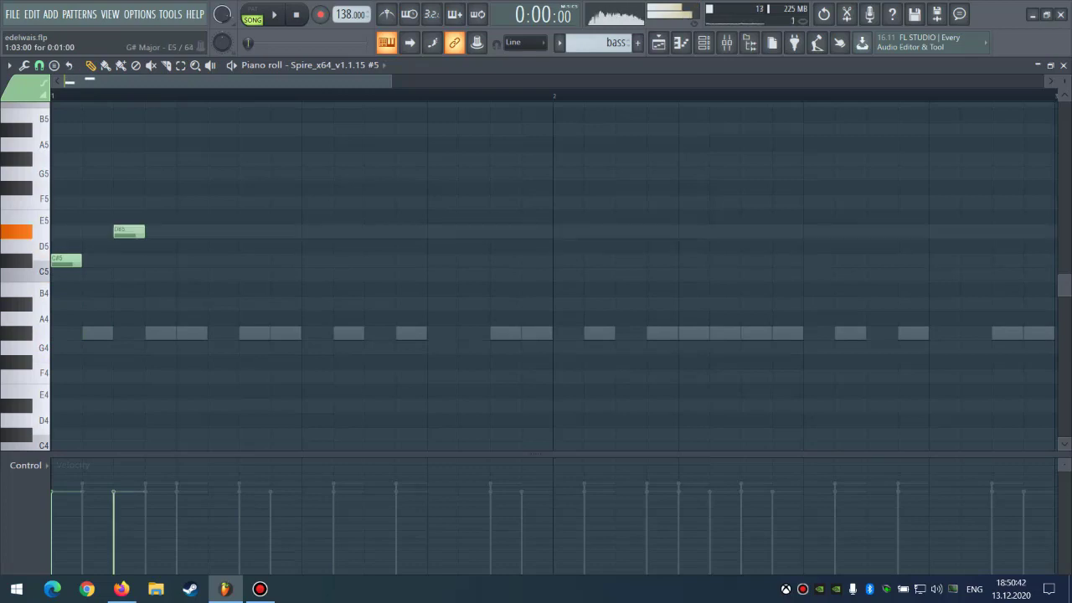
click(159, 217)
key(space)
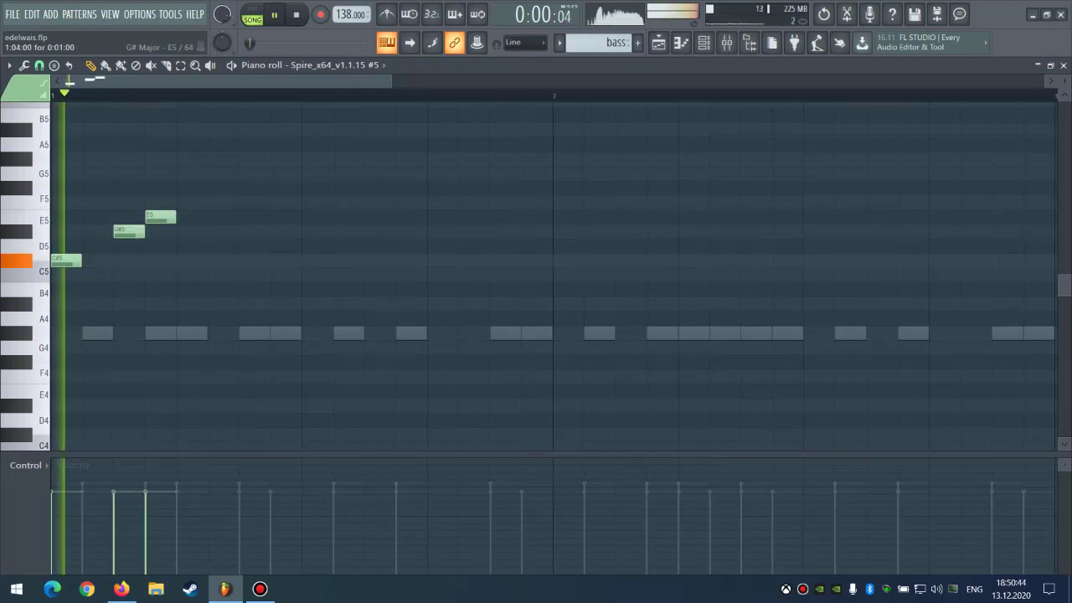
key(space)
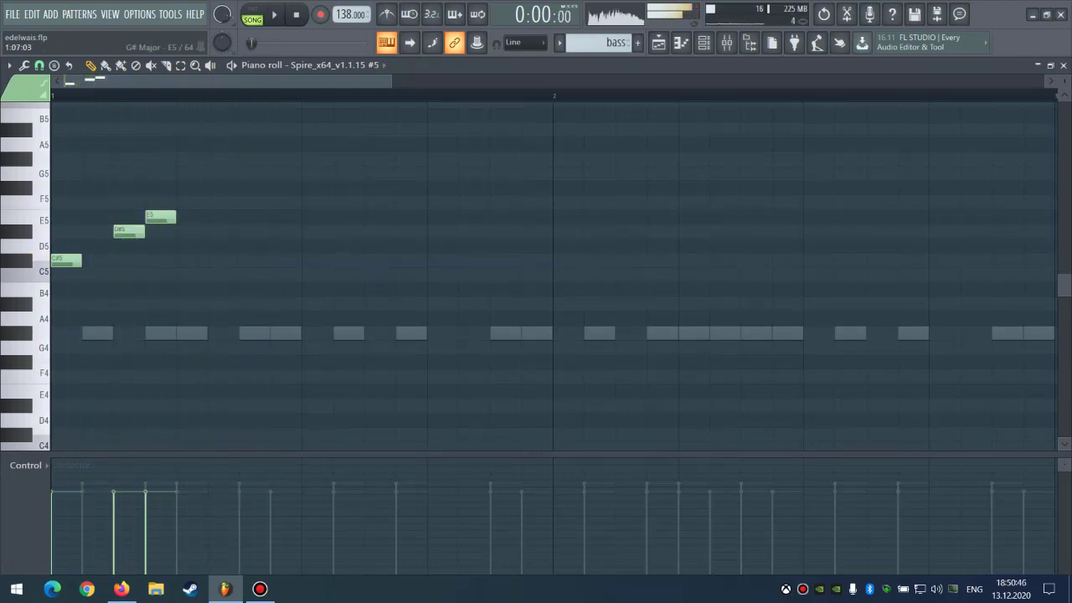
Continue the phrase with one-step notes D#5 at step 5 and C#5 at step 6.
key(space)
drag(254, 217, 192, 231)
key(space)
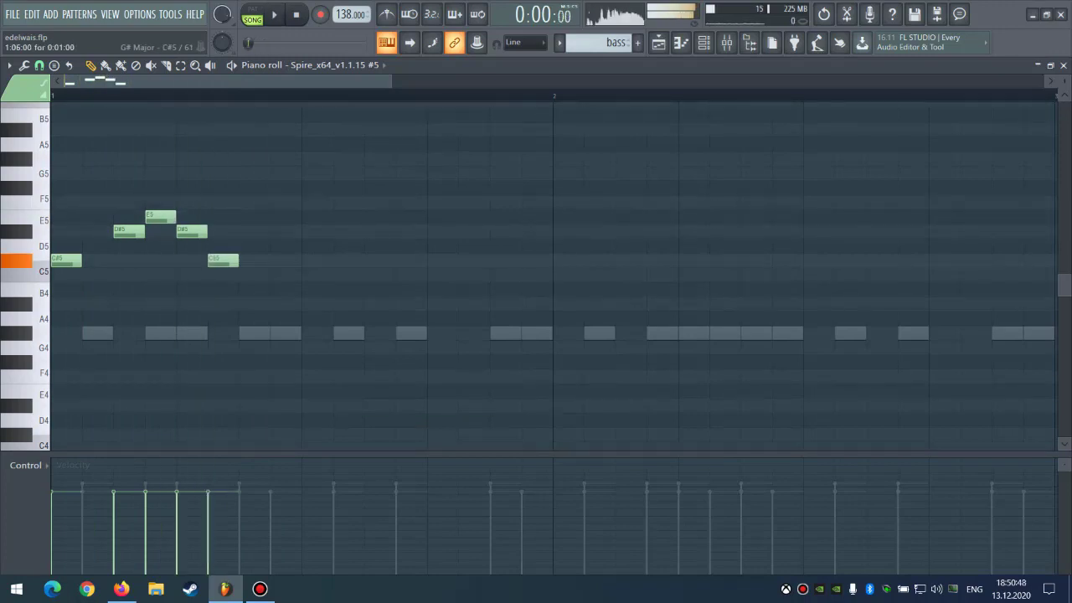
Complete the half-bar phrase with one-step notes G#4 at step 7 and B4 at step 8, and play it back.
click(285, 304)
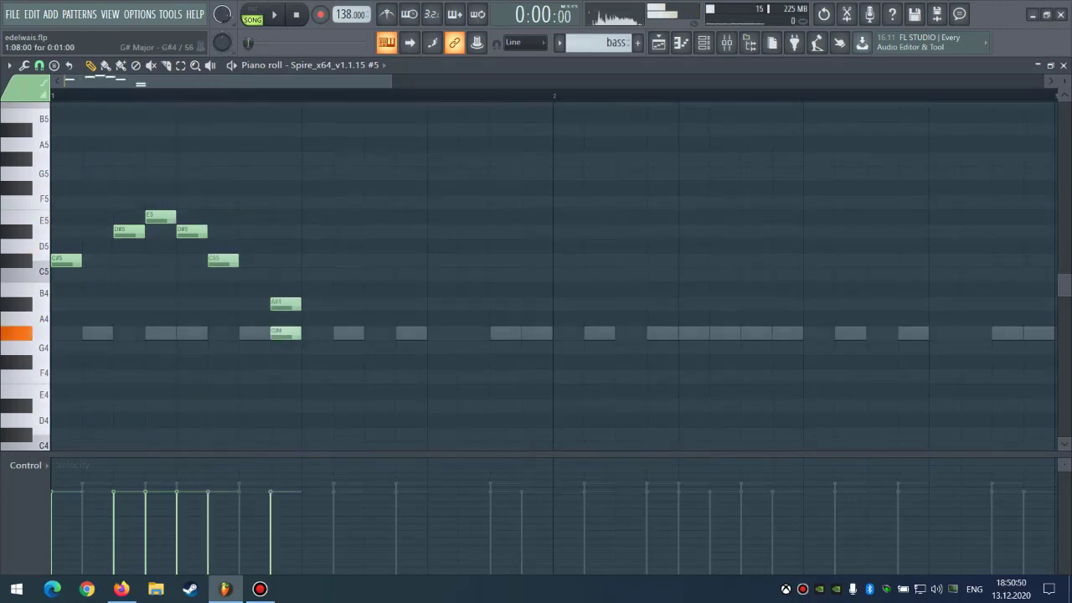
key(space)
key(space)
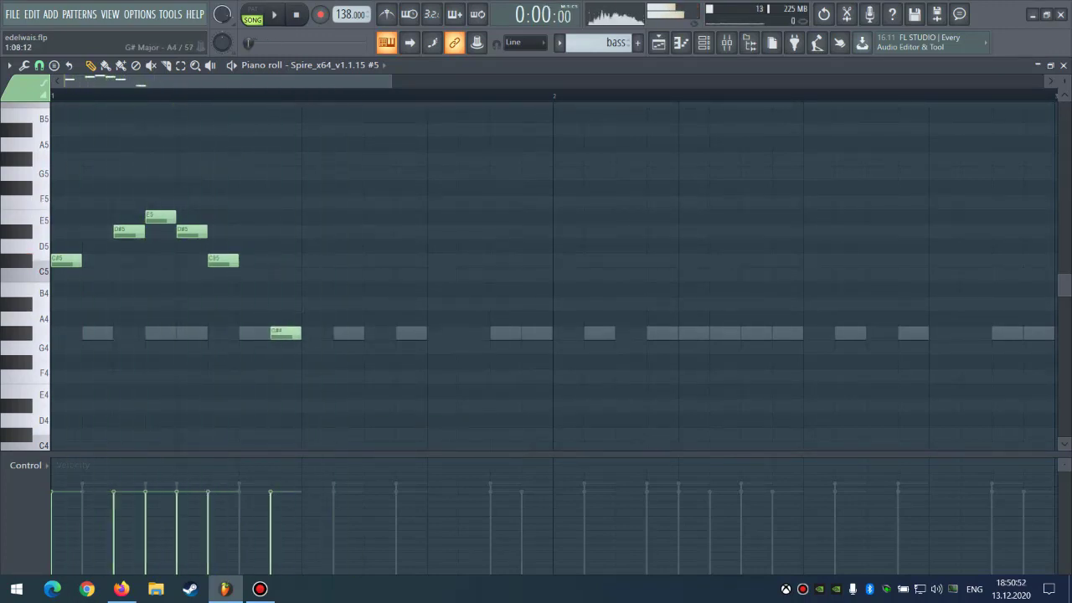
drag(251, 318, 285, 288)
key(space)
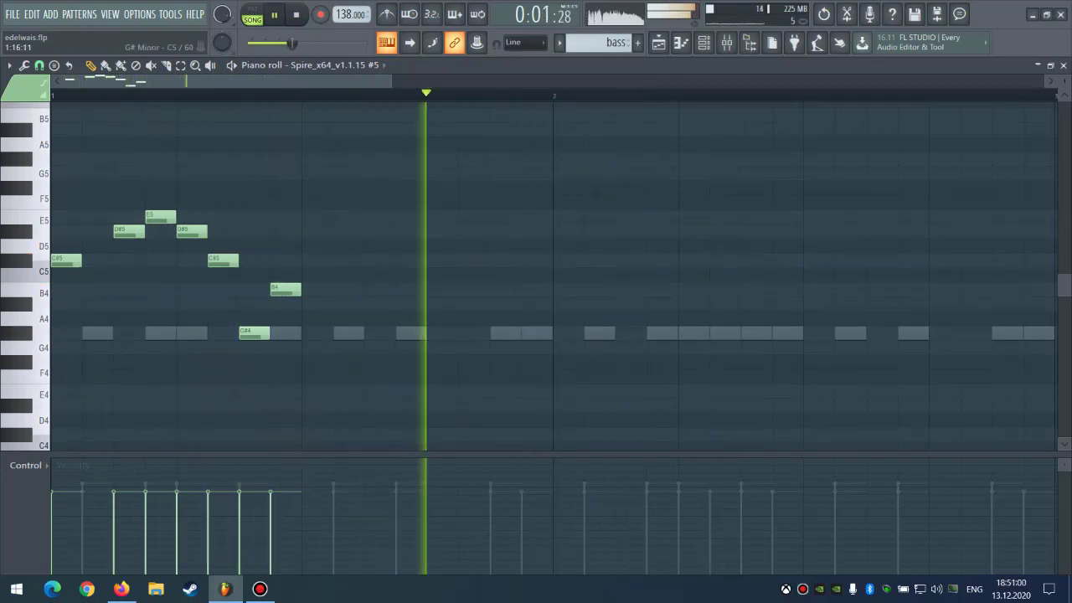
key(space)
Duplicate the whole half-bar phrase into steps 9 to 16 of bar 1 and audition the result.
key(ctrl+a)
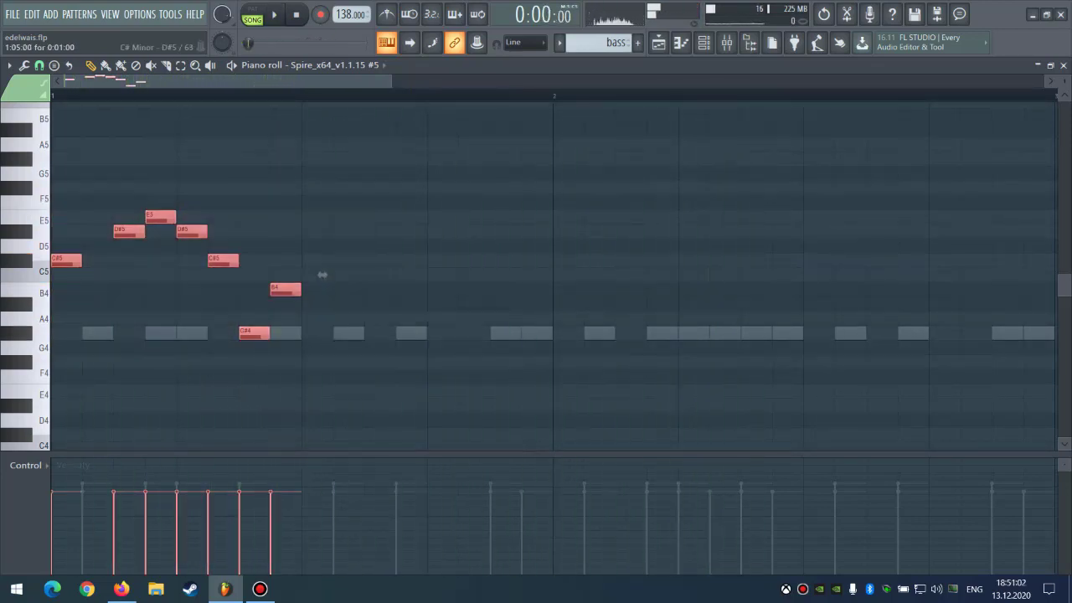
key(ctrl+b)
key(ctrl+d)
key(space)
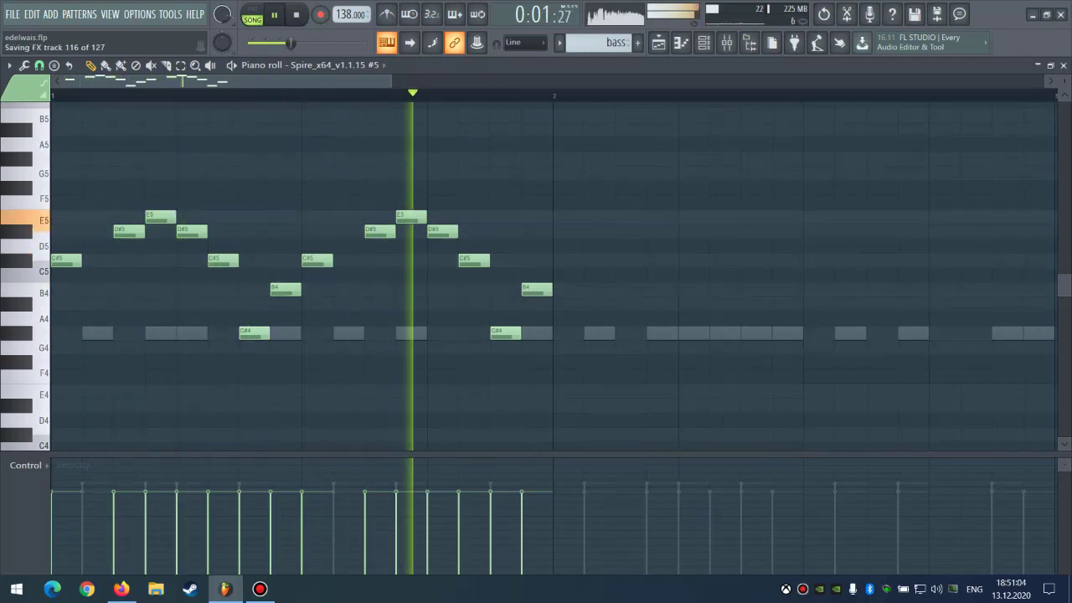
key(space)
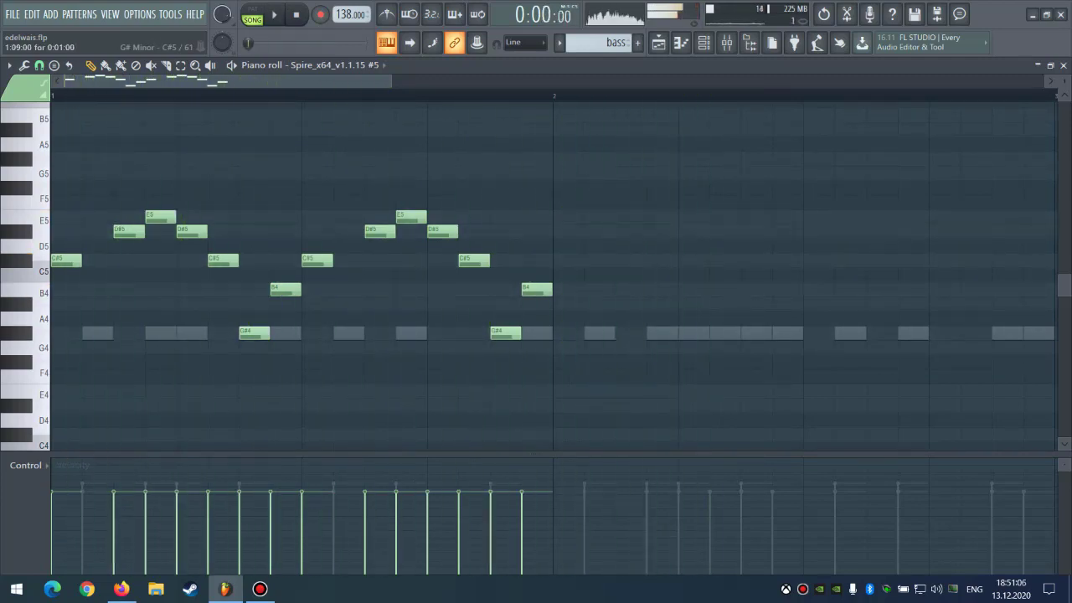
Raise the C#5 note at step 9 to F#5 and play the pattern.
drag(318, 260, 317, 186)
key(space)
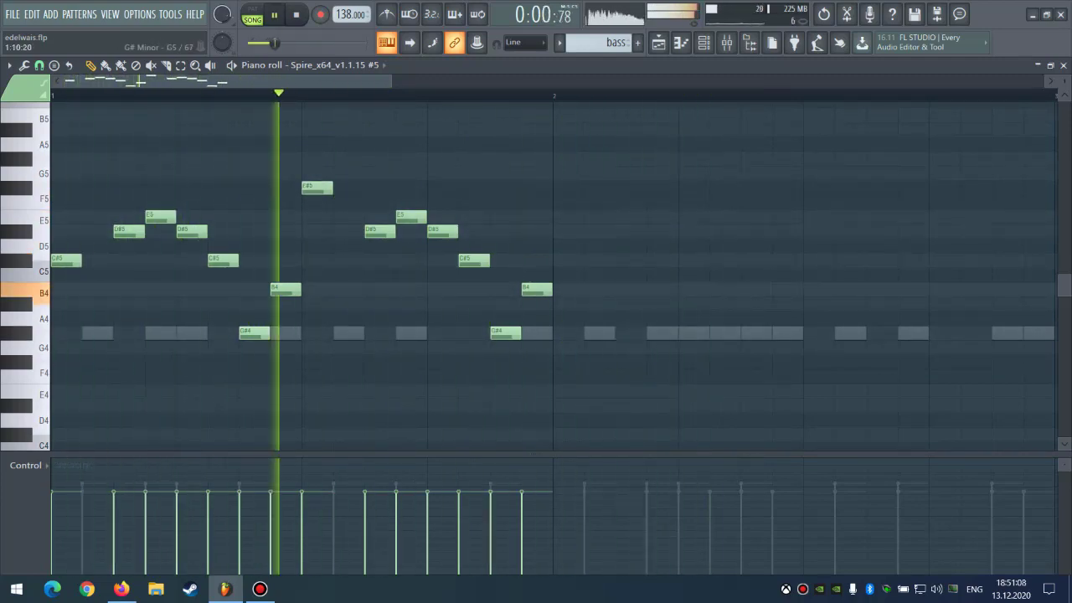
Move the F#5 note to C#5 and duplicate the second half of bar 1's melody to the start of bar 2.
key(space)
drag(318, 187, 317, 259)
drag(676, 168, 327, 352)
key(ctrl+b)
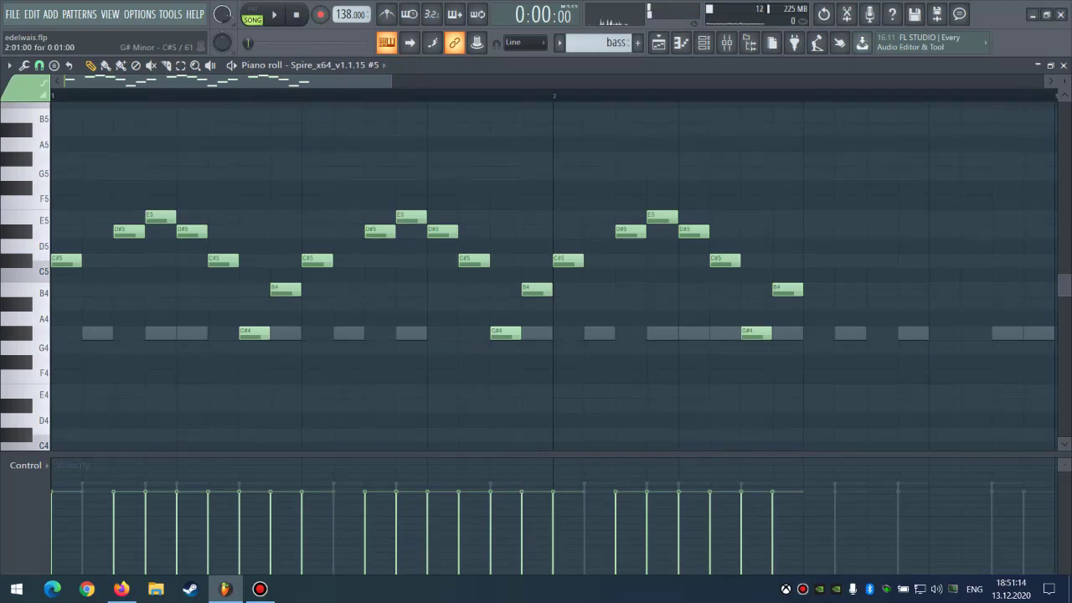
Rework the duplicated phrase in bar 2: first note to G#5, second to F#5, third to C#5, last two to F#5 and D#5.
drag(568, 260, 569, 159)
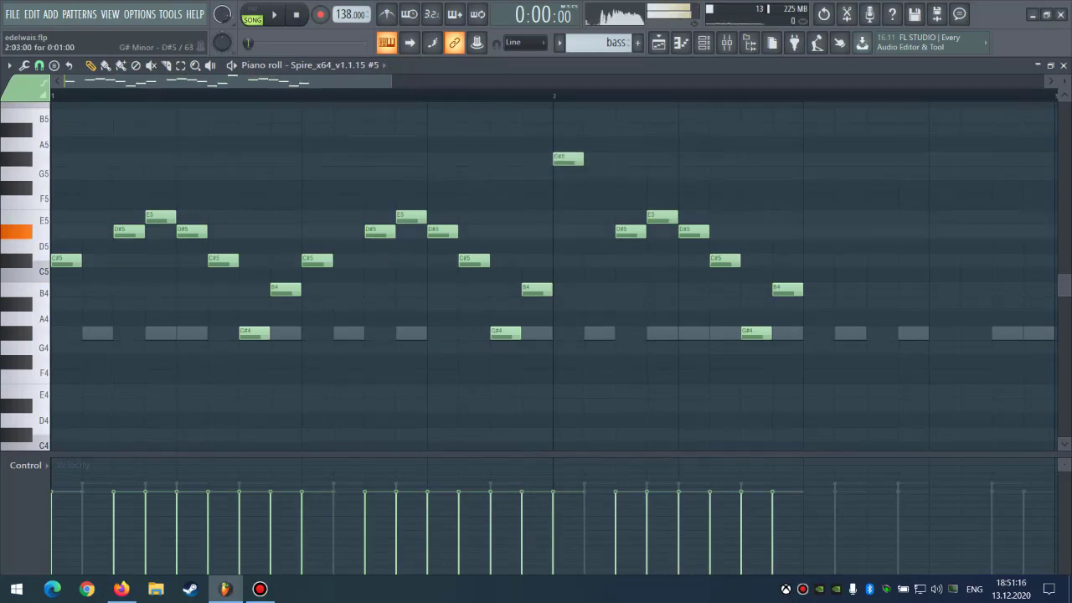
drag(630, 231, 630, 188)
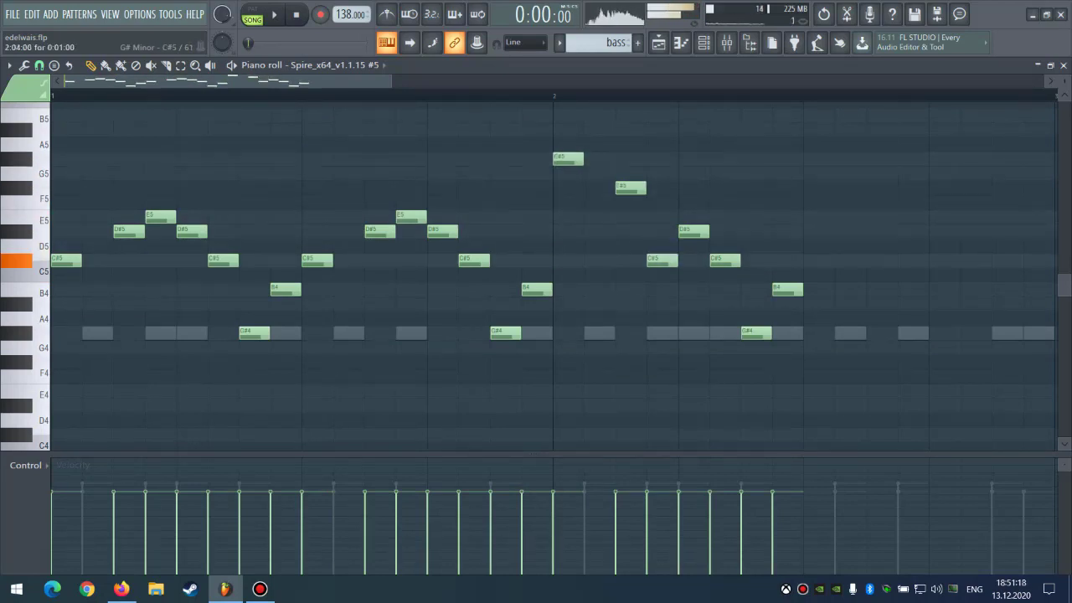
key(space)
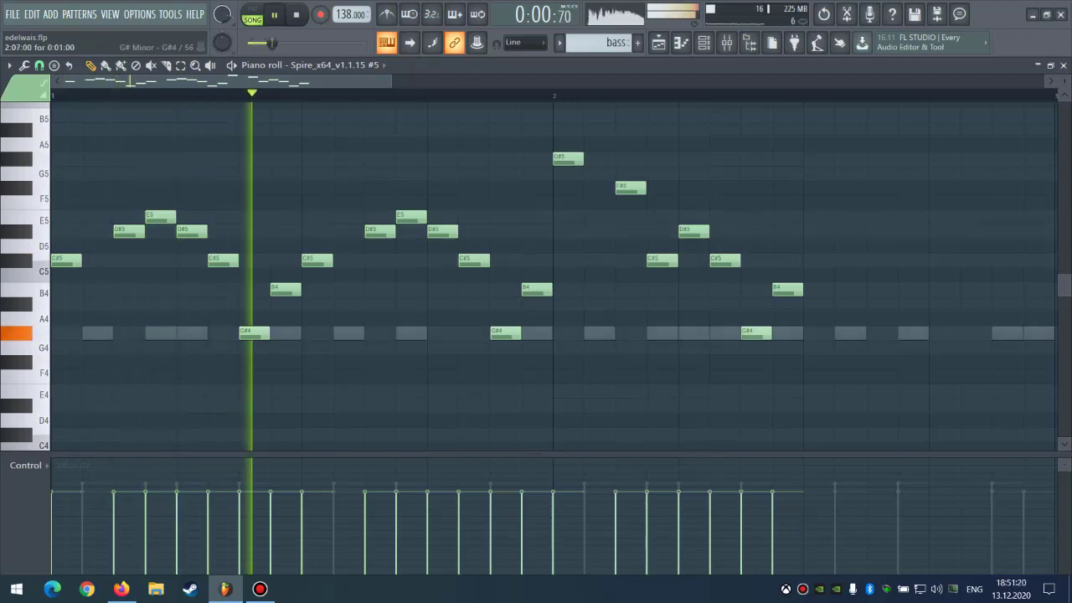
drag(757, 333, 757, 187)
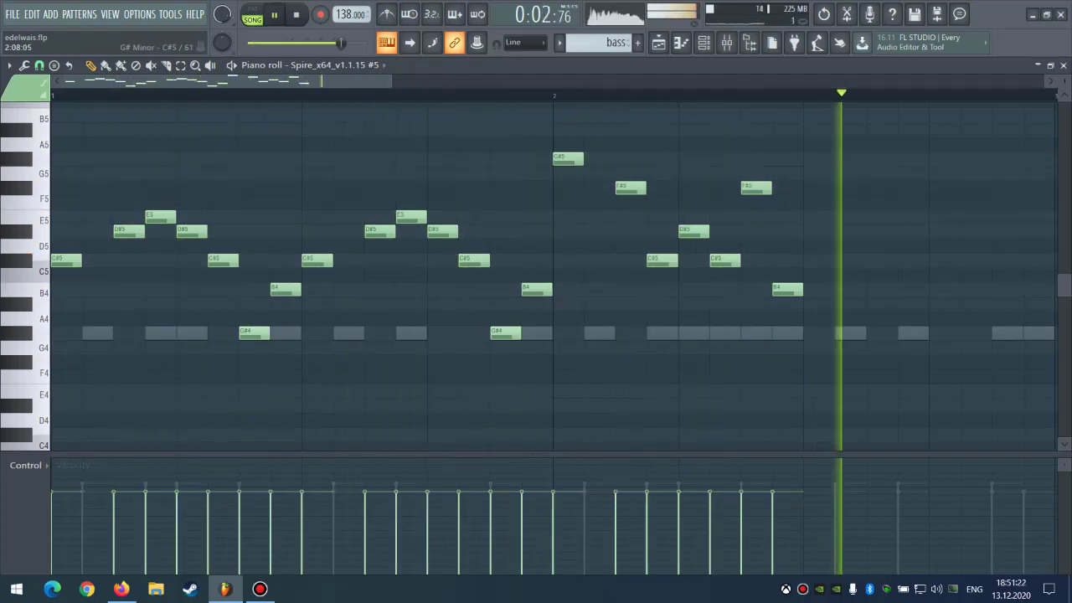
key(space)
drag(787, 289, 787, 231)
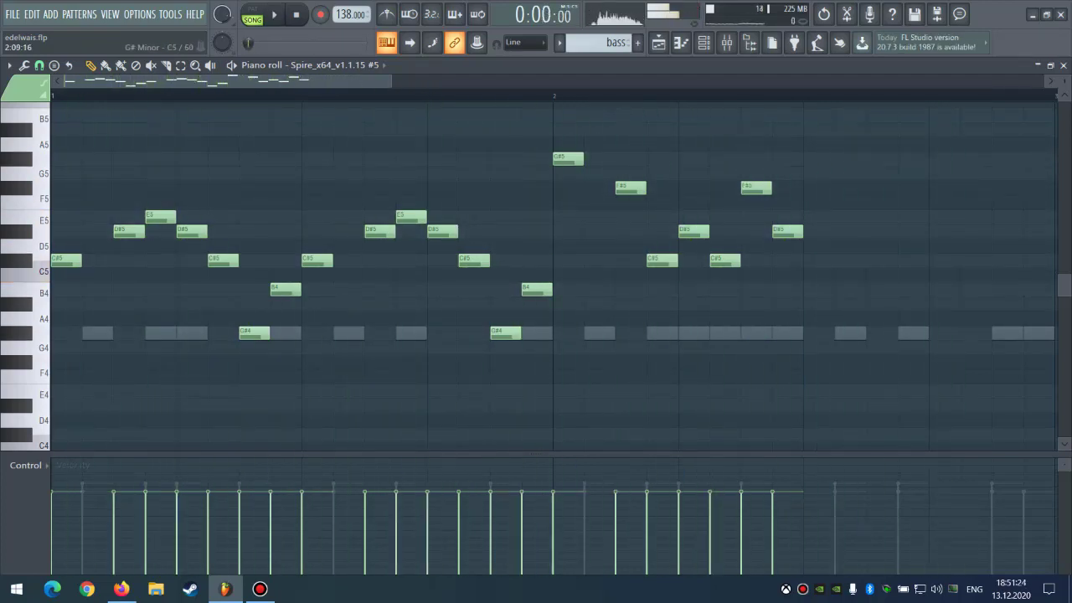
Duplicate the reworked phrase into the second half of bar 2, raise its final note to E5 and play the melody.
drag(825, 280, 551, 138)
key(ctrl+b)
key(ctrl+d)
drag(661, 202, 475, 212)
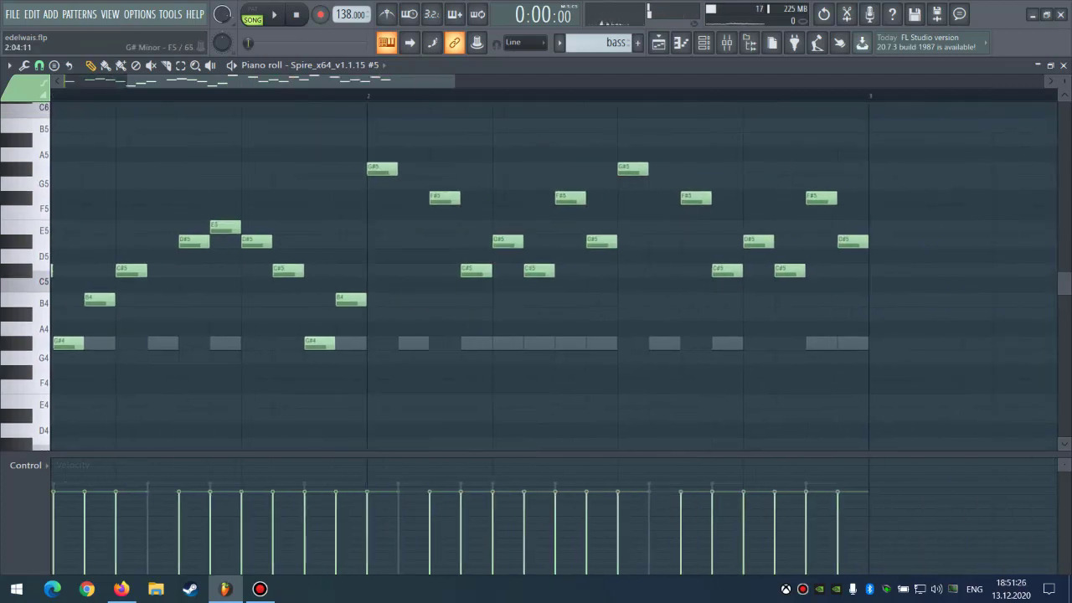
scroll(475, 226, down, 2)
key(space)
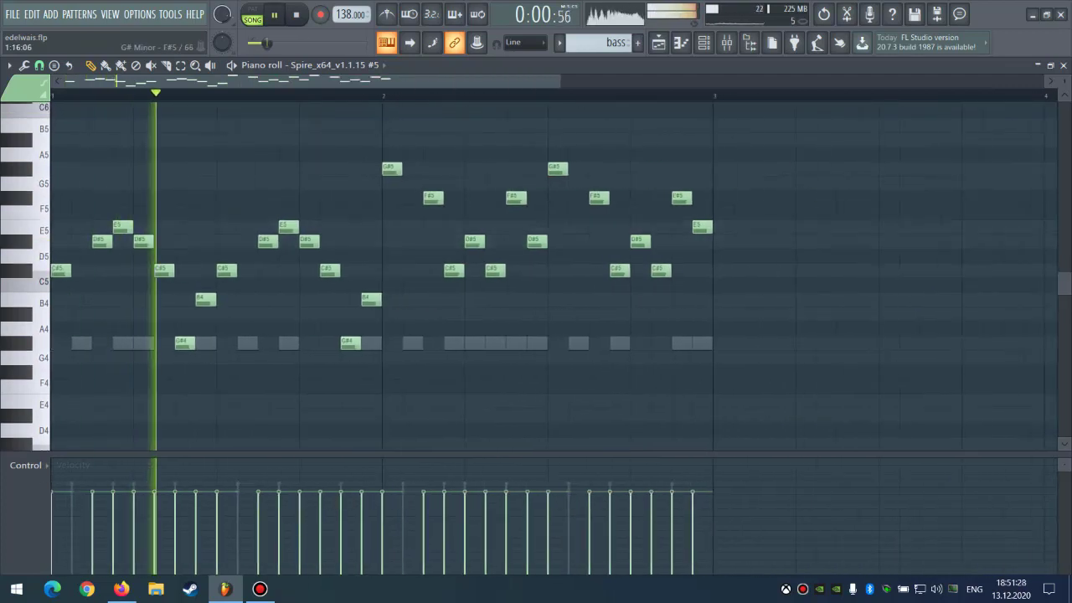
scroll(536, 191, up, 2)
scroll(571, 186, up, 3)
scroll(571, 185, down, 1)
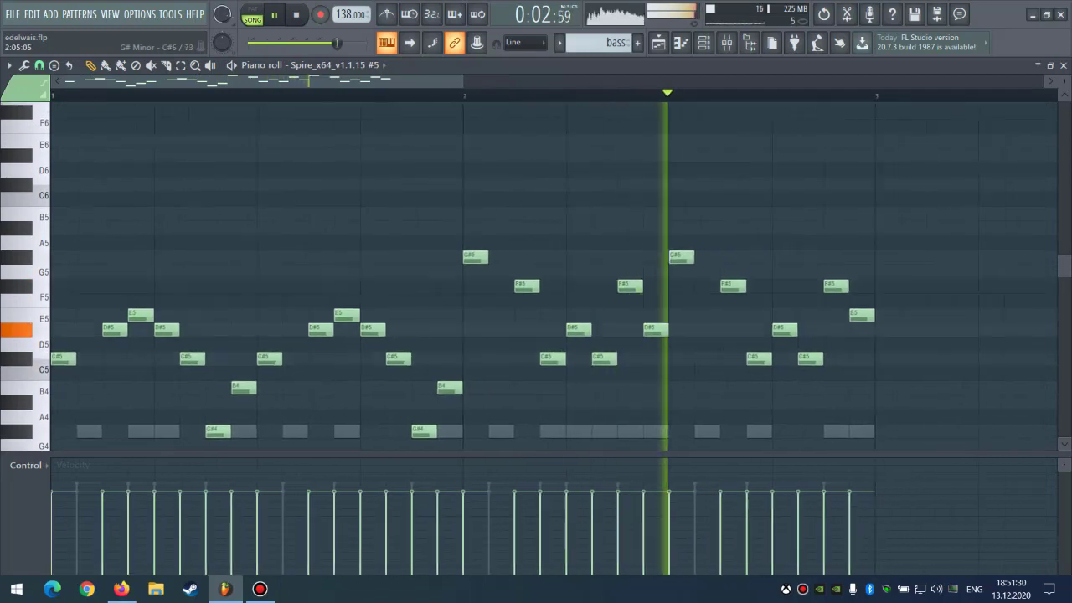
In the Spire #5 synth, set the delay dry/wet to 0.47 and the reverb dry/wet to 0.49.
click(703, 43)
click(345, 256)
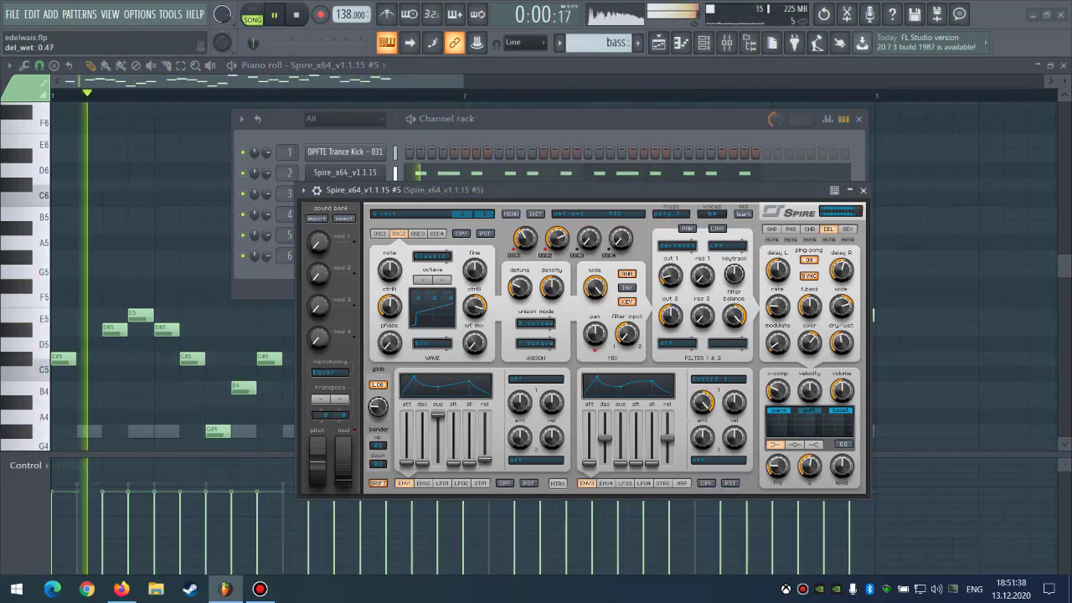
click(848, 229)
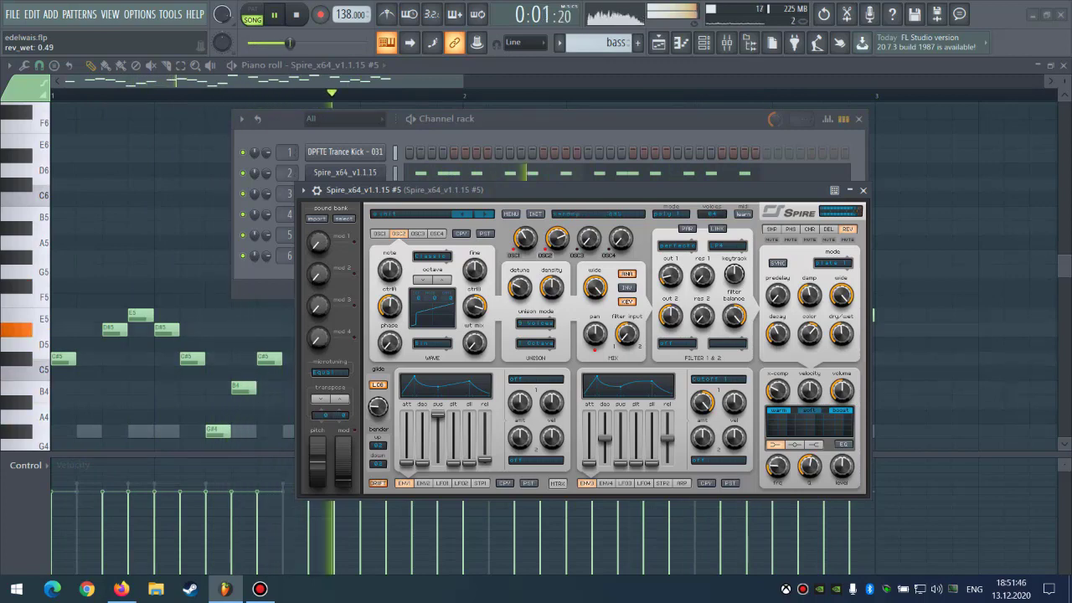
Copy the Kickstart effect from the Spire #4 mixer track to the Spire #5 mixer track.
key(F9)
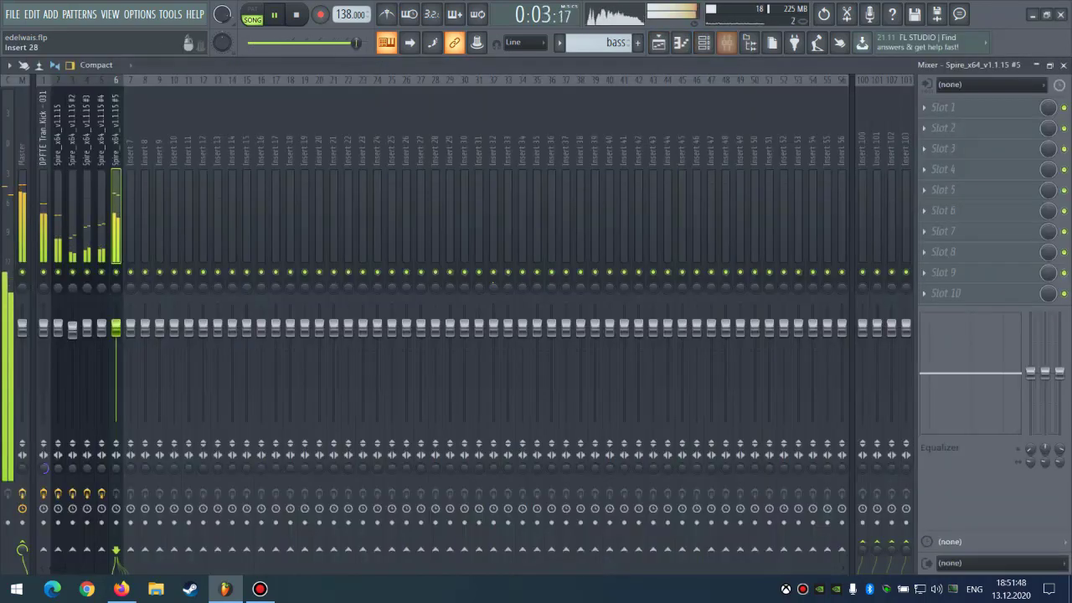
key(F6)
key(F6)
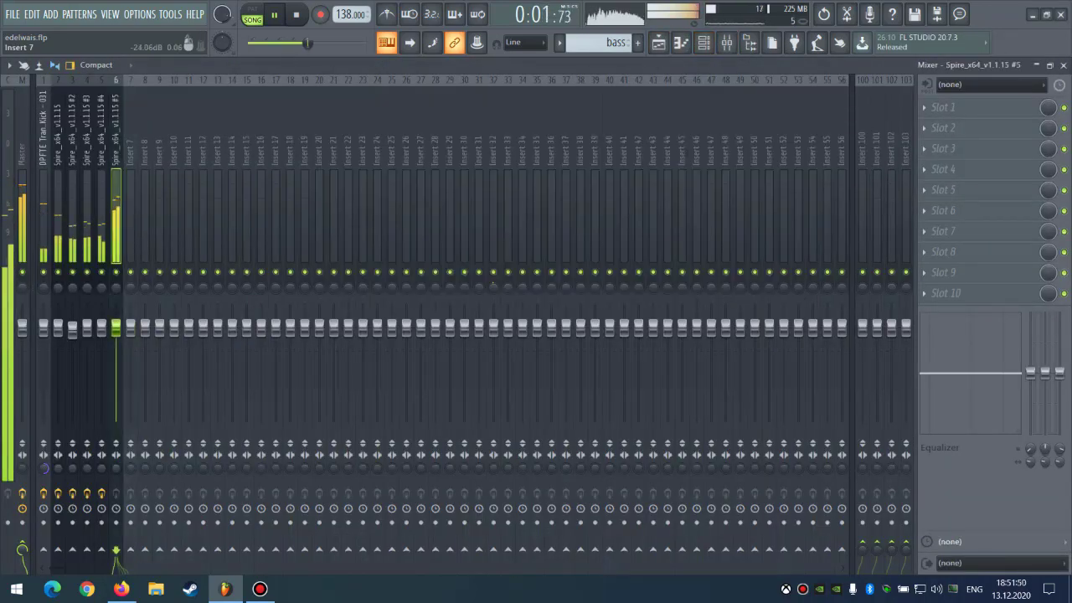
key(space)
key(Left)
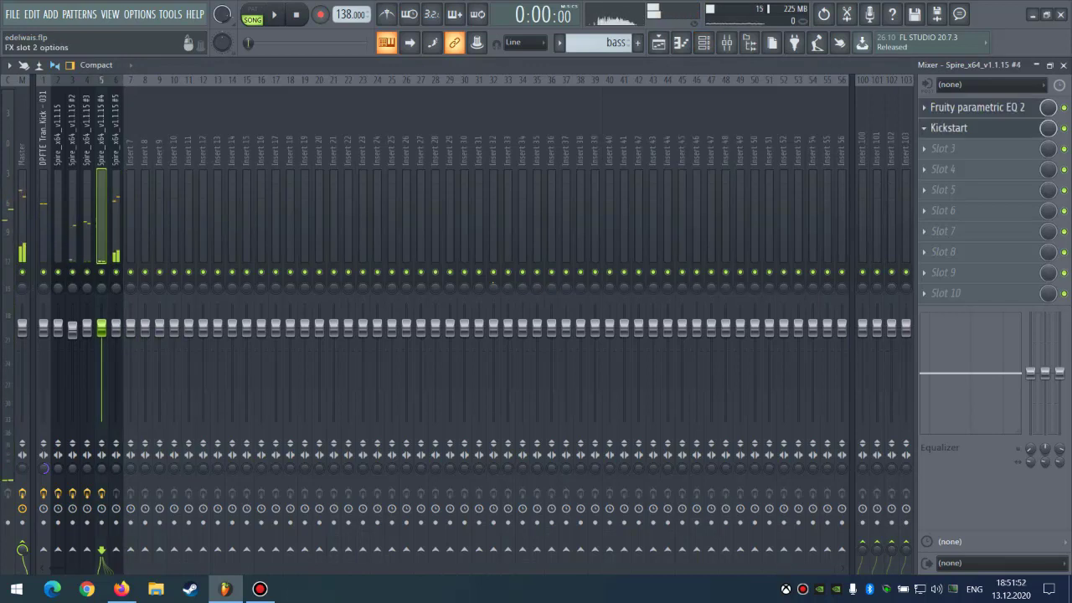
click(925, 128)
drag(955, 203, 80, 255)
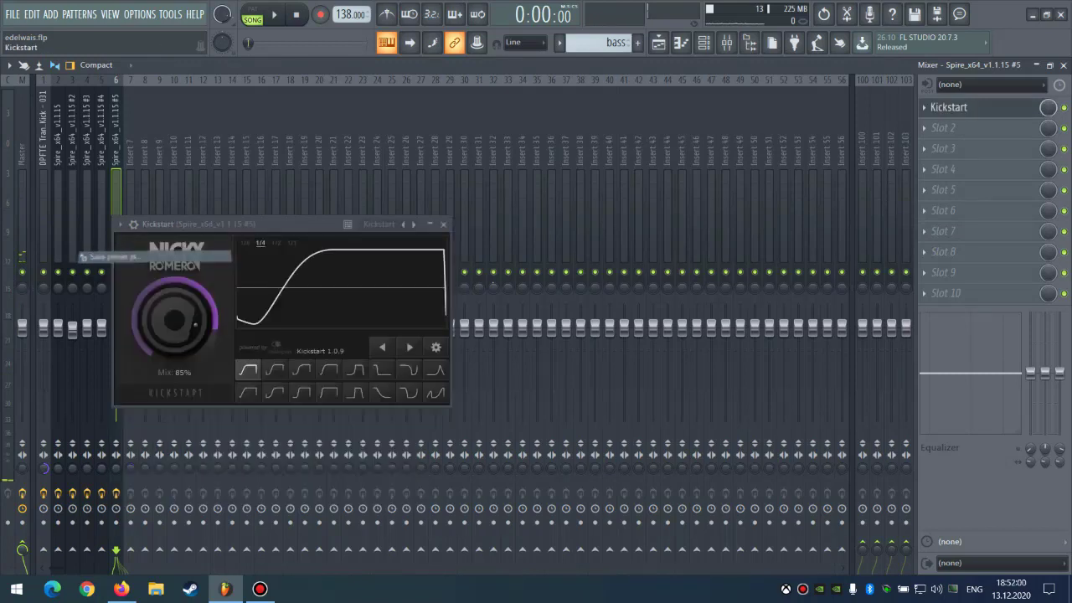
key(Escape)
During playback, set the Kickstart mix on the Spire #5 mixer track to 50%.
key(space)
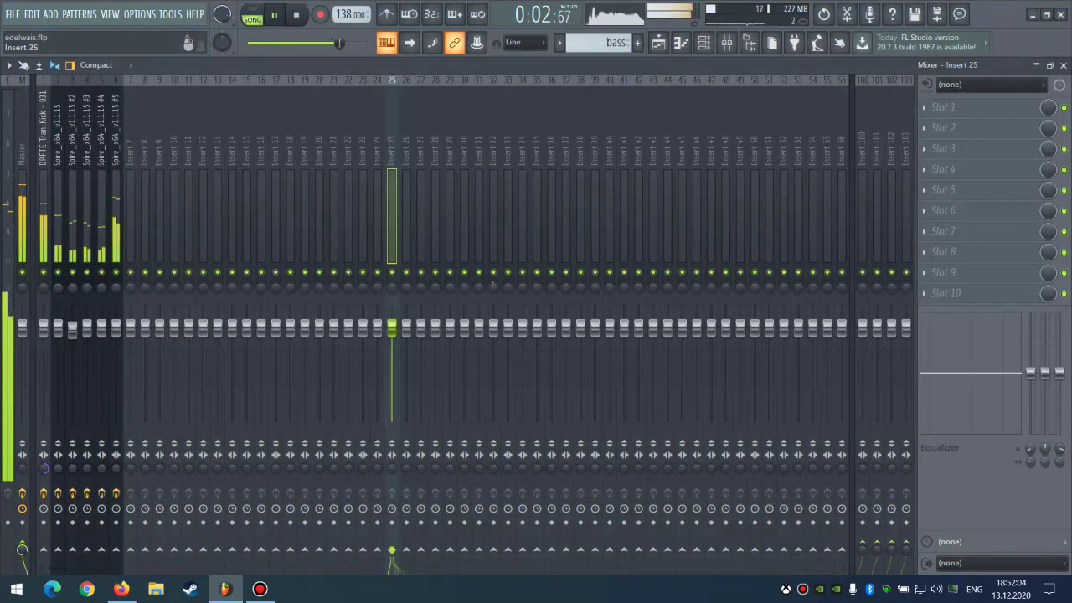
click(115, 184)
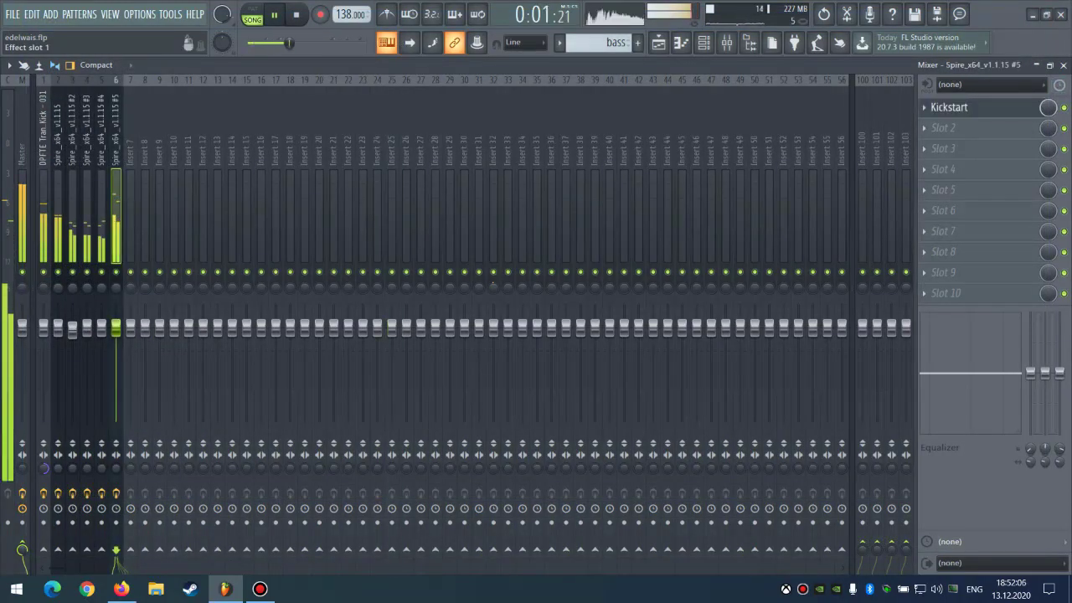
click(949, 107)
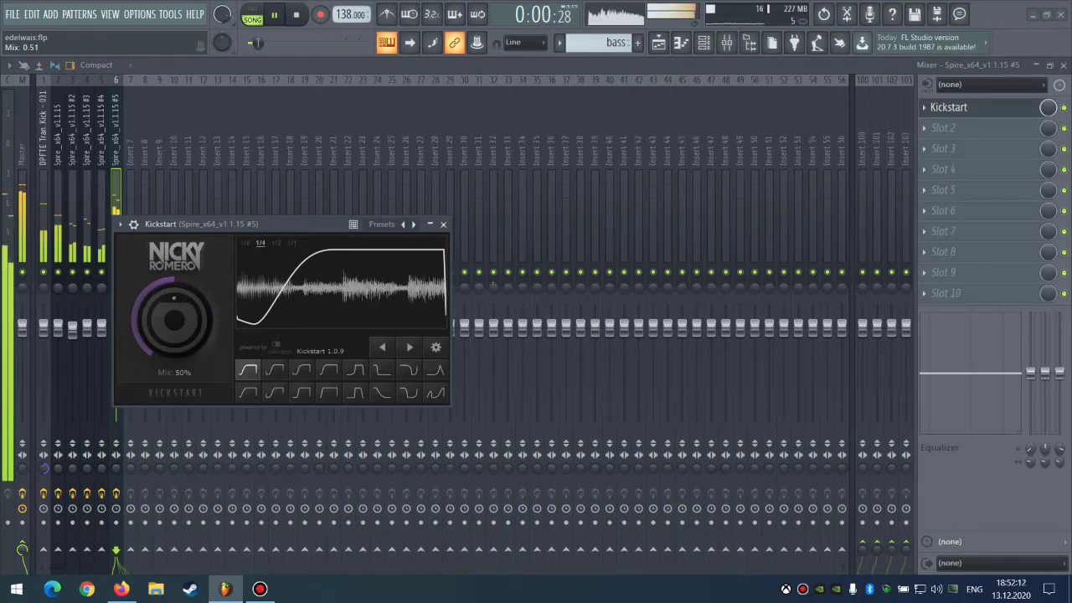
click(444, 224)
Add Fruity Parametric EQ 2 in slot 2 of the Spire #5 track, cutting the low end and slightly dipping band 3.
click(924, 128)
mouse_move(932, 146)
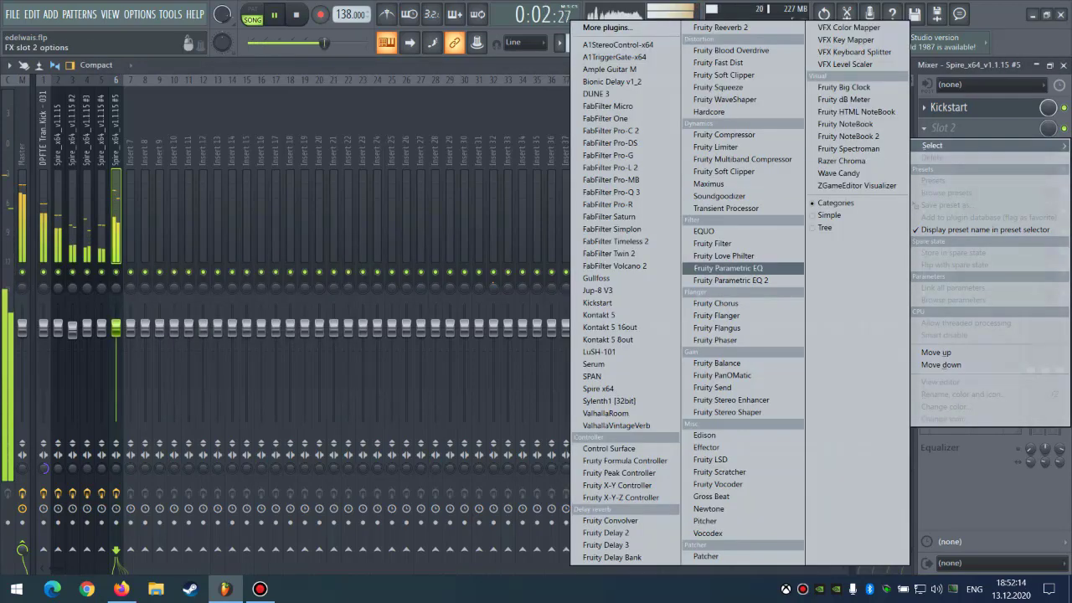
click(731, 280)
drag(195, 354, 292, 358)
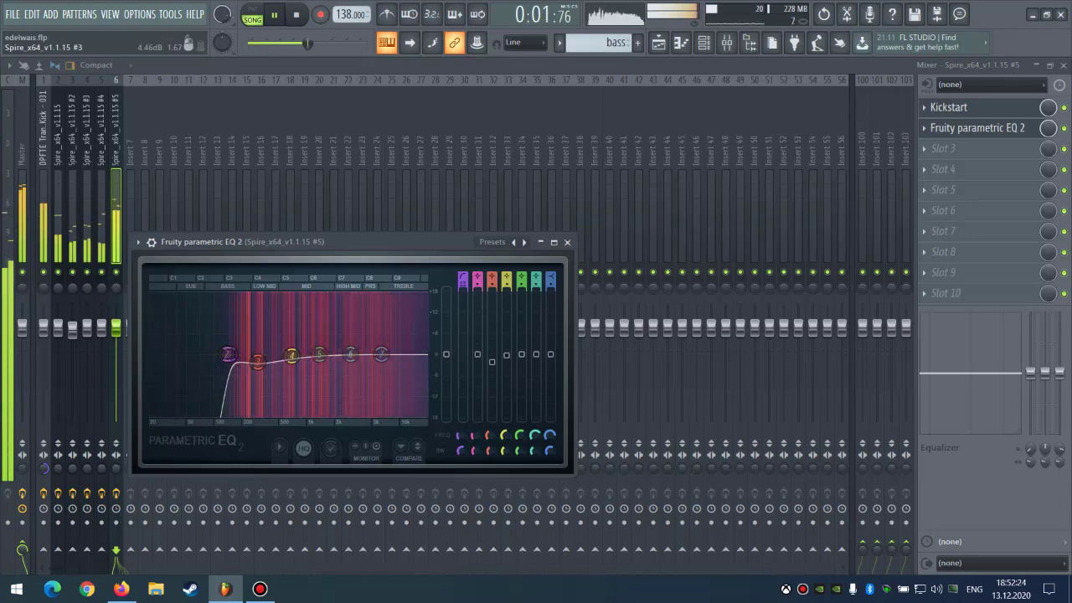
Pan the Spire #5 mixer track to the right and lower its volume to about 53% (-11.9 dB) while listening.
click(118, 210)
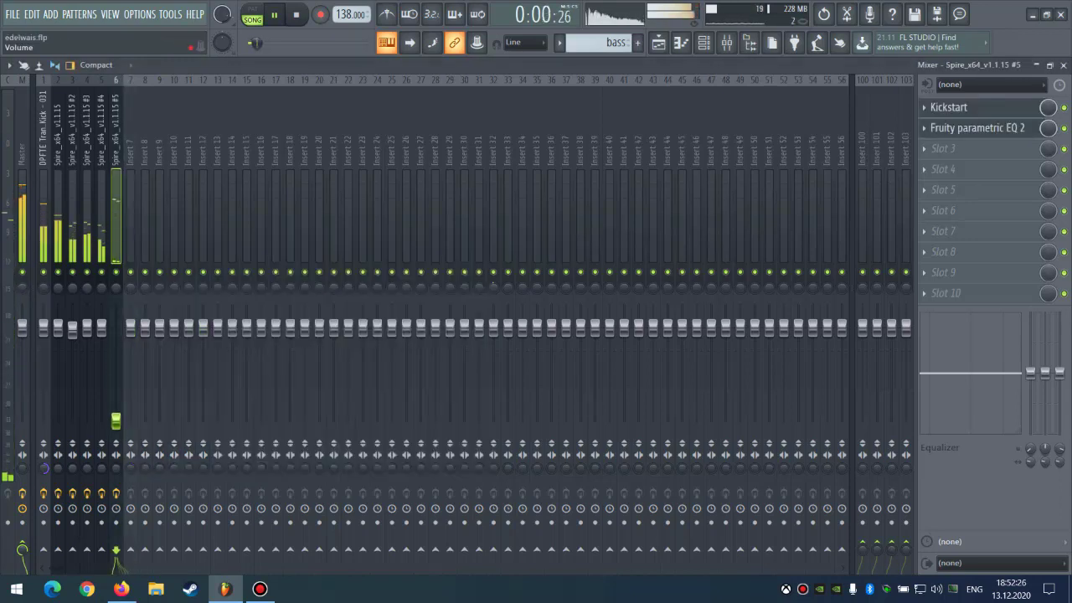
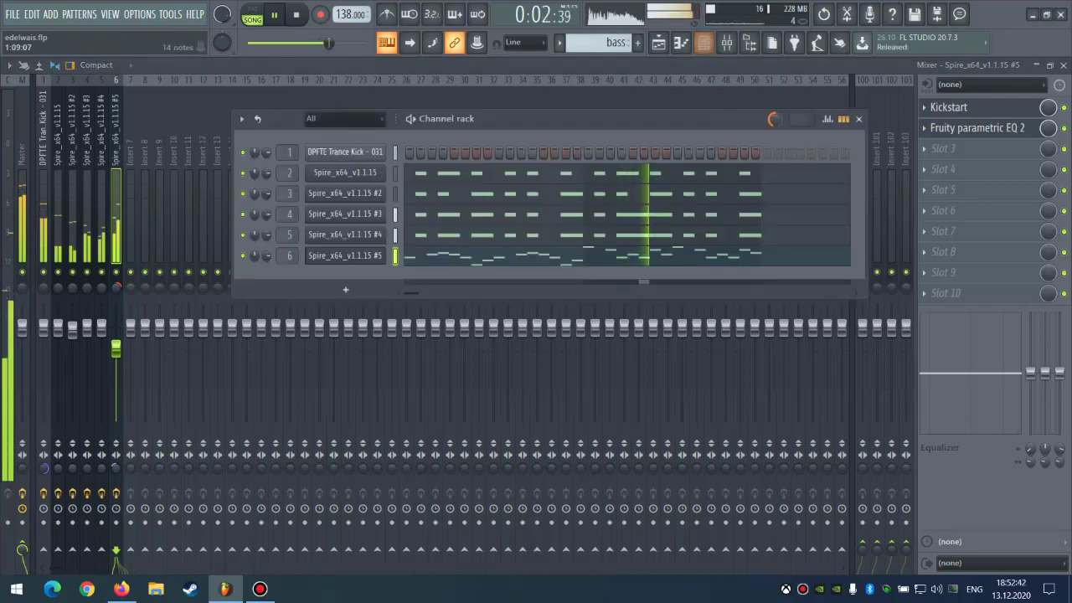
key(space)
key(space)
drag(115, 349, 116, 372)
click(703, 43)
key(space)
key(space)
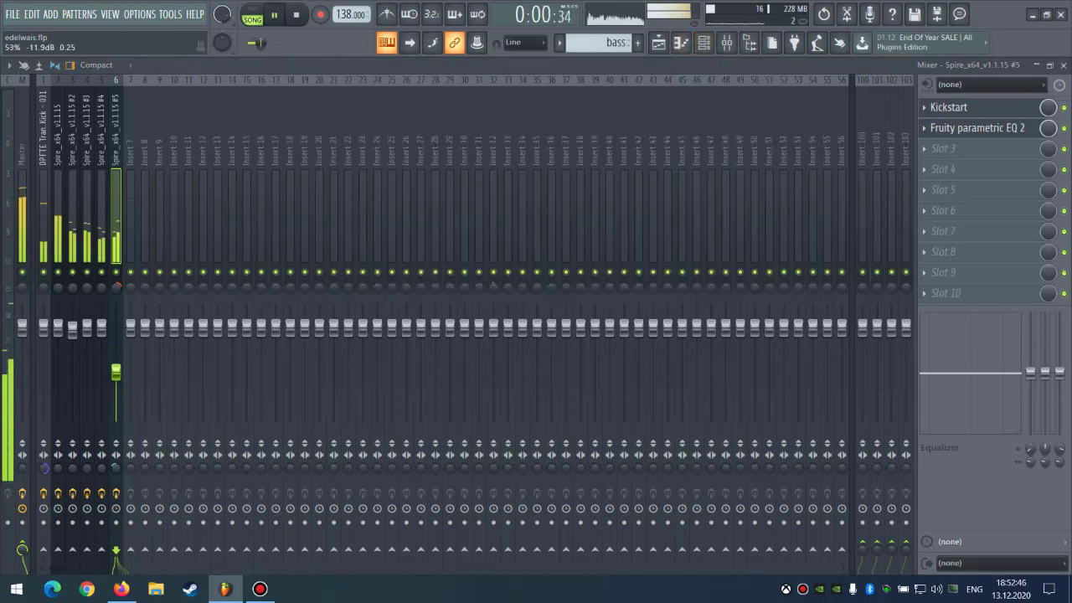
Clone the Spire #5 channel and paste its melody notes into the new Spire #6 channel.
click(703, 42)
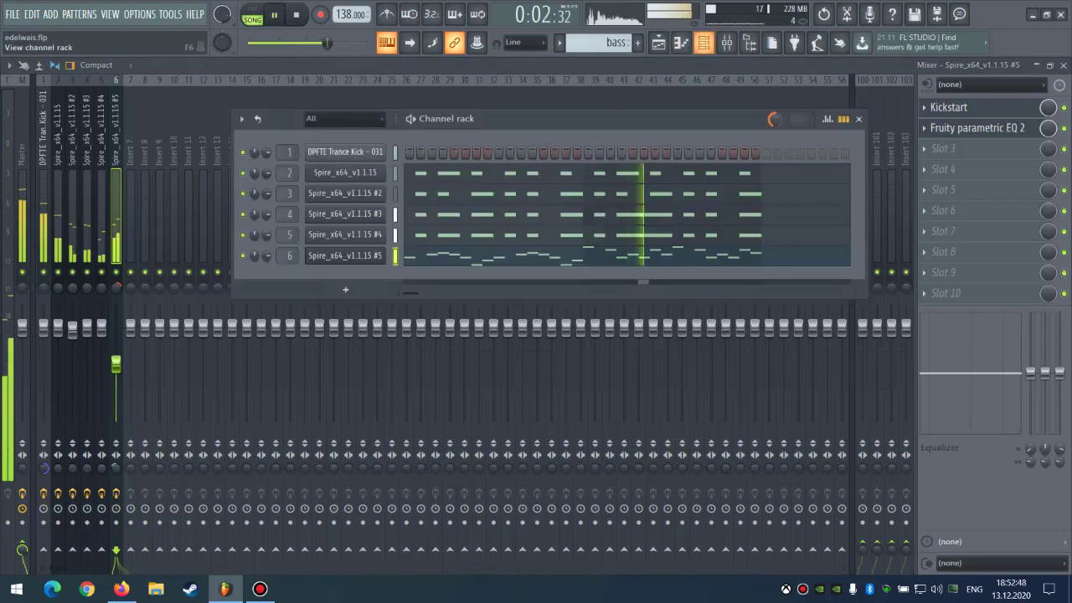
key(space)
right_click(345, 255)
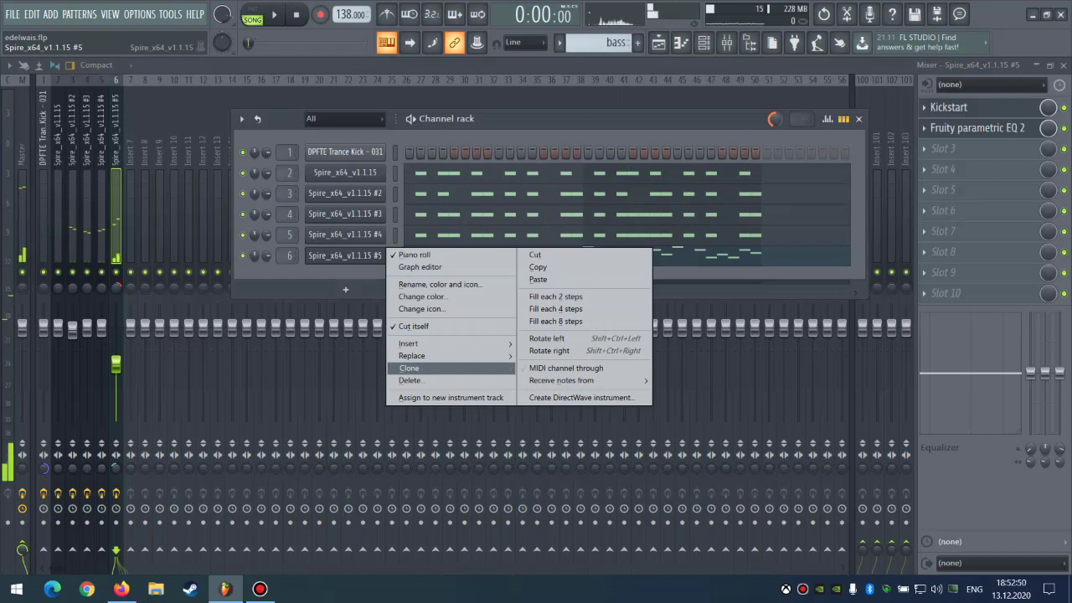
click(415, 368)
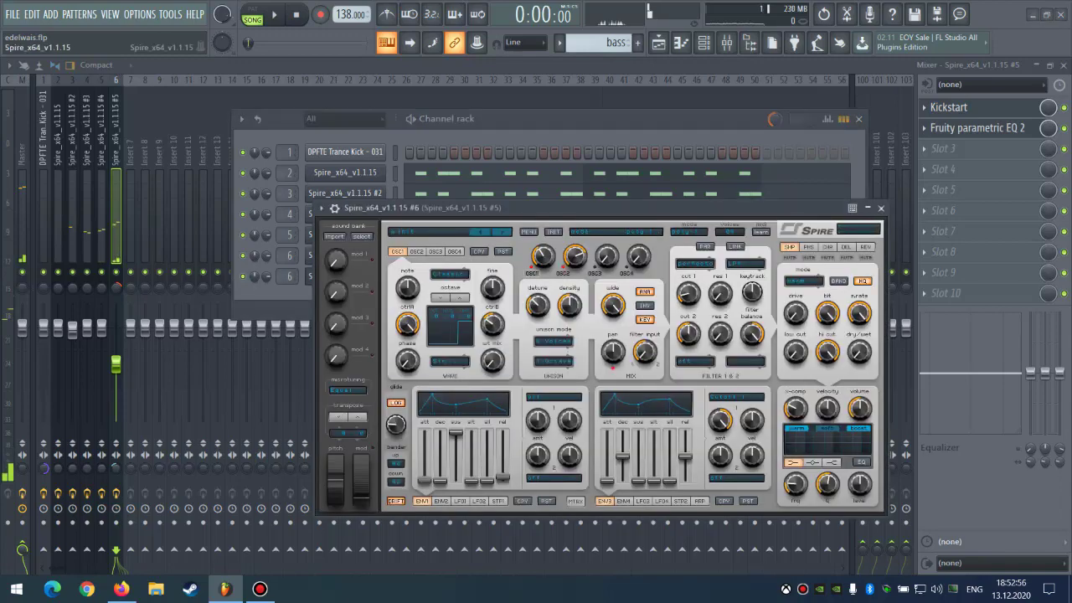
key(F6)
key(space)
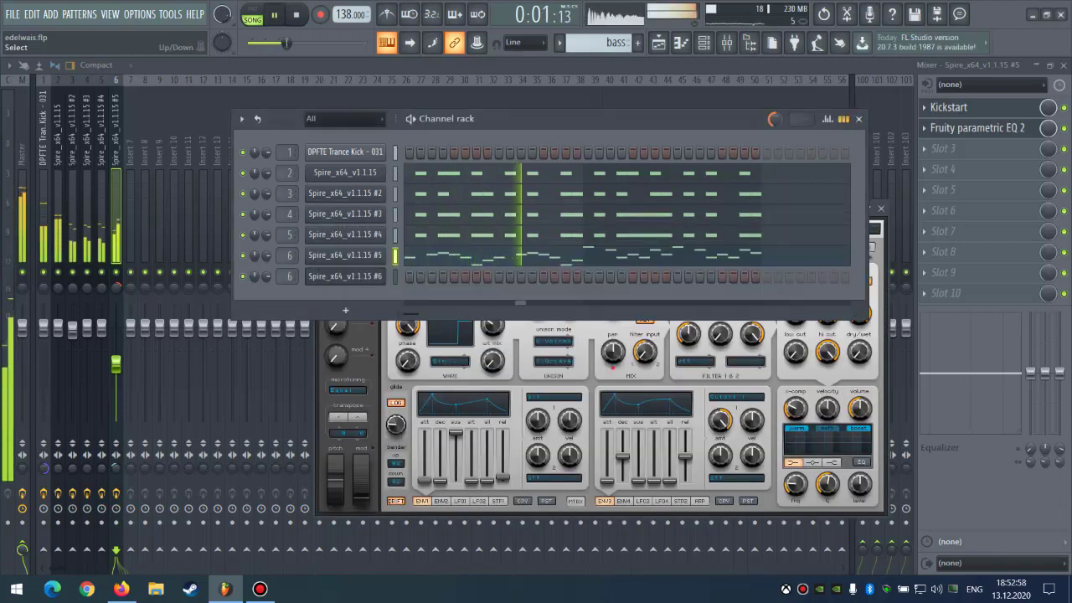
key(ctrl+v)
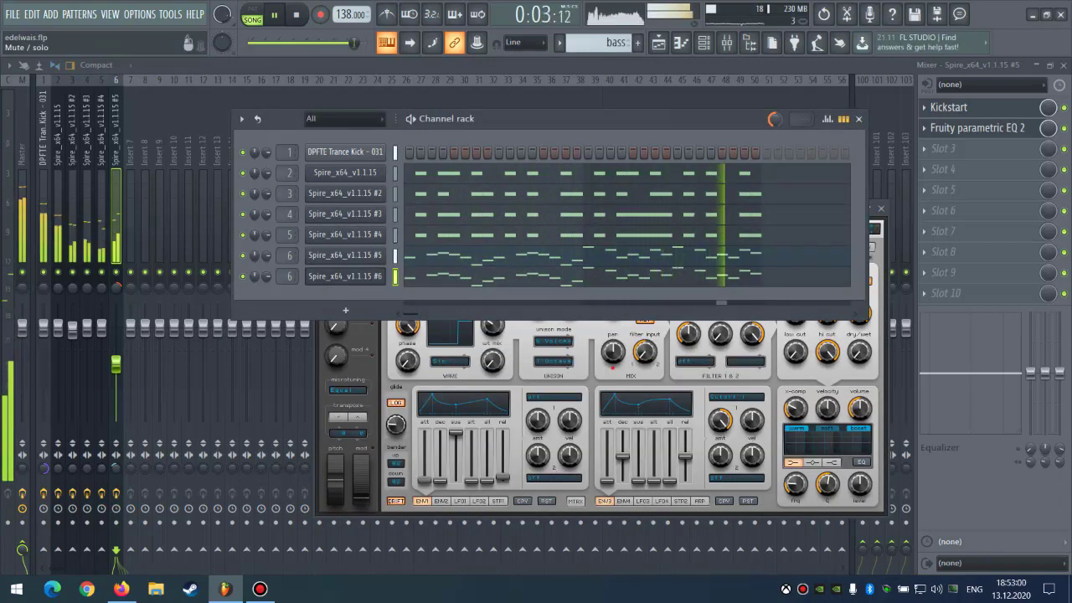
Route the Spire #6 channel to mixer track 7 and copy the Fruity Parametric EQ 2 from the Spire #5 track onto it.
key(ctrl+l)
click(116, 214)
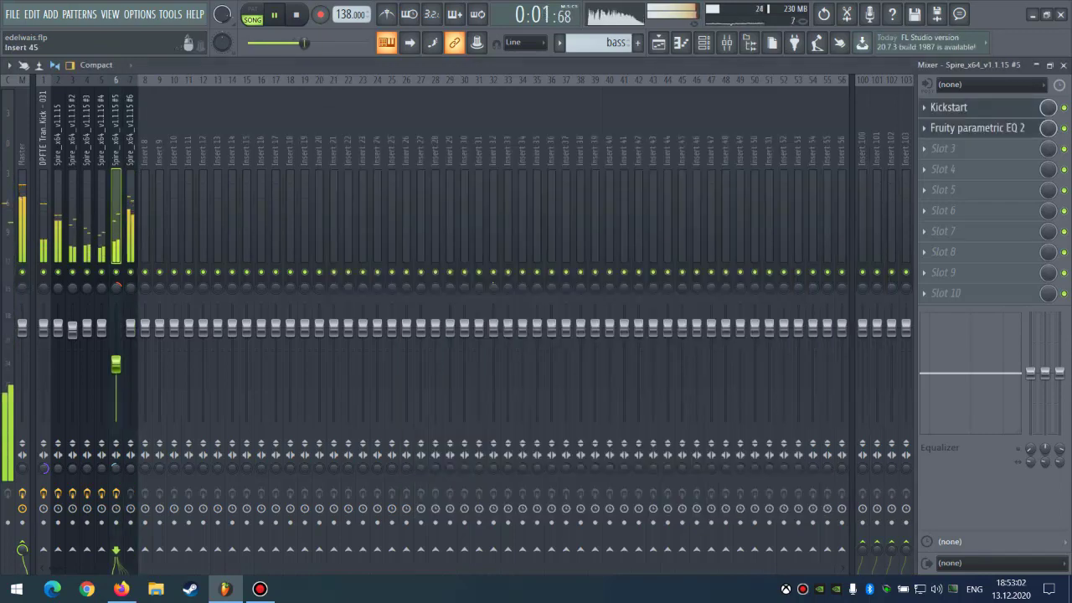
key(space)
click(924, 128)
drag(915, 206, 131, 238)
key(Escape)
key(space)
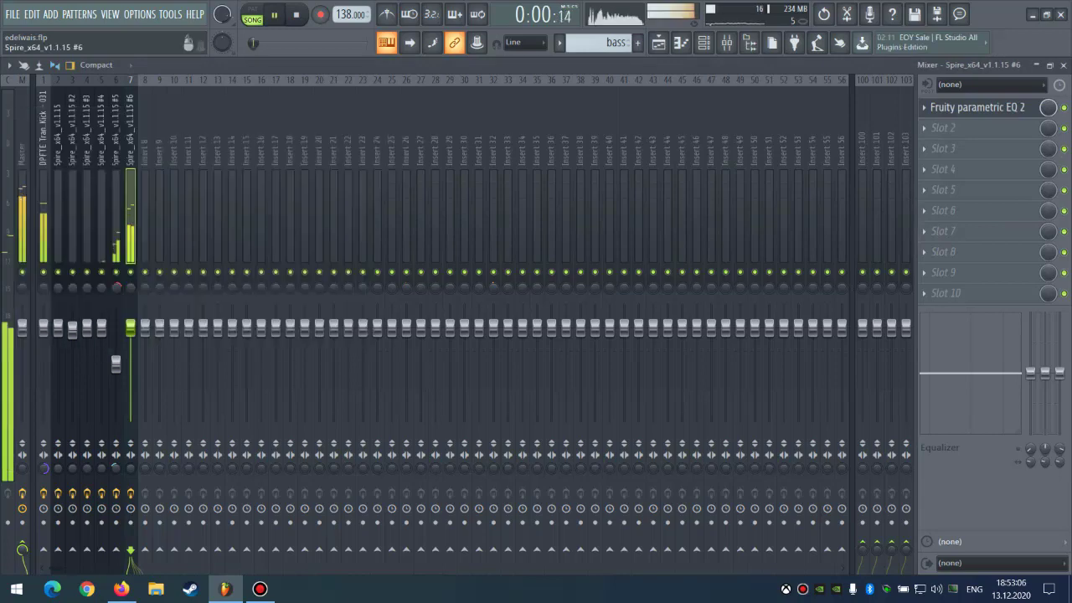
Copy the Kickstart effect from the Spire #5 mixer track to the Spire #6 mixer track.
click(115, 226)
key(space)
click(924, 107)
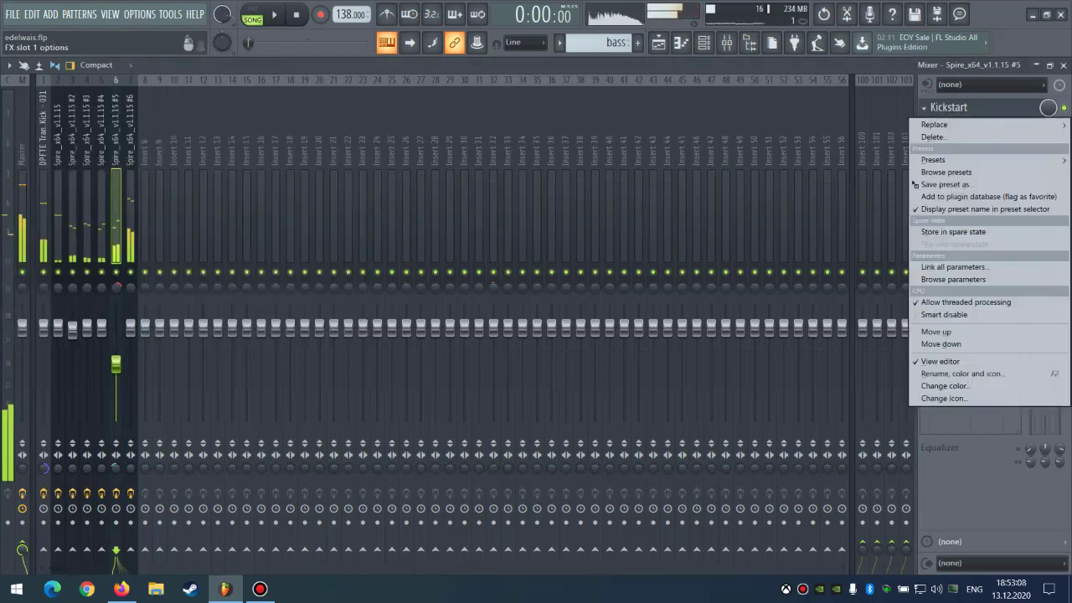
drag(938, 185, 96, 218)
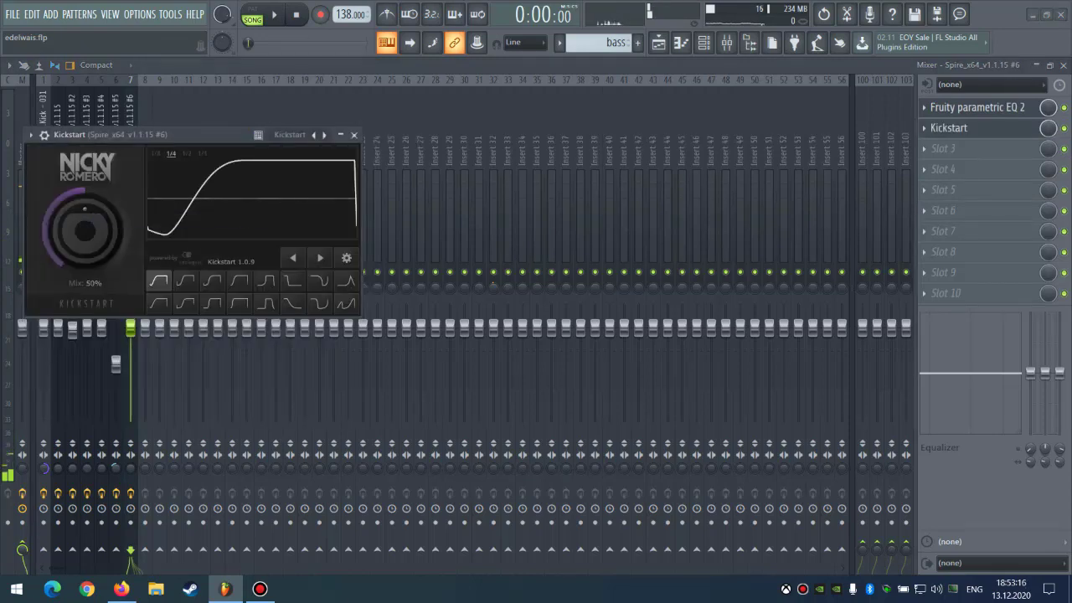
click(145, 369)
Pan the Spire #6 mixer track to the left and lower its fader to match the Spire #5 track.
key(space)
key(Left)
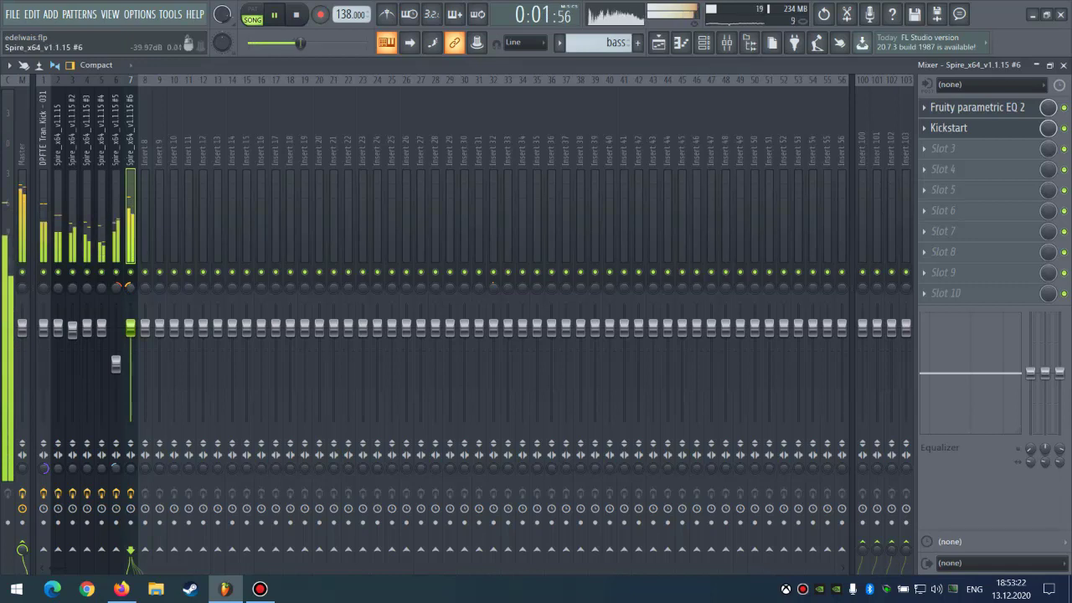
drag(130, 344, 130, 368)
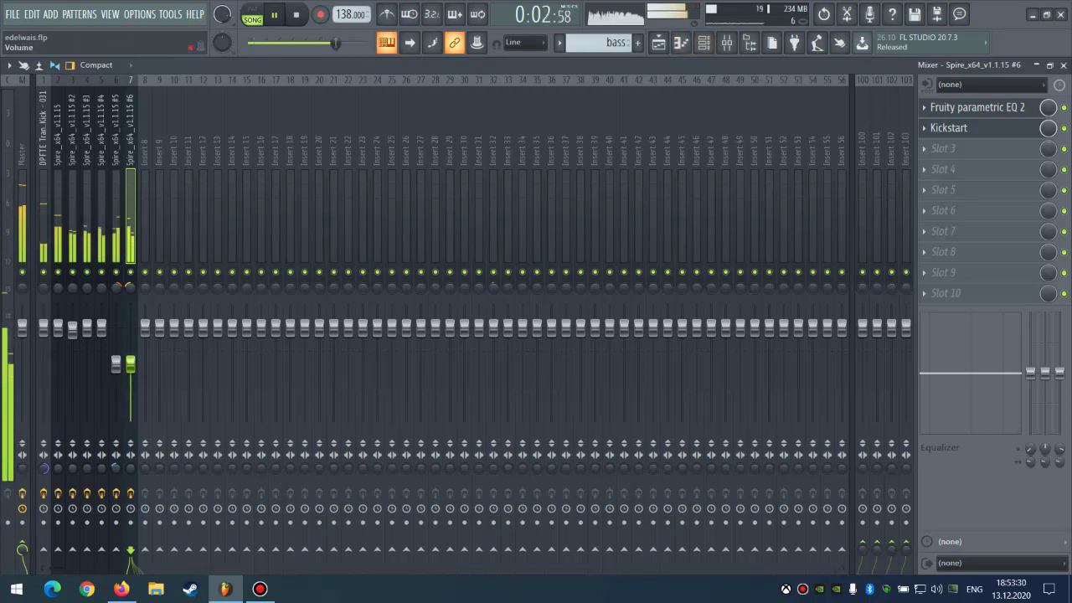
Raise the faders of the Spire #5 and Spire #6 mixer tracks together slightly, to about 64%.
key(F2)
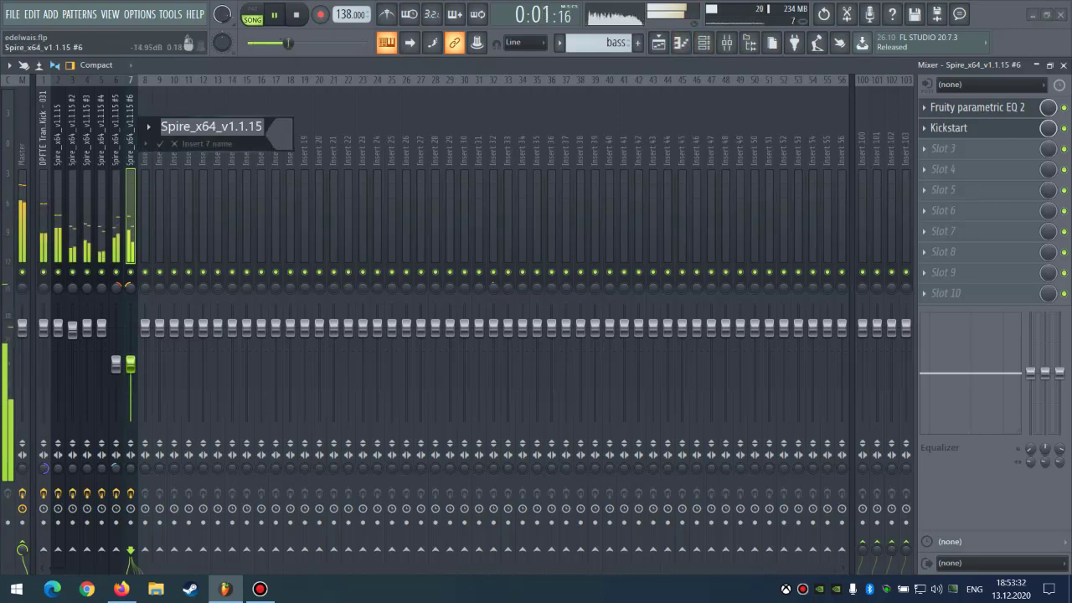
key(Escape)
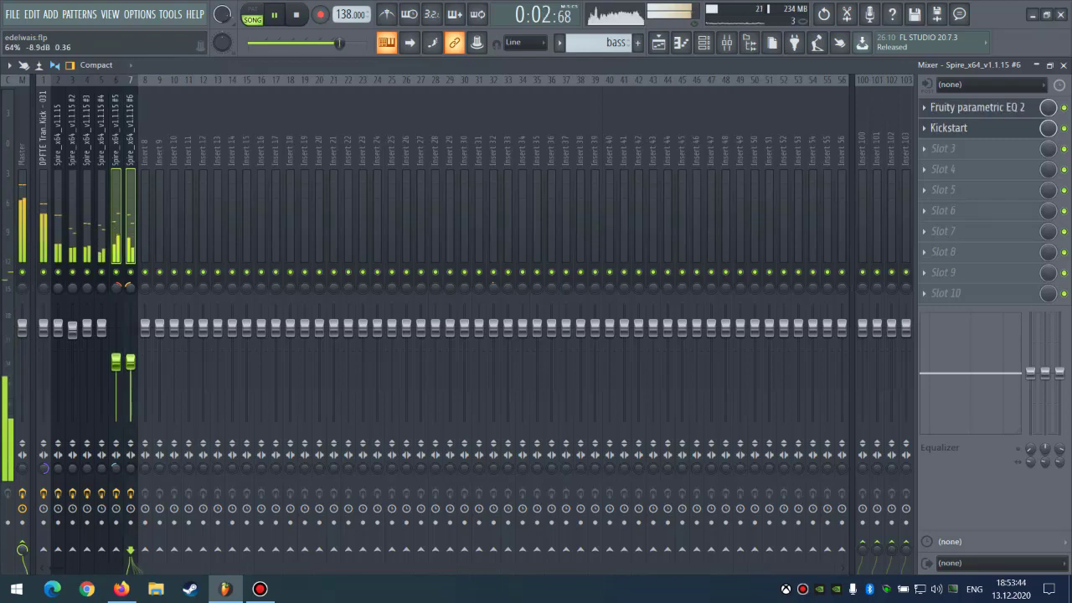
Move the Spire #6 melody notes out of the bass pattern into a new pattern on the same channel.
key(F5)
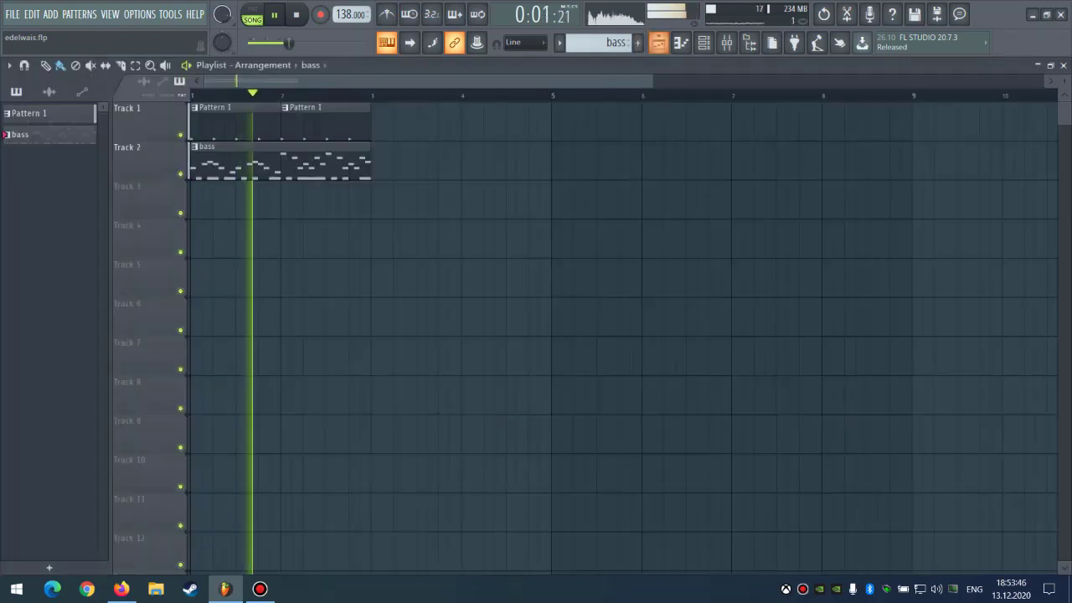
scroll(515, 289, up, 2)
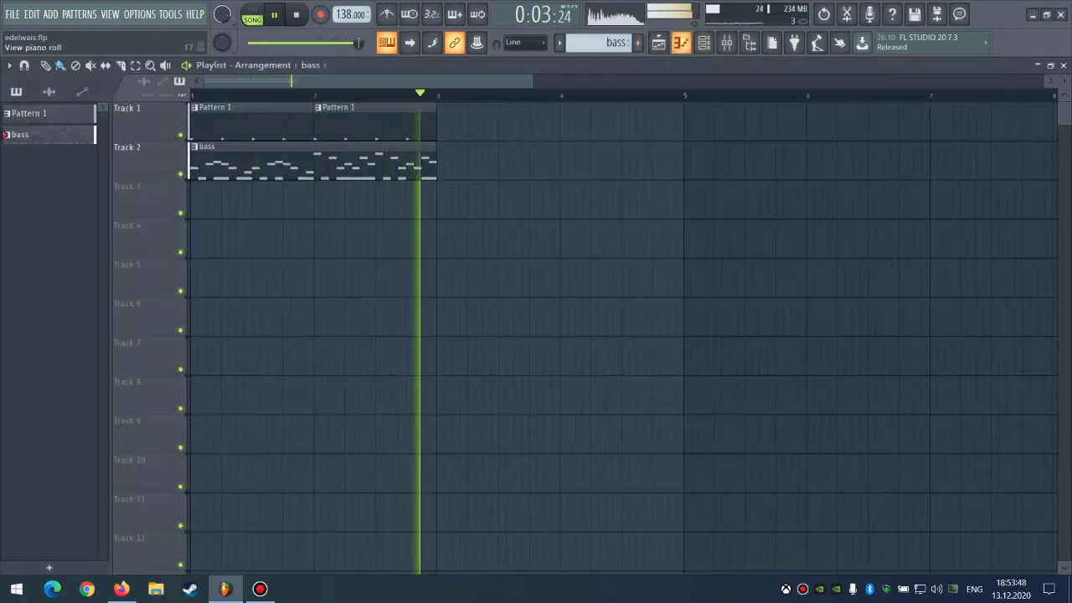
key(space)
key(F7)
scroll(536, 277, down, 2)
key(Down)
click(637, 43)
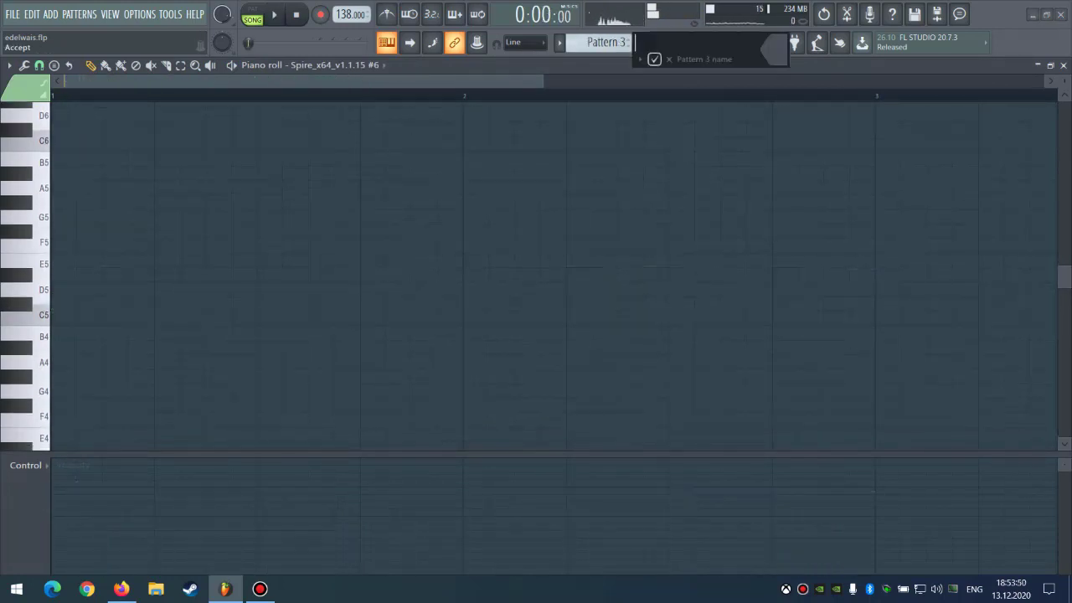
click(653, 57)
key(ctrl+v)
ctrl+click(896, 289)
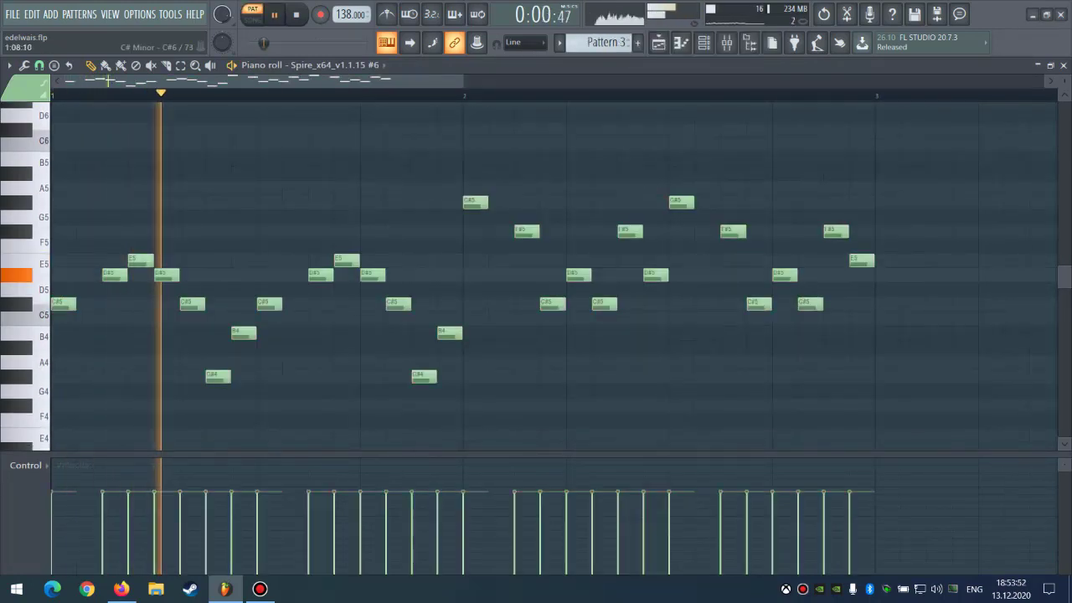
Place Pattern 3 on Track 3 of the playlist, starting at bar 1.
scroll(895, 289, down, 2)
click(658, 43)
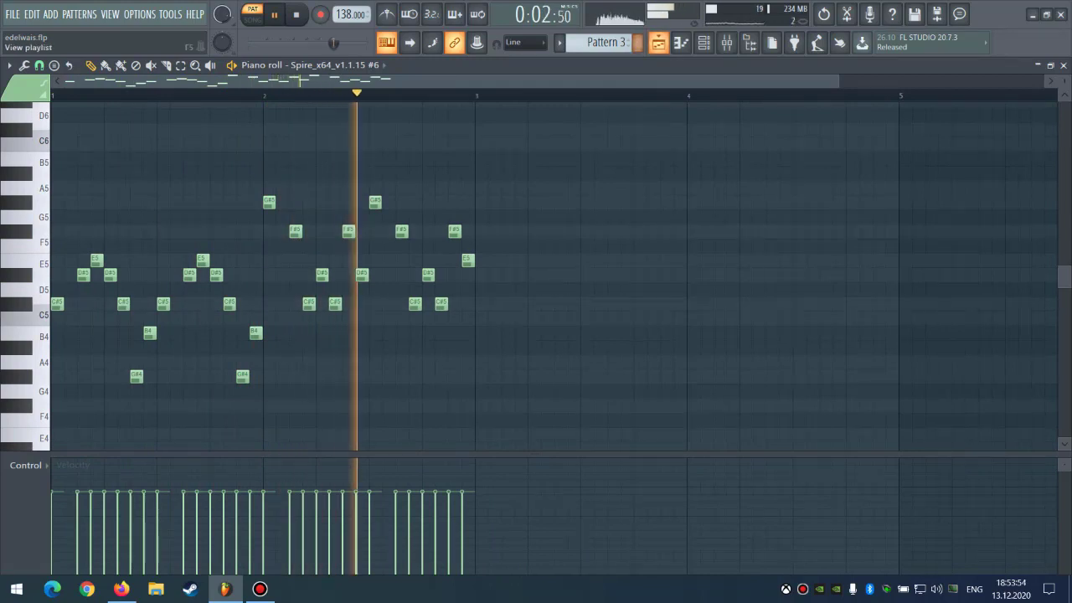
key(F5)
click(294, 201)
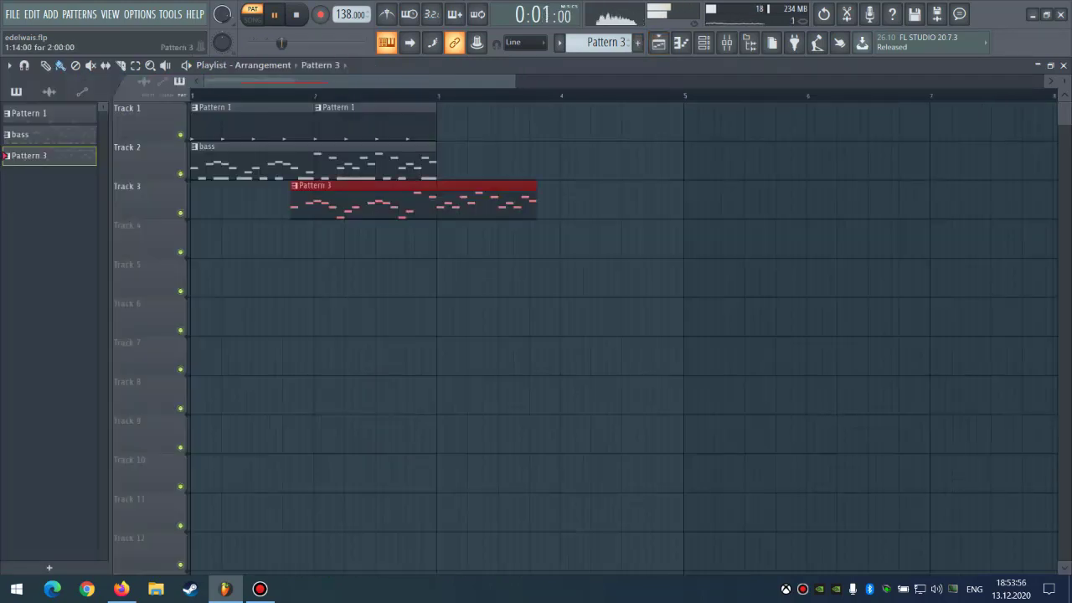
drag(329, 202, 228, 203)
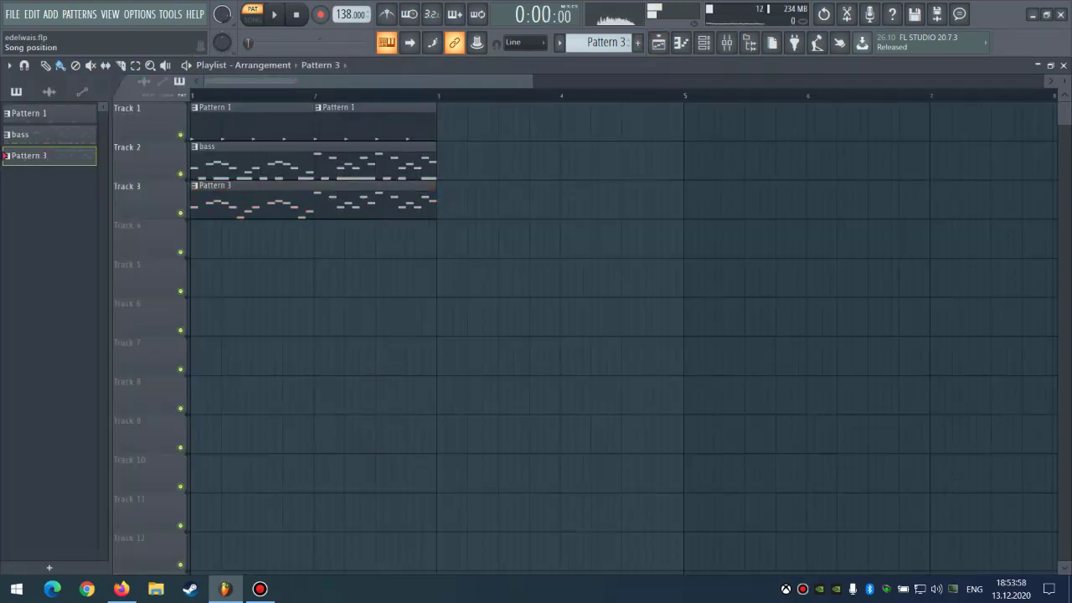
Cut the Spire #5 melody from the bass pattern and paste it onto the same channel in Pattern 3.
key(F7)
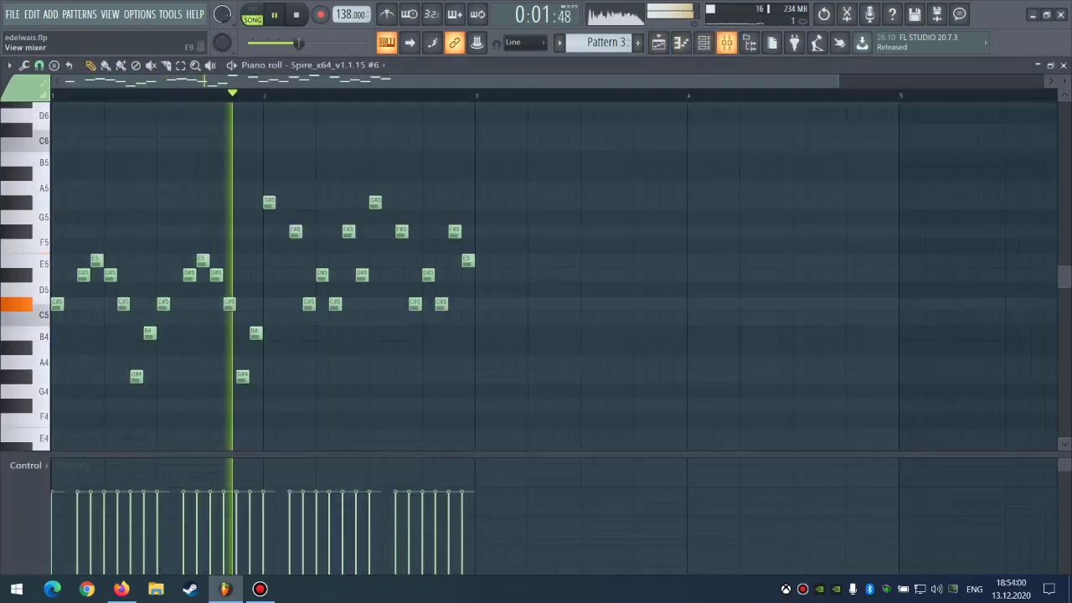
click(704, 43)
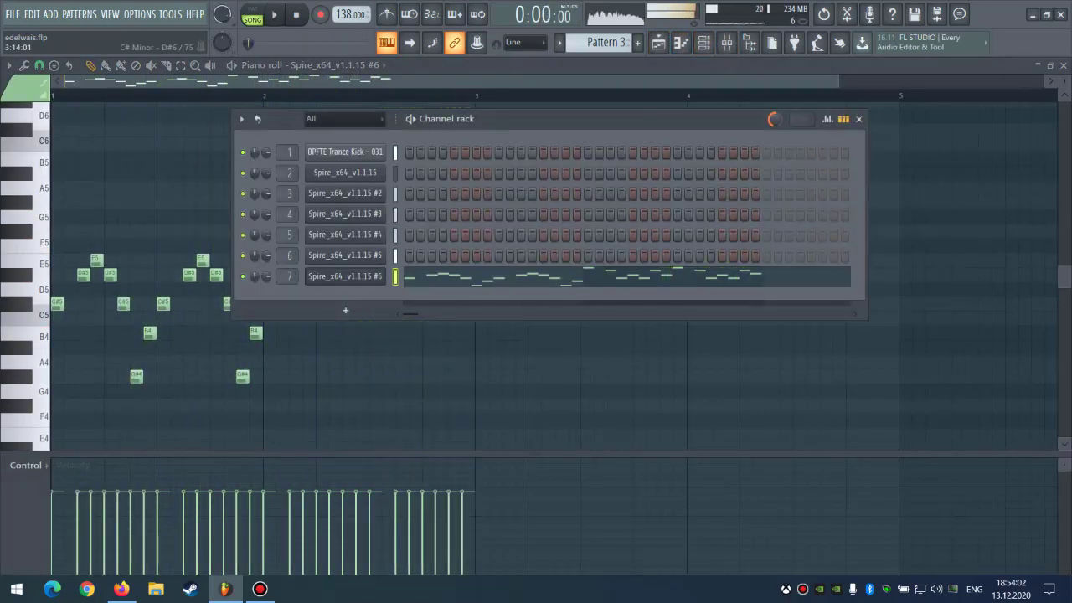
scroll(604, 43, up, 1)
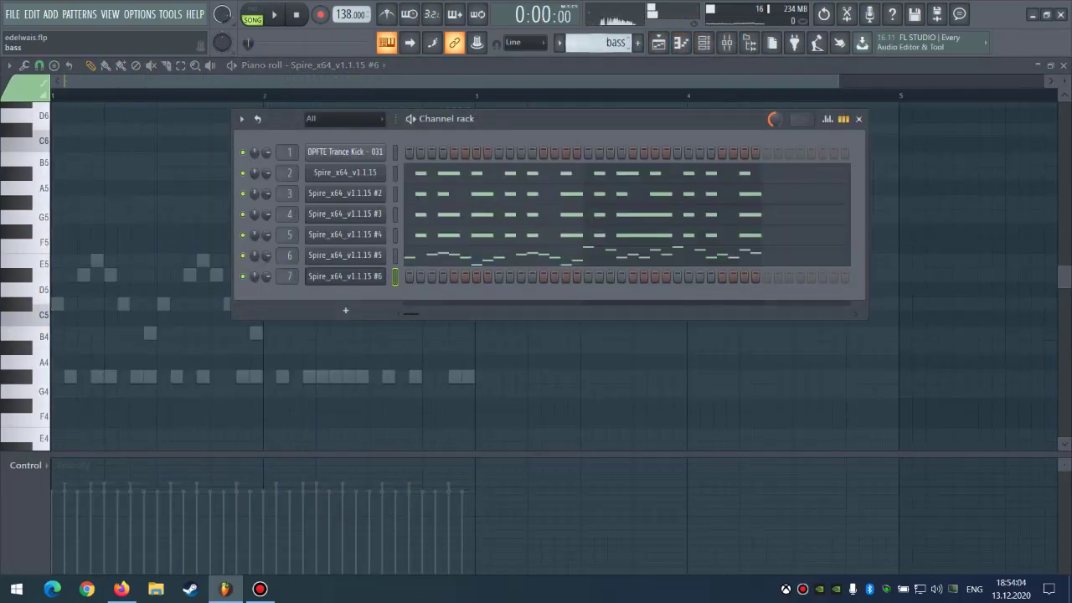
key(ctrl+x)
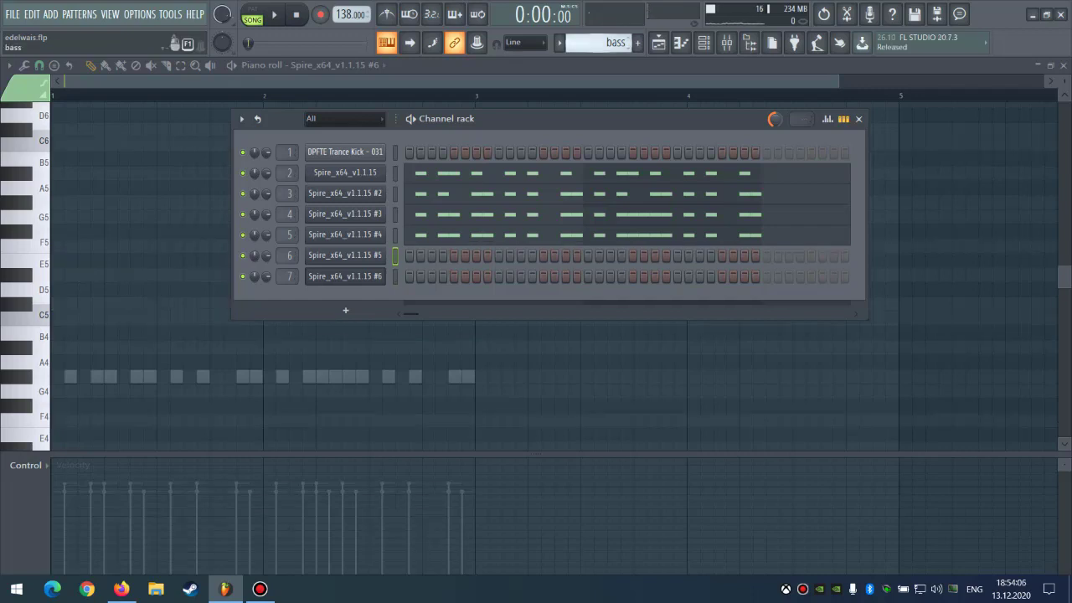
scroll(605, 43, down, 1)
key(ctrl+v)
click(858, 119)
key(space)
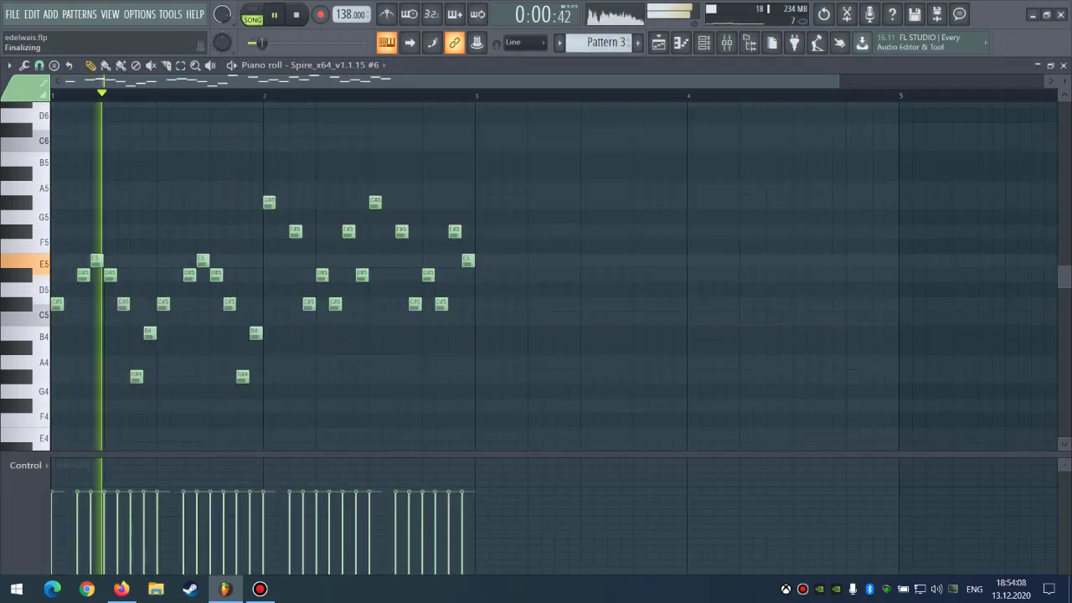
Find and preview the DPFTE Closed Hat - 020 sample in the sample pack's DPFTE Closed Hats folder.
key(F5)
key(F6)
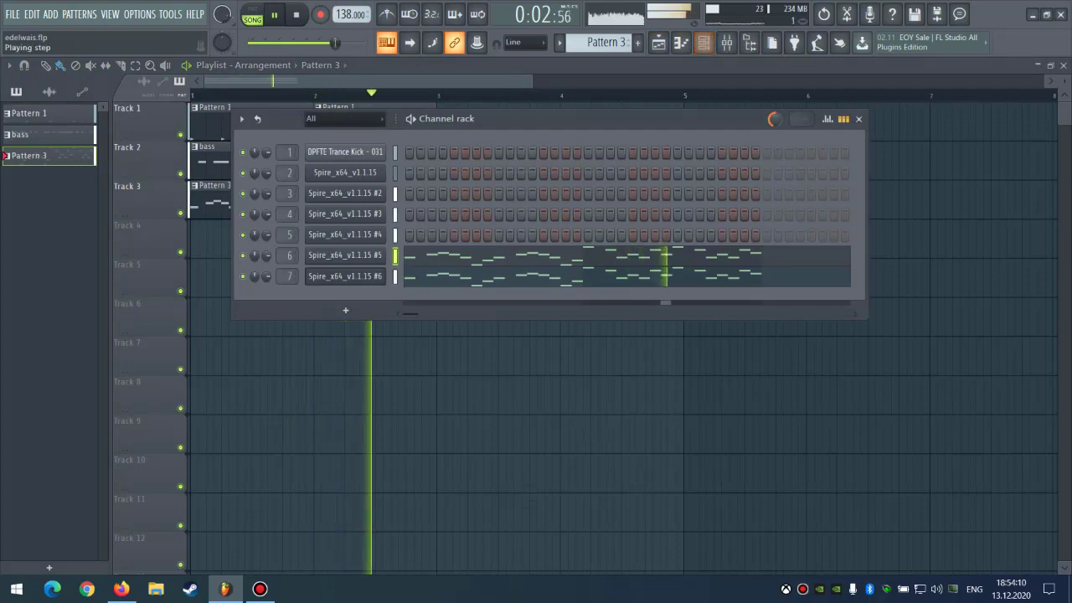
key(F6)
scroll(228, 279, up, 1)
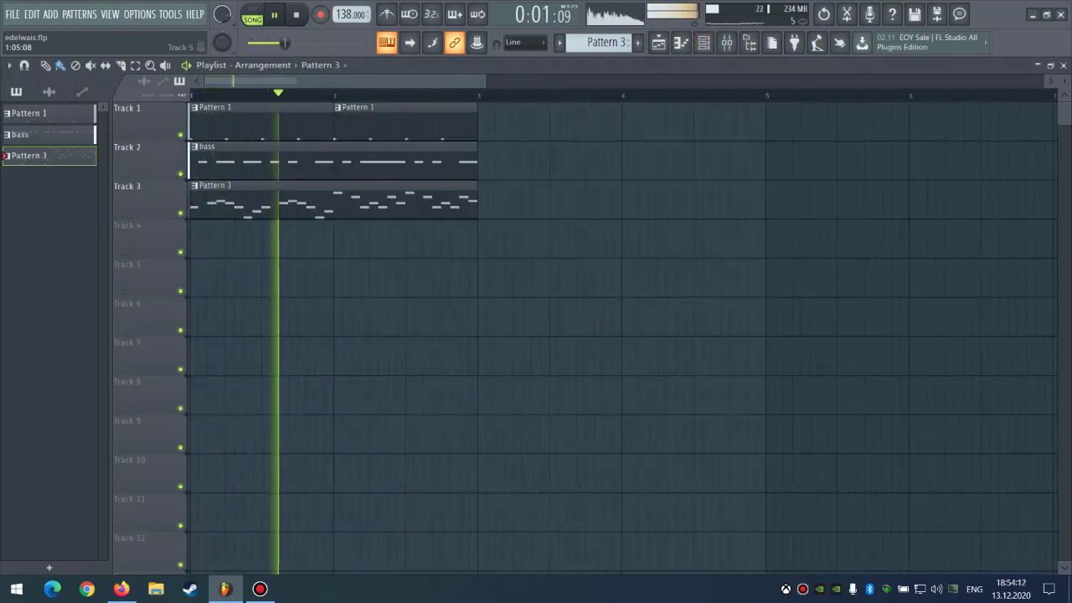
key(alt+F8)
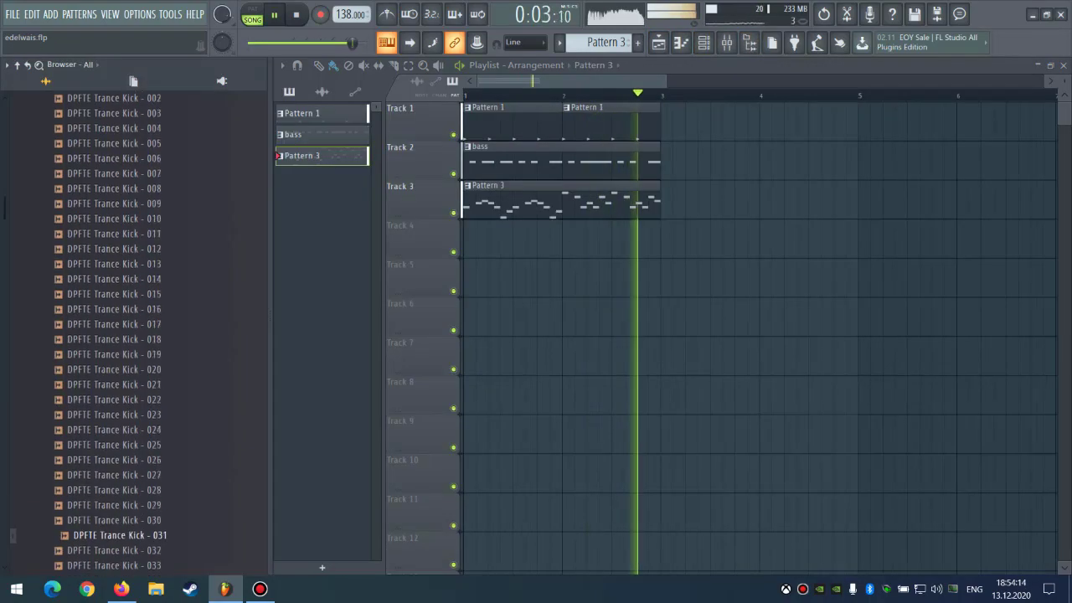
scroll(134, 335, up, 8)
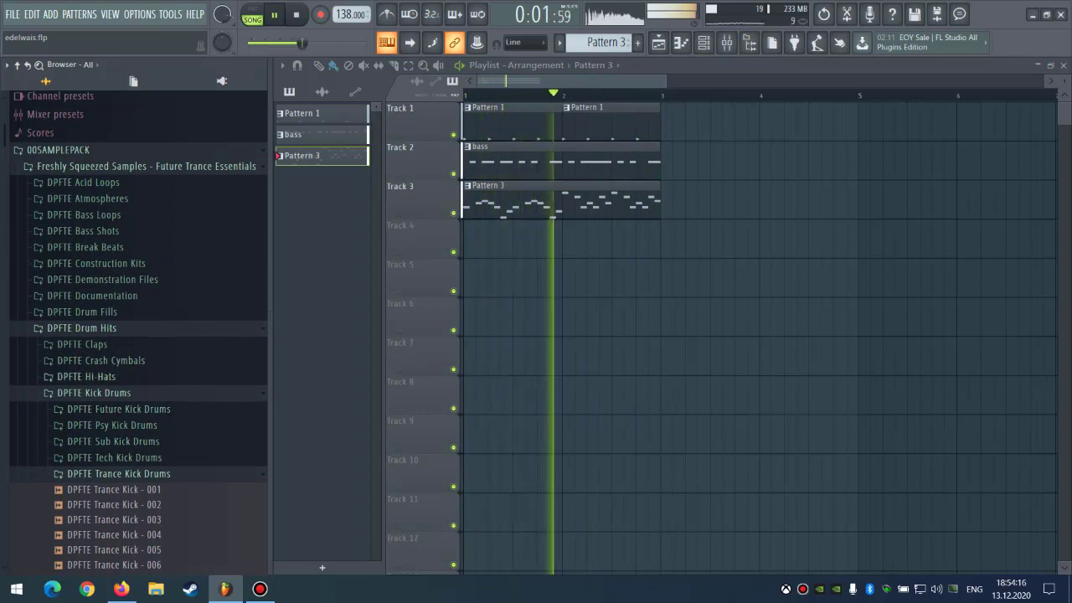
click(87, 378)
click(94, 392)
click(96, 397)
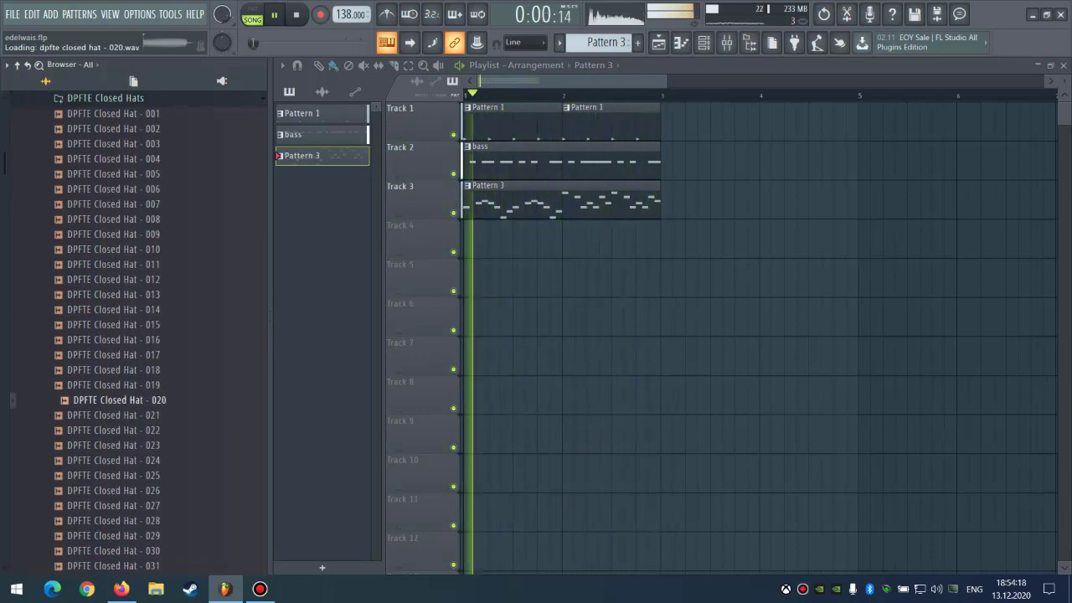
Create a new empty pattern and place it on Track 4 of the playlist at bars 1 and 2.
key(F4)
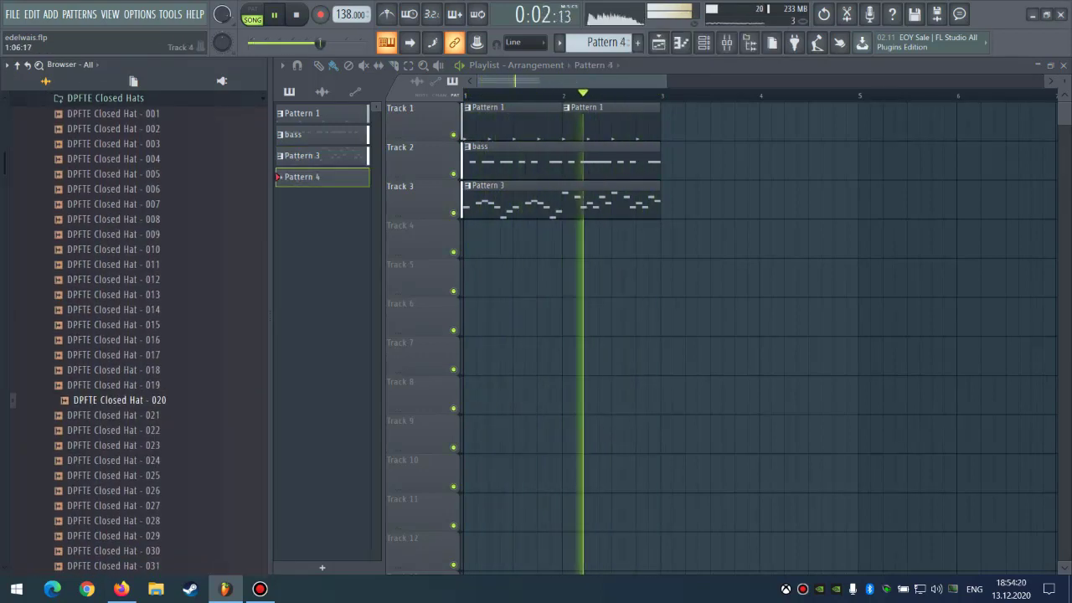
click(500, 239)
click(578, 239)
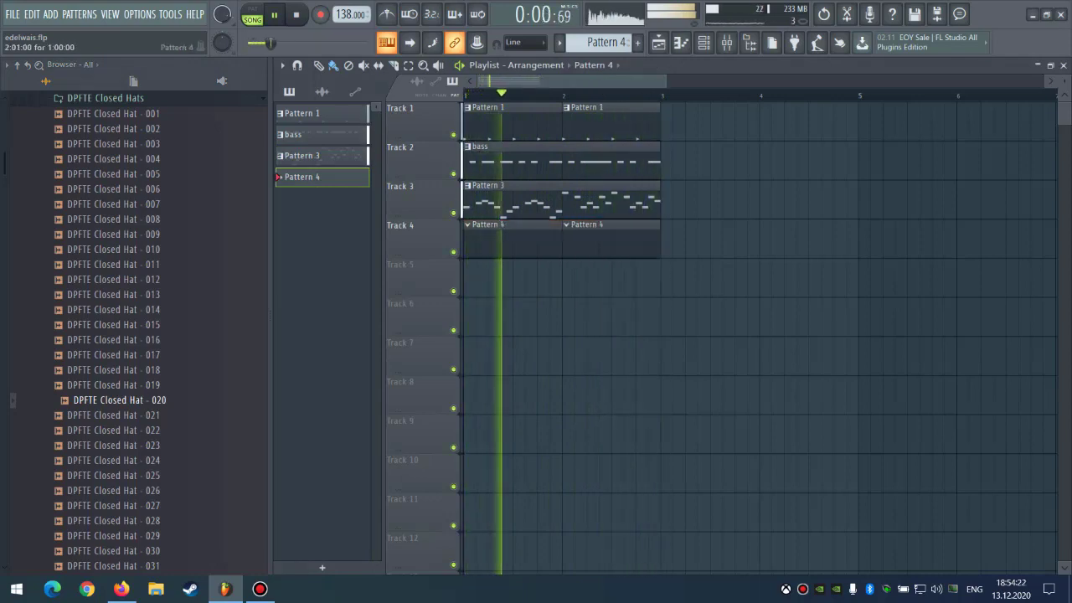
Rename Pattern 3 to "arp".
double_click(552, 201)
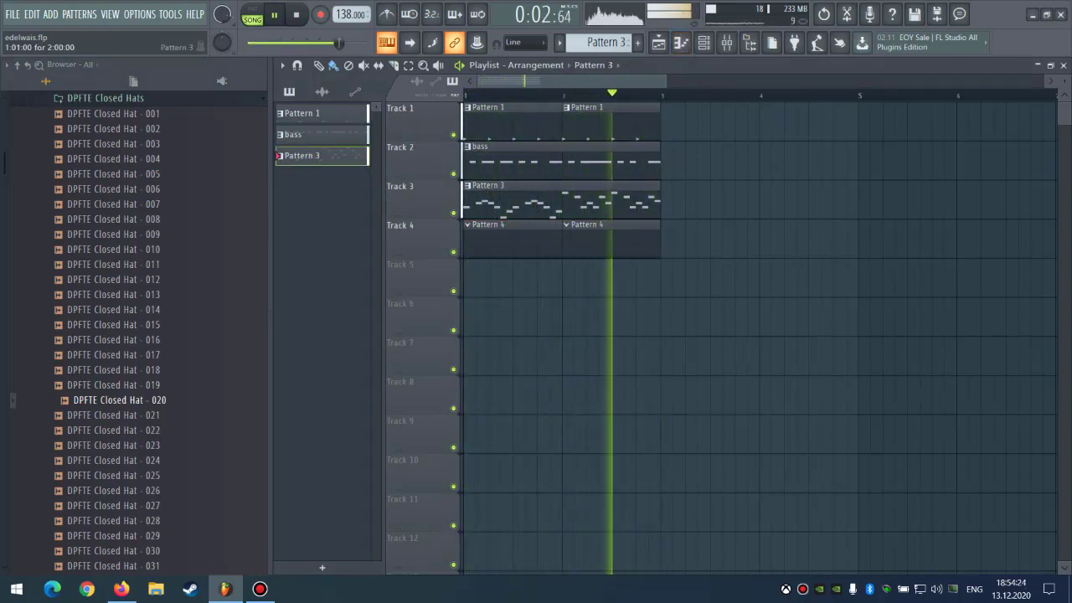
key(F2)
text(arp)
key(Return)
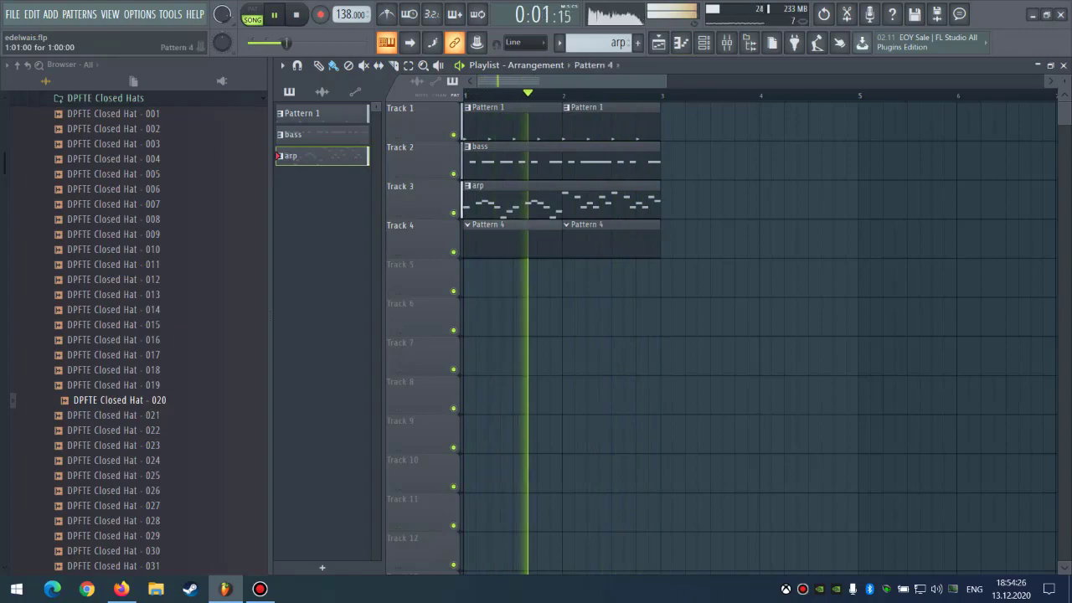
key(F1)
key(ctrl+w)
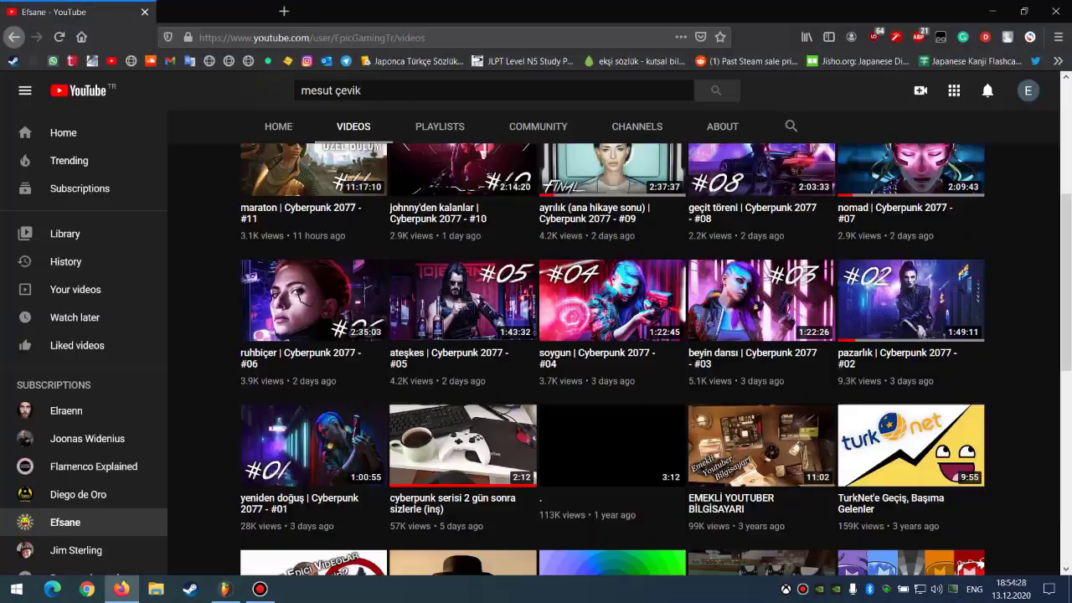
key(alt+Tab)
Rename Pattern 4 to "ch".
key(F2)
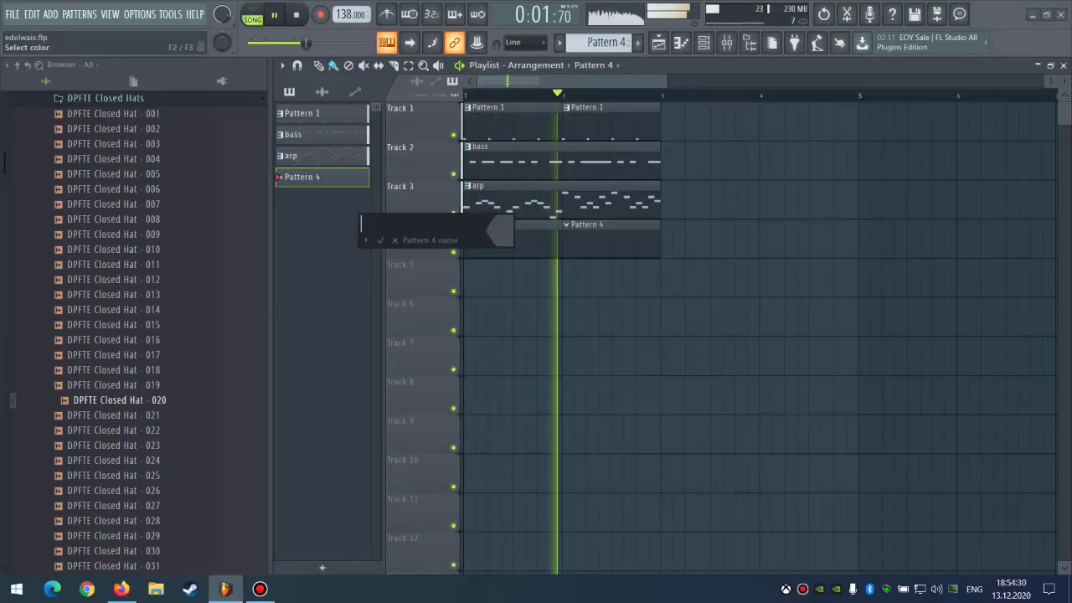
text(ch)
key(Return)
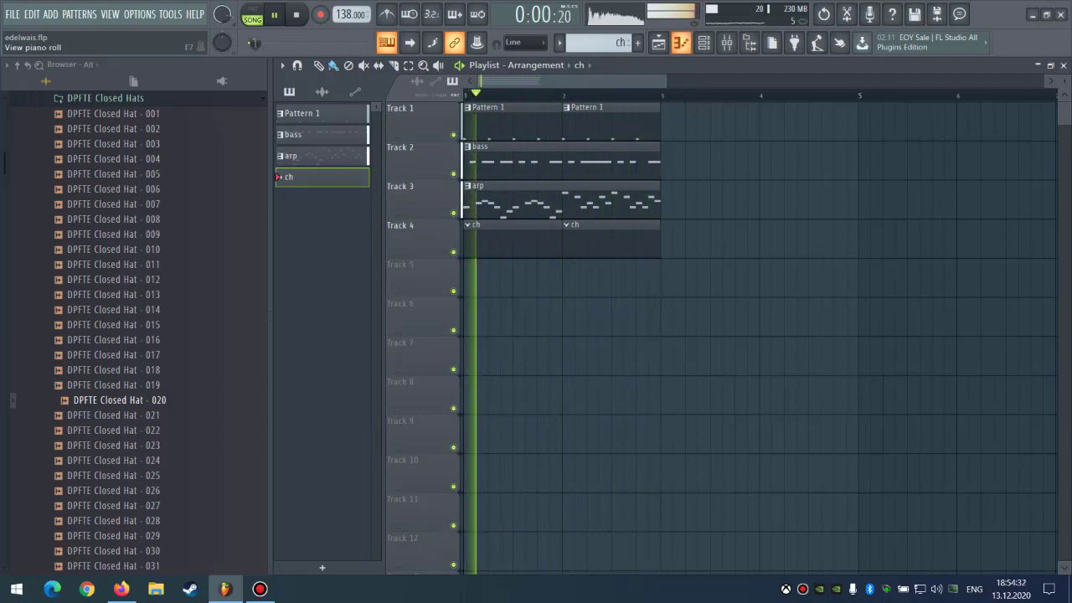
Add the DPFTE Closed Hat - 020 sample as a new channel above the trance kick.
key(F7)
key(F6)
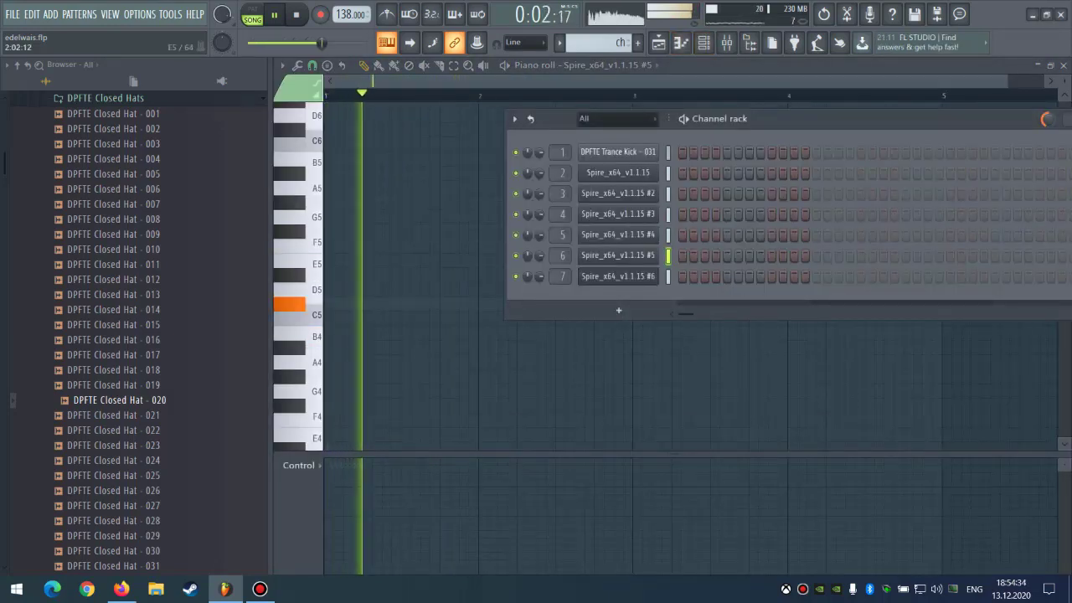
drag(119, 400, 607, 175)
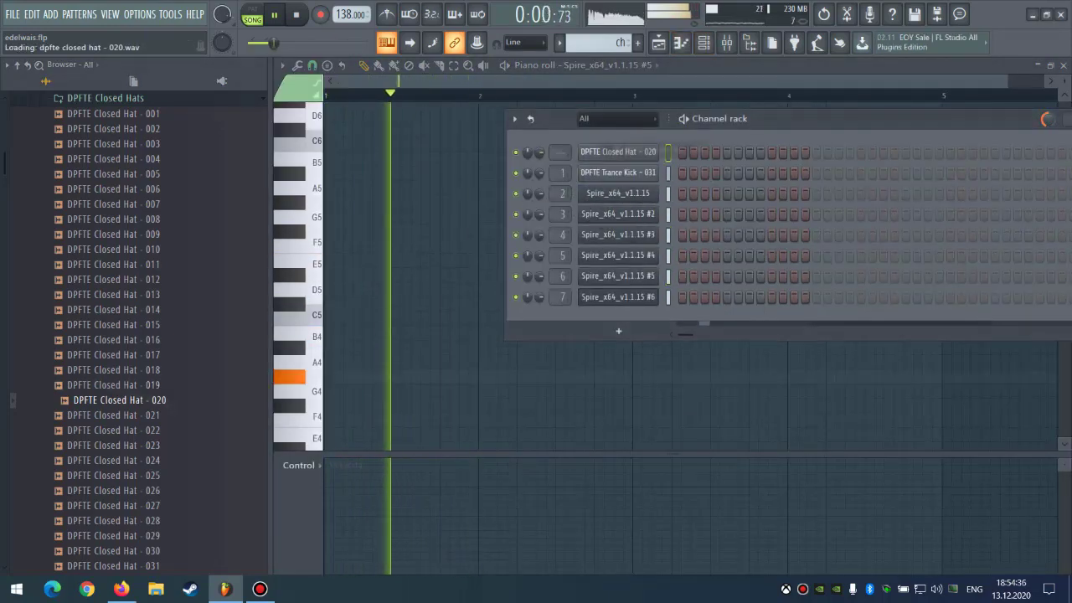
key(F6)
Draw a C5 note at the start of bar 1 for the closed hat and duplicate it into four consecutive notes.
click(611, 64)
click(616, 91)
scroll(393, 293, up, 2)
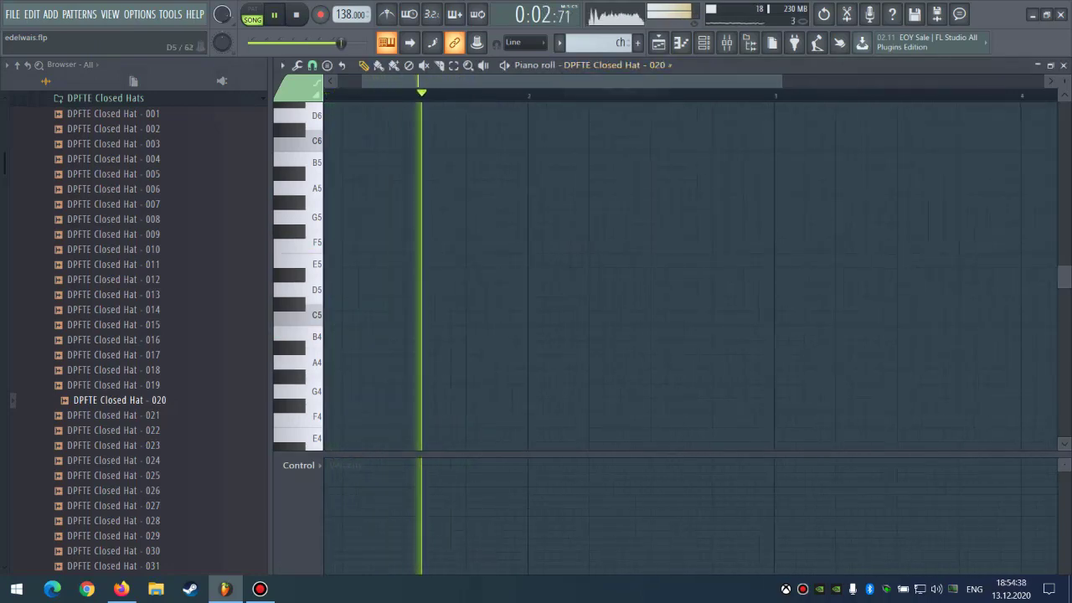
click(331, 310)
key(space)
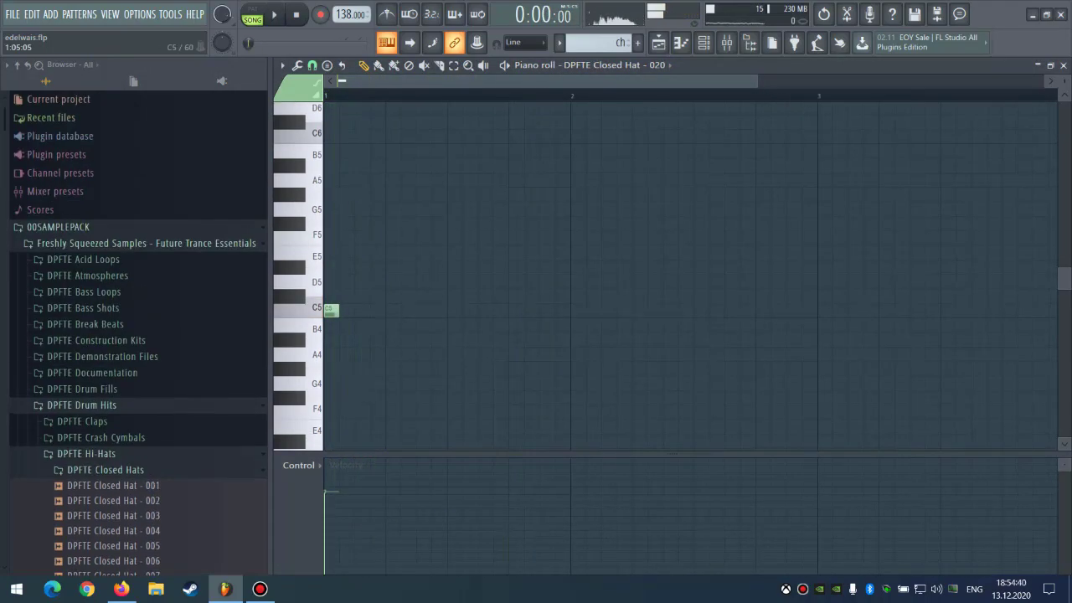
scroll(354, 311, down, 3)
scroll(336, 267, up, 3)
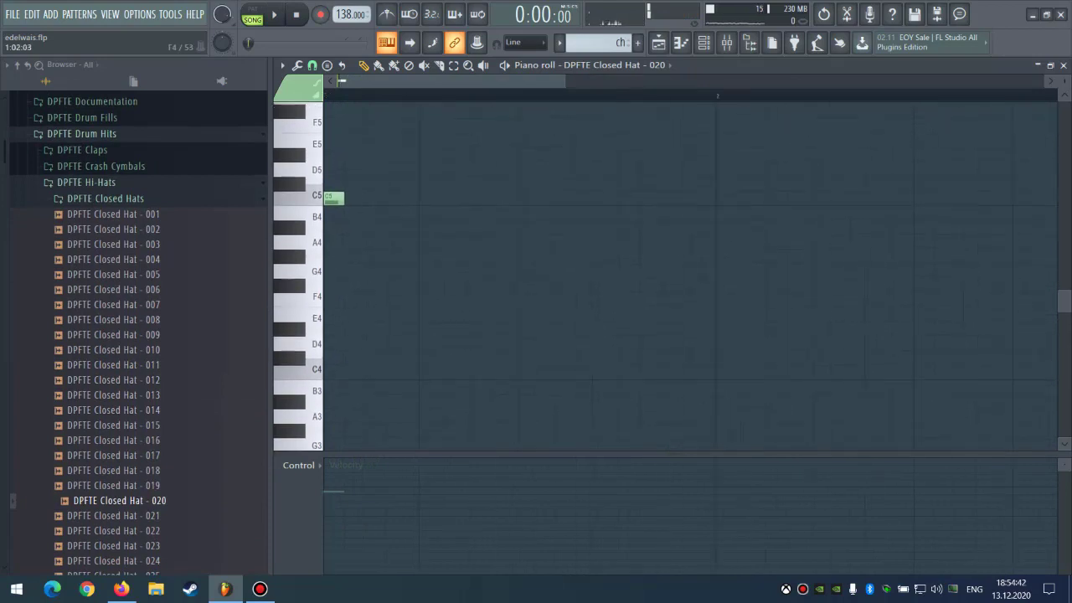
key(ctrl+b)
key(ctrl+b)
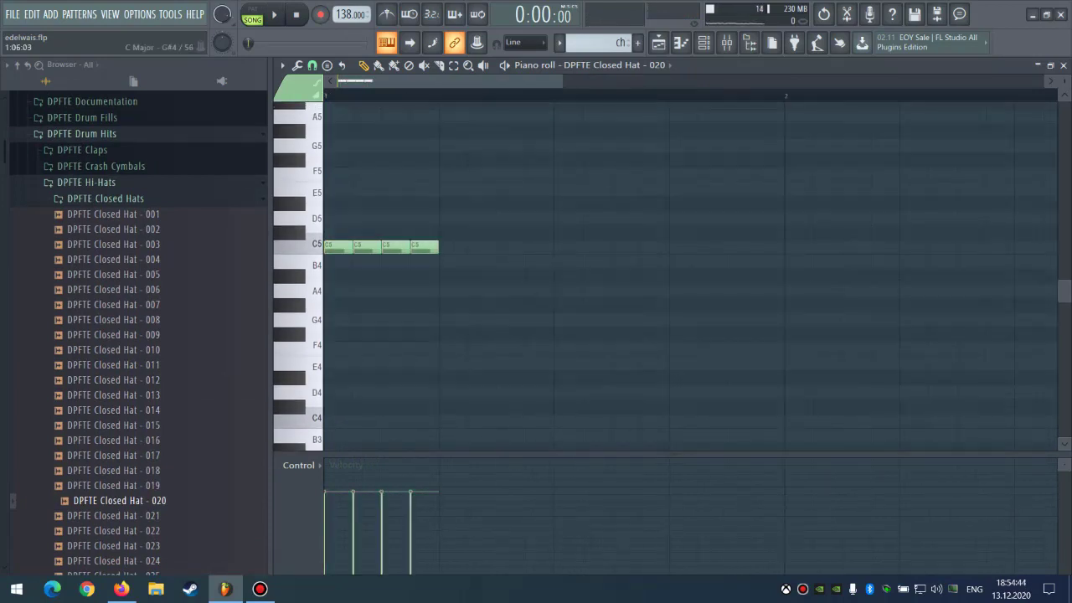
Lower the four closed hat notes to varied velocities, audition them and show the channel rack.
key(space)
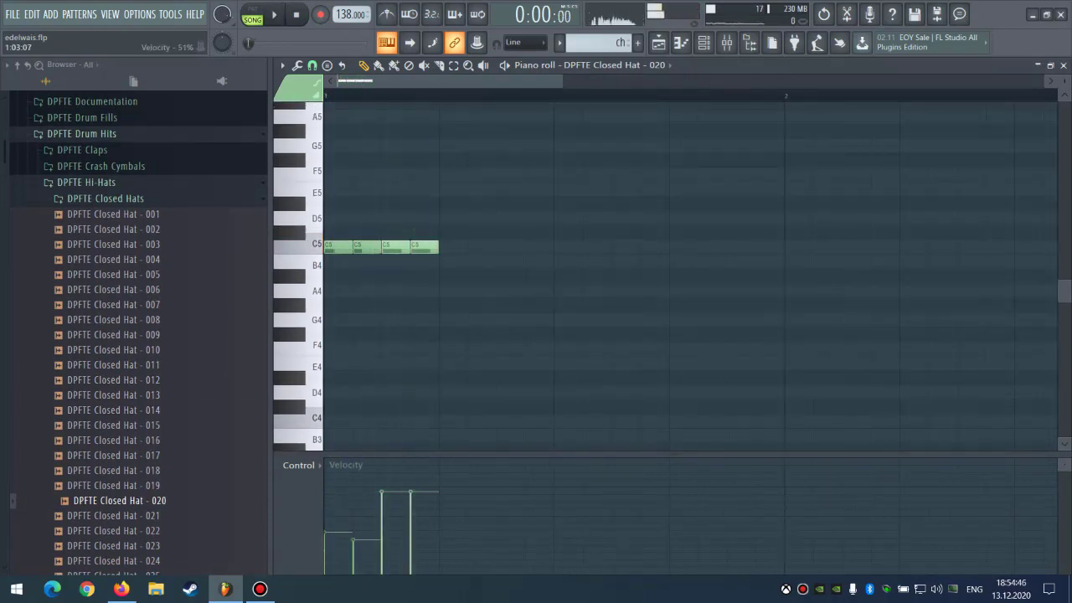
key(space)
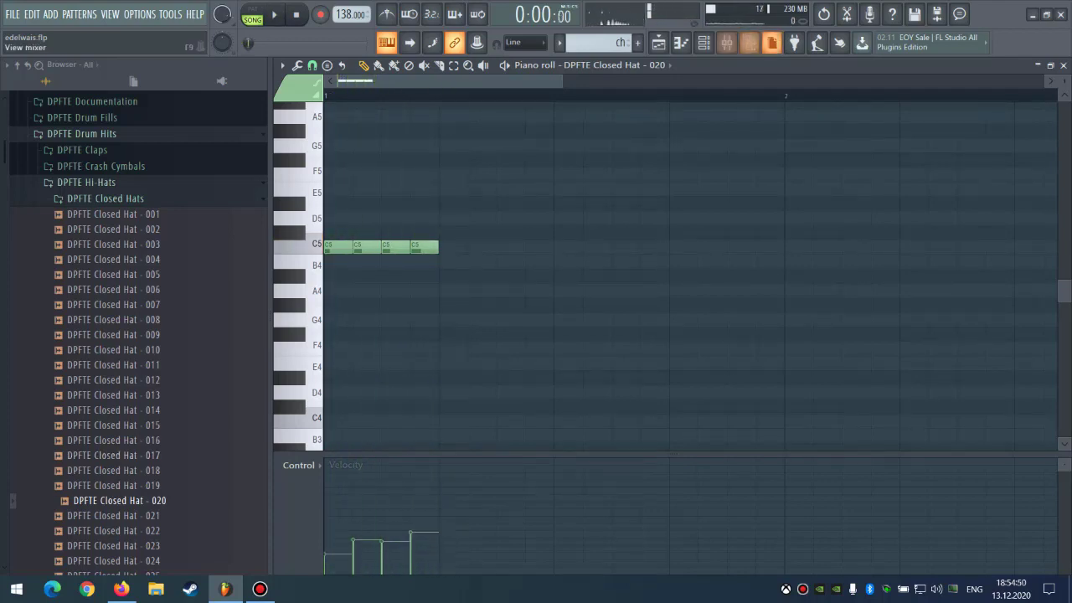
key(F6)
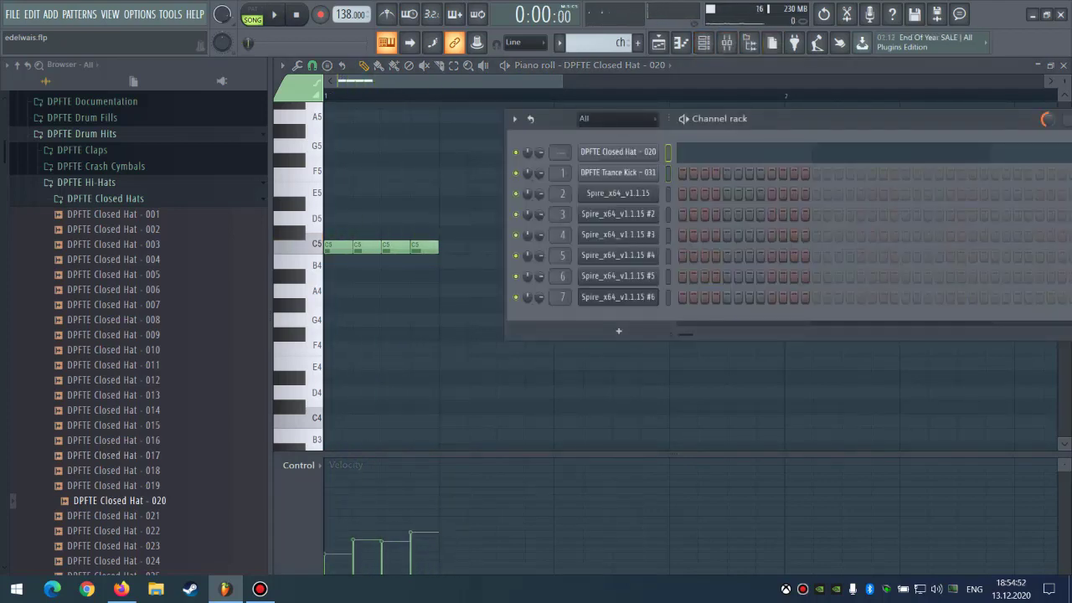
Swap the closed hat channel's sample for DPFTE Closed Hat - 009 and audition it with the song.
key(space)
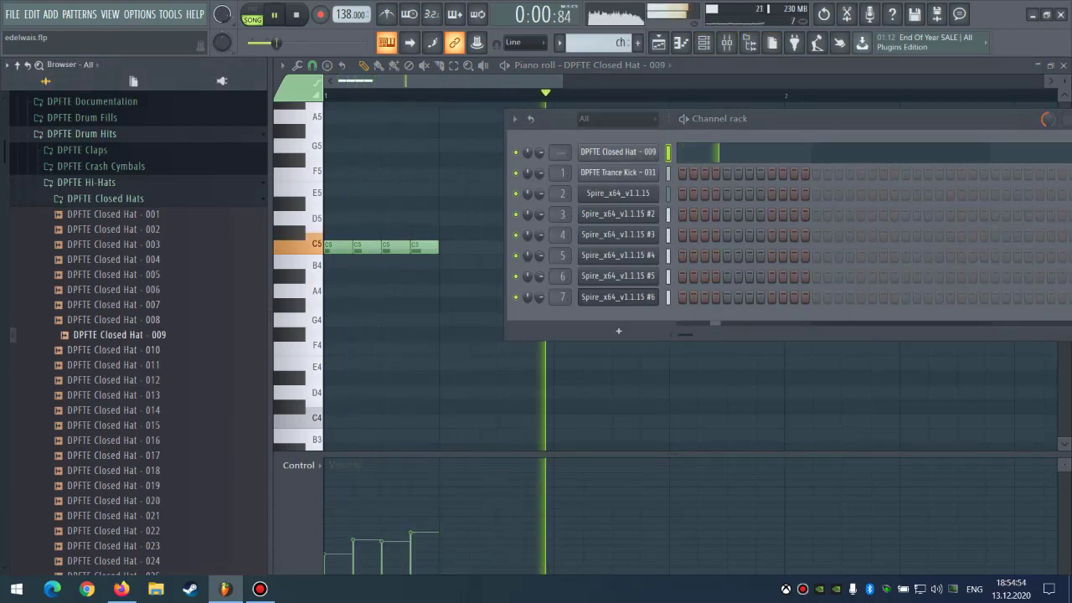
key(F6)
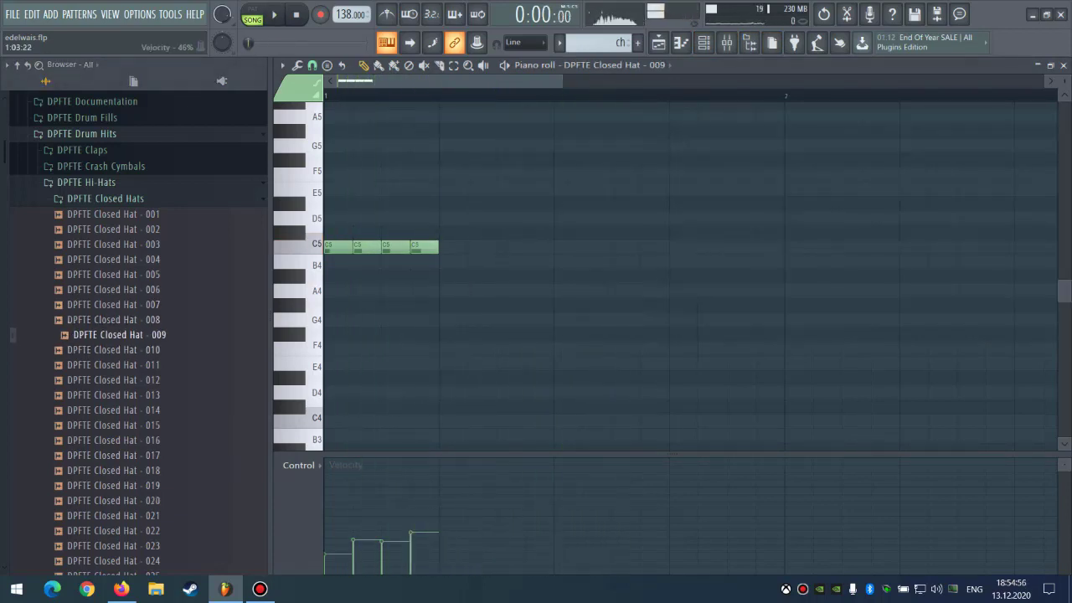
key(space)
key(space)
key(space)
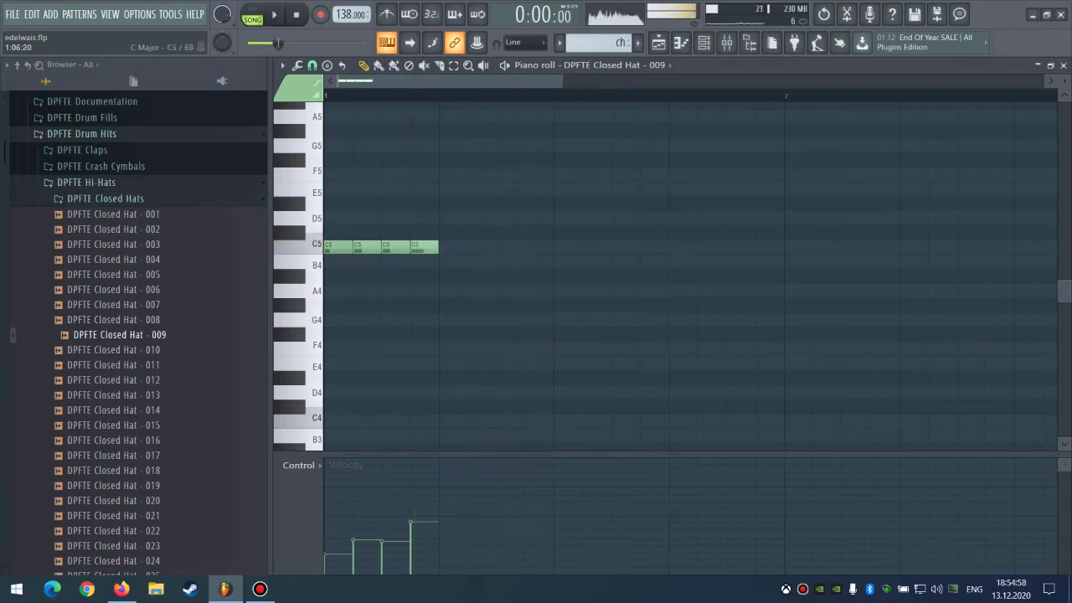
Raise the fourth closed hat note's velocity and duplicate the four notes into eight with varied velocities.
mouse_move(438, 533)
mouse_down()
mouse_move(439, 490)
mouse_move(456, 500)
mouse_up()
key(space)
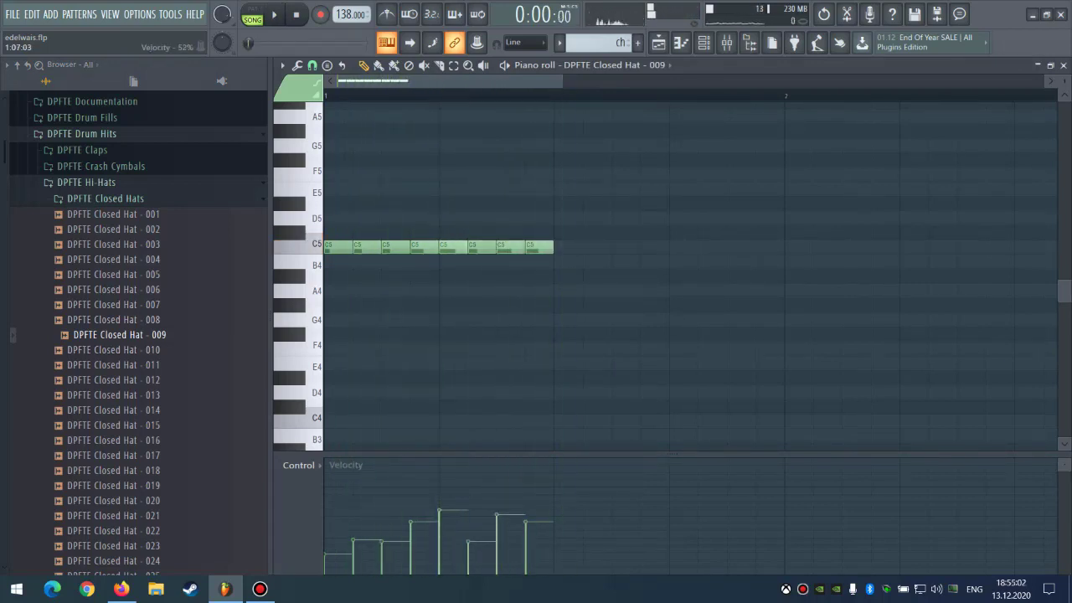
key(space)
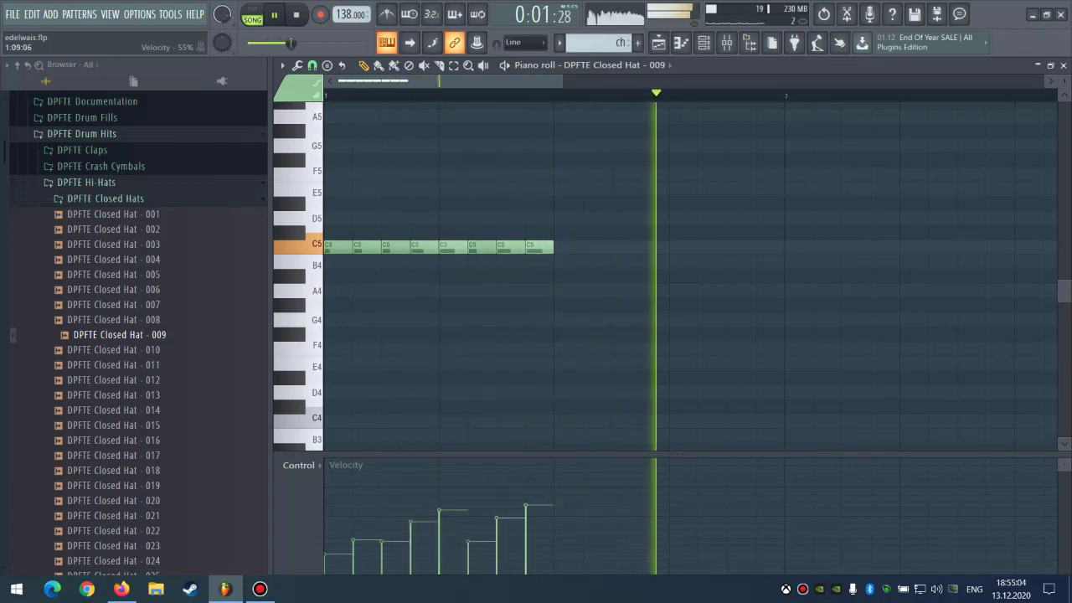
Duplicate the eight closed hat notes to fill bar 1 and raise the ninth note's velocity.
key(ctrl+b)
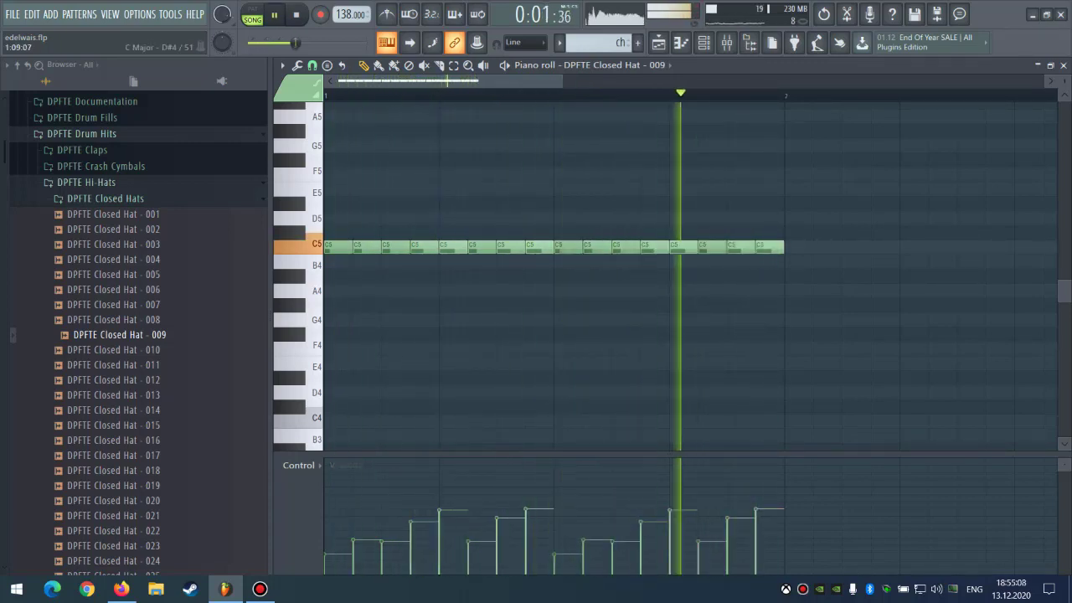
click(557, 524)
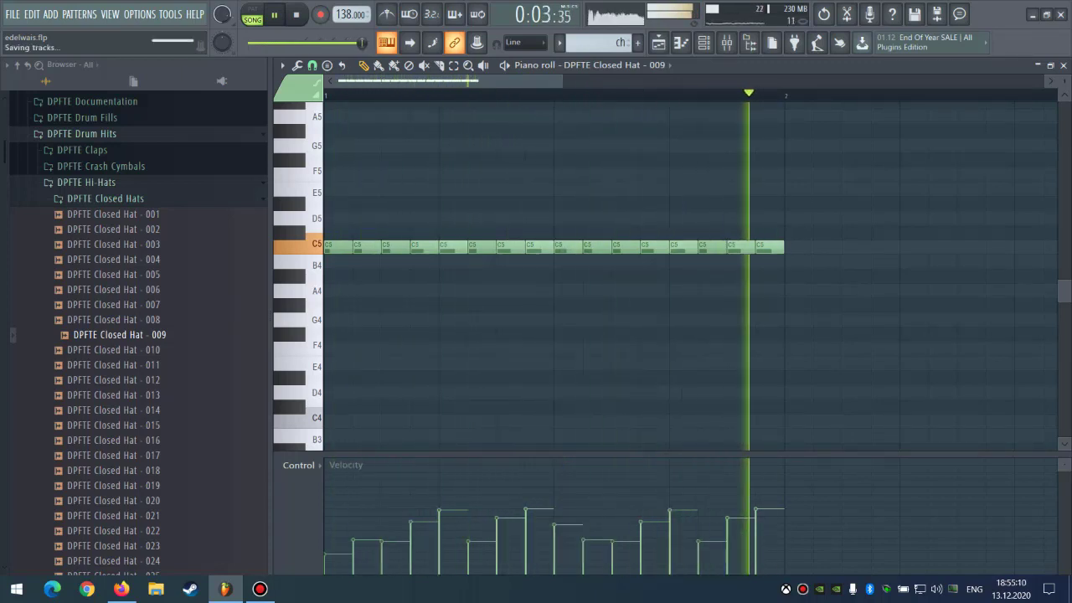
scroll(423, 234, down, 2)
scroll(397, 234, up, 2)
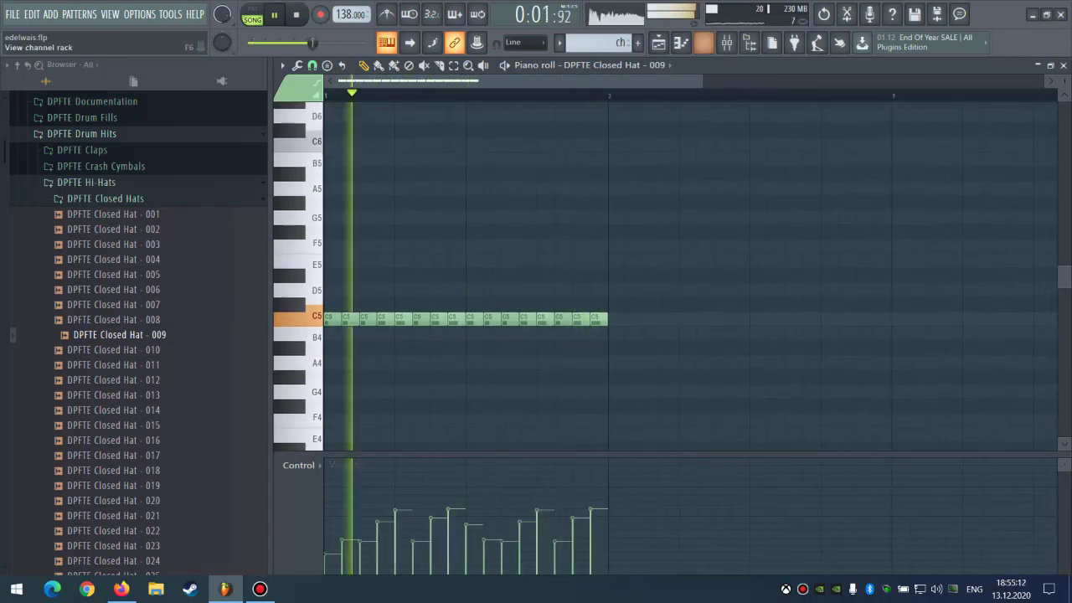
Replace the closed hat channel's sample with DPFTE Closed Hat - 007 while the song plays.
click(704, 42)
key(F6)
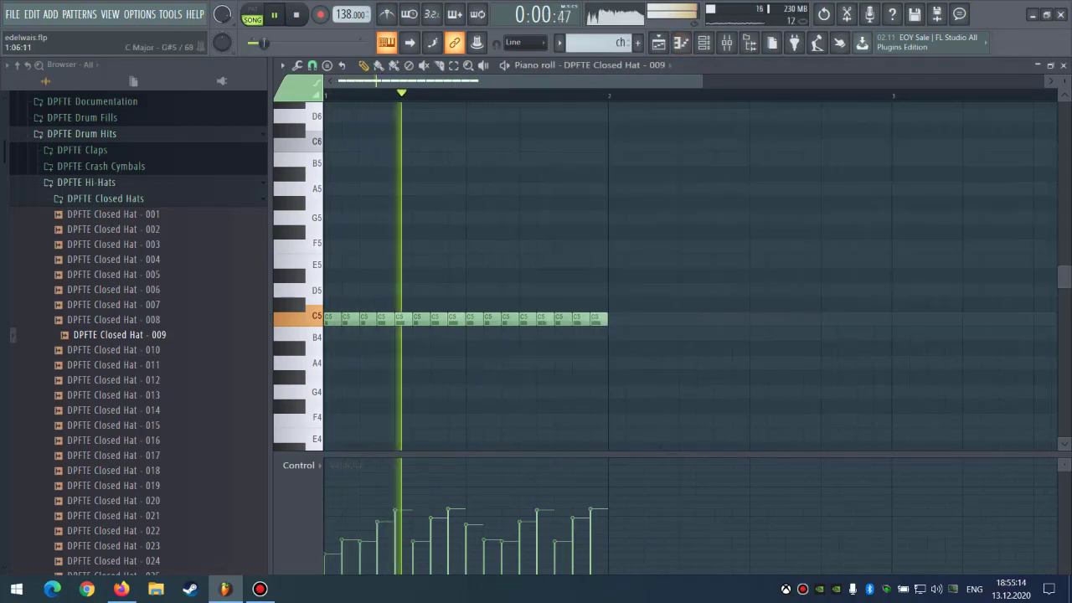
key(F5)
key(F9)
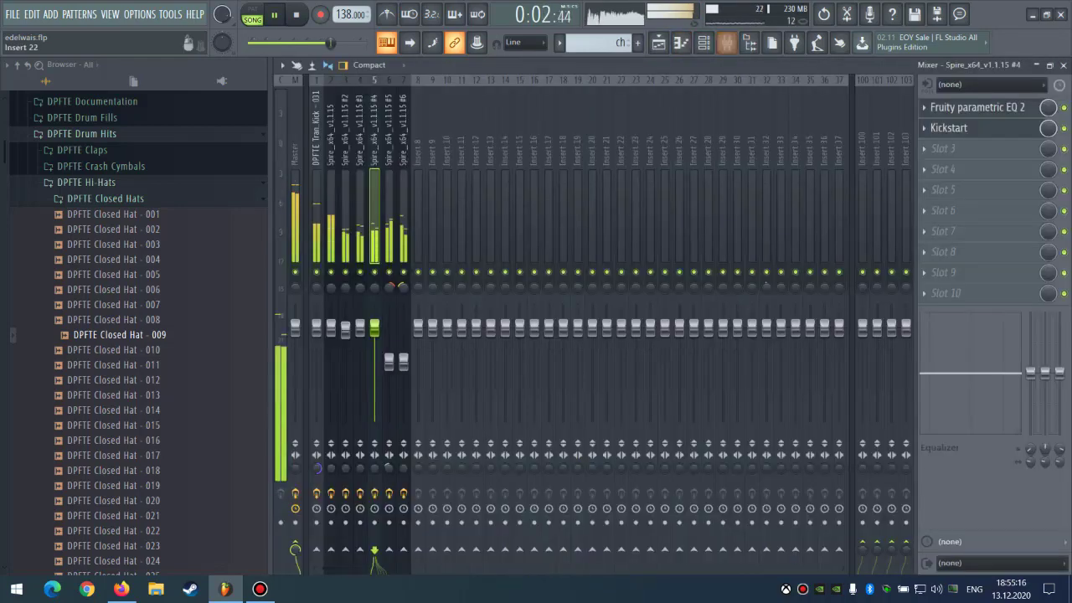
key(F6)
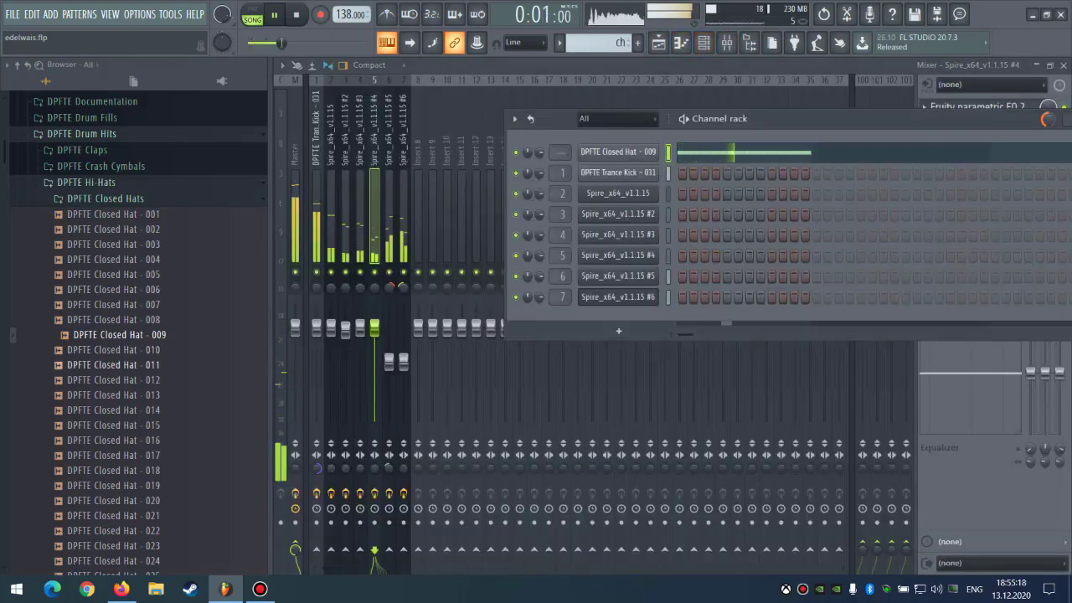
drag(114, 304, 675, 151)
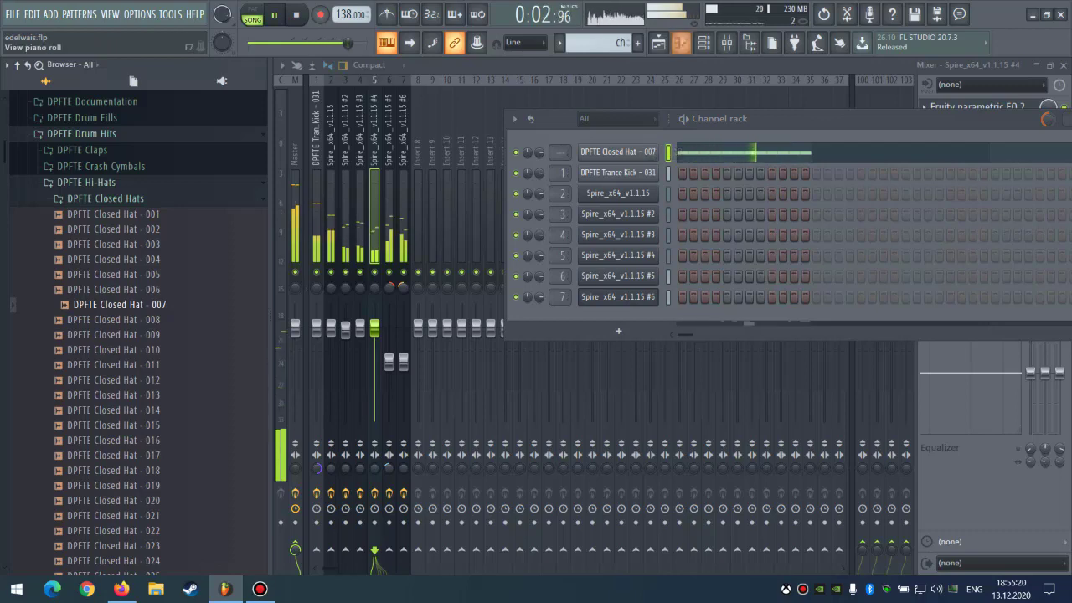
Try DPFTE Closed Hat samples 008 and 006 on the hat channel, settle on 005 and audition it.
click(681, 42)
drag(114, 319, 657, 152)
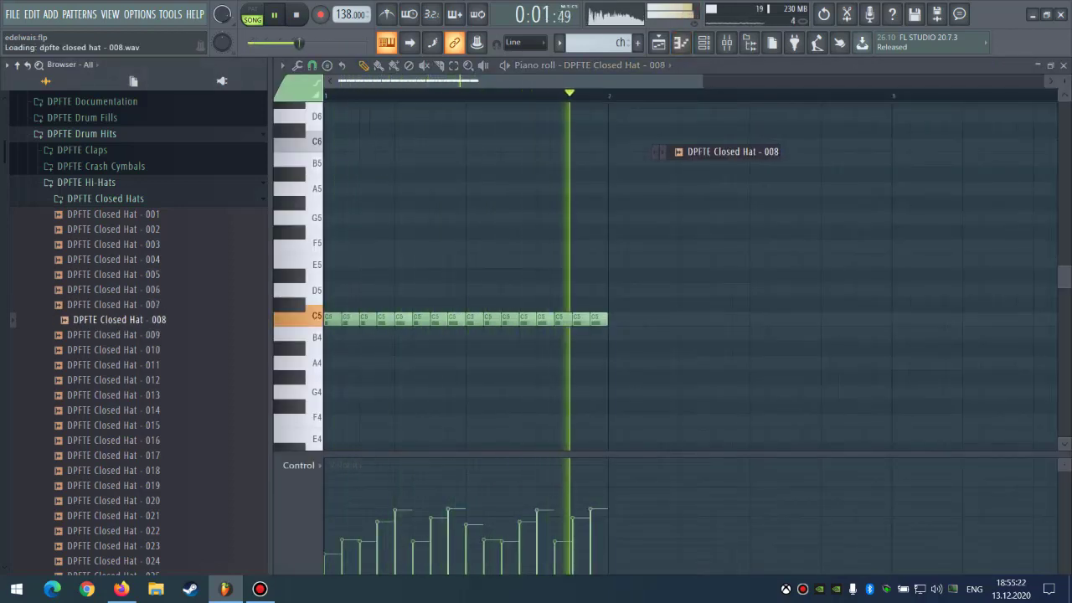
middle_click(117, 290)
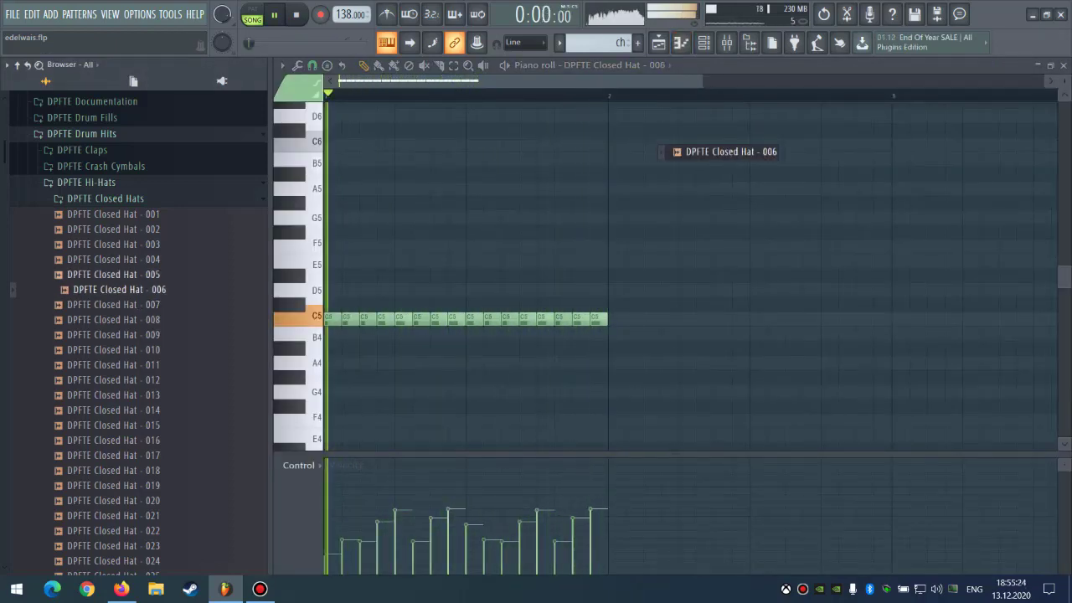
middle_click(117, 275)
key(space)
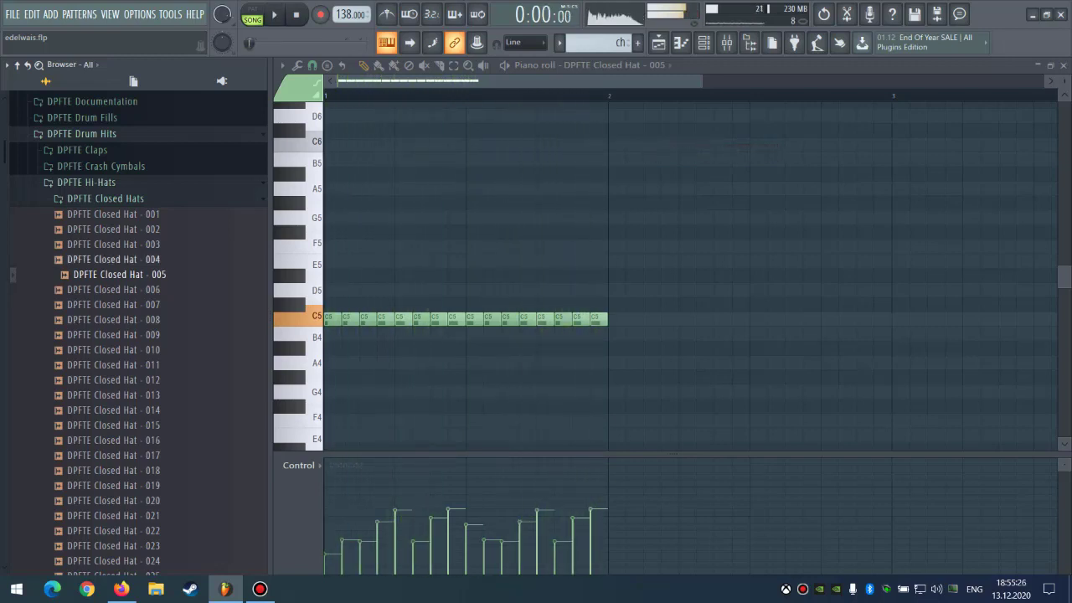
key(space)
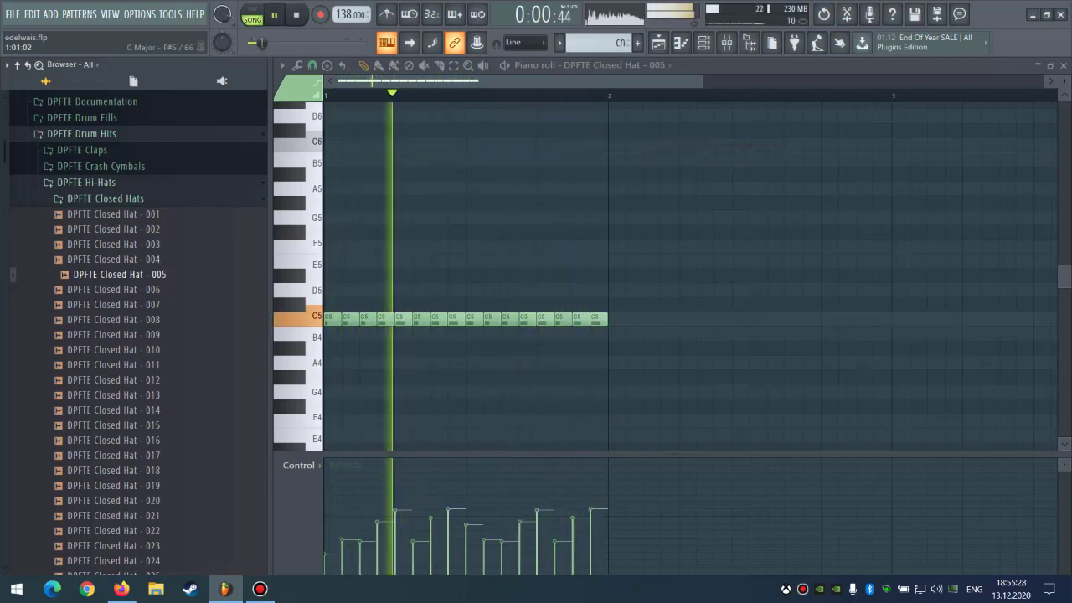
Route the closed hat channel to mixer insert 8 and load Fruity Parametric EQ 2 in its first effect slot.
click(704, 43)
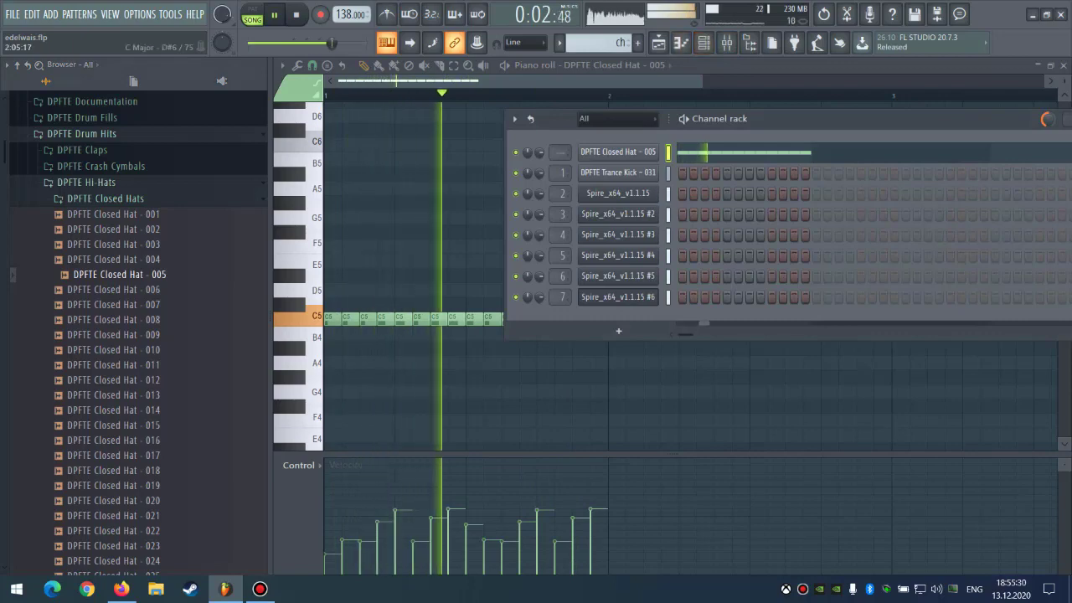
key(ctrl+l)
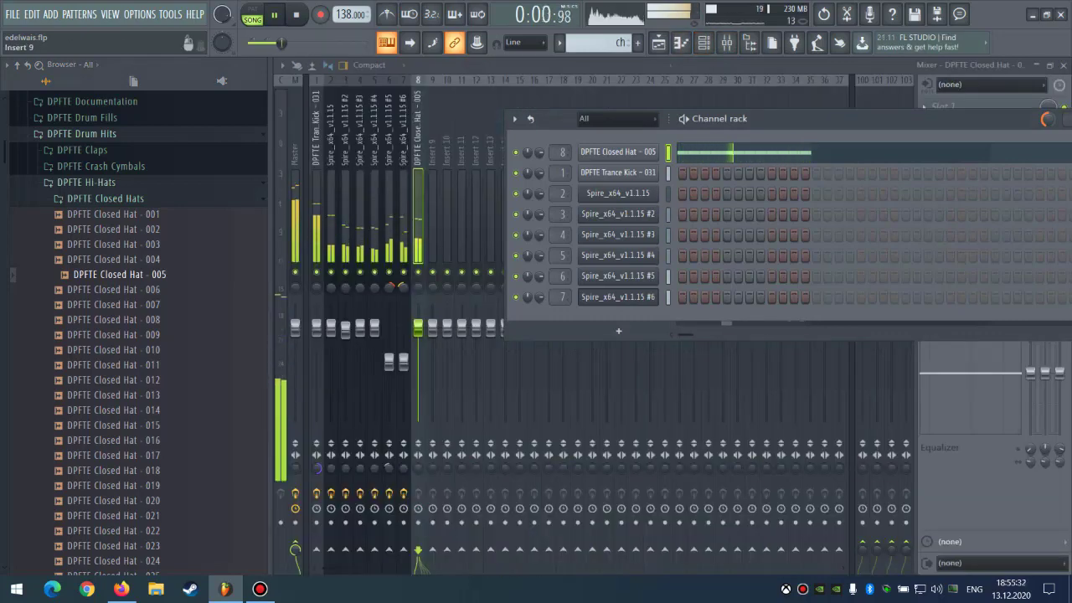
key(F6)
click(925, 107)
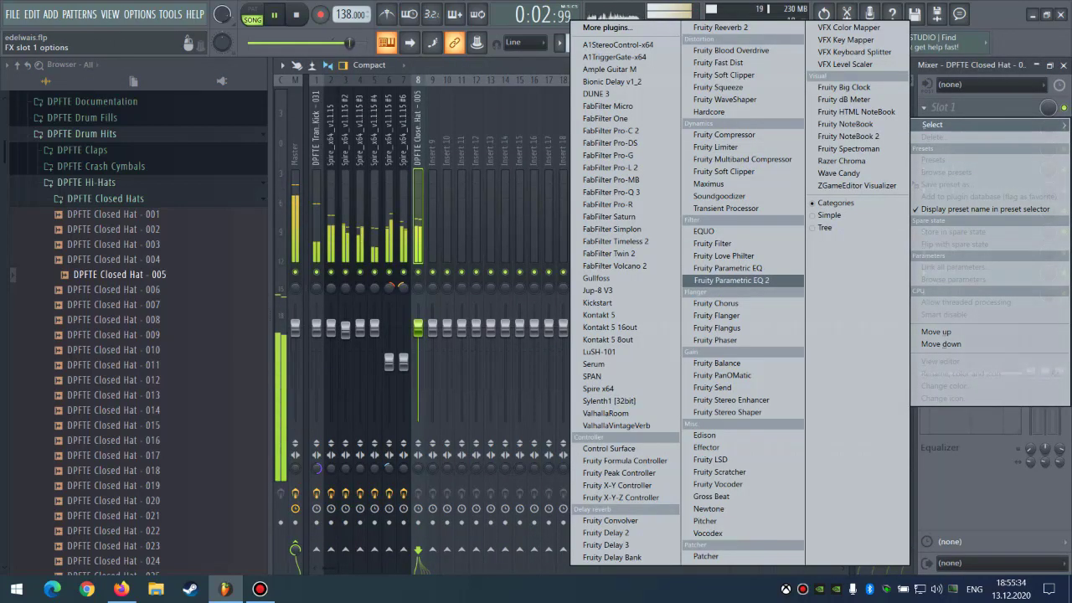
click(737, 280)
EQ the closed hat with a low cut, a dip at 1193 Hz and a 2.6 dB boost at 10239 Hz, and lower its fader slightly.
drag(379, 265, 418, 325)
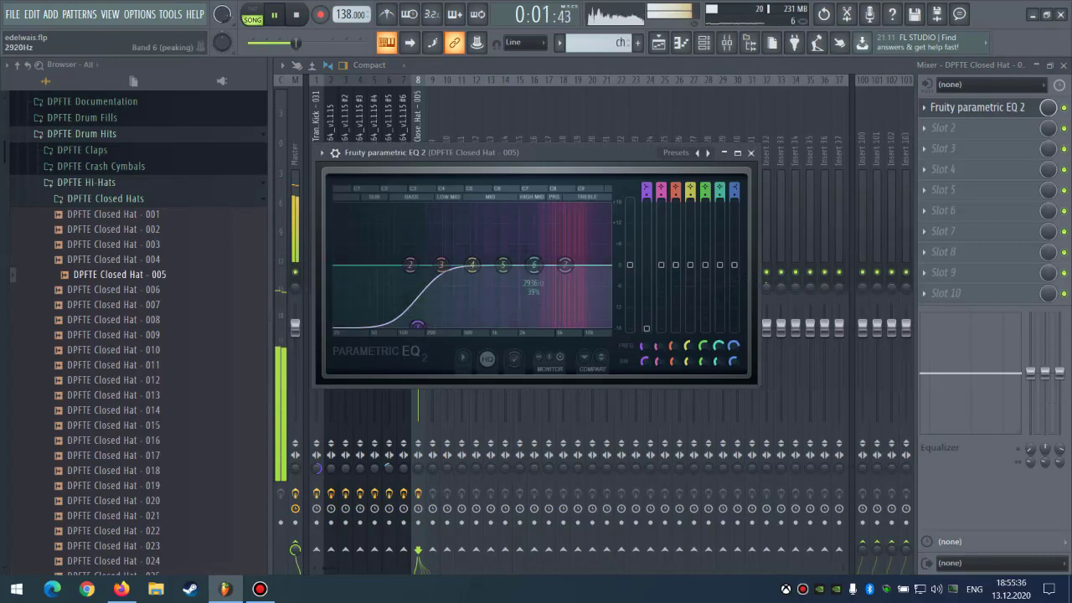
mouse_move(503, 264)
mouse_down()
mouse_move(511, 281)
mouse_move(497, 279)
mouse_up()
drag(418, 325, 430, 325)
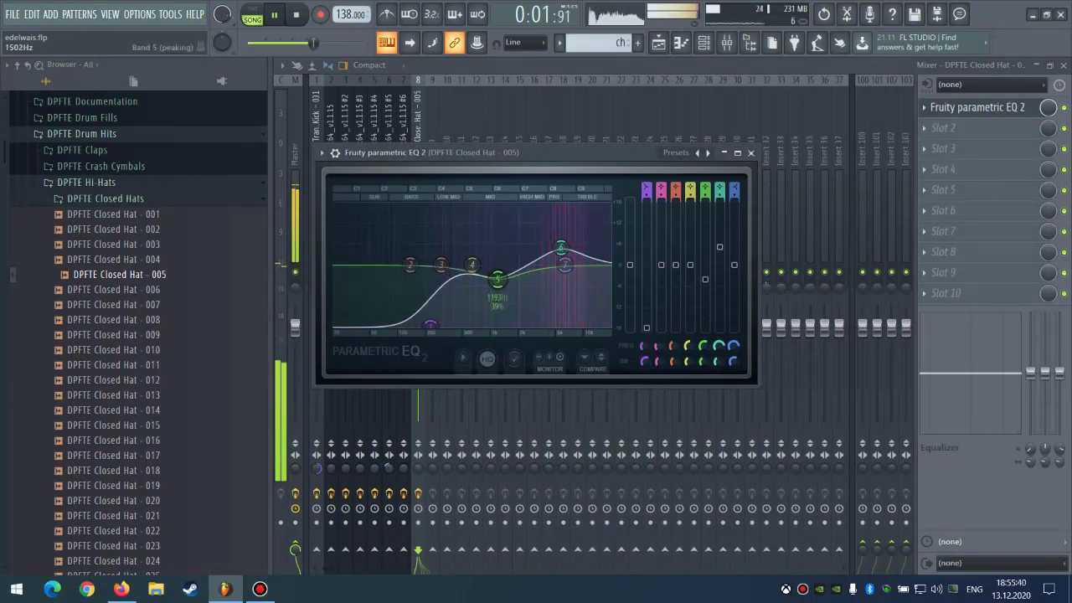
drag(562, 248, 584, 255)
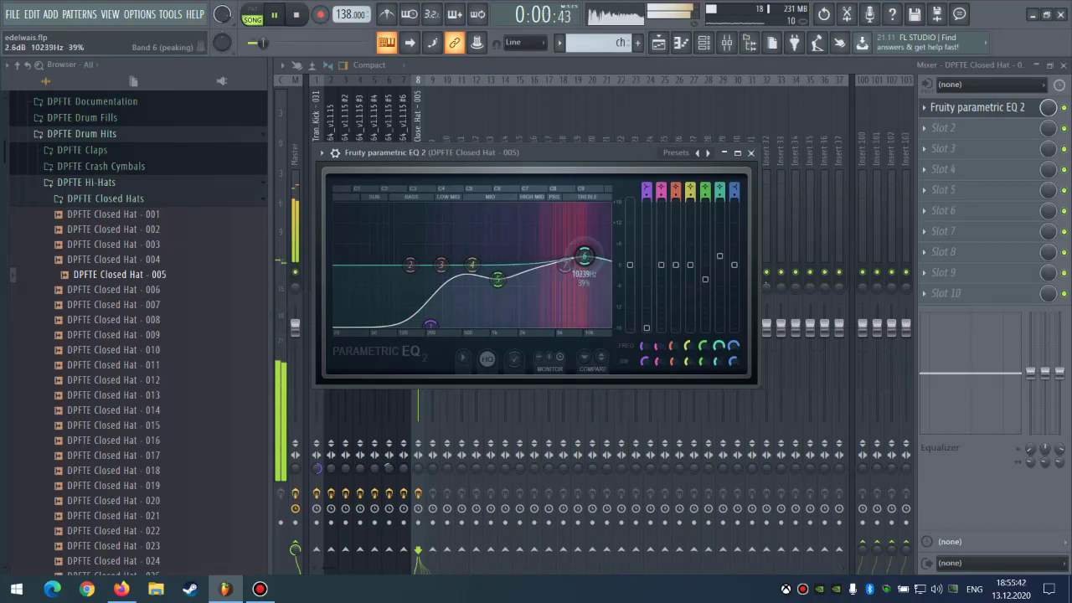
key(Escape)
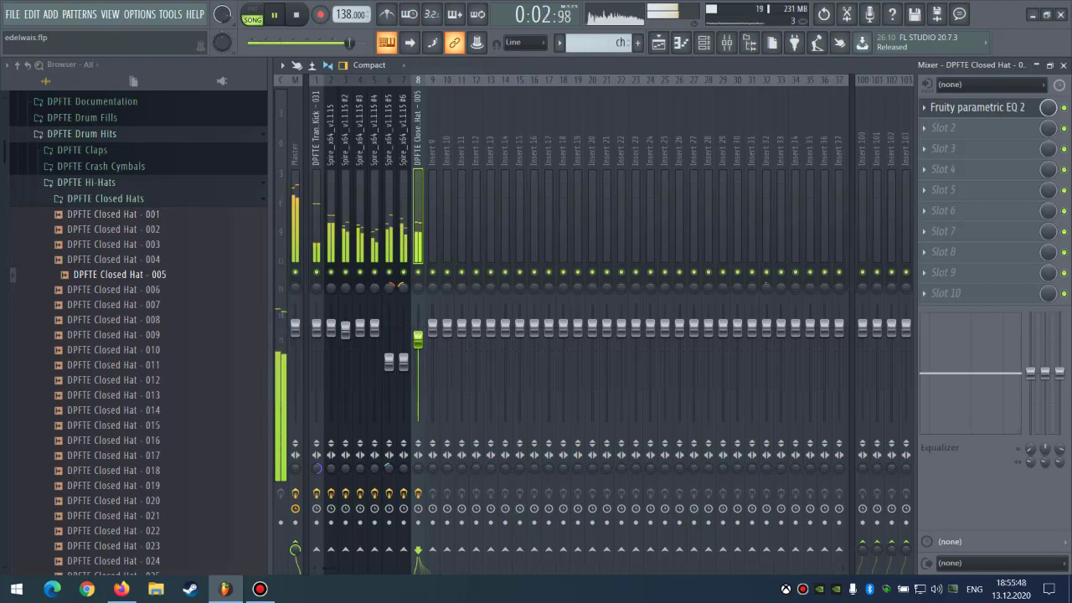
Browse past the DPFTE Future Hats to the DPFTE Open Hats folder and preview DPFTE Open Hat - 006.
click(106, 200)
click(105, 215)
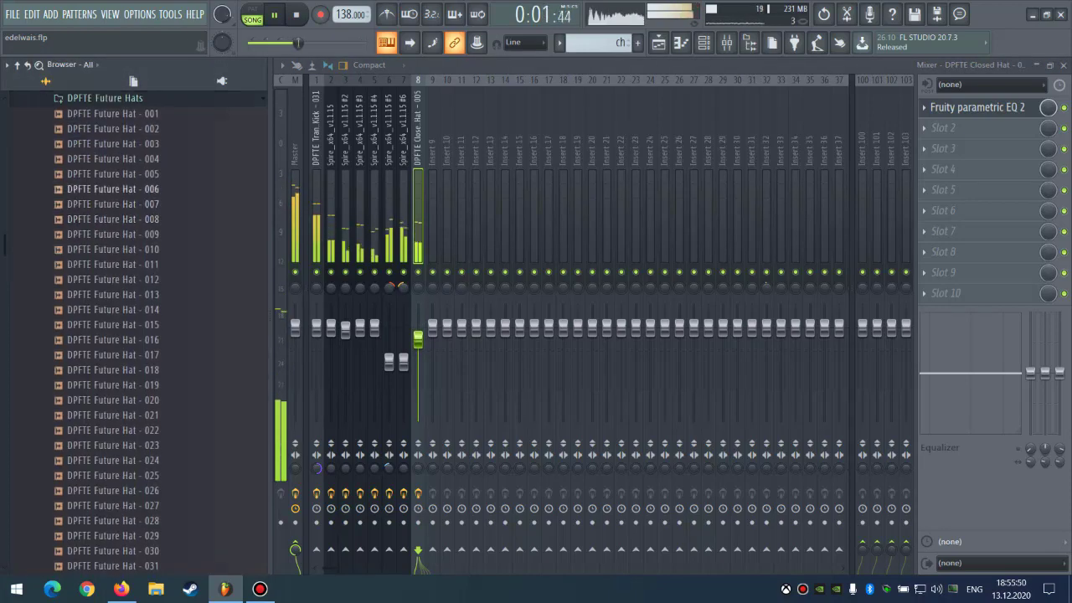
click(117, 218)
click(104, 189)
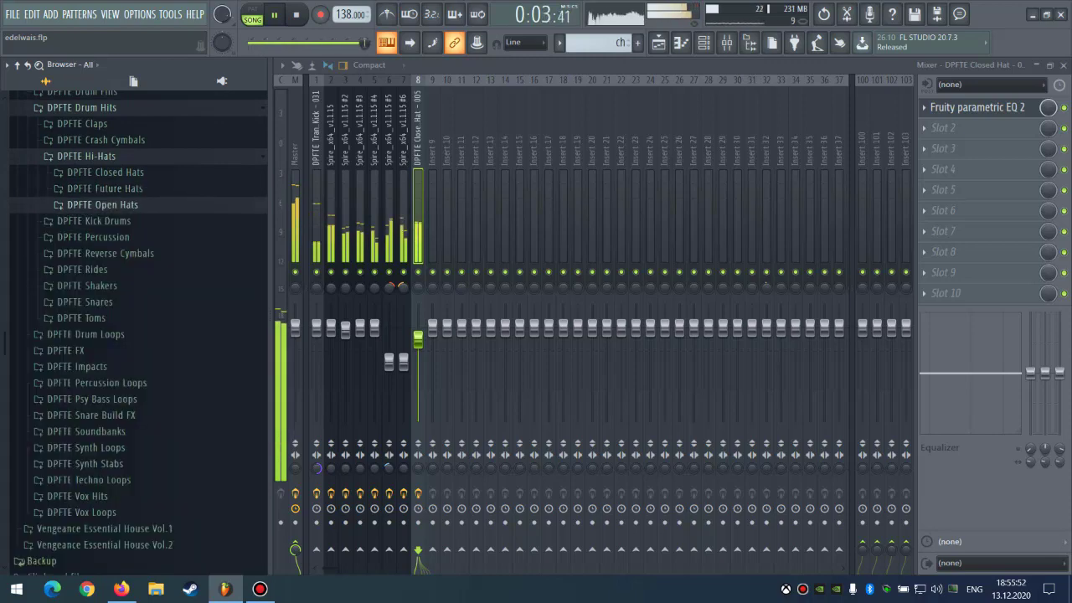
click(104, 203)
Create Pattern 5 and place it on Track 5 of the playlist at bars 1 and 2.
click(658, 43)
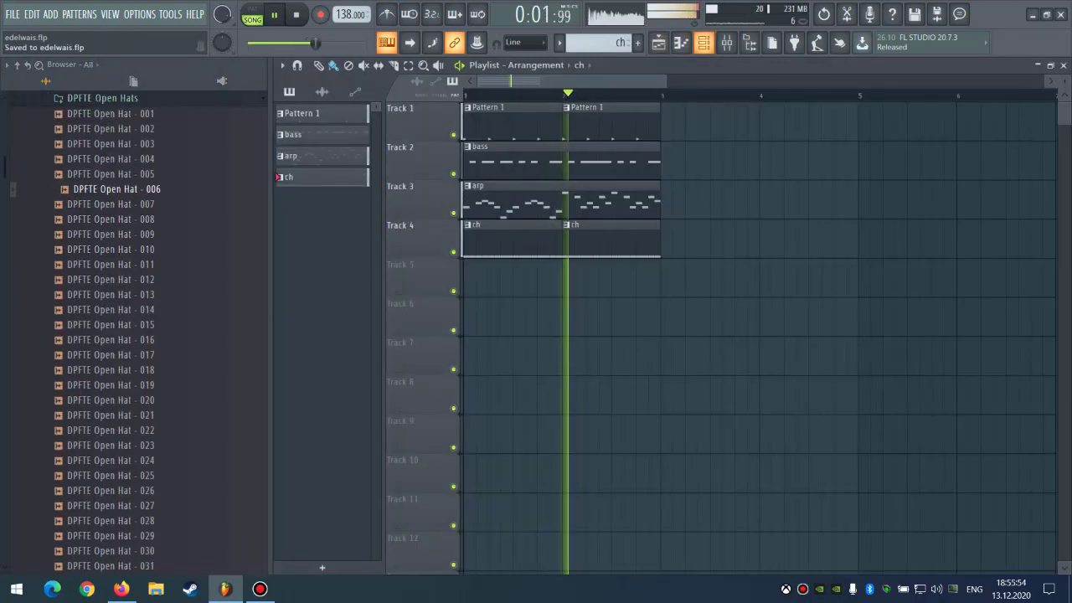
click(637, 43)
click(655, 60)
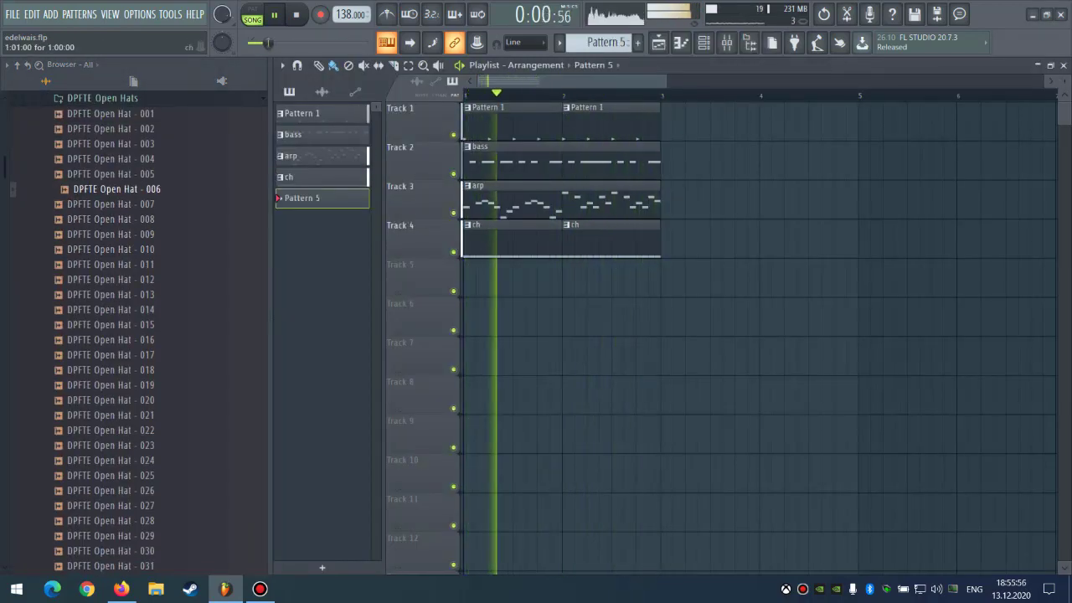
drag(479, 278, 594, 278)
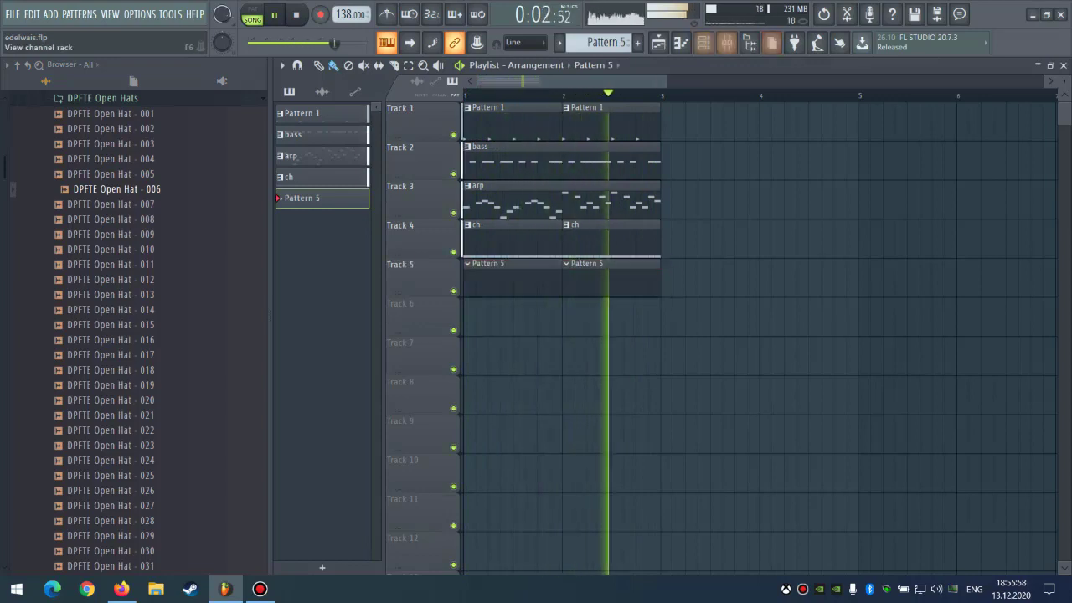
Add the DPFTE Open Hat - 006 sample as a new channel above the closed hat.
click(704, 43)
drag(117, 189, 637, 155)
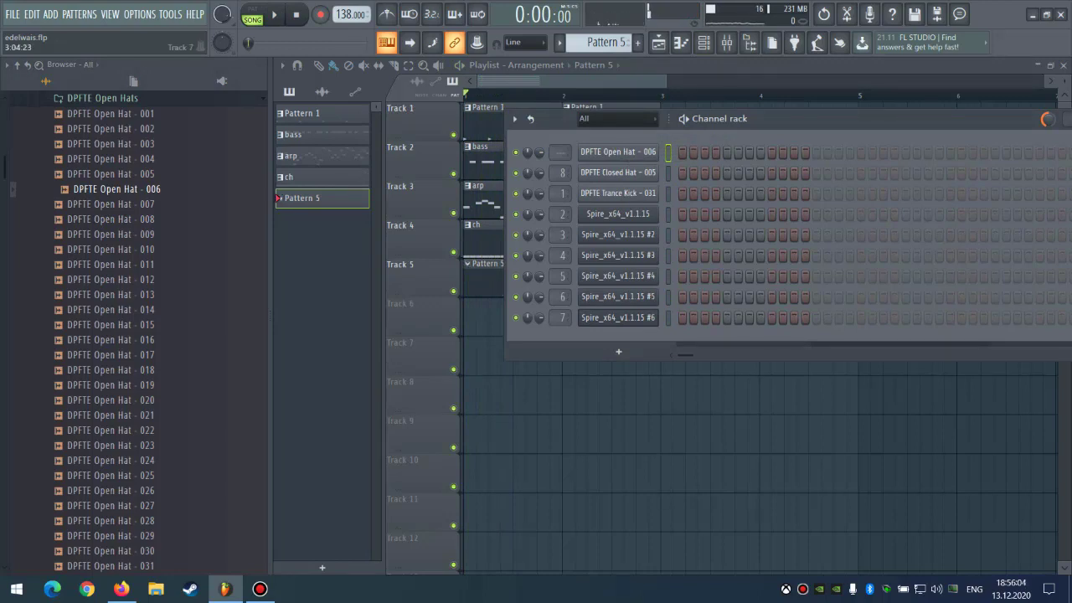
key(F6)
Play back the arrangement and return to Pattern 5 with the channel rack shown.
key(space)
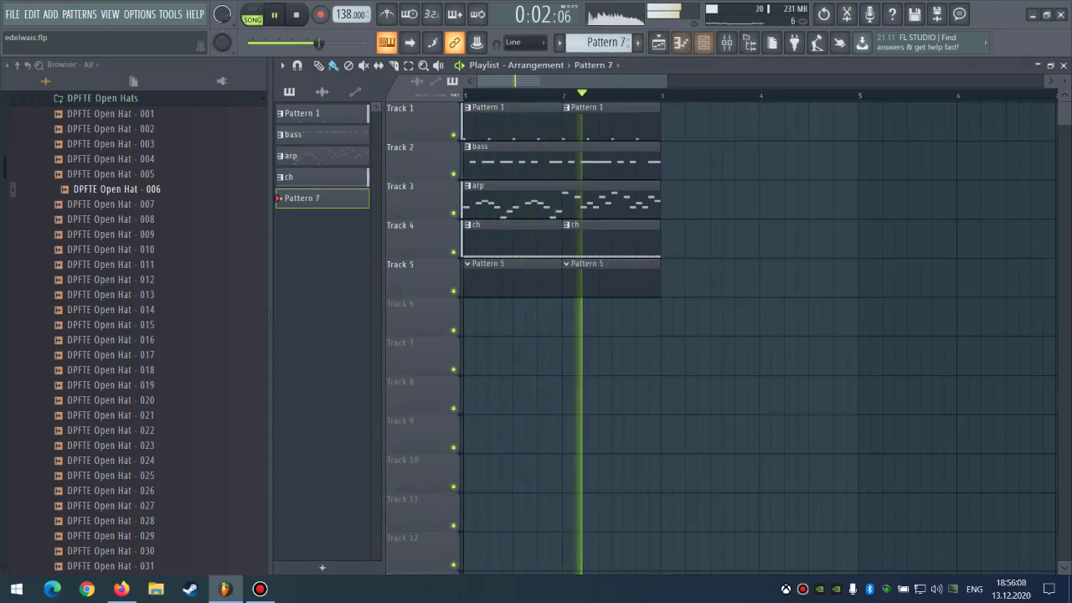
key(F6)
key(KP_Subtract)
key(KP_Subtract)
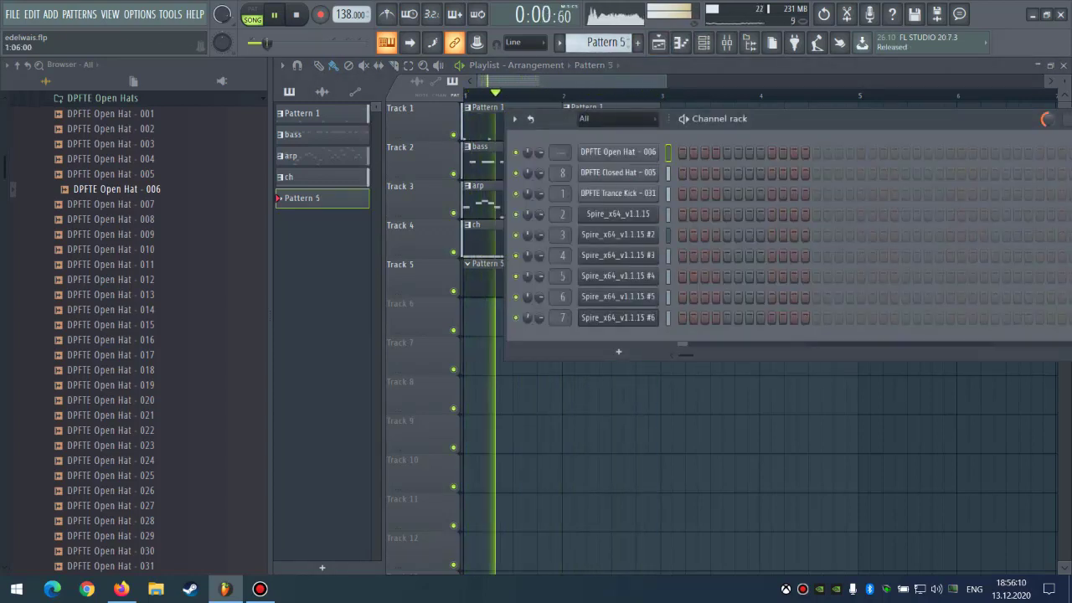
key(space)
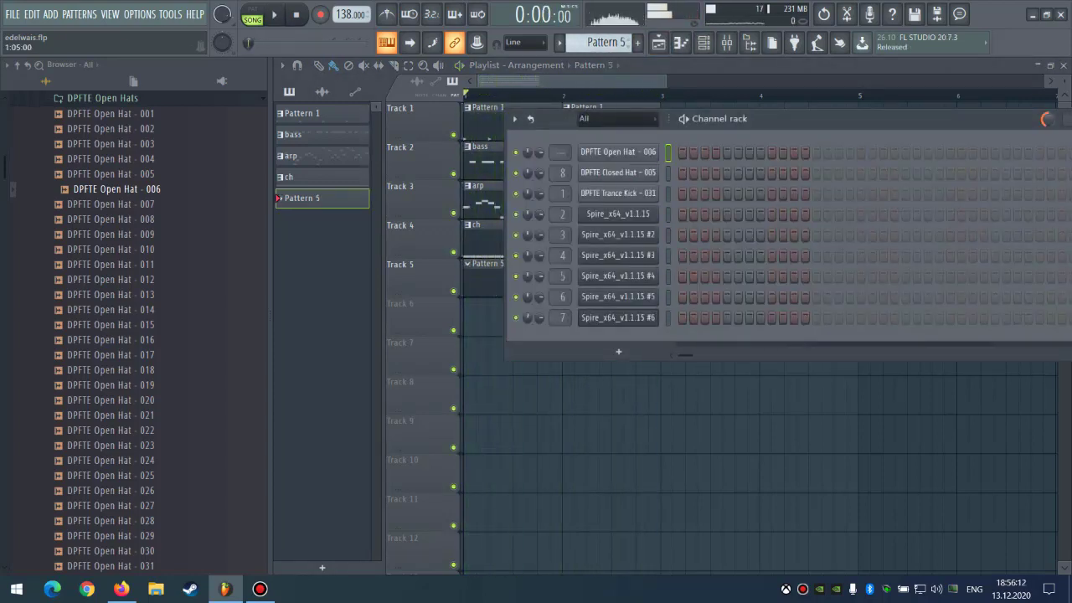
key(space)
Widen the playlist view around the two arranged bars and save the project.
mouse_move(685, 355)
mouse_down()
mouse_move(734, 356)
mouse_move(685, 355)
mouse_up()
drag(665, 81, 596, 81)
key(ctrl+s)
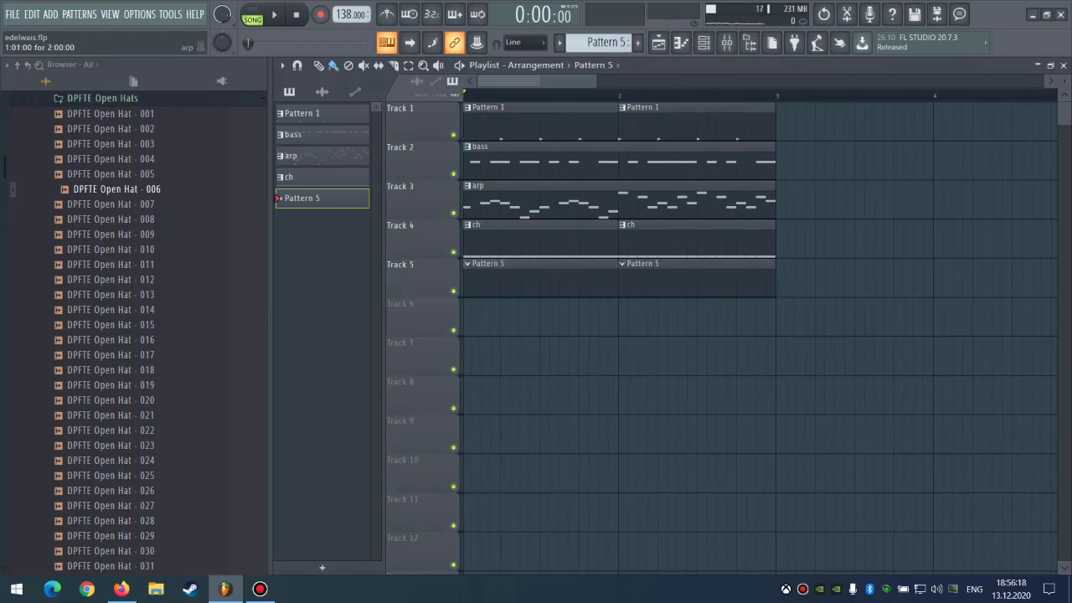
Place C5 open-hat notes on the offbeats of beats 1 and 2 in Pattern 5 and lower both velocities.
key(F7)
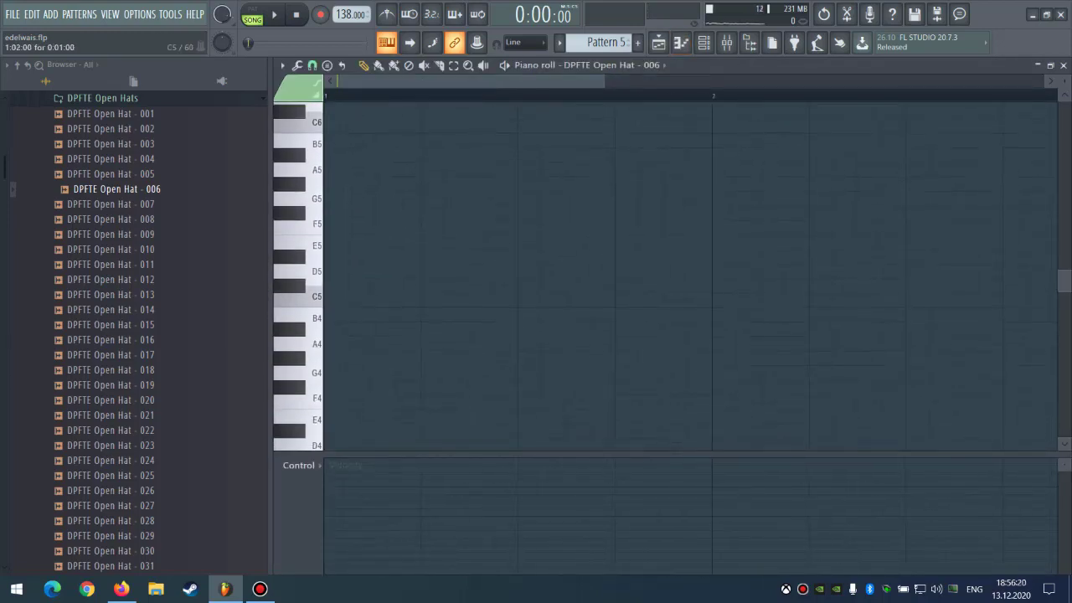
key(space)
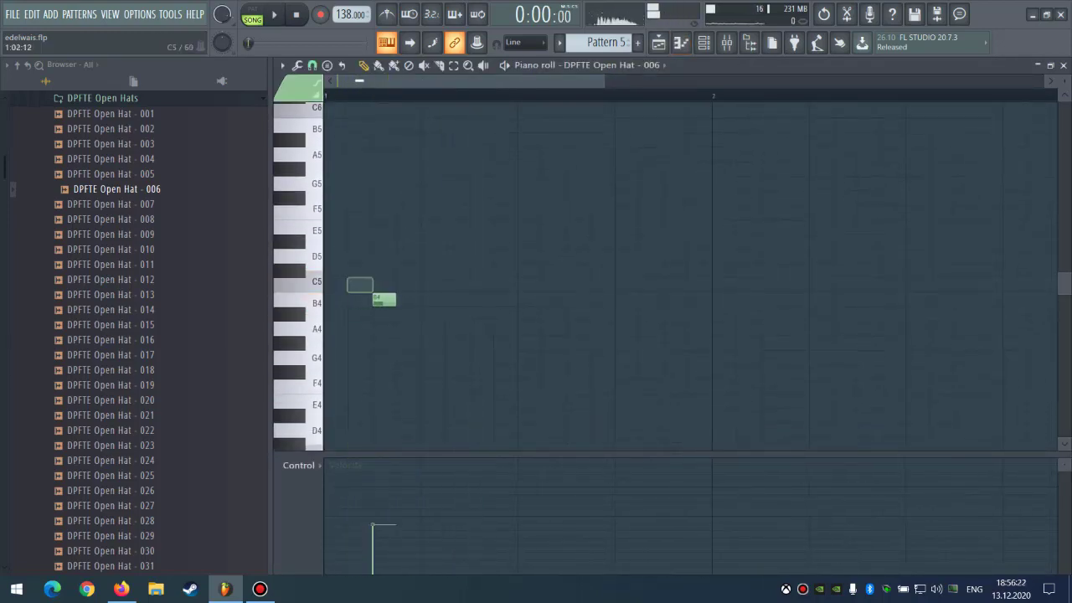
key(space)
key(space)
drag(457, 285, 482, 284)
key(space)
key(space)
key(ctrl+a)
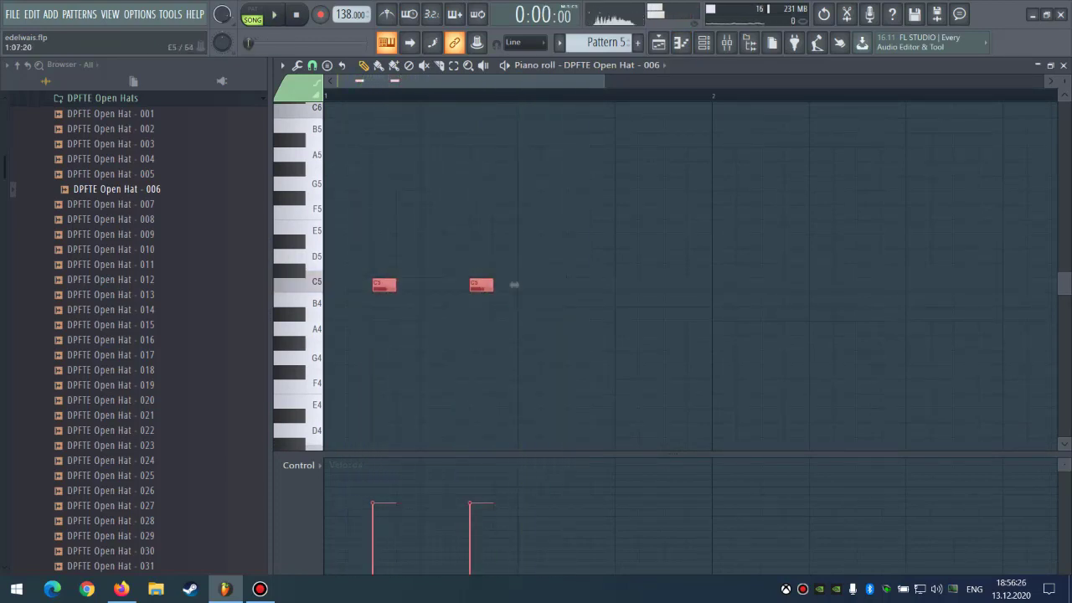
key(space)
key(space)
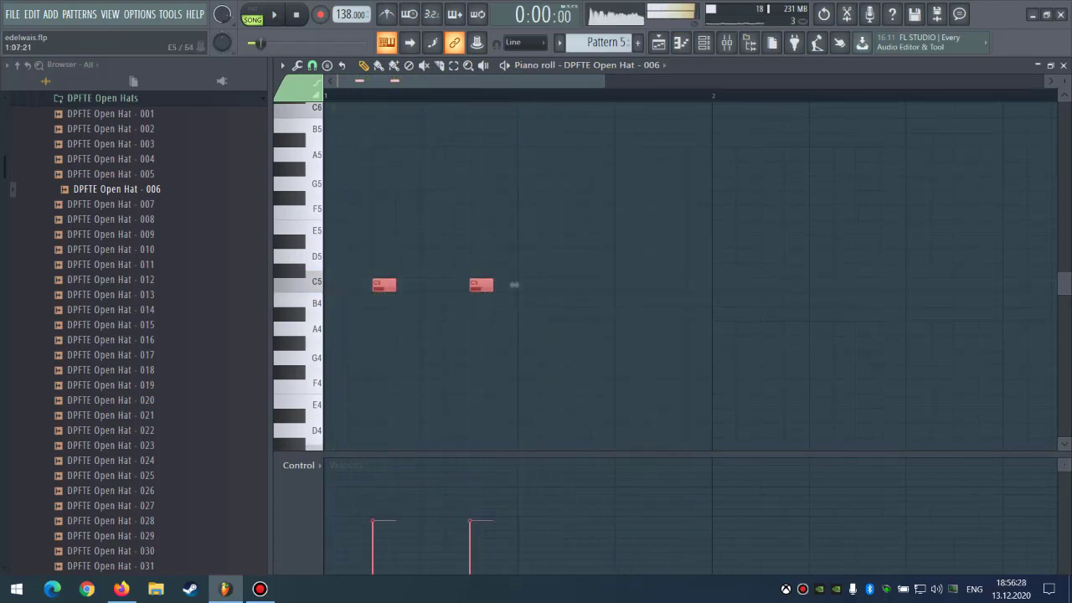
Duplicate the two open-hat notes onto the offbeats of beats 3 and 4 to fill the bar.
key(space)
key(ctrl+b)
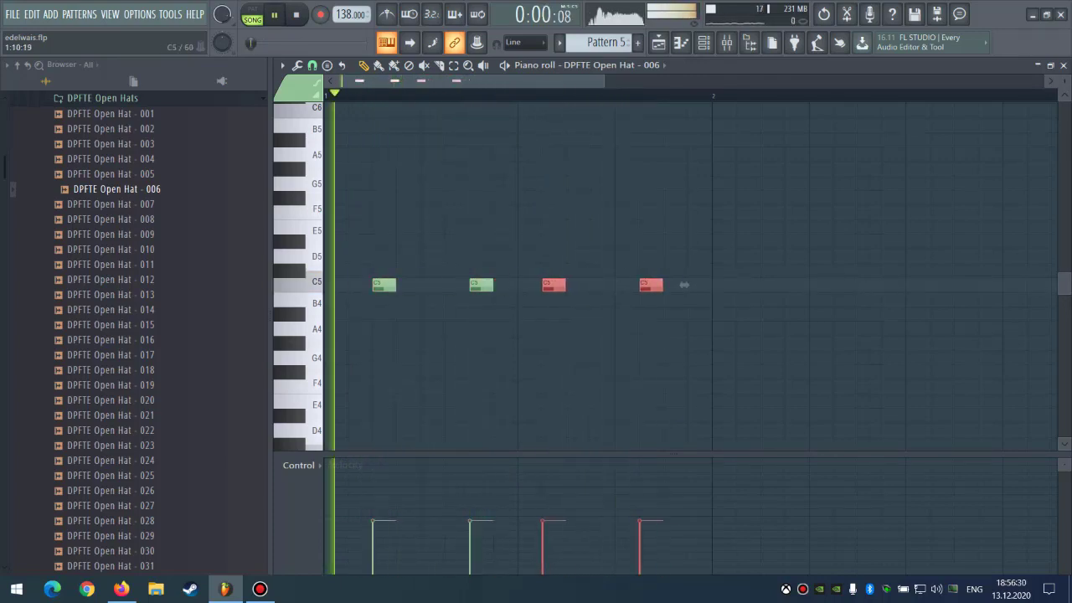
drag(684, 285, 709, 285)
key(ctrl+d)
Set the DPFTE Open Hat - 006 channel volume to 69% and route the channel to mixer track 9.
click(704, 42)
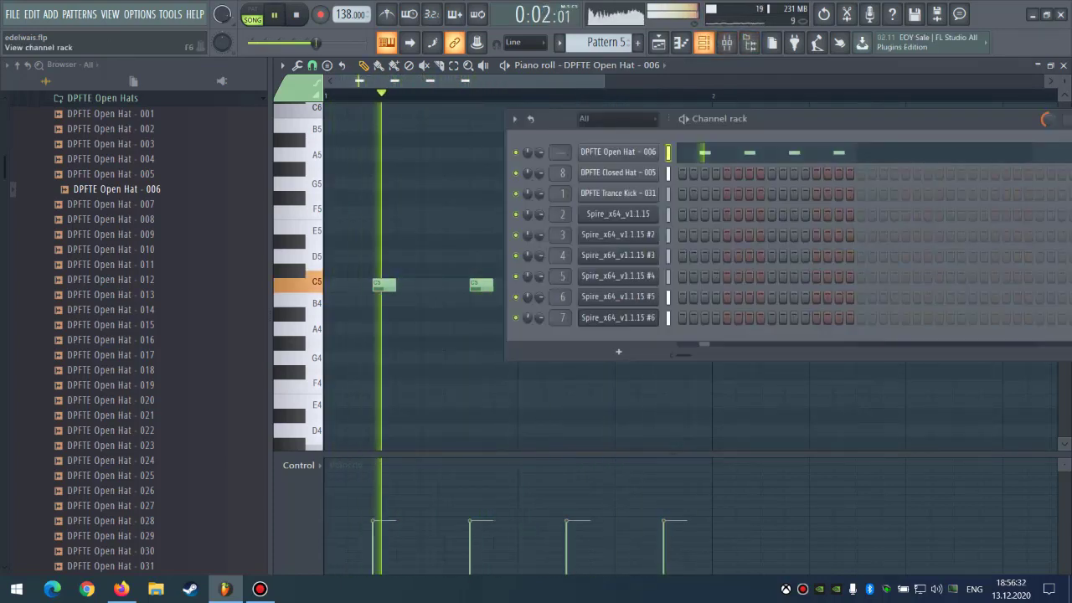
click(617, 151)
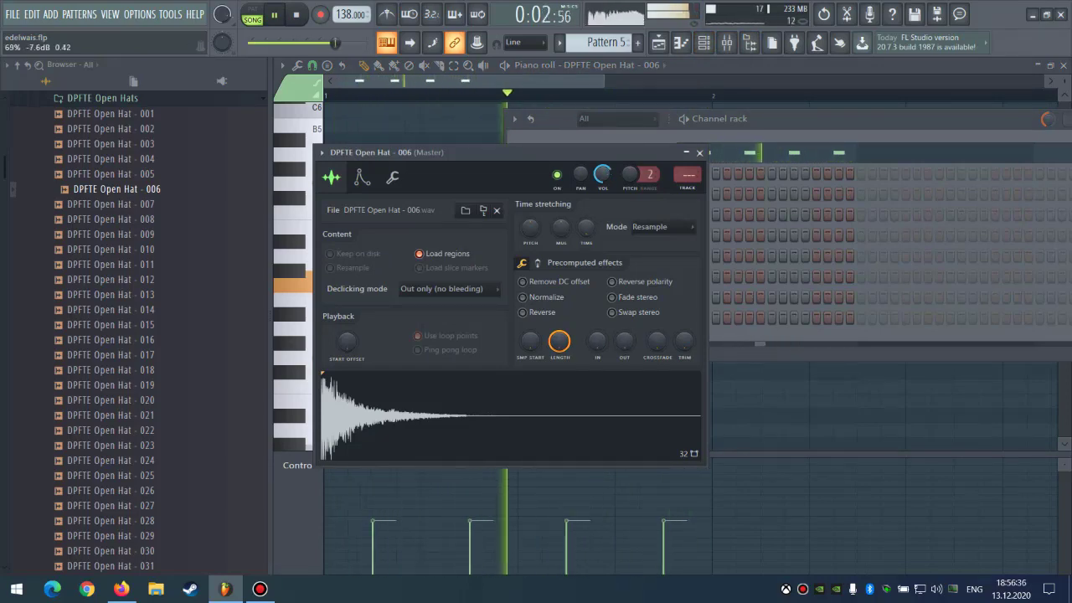
key(F6)
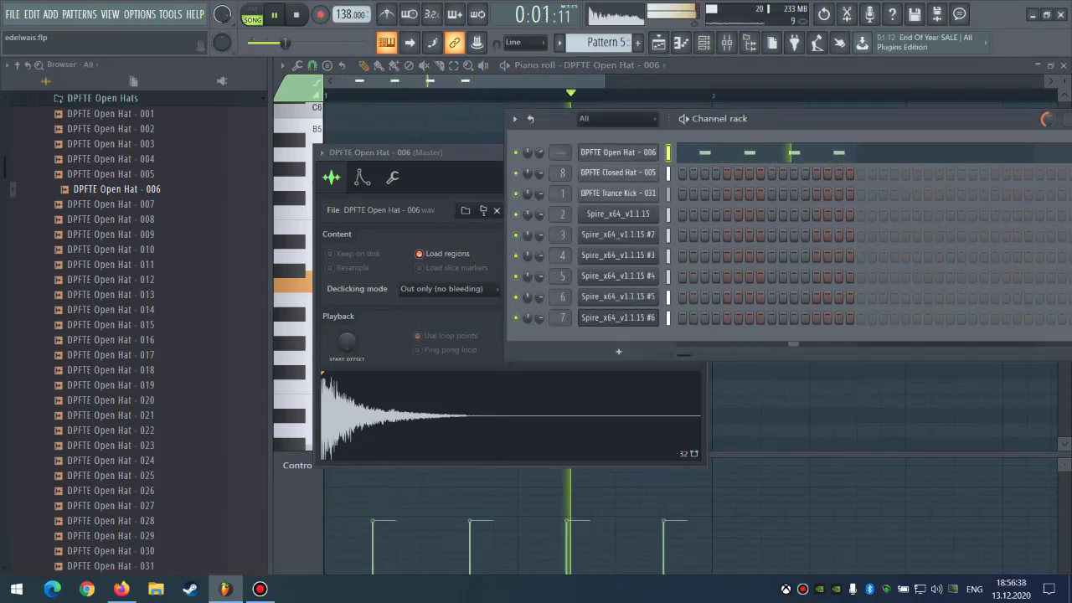
key(ctrl+l)
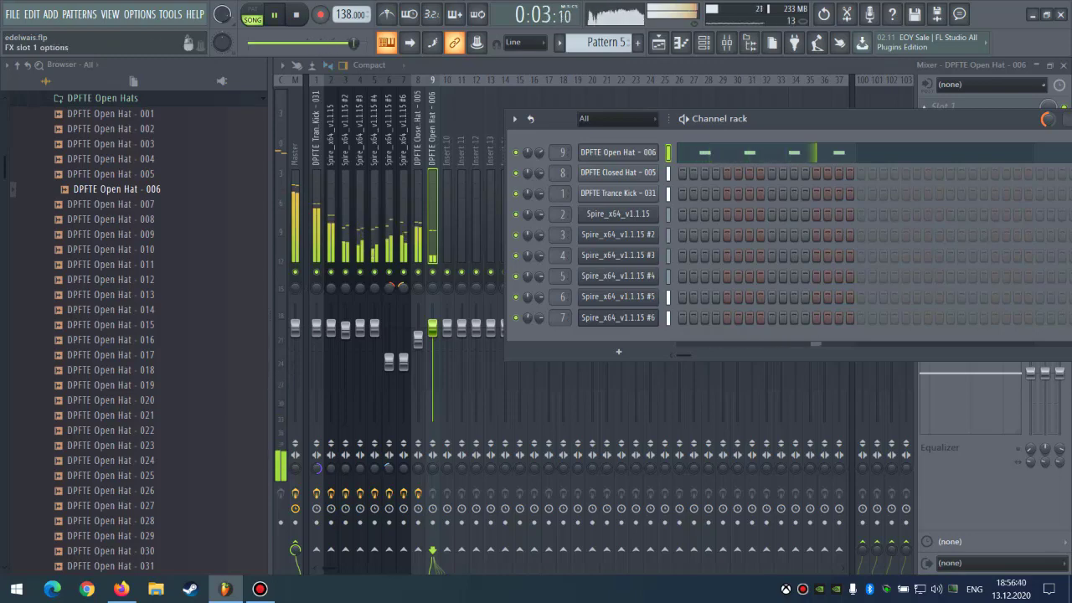
Add Fruity Parametric EQ 2 to the open hat's first effect slot and adjust two of its bands.
click(947, 106)
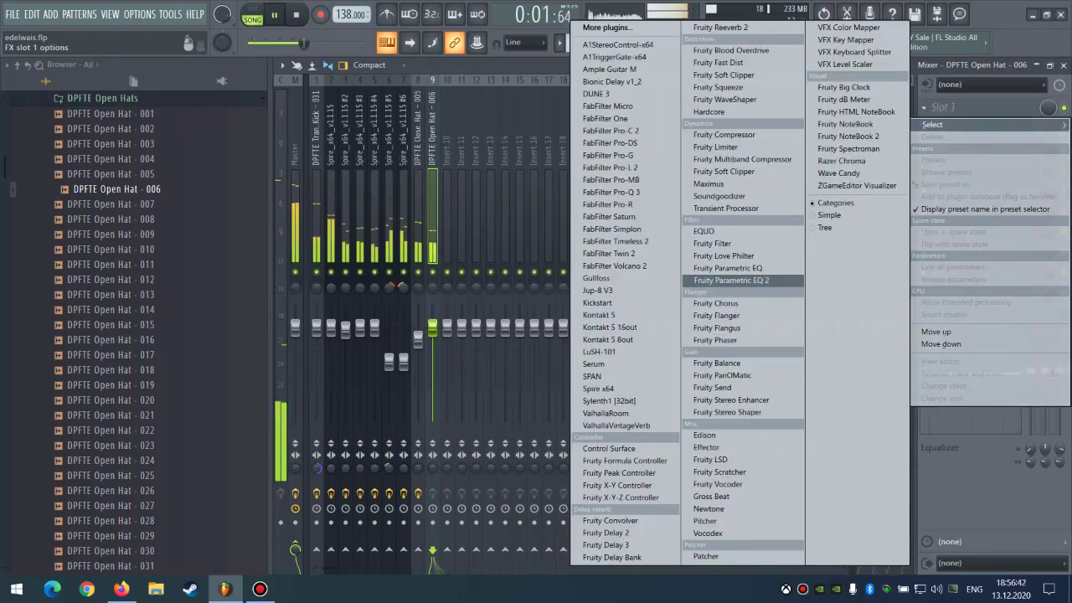
click(737, 269)
drag(415, 301, 447, 362)
drag(538, 301, 581, 306)
click(418, 126)
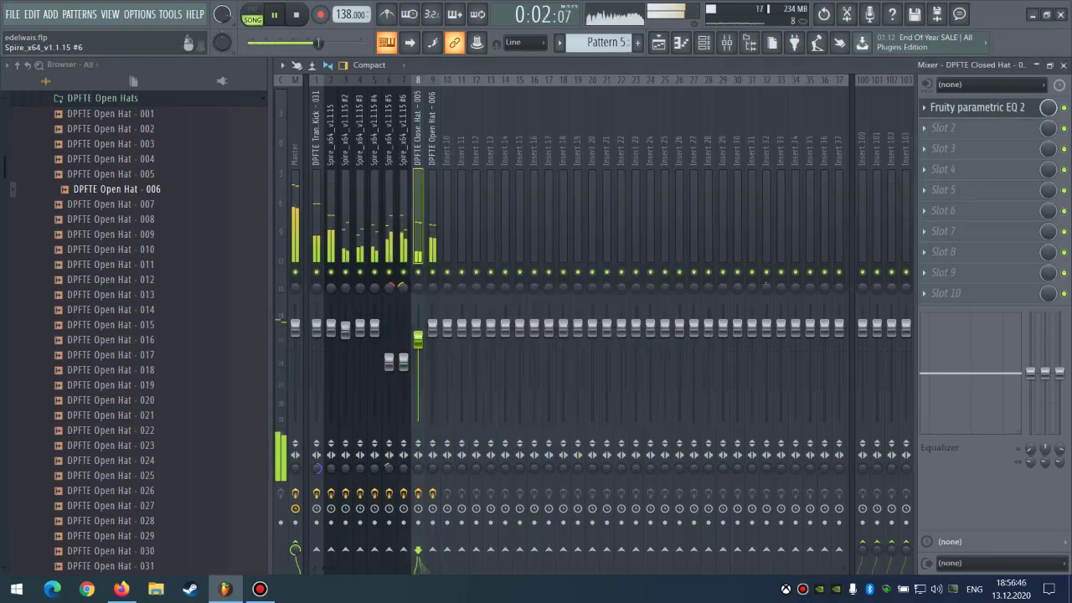
Add FabFilter Pro-C 2 to the open hat's second slot, adjusting threshold and release and setting the ratio to 1.89:1.
click(943, 127)
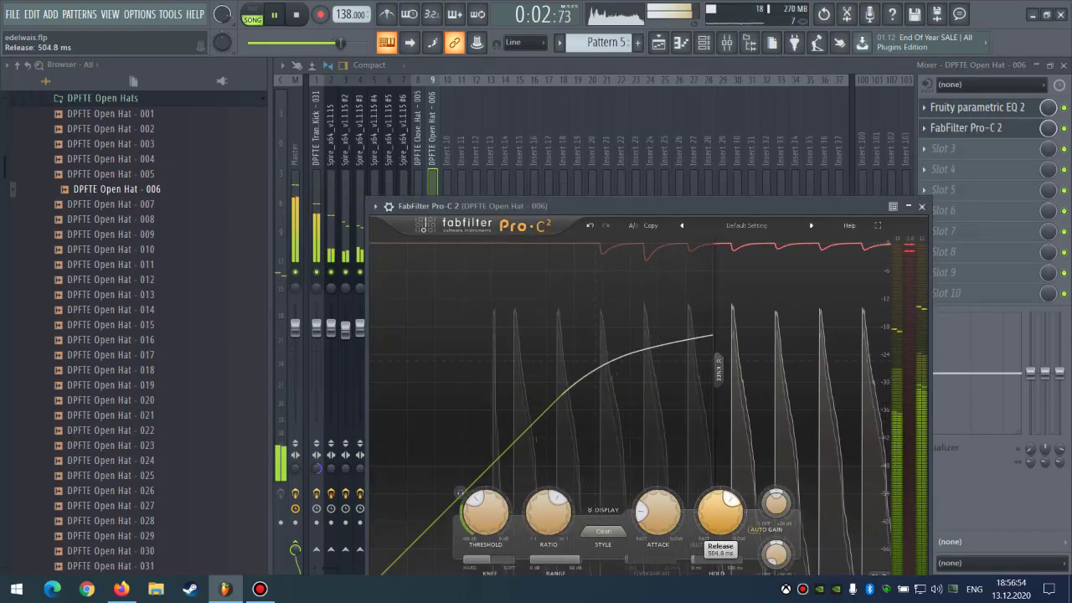
drag(720, 512, 721, 509)
drag(486, 512, 486, 531)
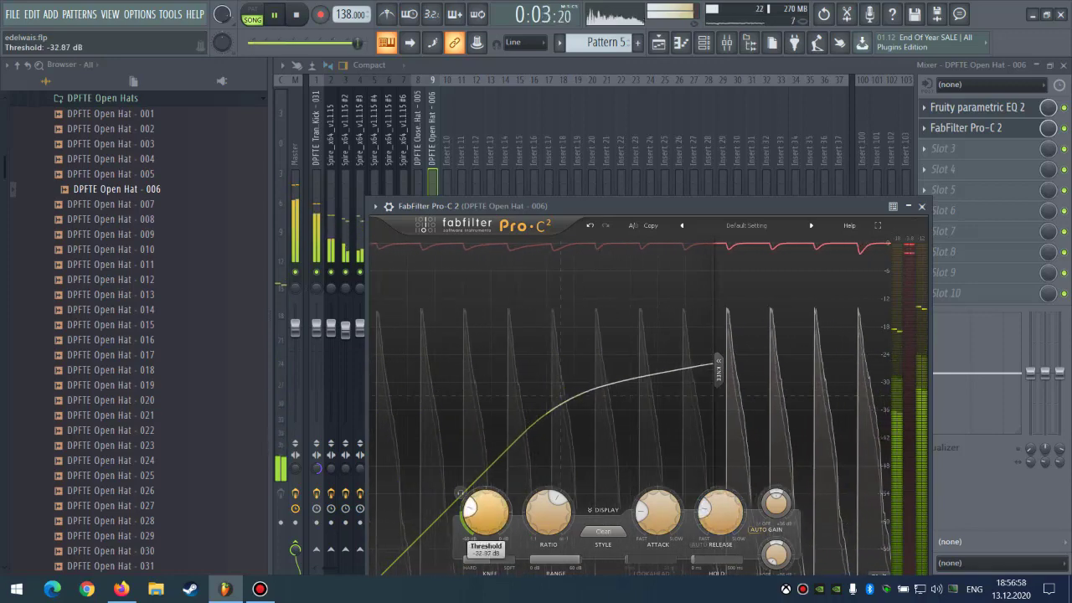
mouse_move(548, 512)
mouse_down()
mouse_move(548, 552)
mouse_move(549, 503)
mouse_move(549, 524)
mouse_up()
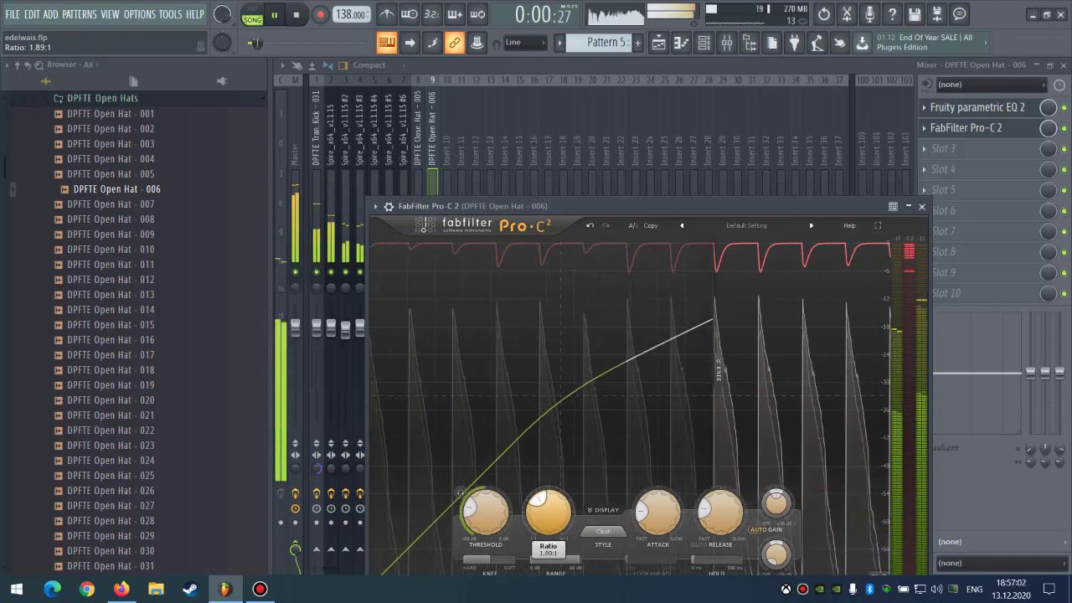
drag(486, 512, 486, 514)
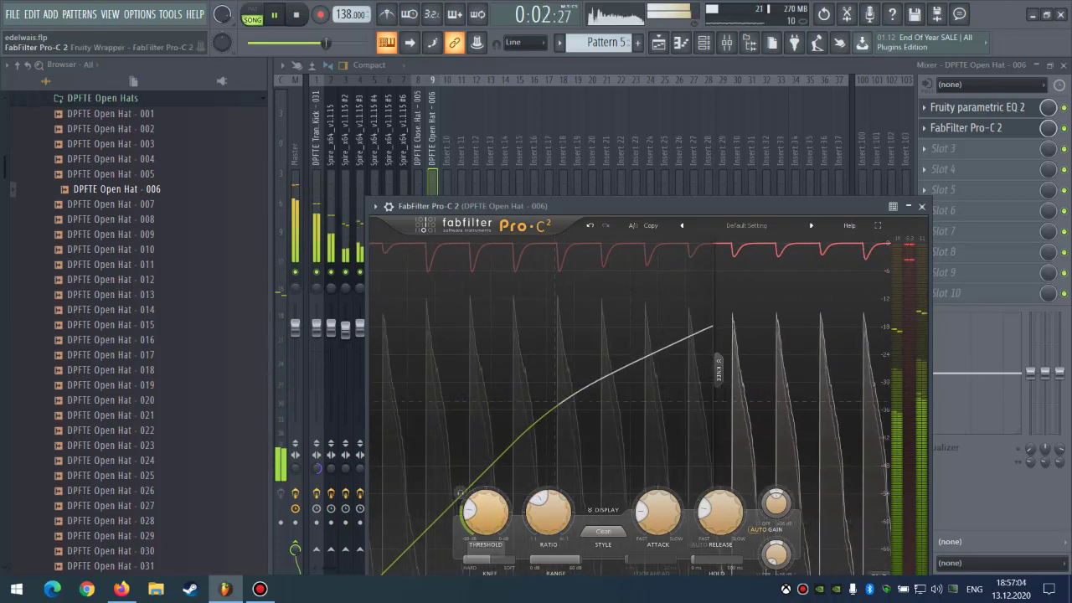
Lower the open hat's mixer fader to the closed hat's level and save the project.
click(418, 143)
key(ctrl+s)
click(432, 143)
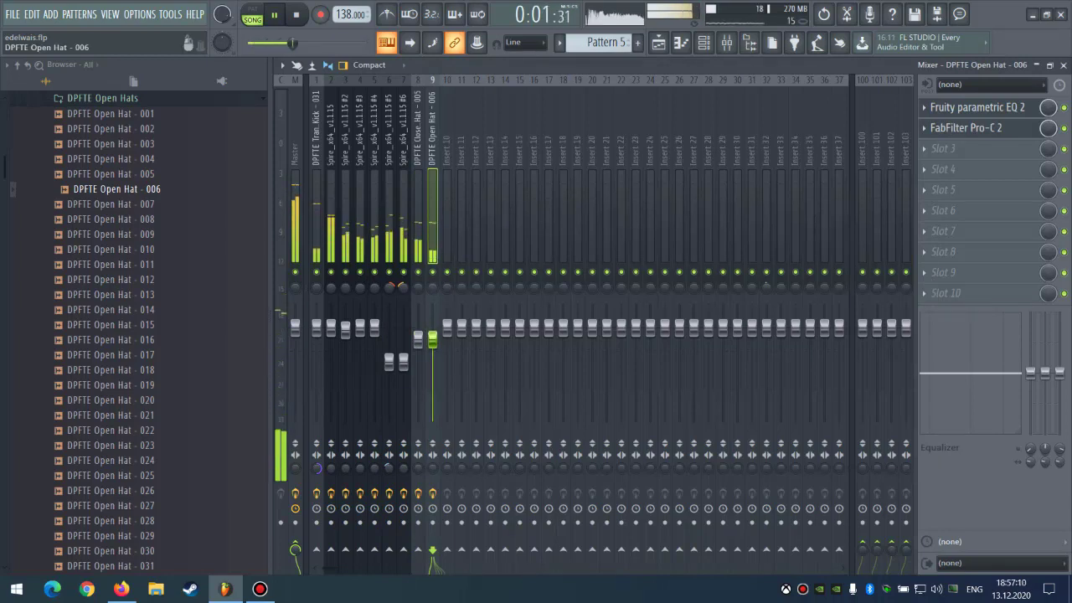
Insert SPAN in the Master track's first effect slot and examine the mix spectrum during playback.
click(295, 212)
key(space)
click(930, 108)
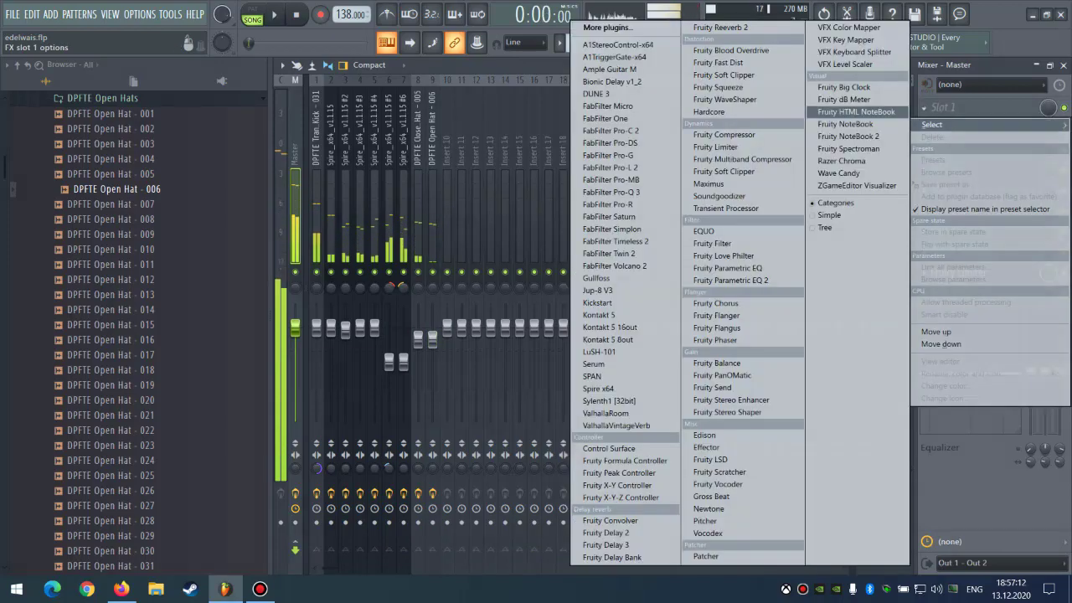
click(592, 377)
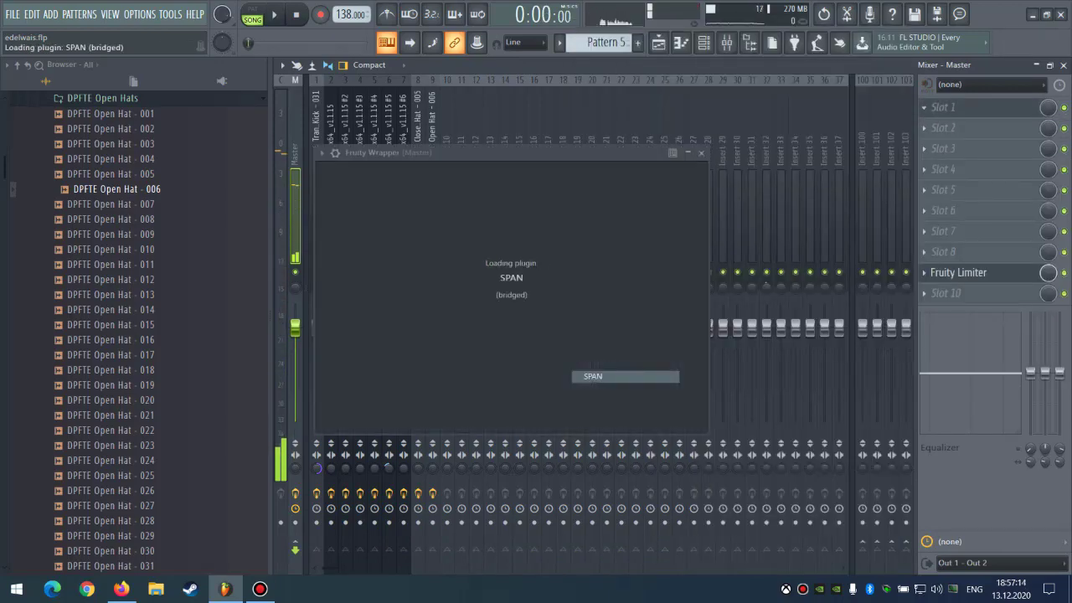
key(space)
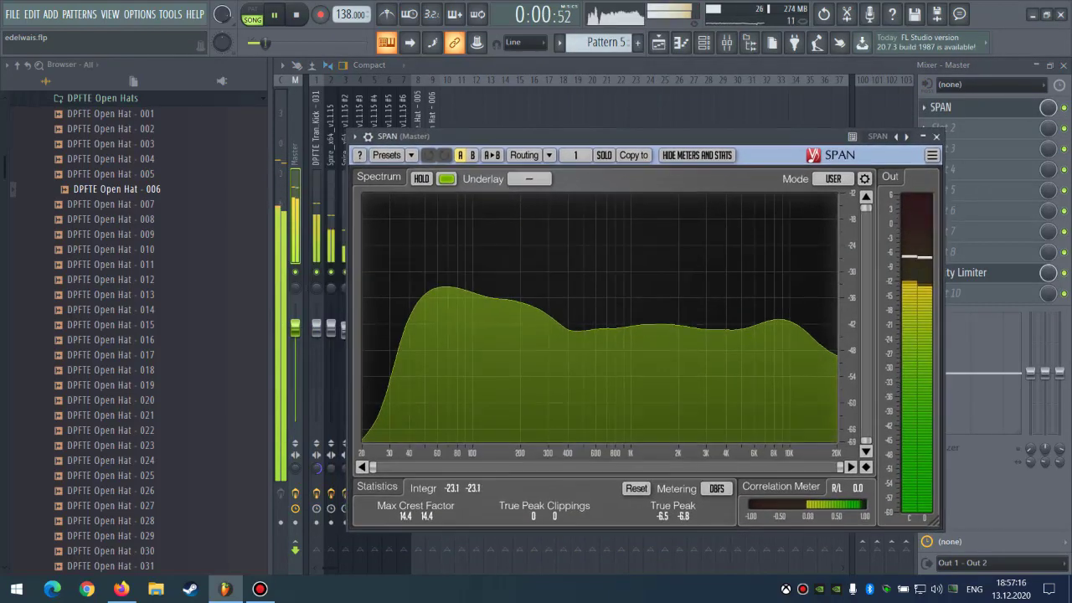
drag(540, 316, 540, 316)
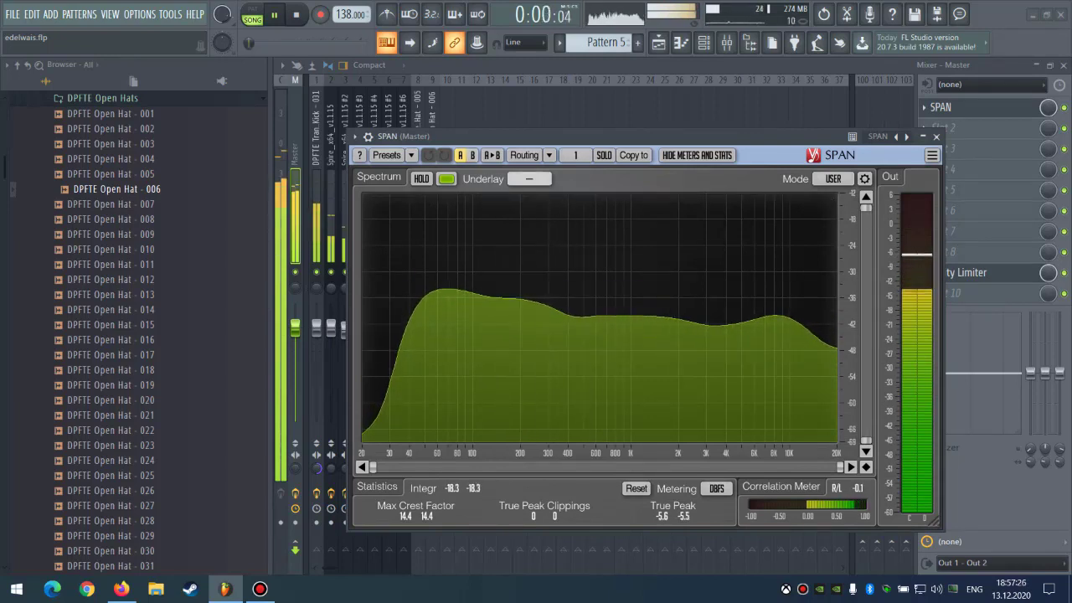
drag(669, 338, 717, 311)
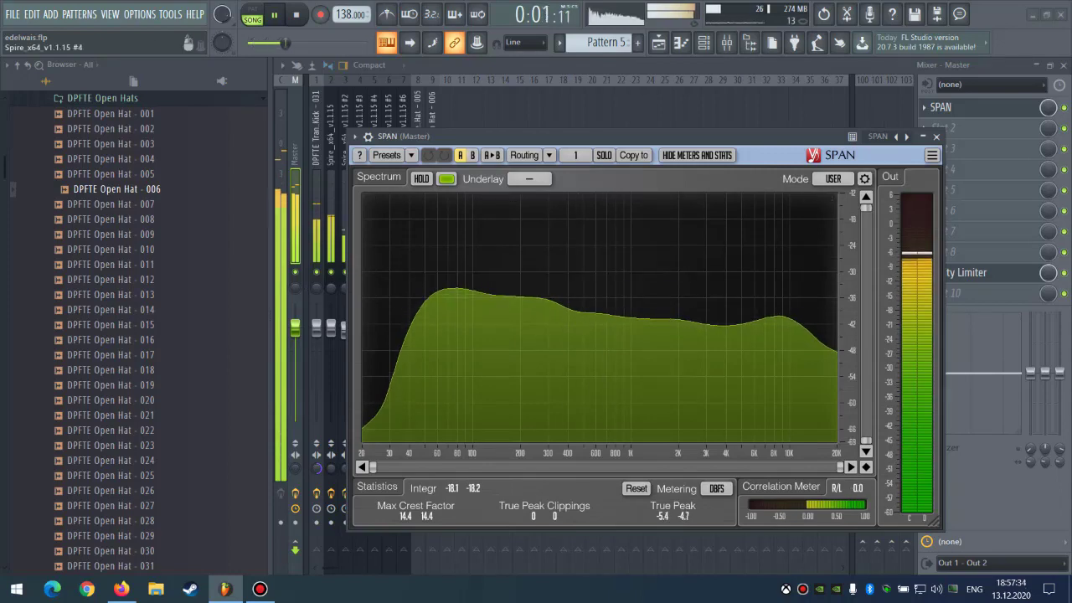
Check the Spire mixer tracks and the channel rack, then review the arrangement in the playlist.
click(374, 114)
click(345, 134)
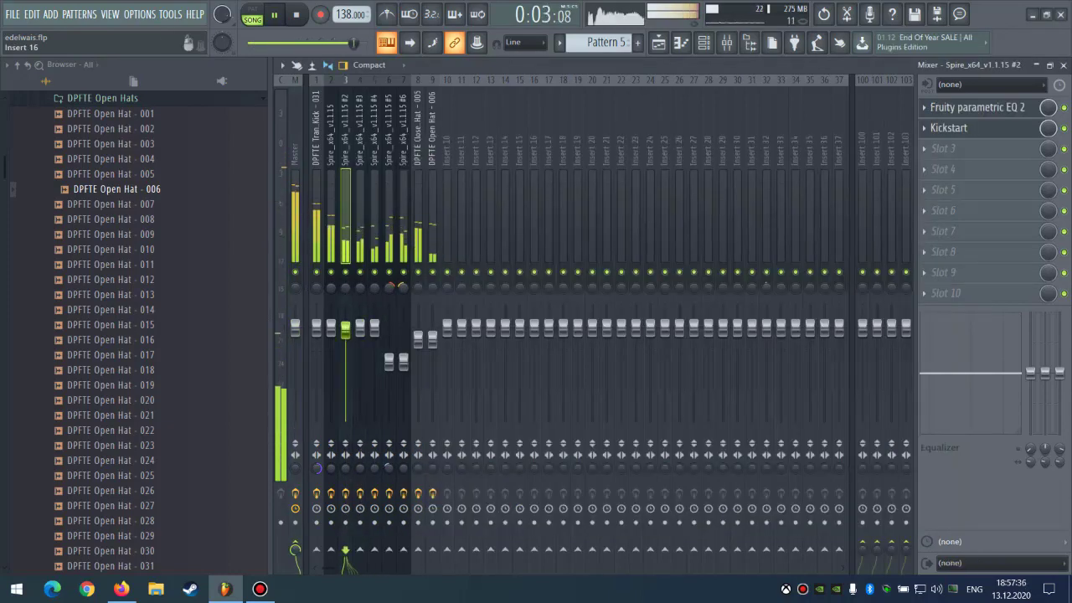
key(F5)
key(F6)
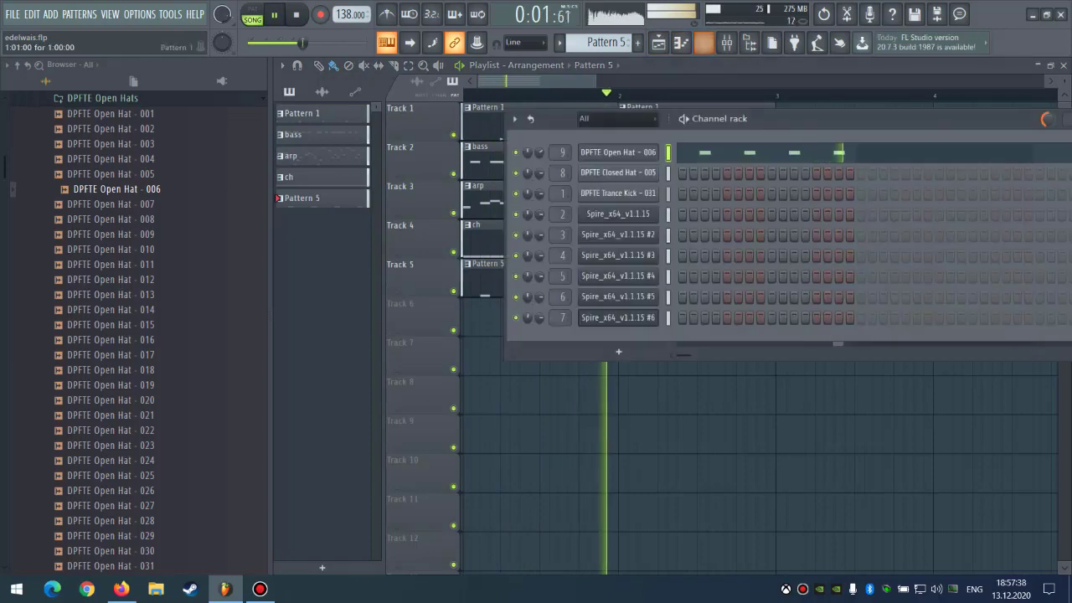
key(F6)
key(space)
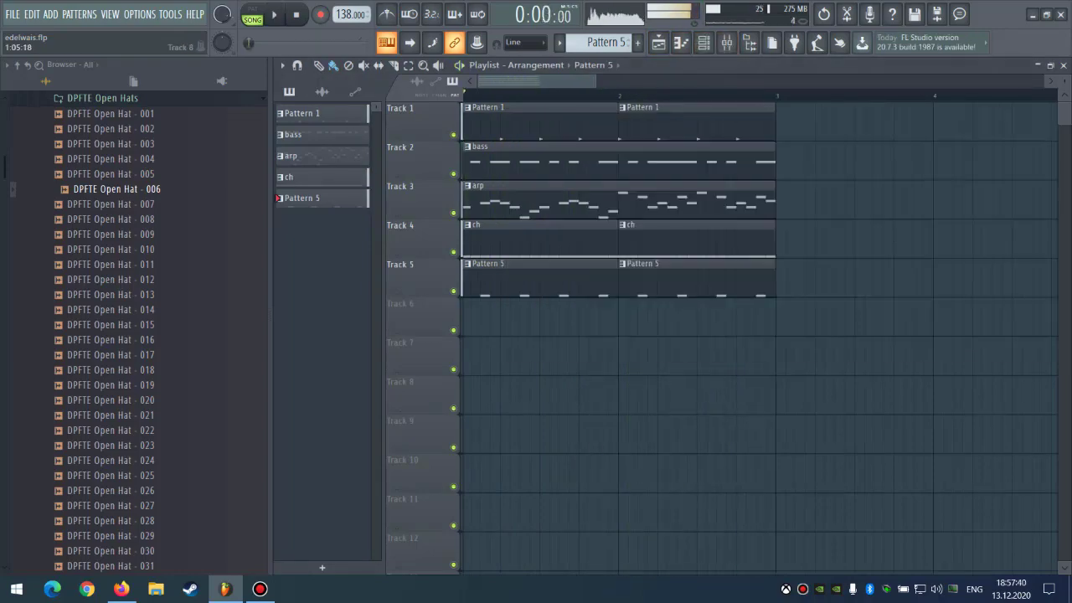
key(space)
Open the arp pattern for note editing and clone the Spire_x64_v1.1.15 #6 channel.
double_click(552, 201)
key(space)
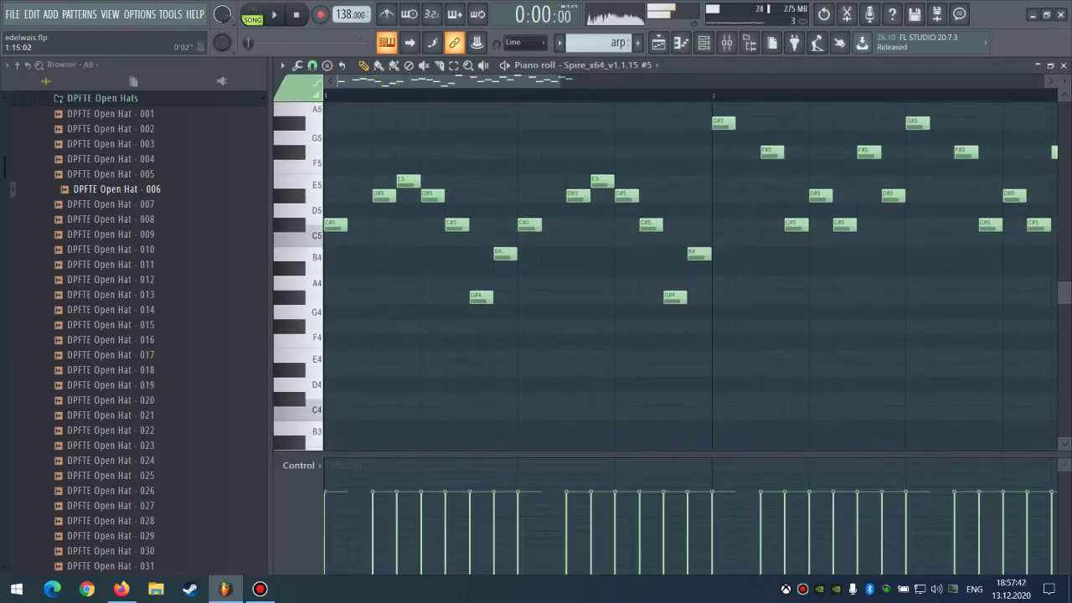
click(703, 42)
right_click(653, 317)
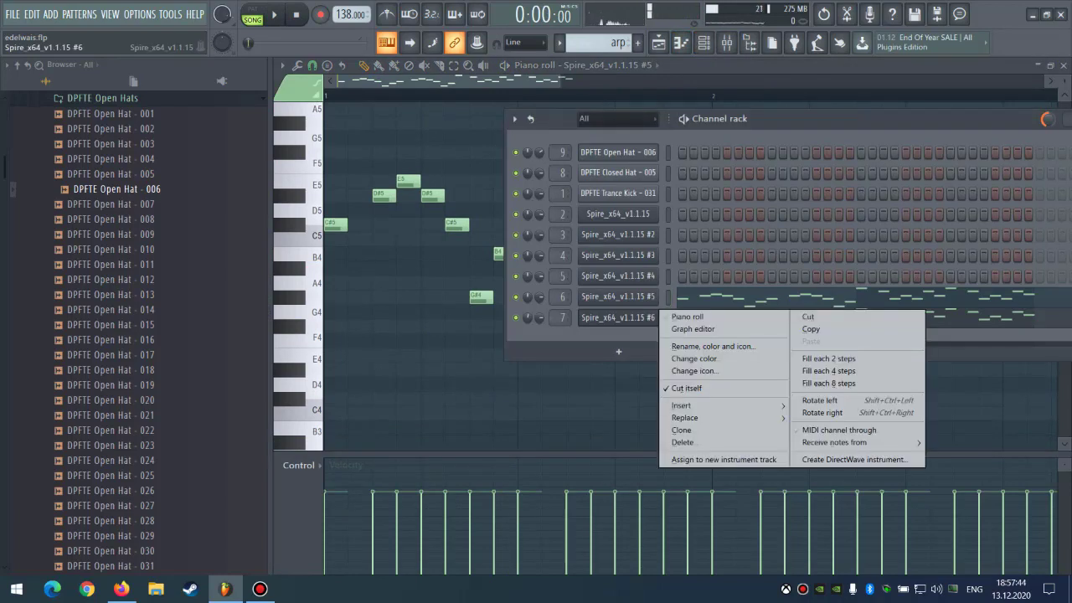
click(683, 429)
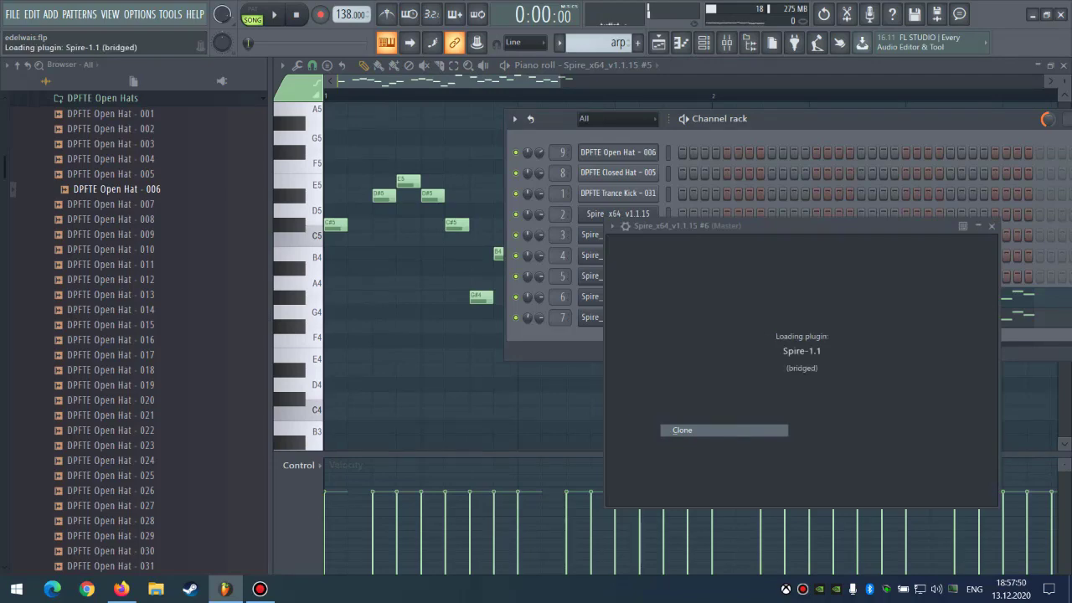
drag(729, 225, 676, 200)
Route the cloned Spire channel to mixer track 10 and return to the channel rack.
key(space)
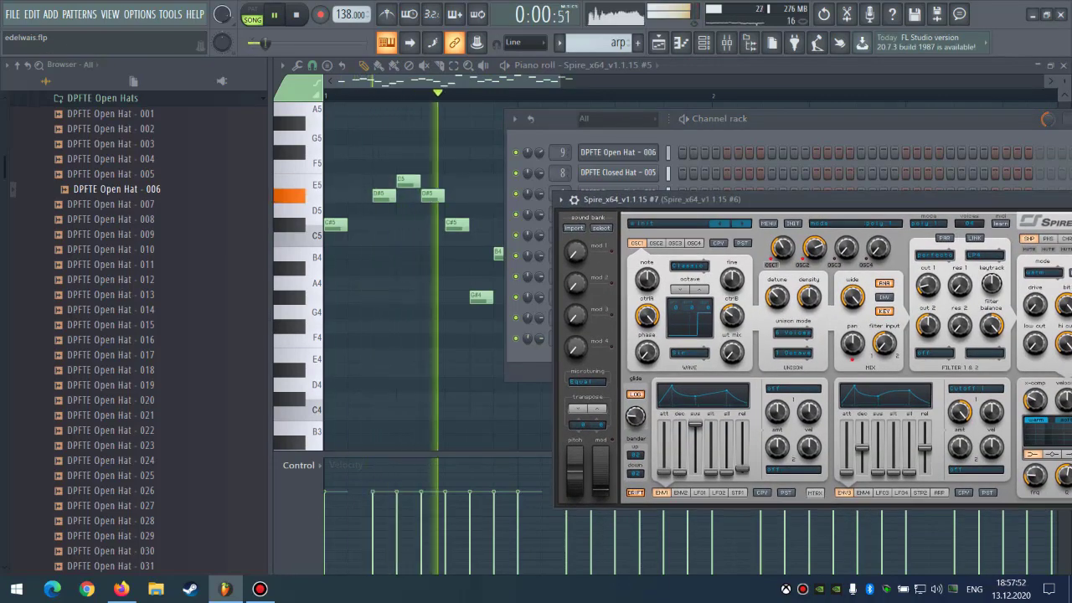
key(F9)
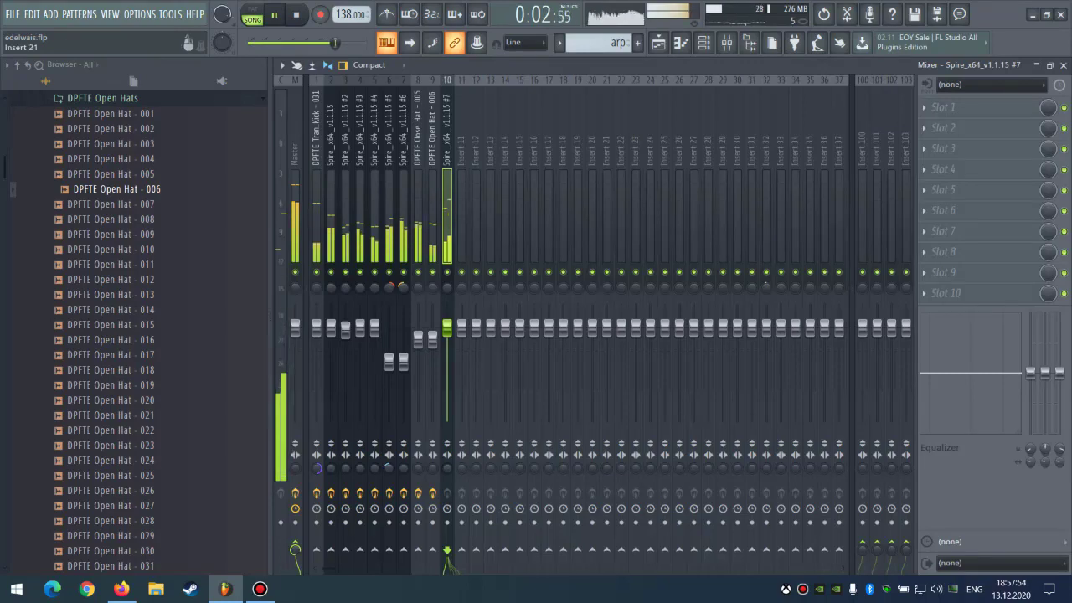
key(F6)
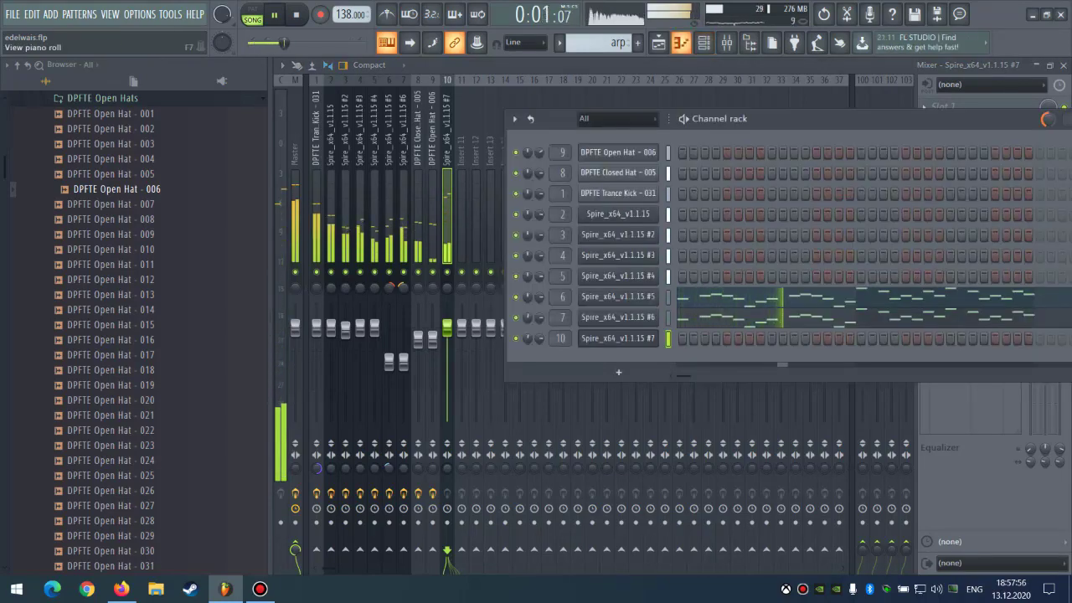
key(space)
Place C#5 and G#4 together at the start of bar 1 on Spire #7 and audition the opening chord.
key(F7)
click(338, 291)
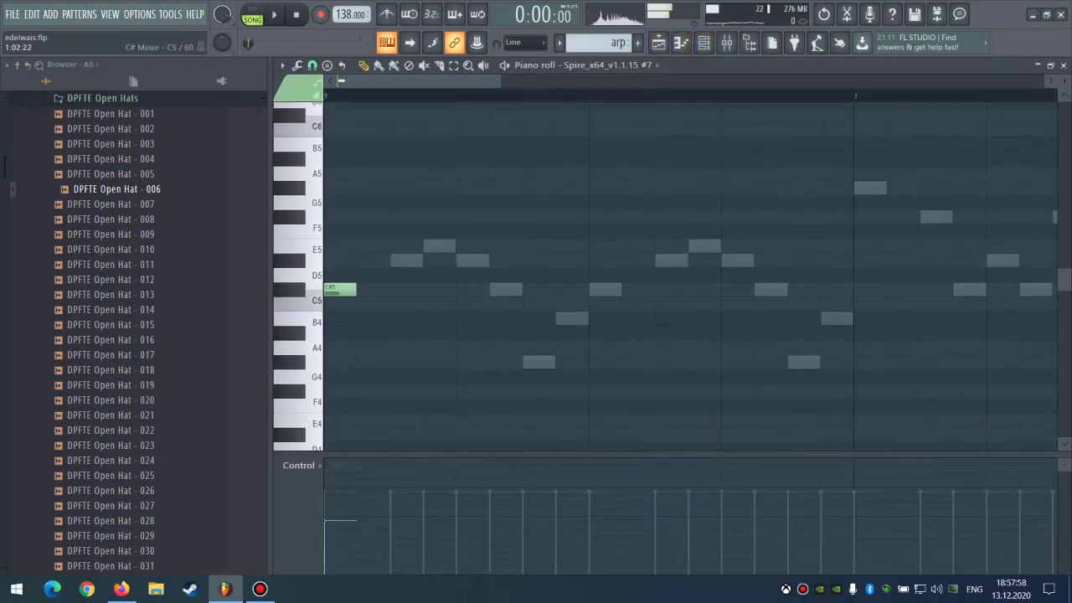
drag(339, 348, 339, 362)
key(space)
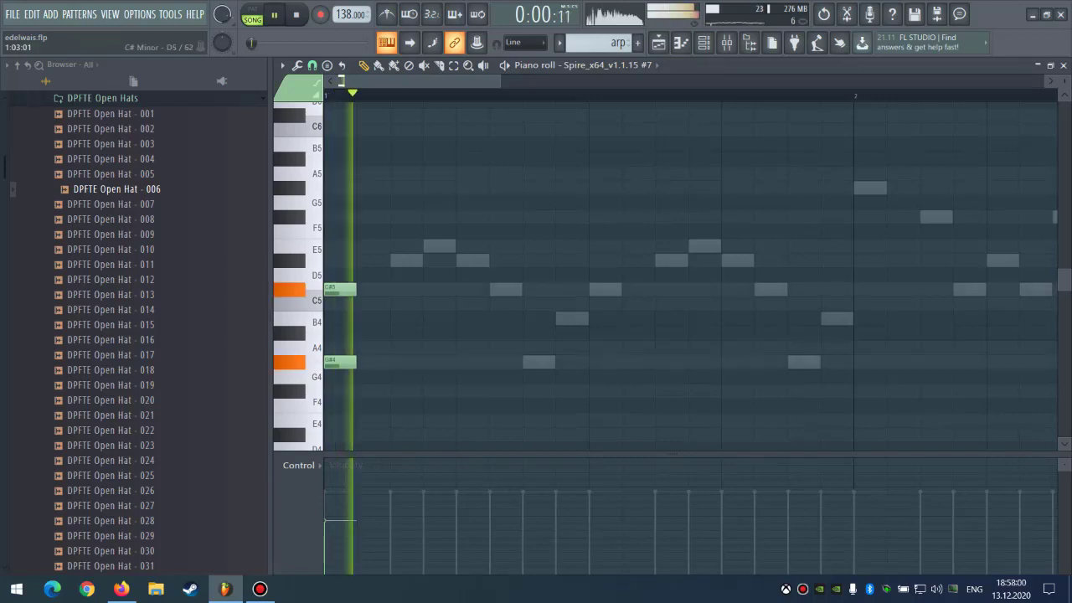
key(space)
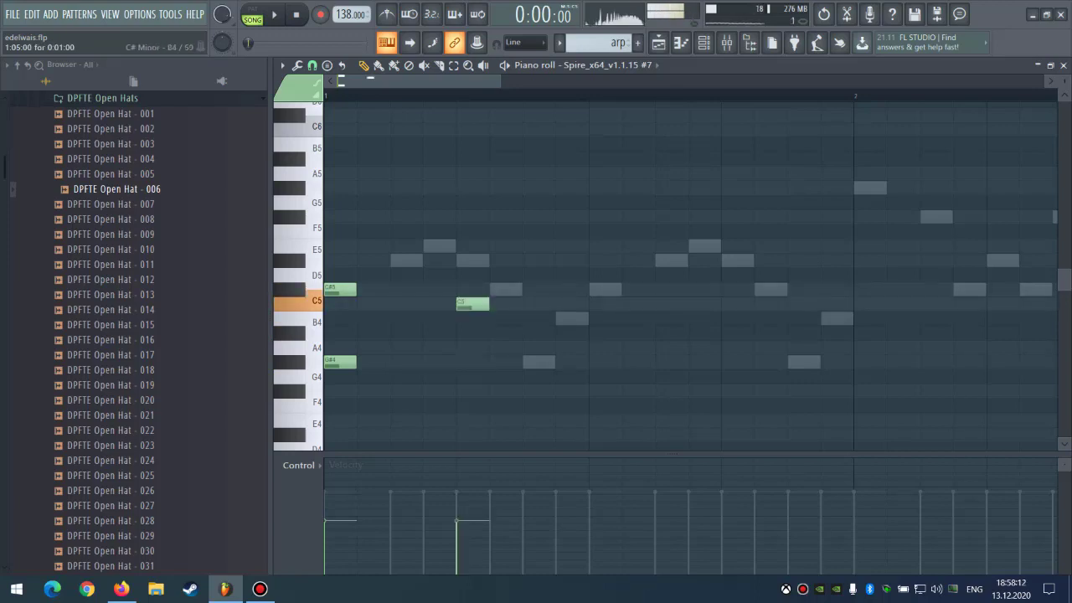
Replace the C5 on step 5 with a B4 and F4 pair, auditioning the notes during playback.
key(space)
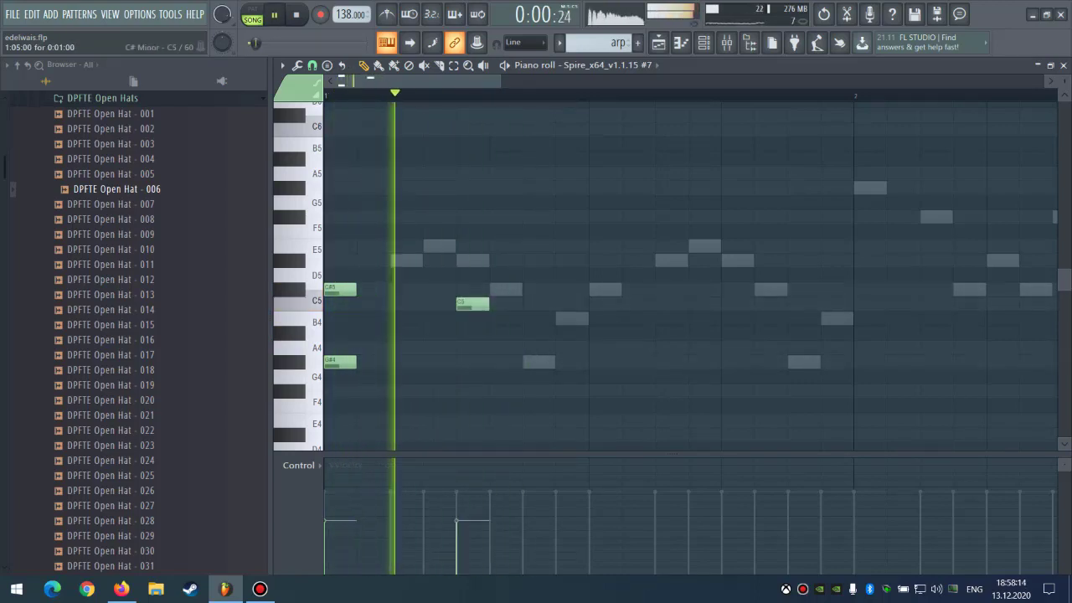
key(space)
right_click(466, 305)
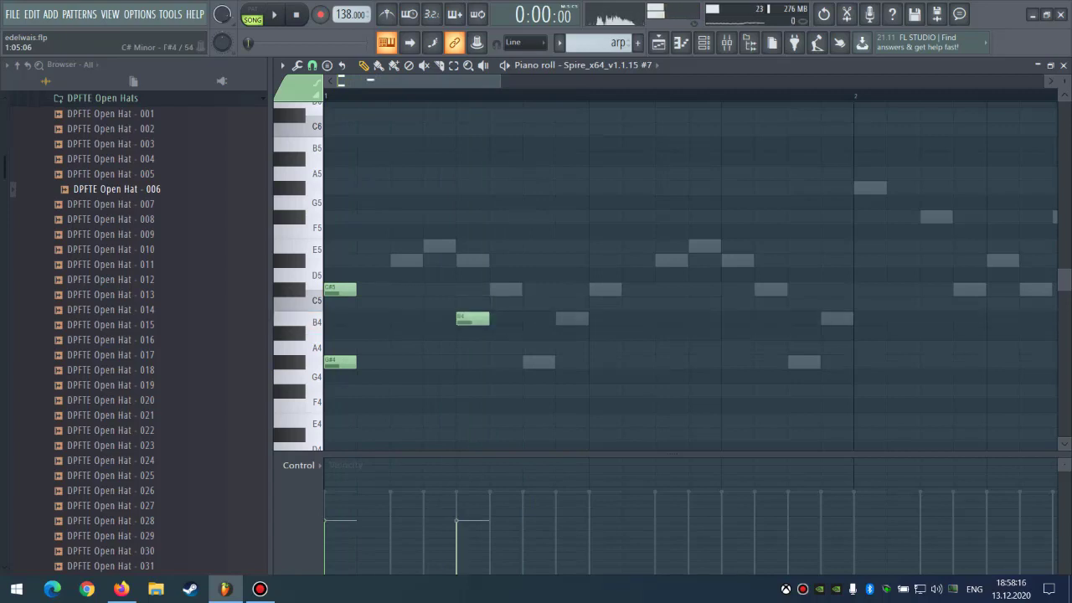
key(space)
key(space)
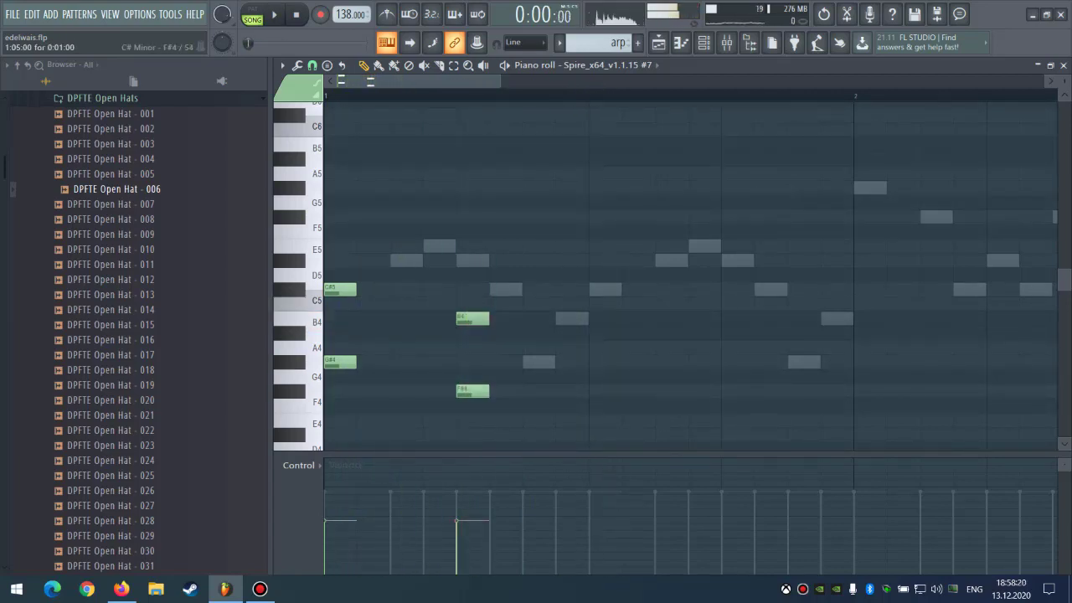
drag(469, 392, 469, 406)
key(space)
key(space)
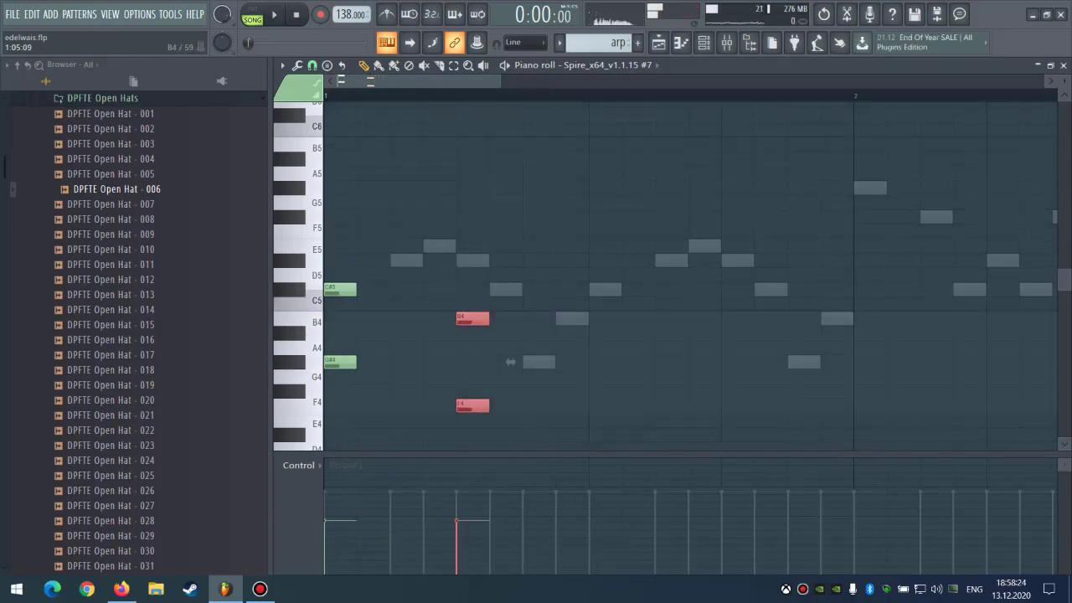
Shift the B4 and F4 pair to step 8 of bar 1 and copy the opening chord to step 4.
drag(510, 362, 611, 361)
drag(419, 255, 354, 381)
key(ctrl+b)
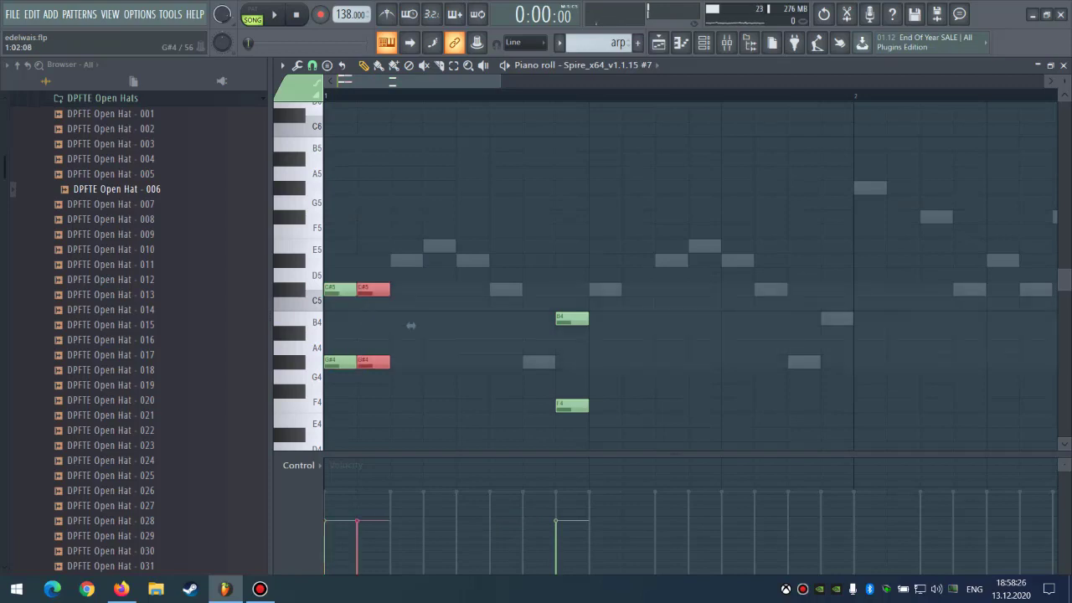
drag(410, 325, 474, 325)
key(space)
key(space)
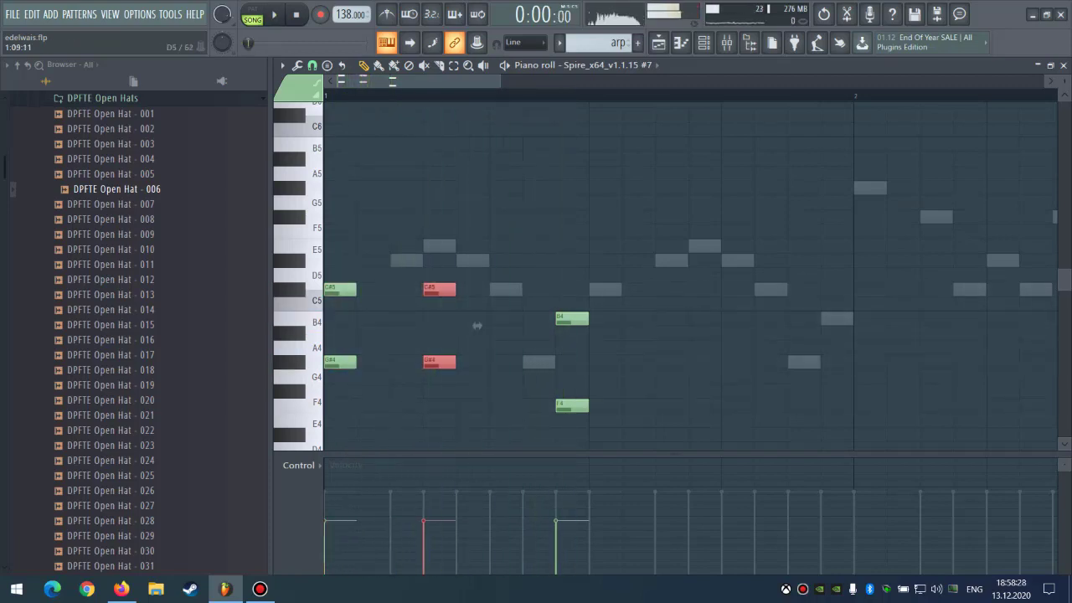
Move the third chord to step 7, change its lower note to G#4, and audition the bar 1 chords.
drag(604, 270, 553, 427)
key(space)
drag(610, 362, 574, 362)
ctrl+click(625, 348)
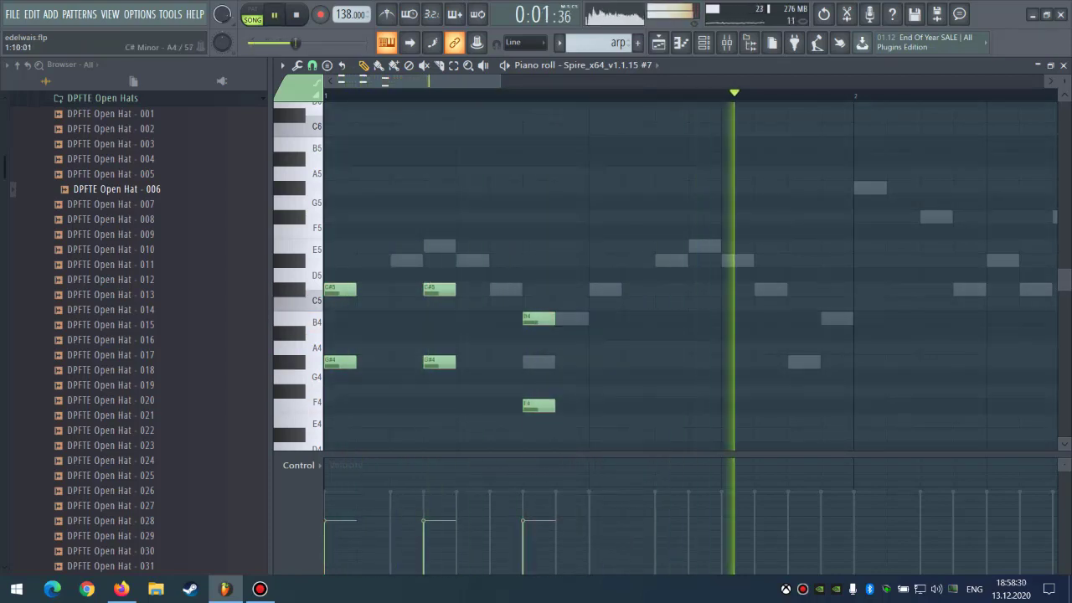
key(space)
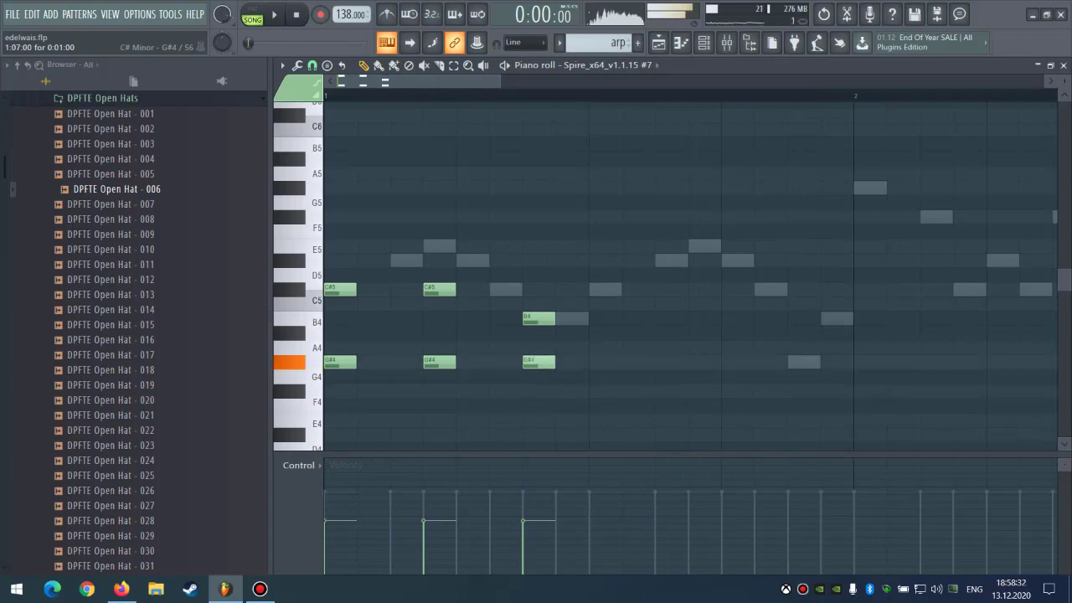
key(space)
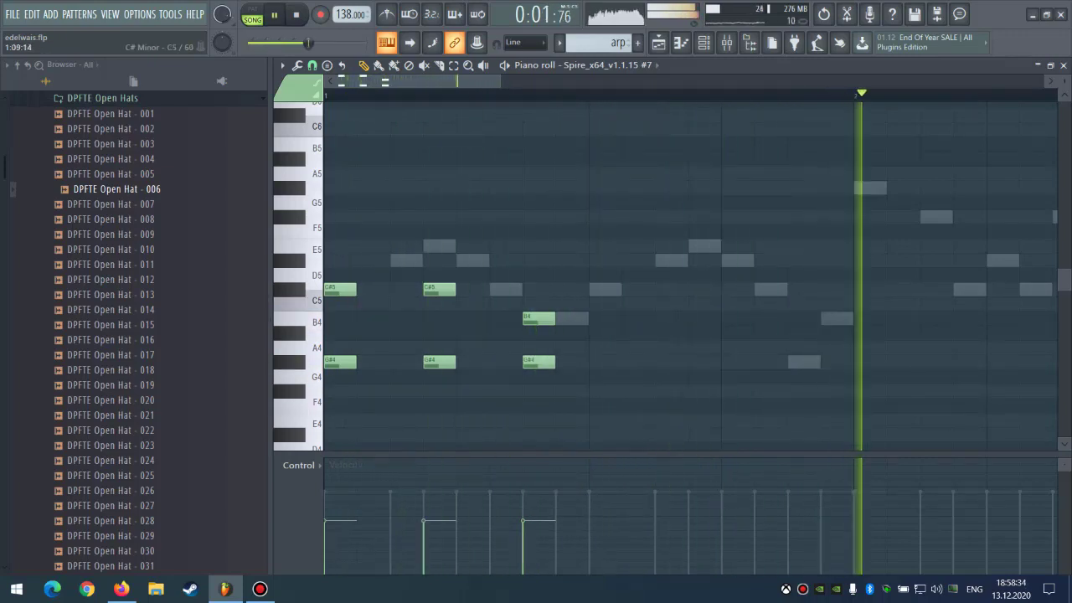
scroll(605, 293, down, 1)
drag(604, 274, 326, 426)
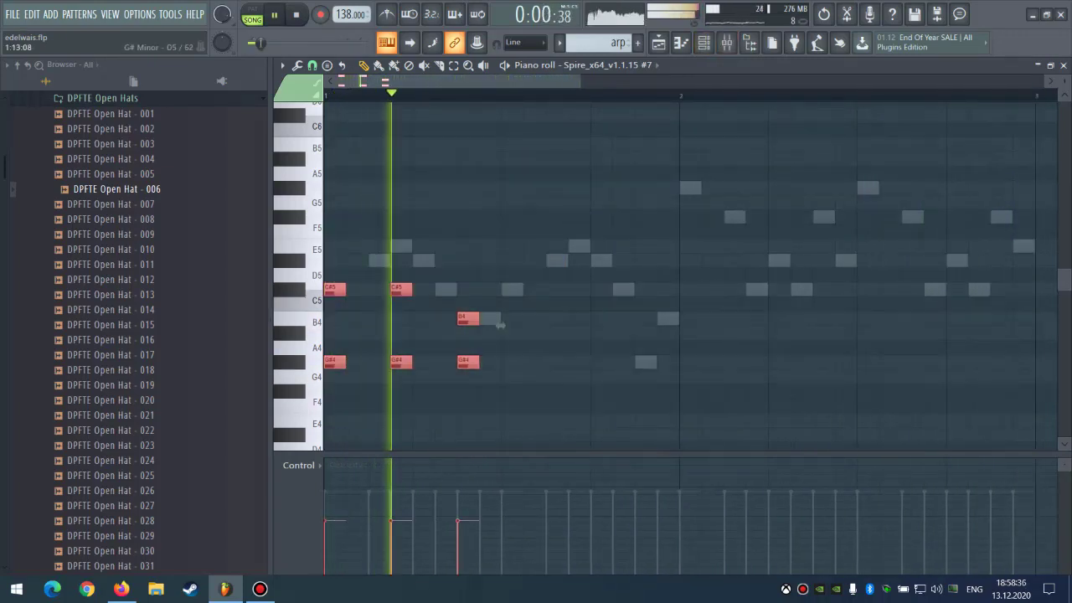
key(ctrl+d)
Reshape the Spire #7 sound, setting the envelope 3 amount to 0.94 and the delay width to 0.88.
key(F6)
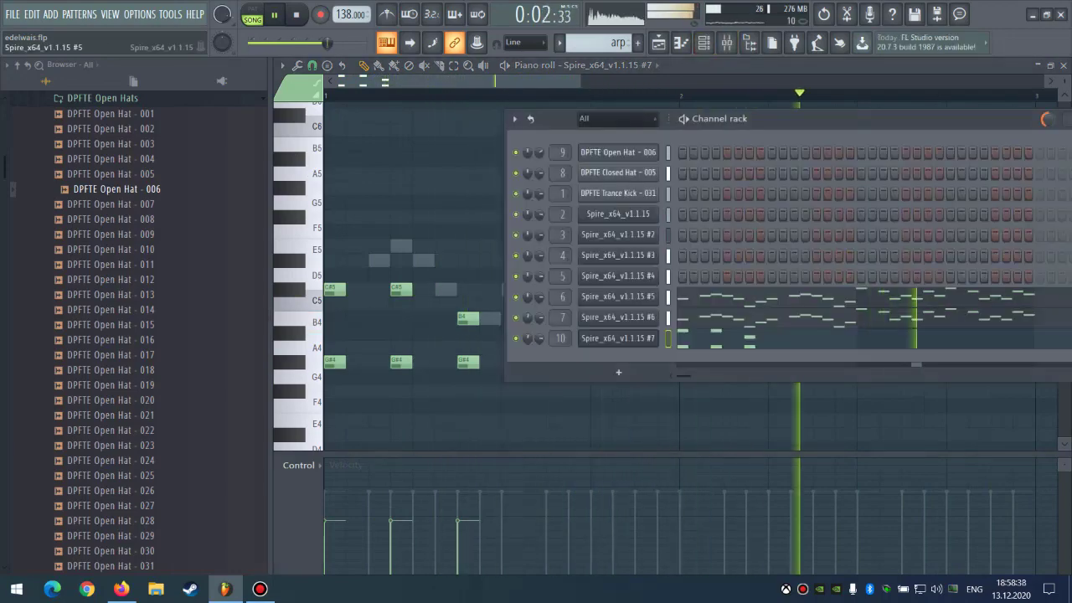
click(618, 338)
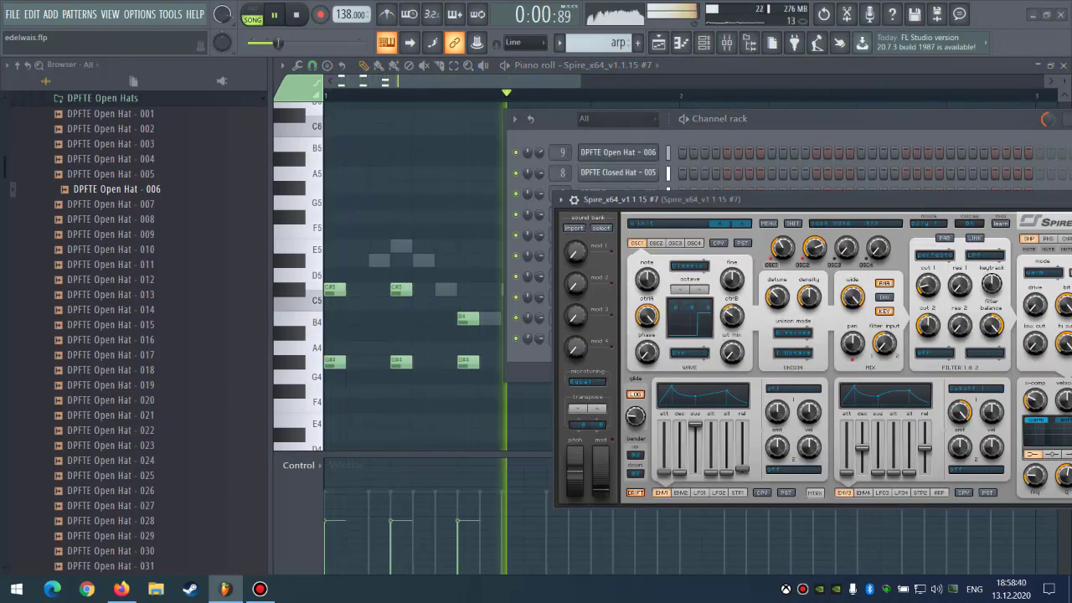
drag(928, 286, 928, 283)
drag(846, 200, 752, 178)
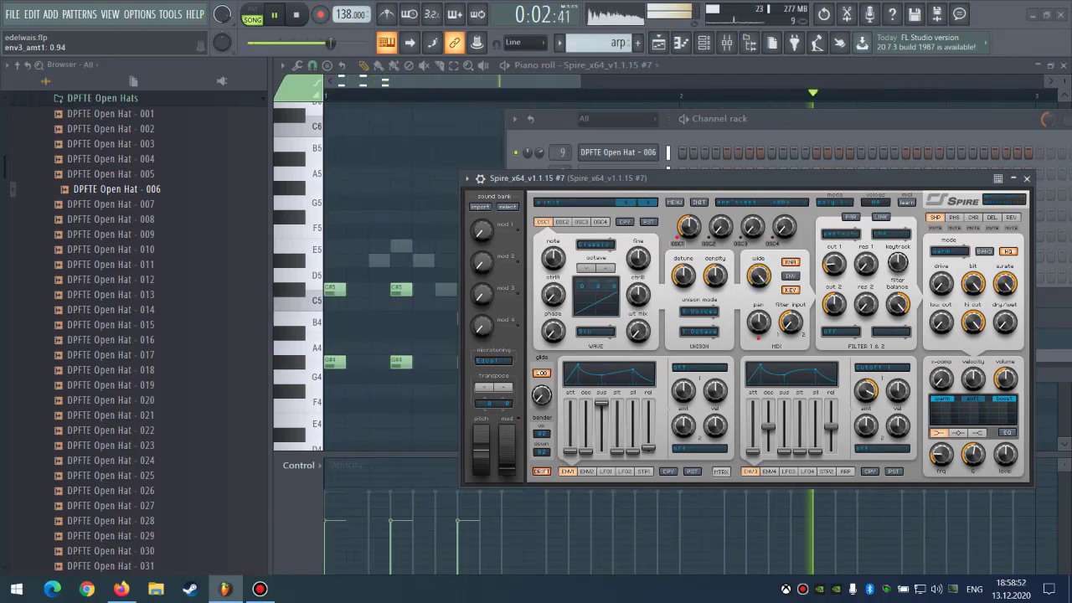
click(992, 217)
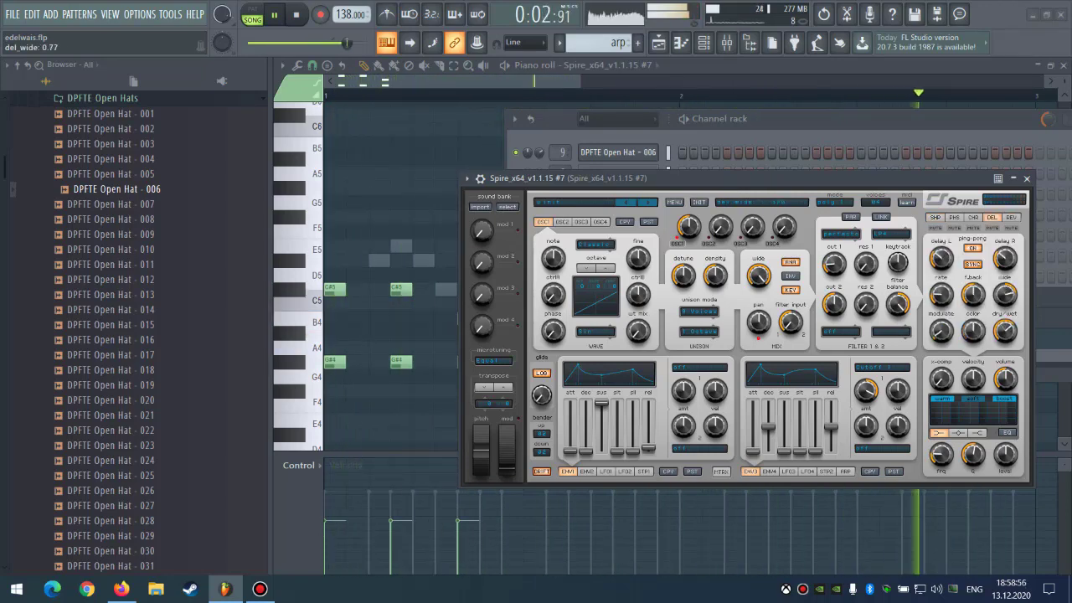
drag(754, 178, 746, 173)
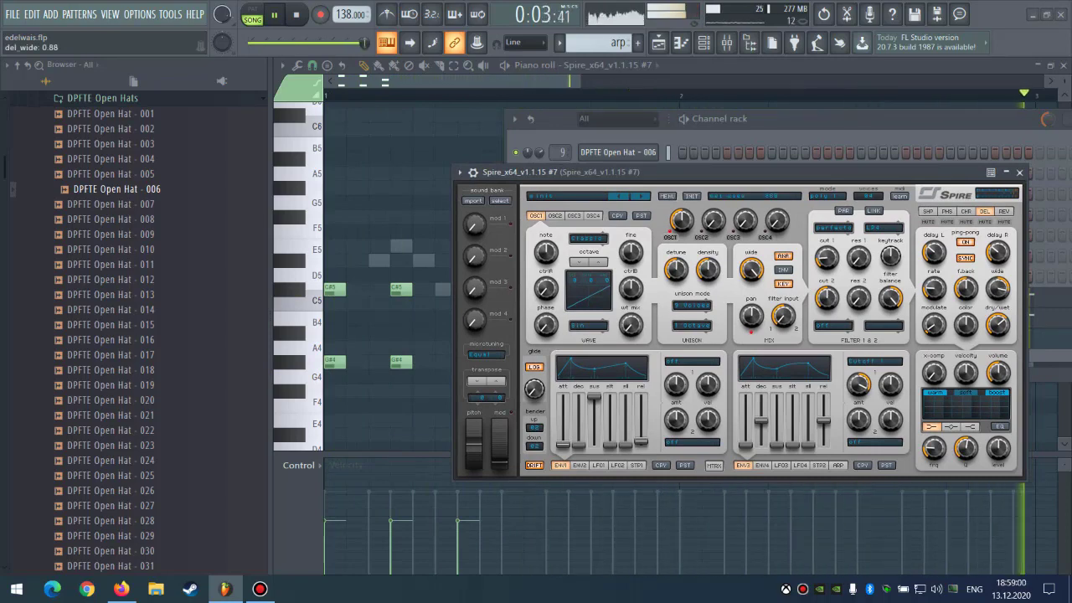
Add C#5 and E5 chords on steps 1 and 5 of bar 2 and a D#5 on step 9.
click(421, 226)
drag(420, 225, 501, 340)
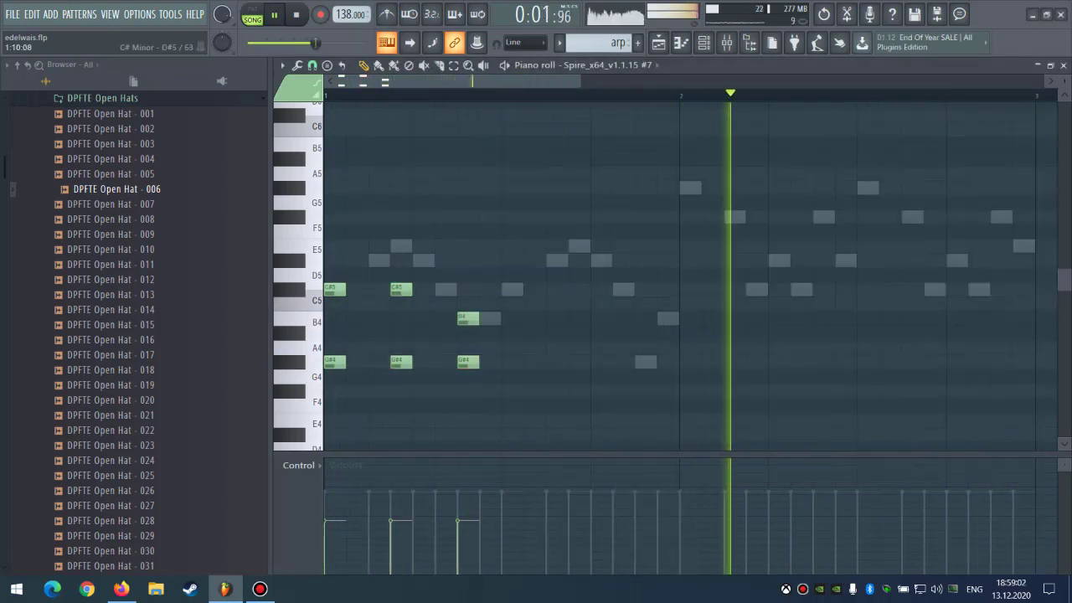
scroll(501, 243, down, 1)
drag(498, 225, 539, 267)
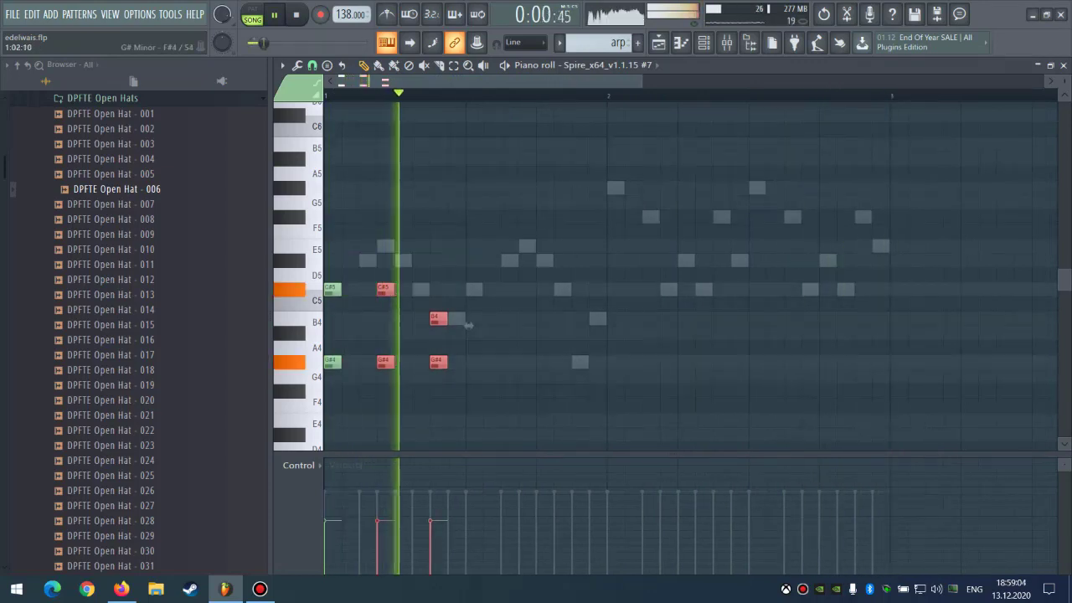
key(space)
click(630, 231)
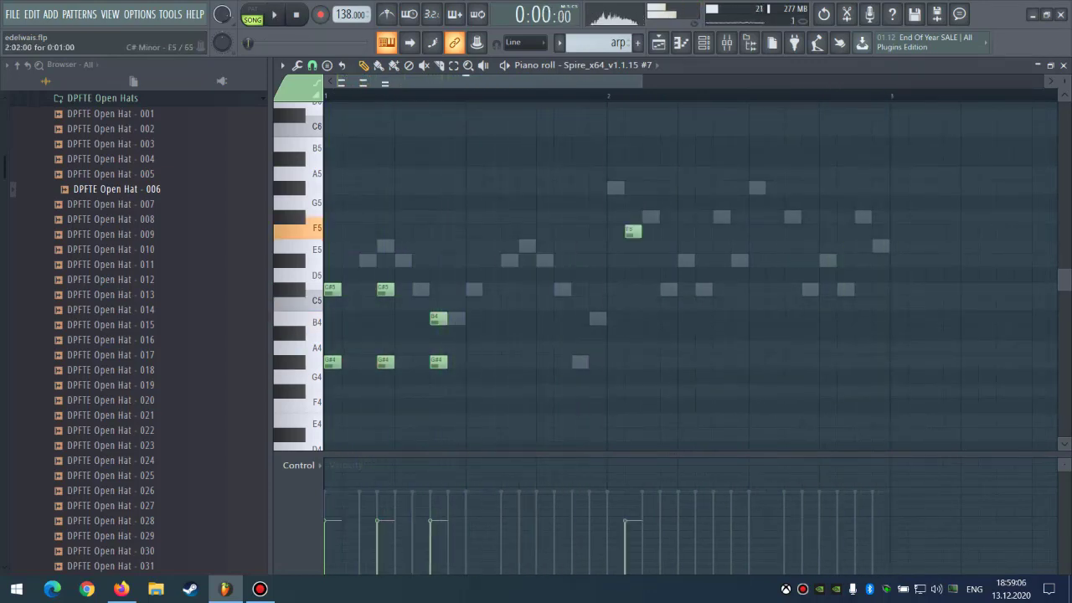
key(space)
drag(615, 304, 616, 290)
key(space)
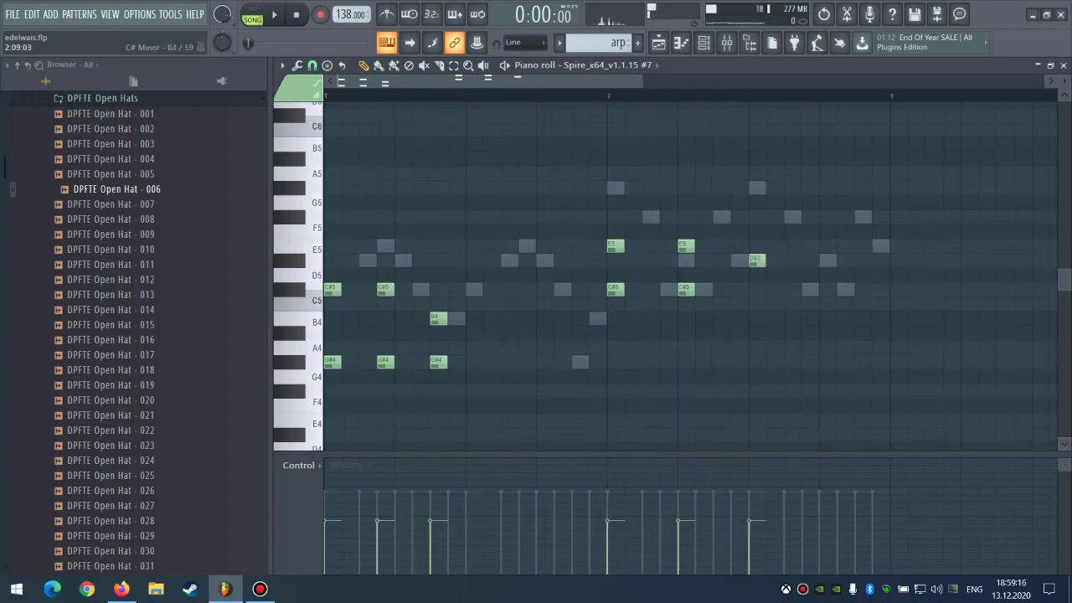
Complete the last bar 2 chord with B4 under D#5 and move it one step earlier to step 8.
key(space)
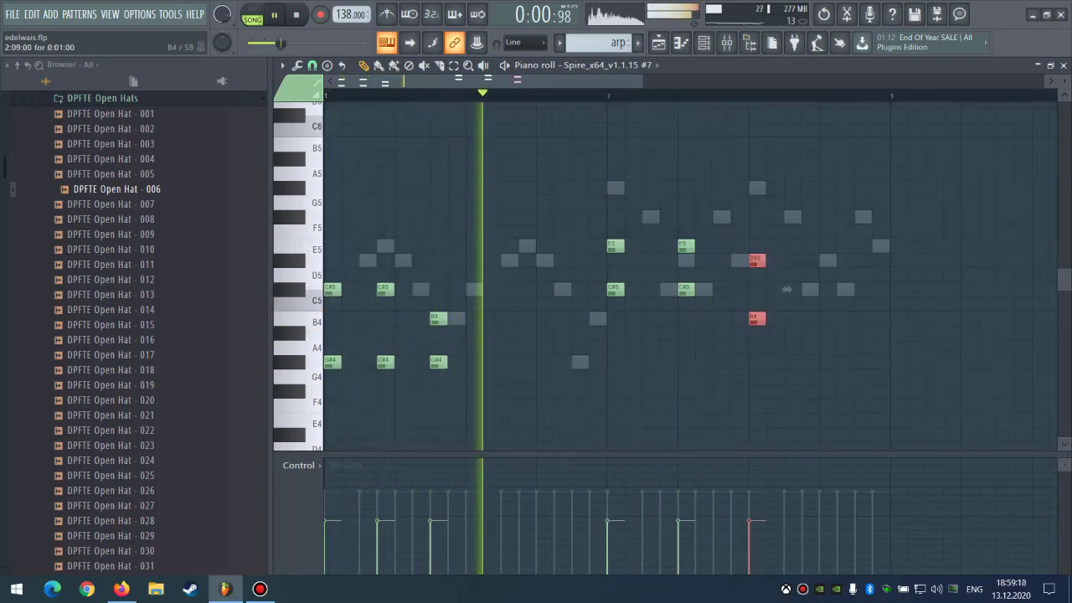
drag(786, 289, 768, 290)
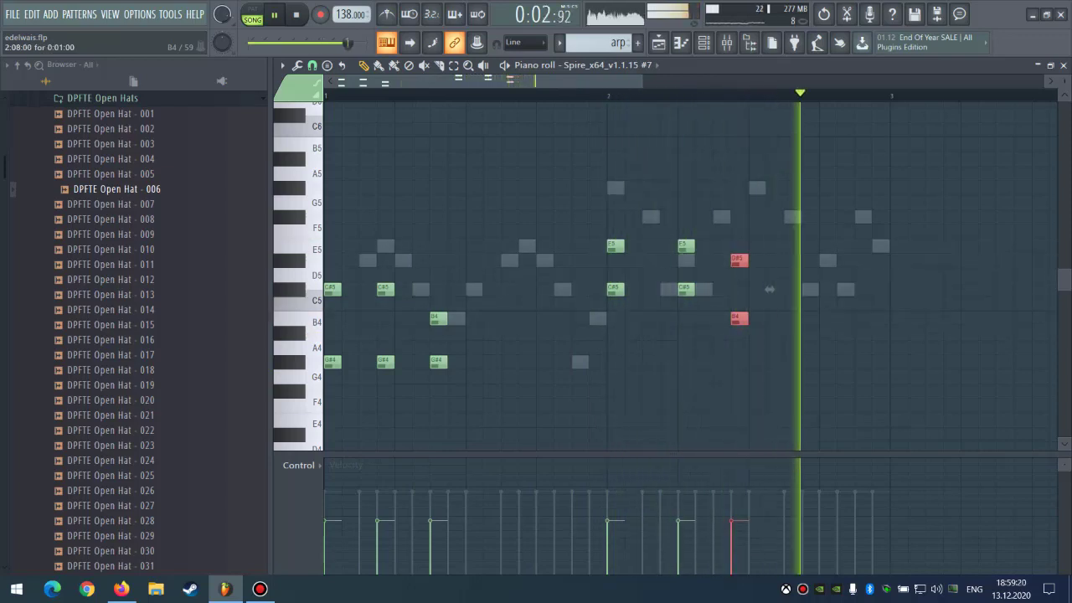
ctrl+click(775, 202)
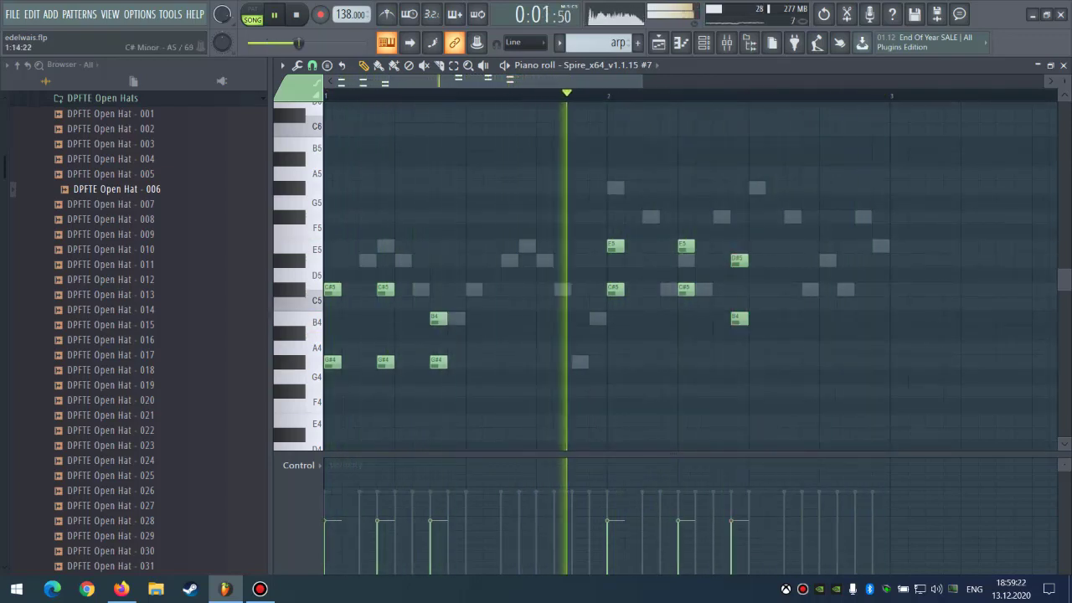
scroll(542, 175, up, 1)
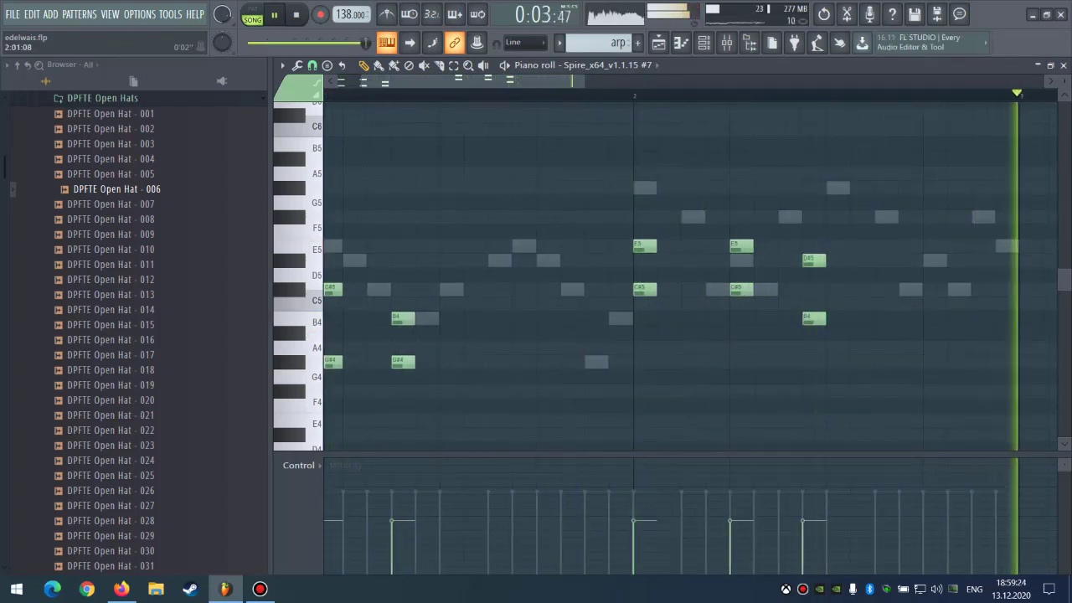
Solo the Spire #7 channel, bring in its oscillator 2, and set the filter 1 cutoff to 0.27.
key(F6)
right_click(516, 338)
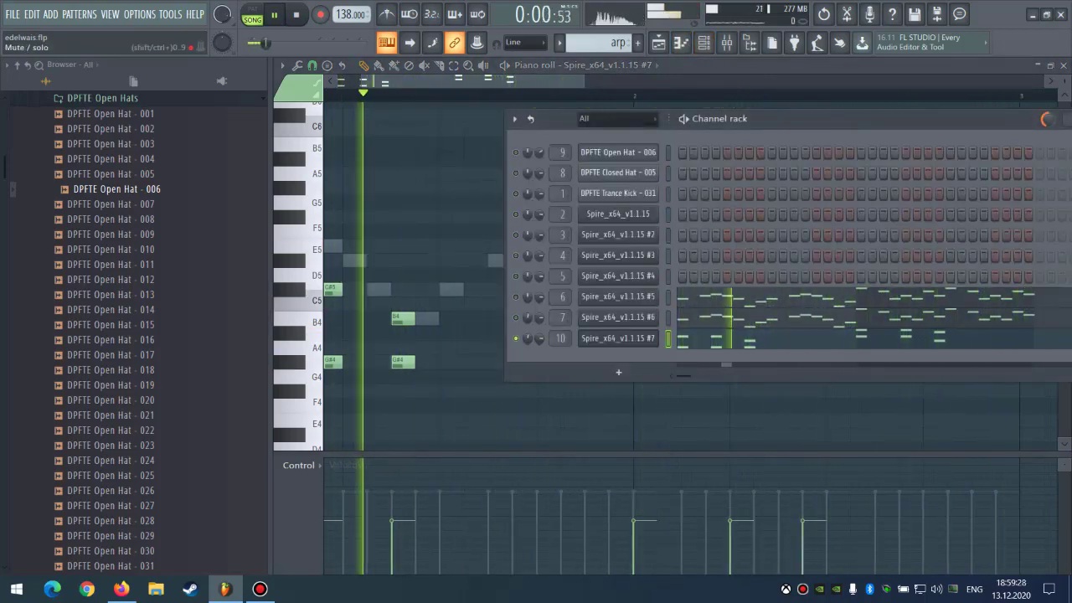
click(618, 337)
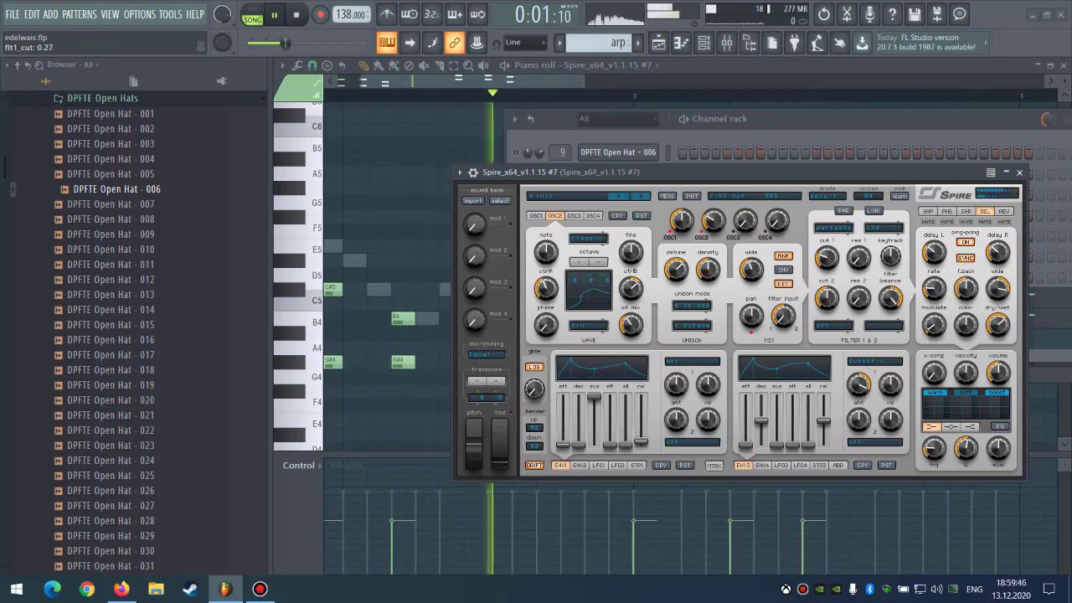
click(762, 120)
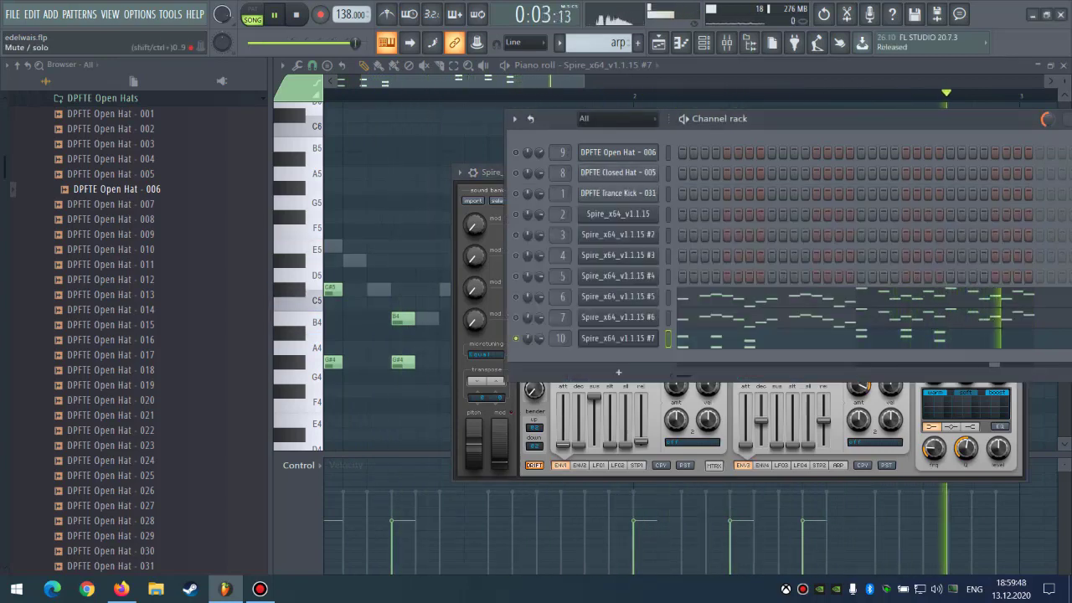
Unmute the other channels and review the Spire #7 chords and synth settings in the full mix.
click(436, 203)
scroll(436, 202, up, 1)
drag(436, 203, 477, 242)
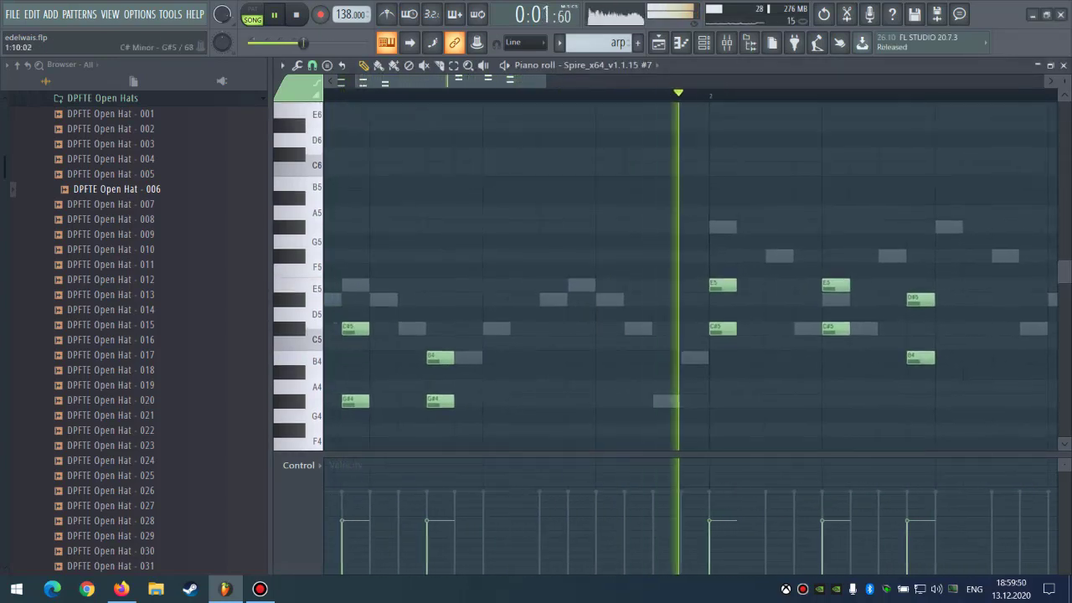
scroll(502, 226, down, 3)
key(F6)
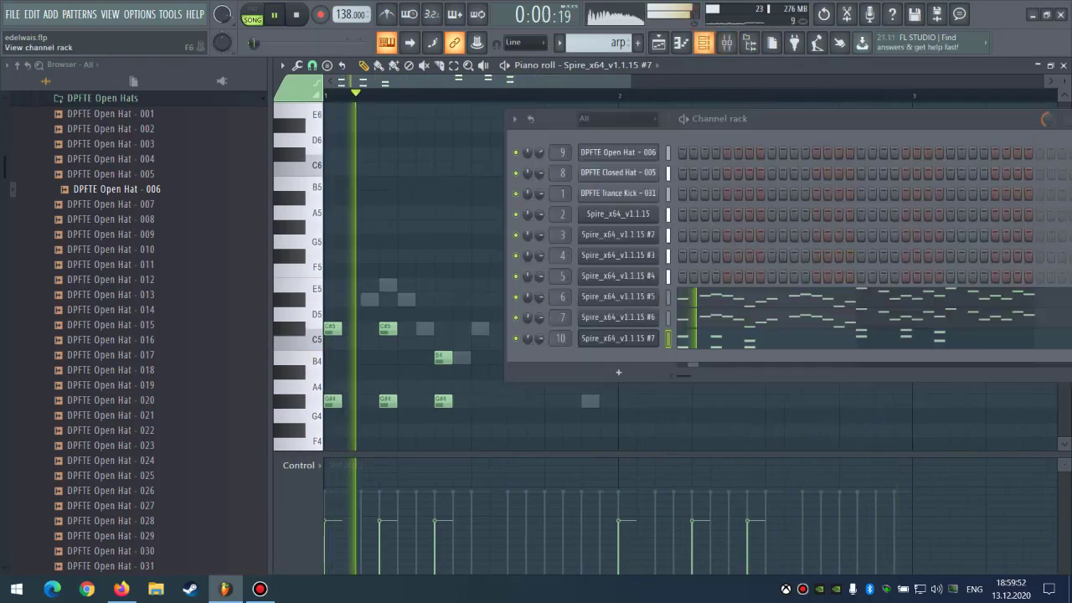
click(618, 339)
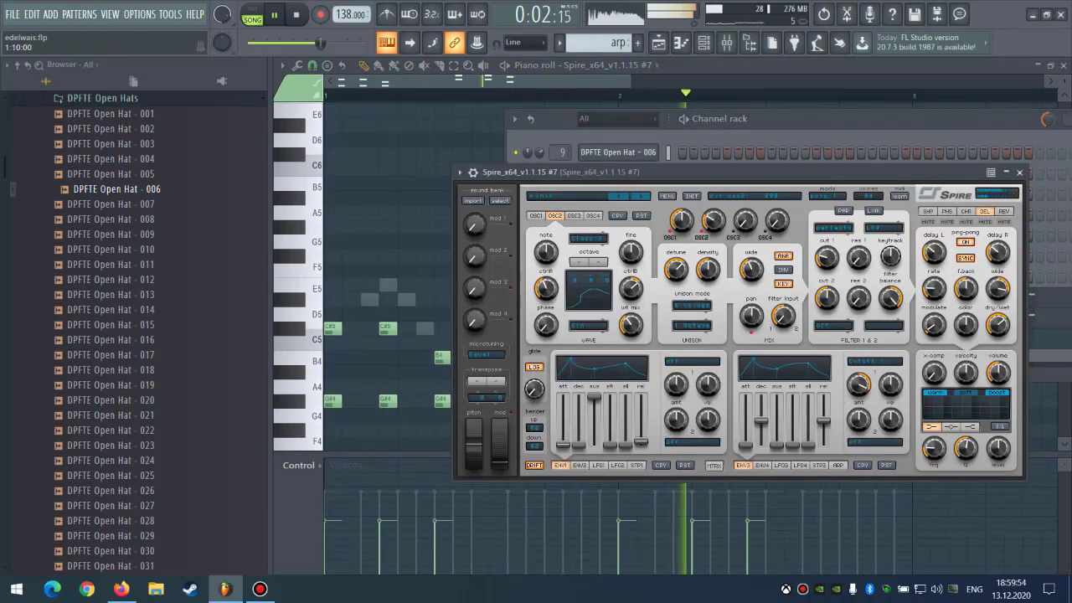
key(F7)
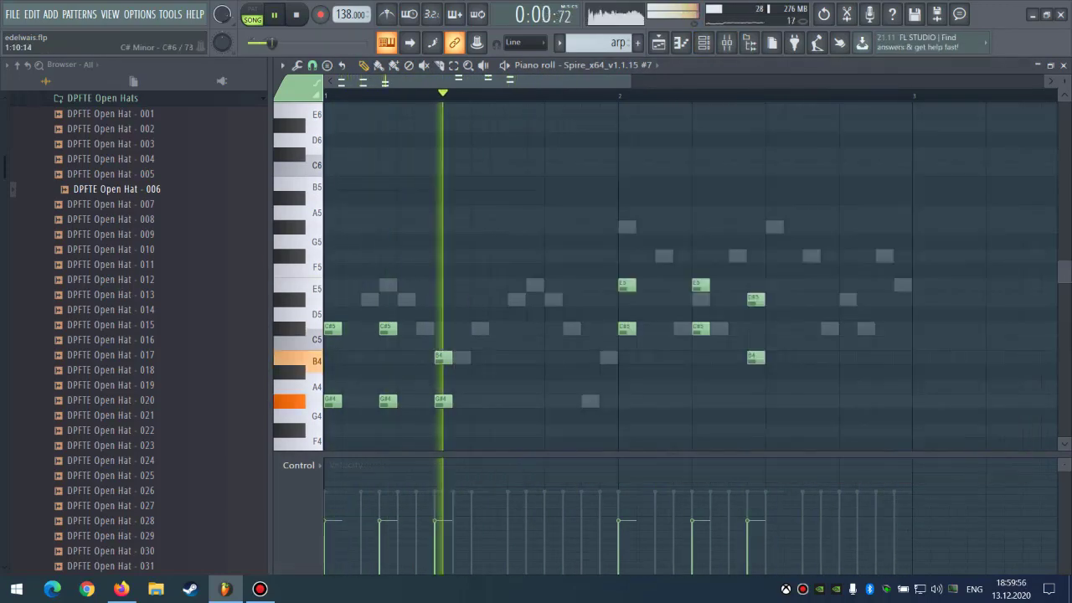
Move the Spire #7 chords out of the arp pattern into a new Pattern 6 and play it.
key(space)
scroll(724, 276, down, 1)
key(ctrl+x)
key(F5)
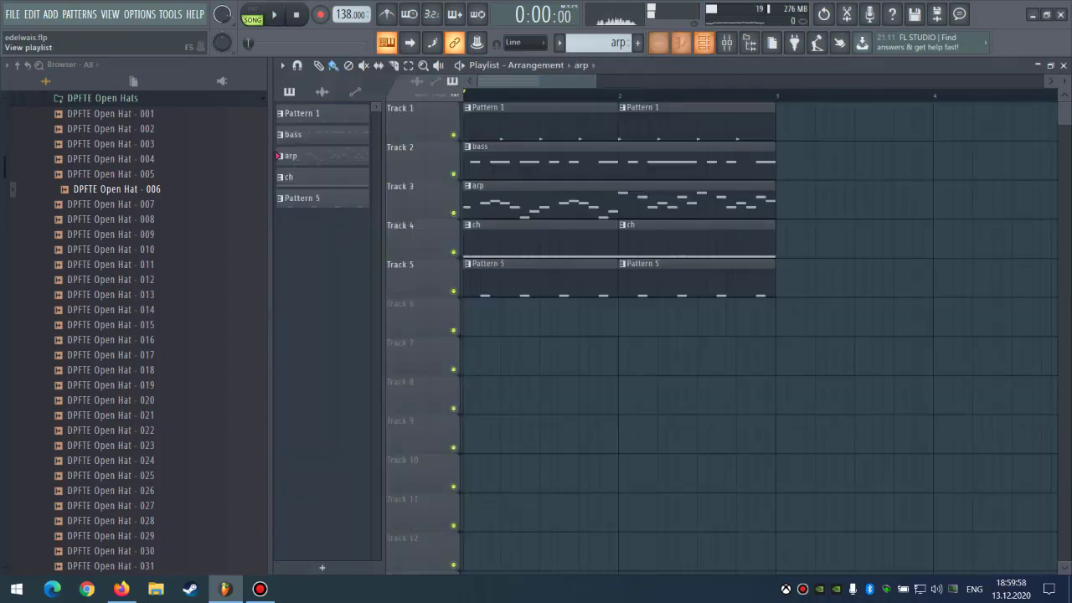
click(637, 42)
key(F7)
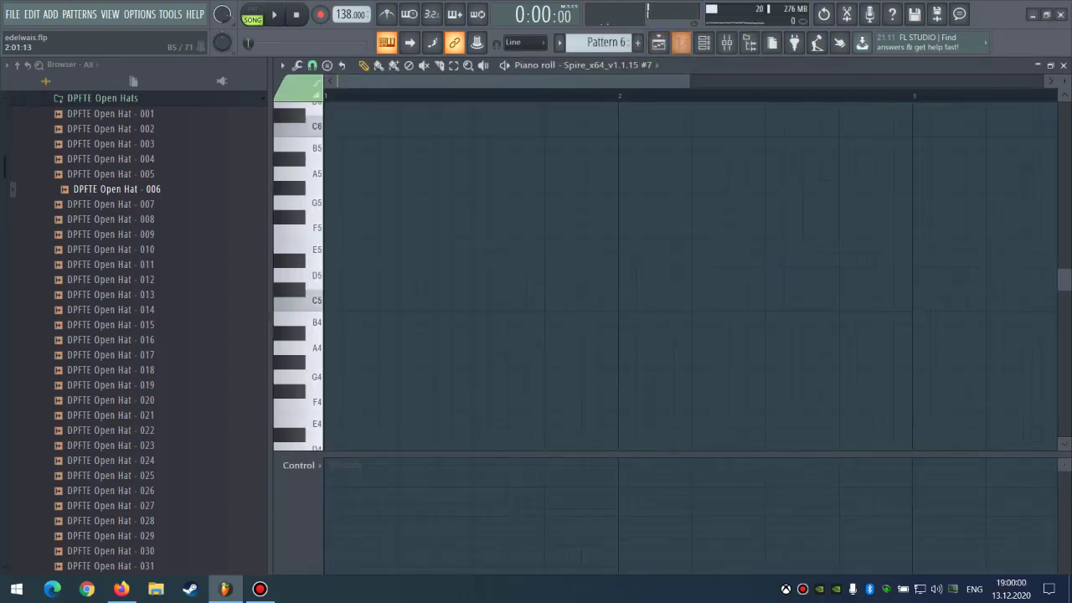
key(space)
scroll(782, 306, down, 3)
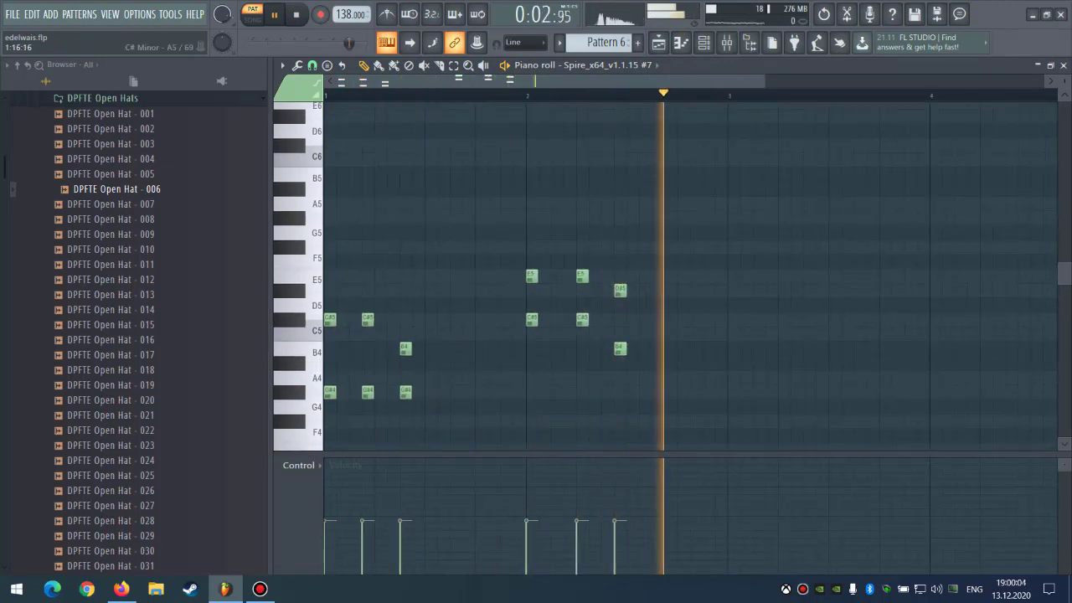
Switch to song mode and duplicate all playlist clips of bars 1 and 2 into bars 3 and 4.
key(F5)
click(253, 15)
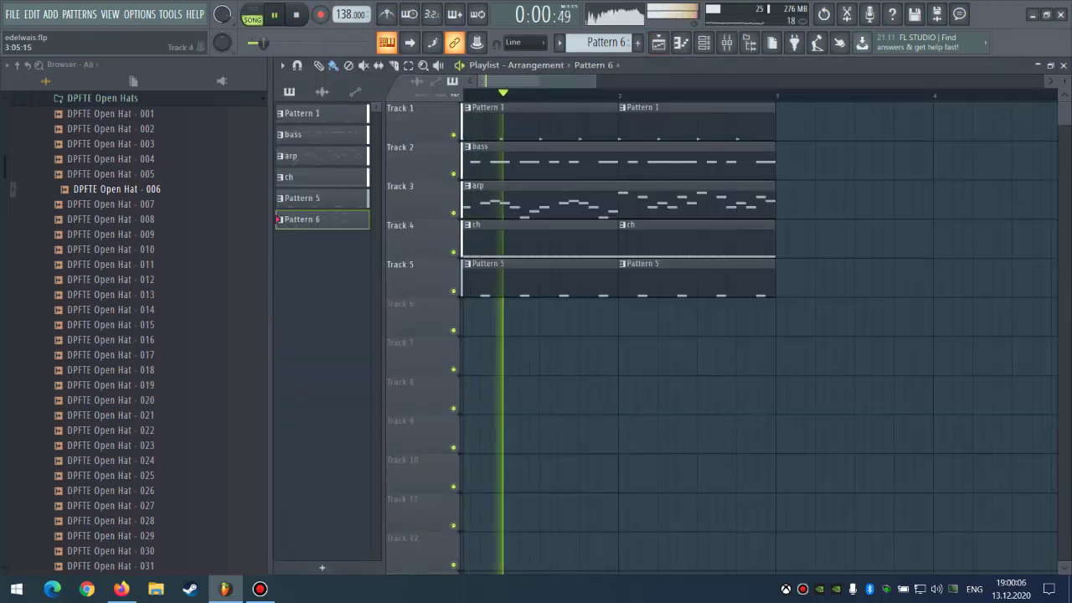
drag(466, 107, 868, 326)
scroll(863, 323, down, 2)
key(ctrl+b)
Place Pattern 6 on Track 6 of the playlist at bar 3 and deselect the clips.
click(764, 319)
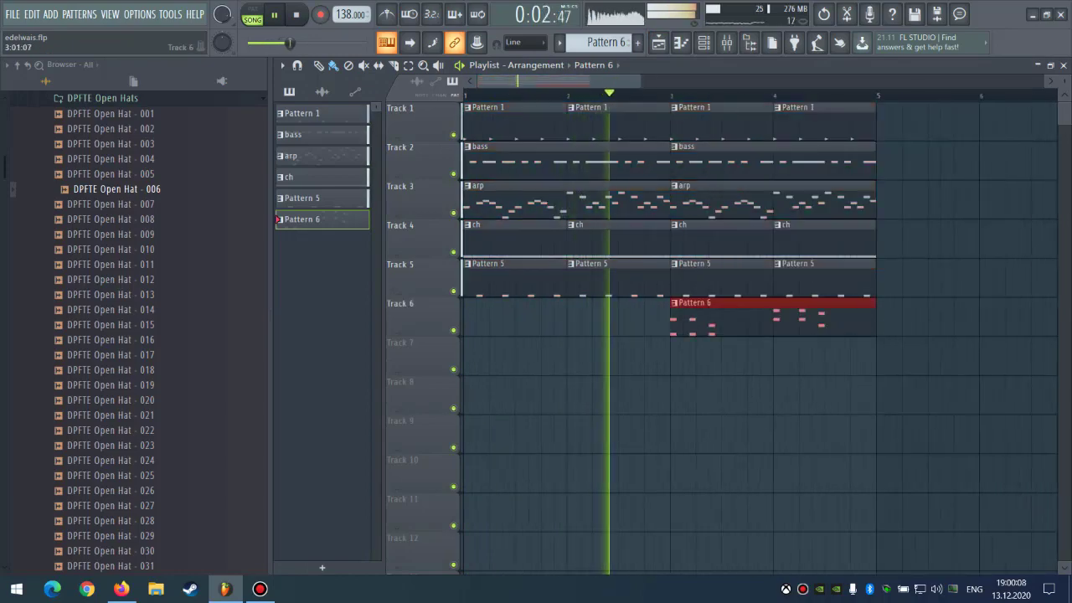
right_click(764, 318)
click(764, 319)
ctrl+click(527, 356)
scroll(527, 356, down, 2)
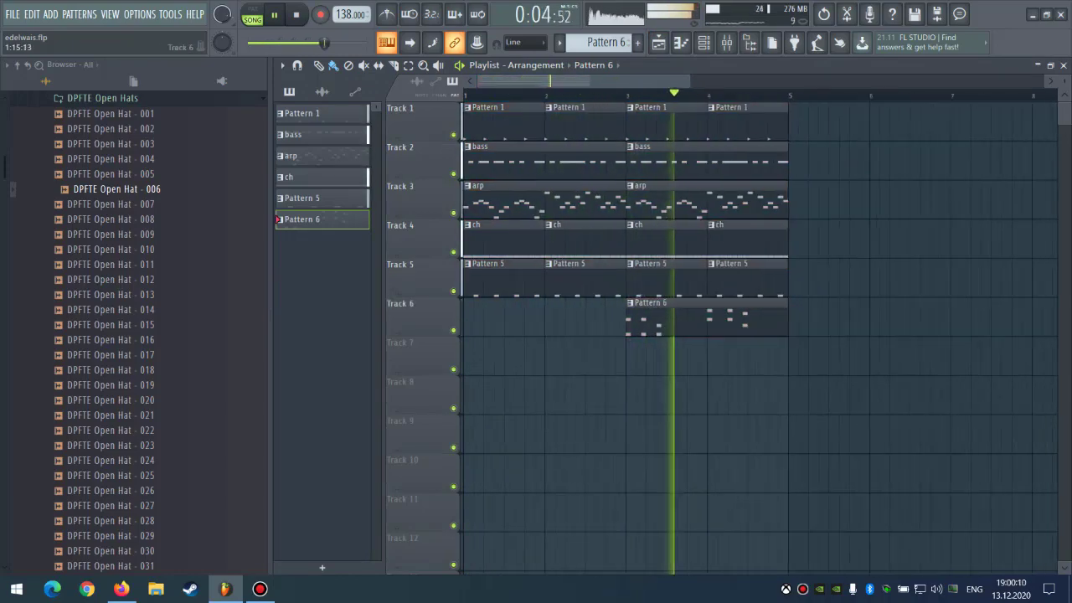
Set the Spire #7 filter 1 cutoff to 0.34 and loop song playback over bars 3 and 4.
click(703, 43)
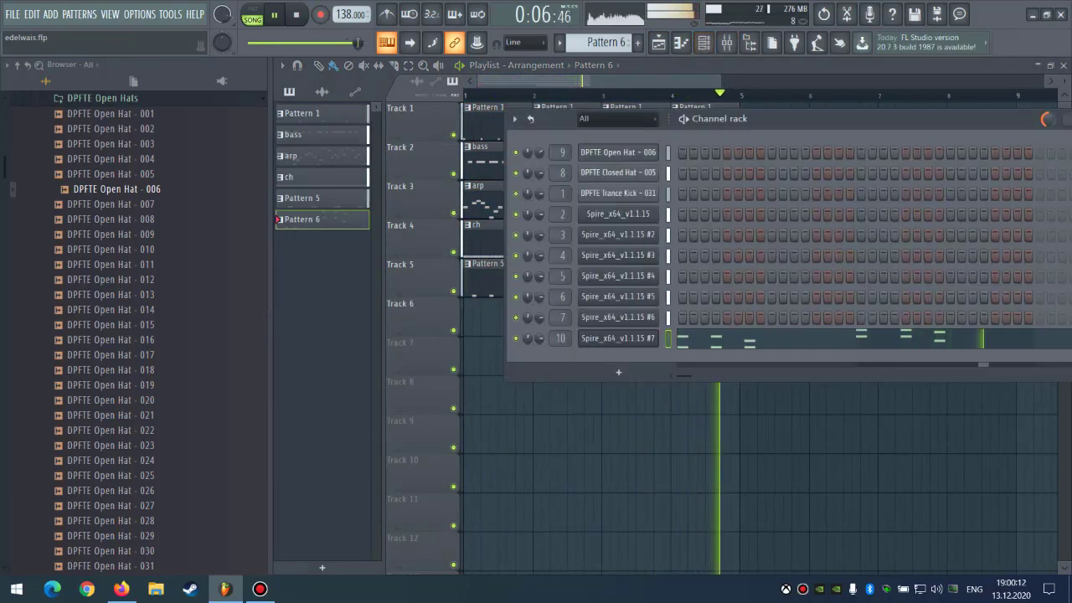
click(618, 338)
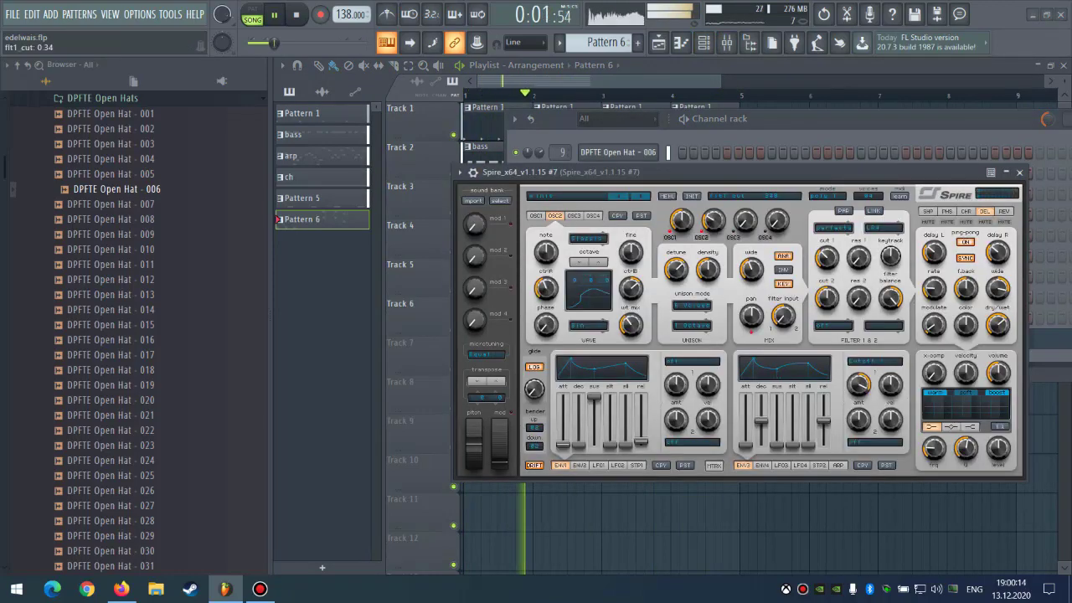
click(636, 94)
click(610, 95)
key(space)
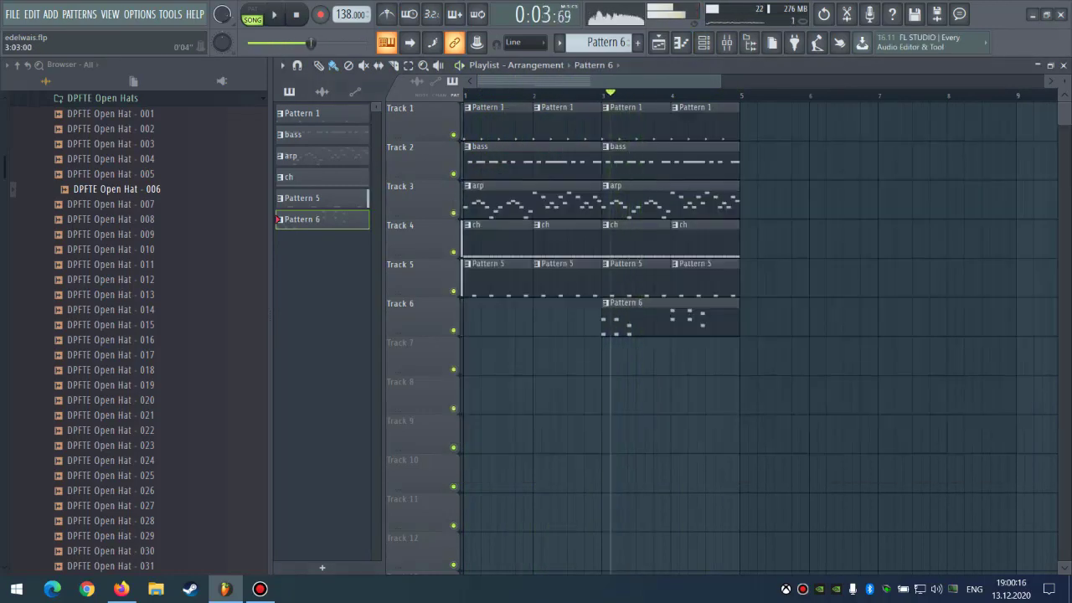
click(601, 95)
drag(602, 94, 731, 95)
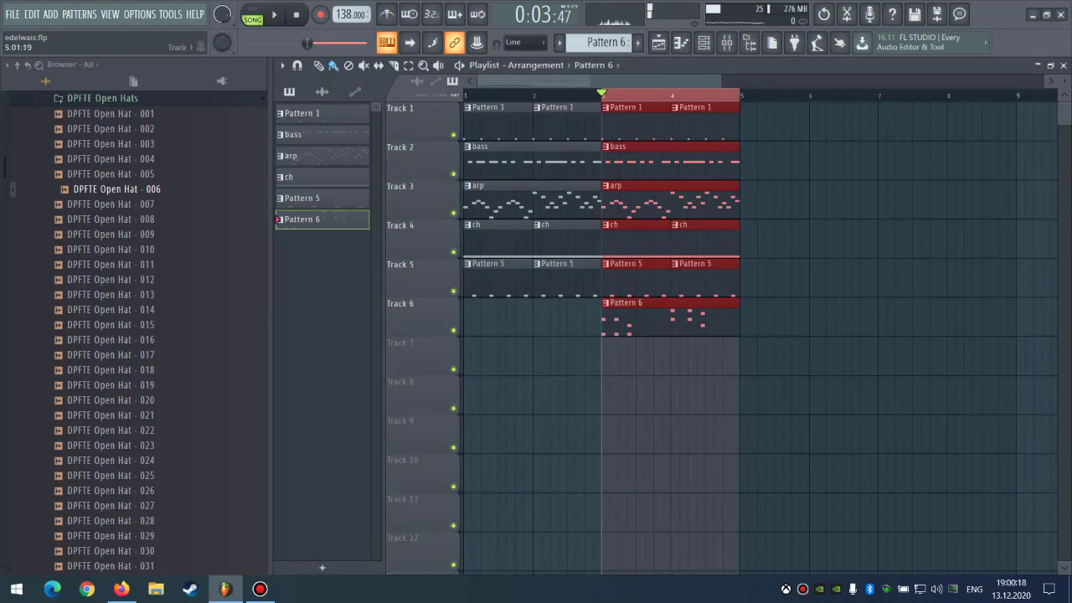
key(space)
Load Fruity parametric EQ 2 into the first effect slot of the Spire #7 mixer track.
key(F6)
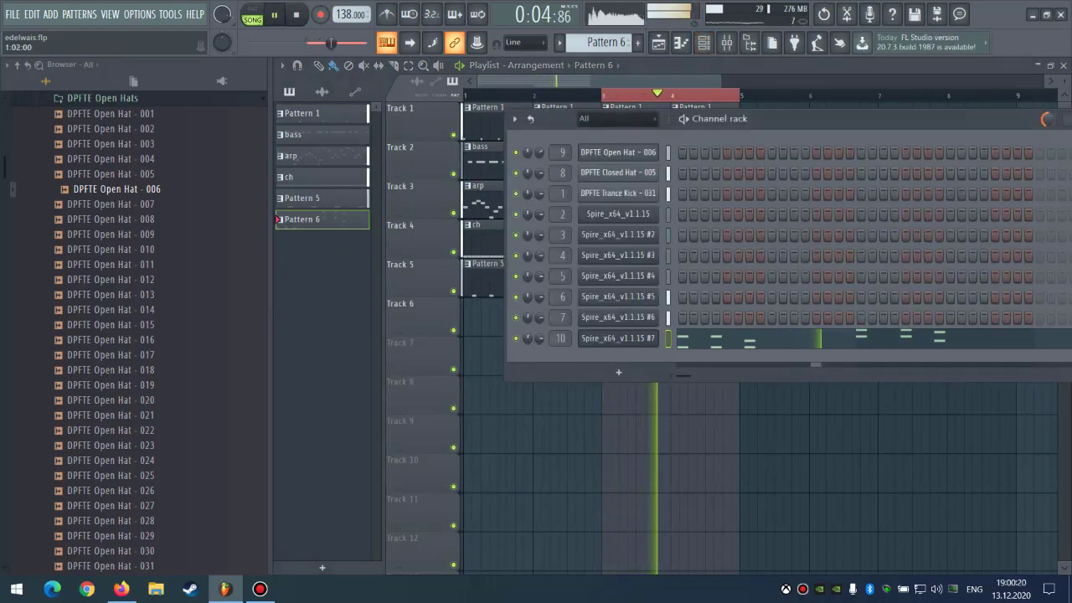
click(618, 338)
click(726, 42)
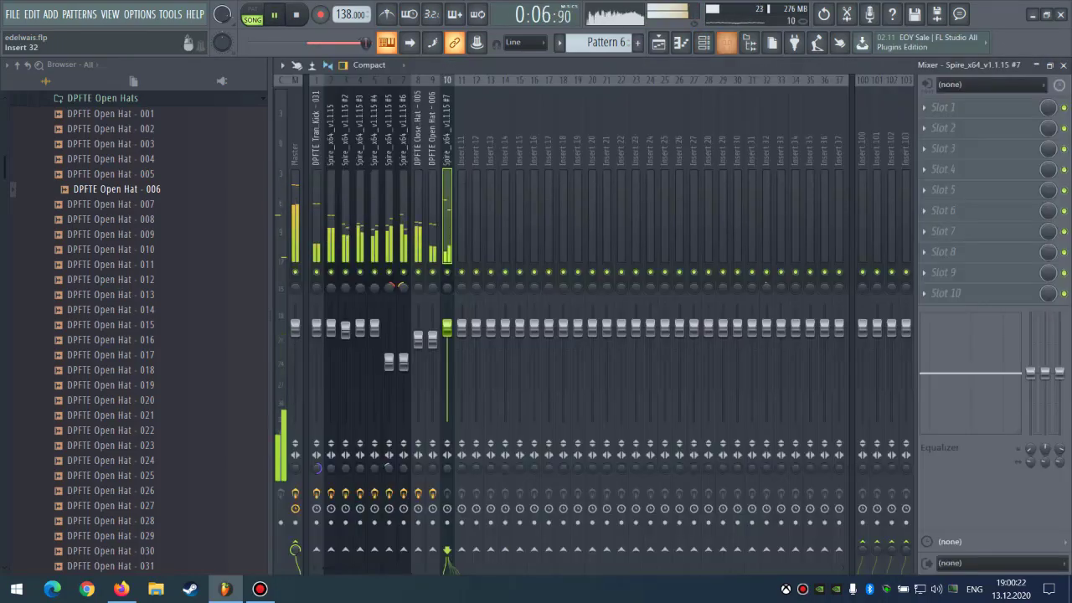
click(943, 107)
click(717, 274)
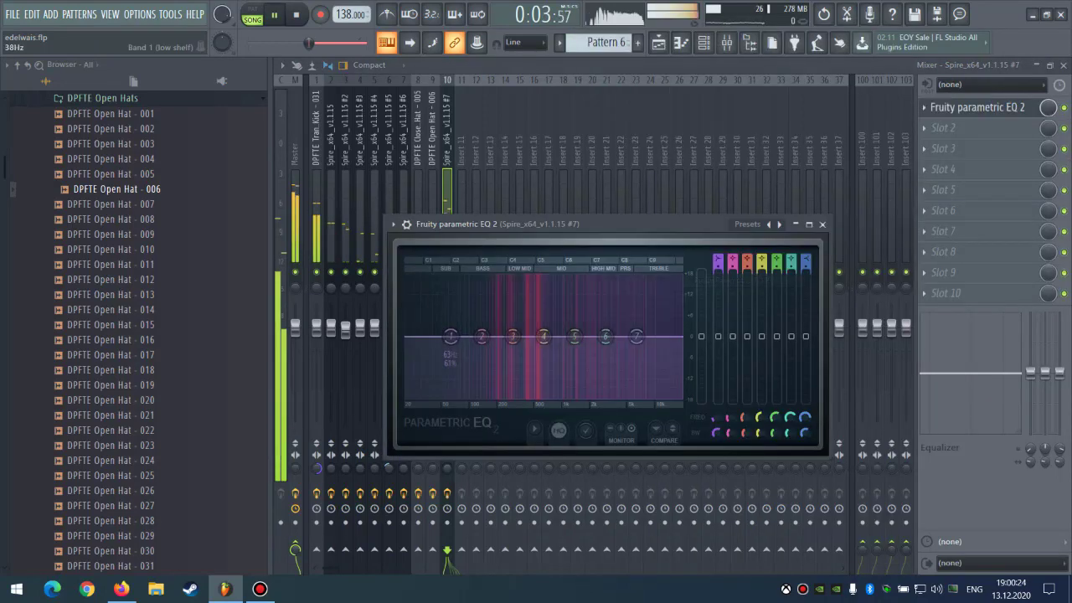
Shape the Spire #7 EQ with a steep high-pass on band 1, a dip on band 3 and boosts on bands 4 to 6.
drag(451, 336, 499, 397)
mouse_move(717, 259)
mouse_down()
mouse_move(718, 276)
mouse_move(718, 253)
mouse_up()
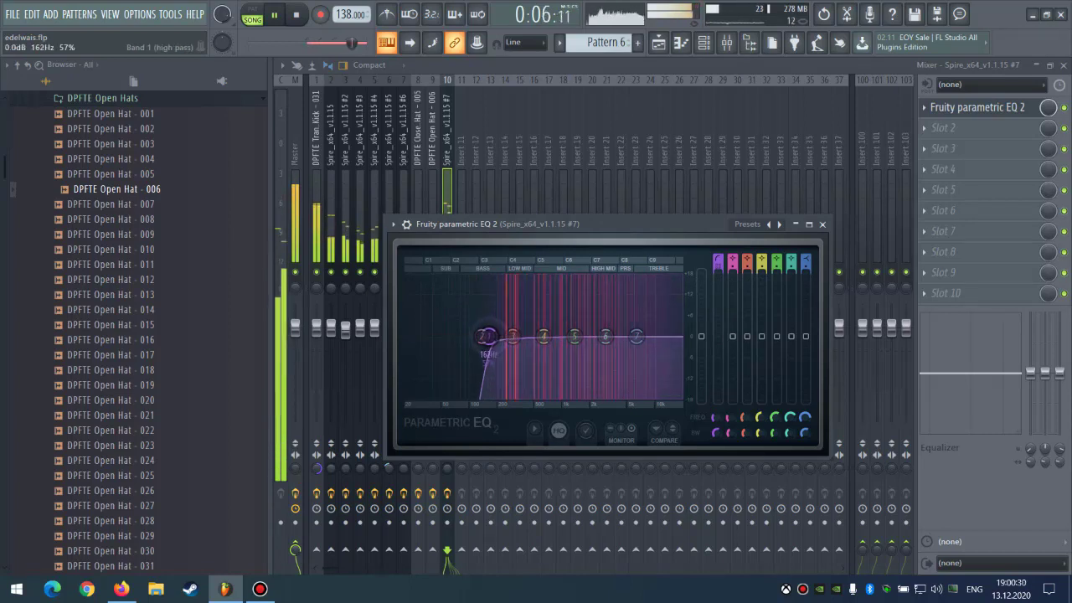
drag(487, 336, 481, 336)
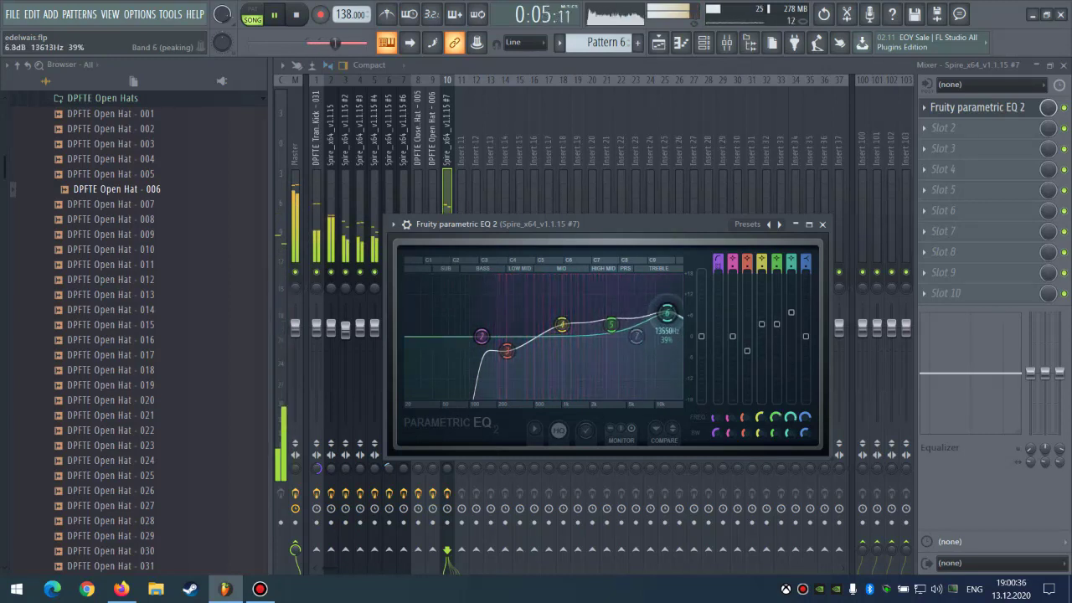
Raise the band 6 boost and move it to 20000 Hz, shift the band 3 dip slightly lower in frequency, and save the project.
drag(666, 314, 679, 291)
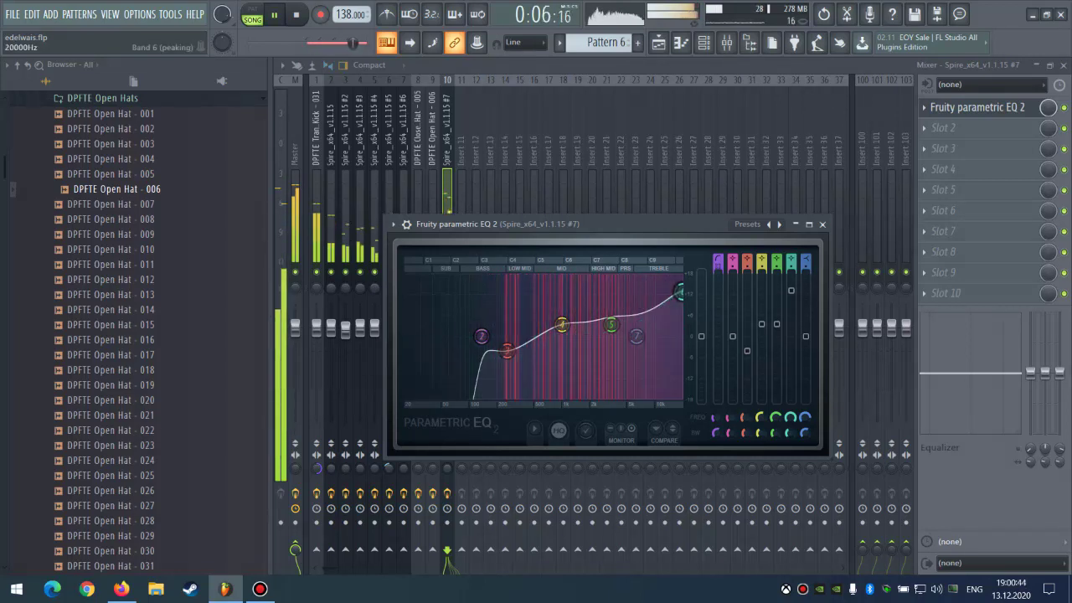
mouse_move(507, 351)
mouse_down()
mouse_move(515, 346)
mouse_move(507, 360)
mouse_move(502, 352)
mouse_up()
key(ctrl+s)
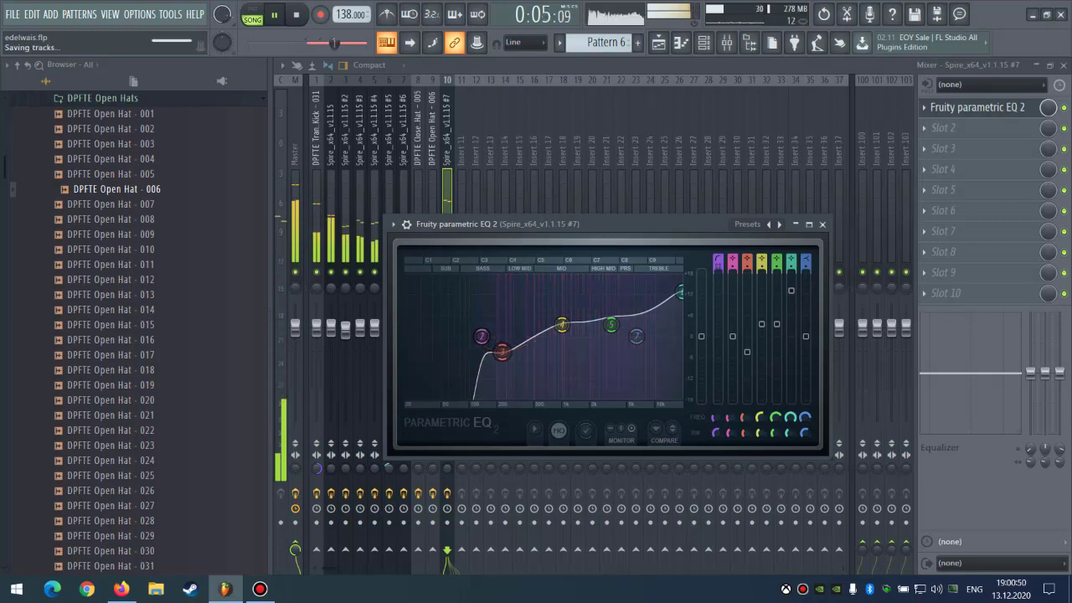
Solo the Spire #7 mixer track and listen to the equalized chords on their own.
click(462, 197)
click(447, 238)
right_click(447, 272)
click(461, 344)
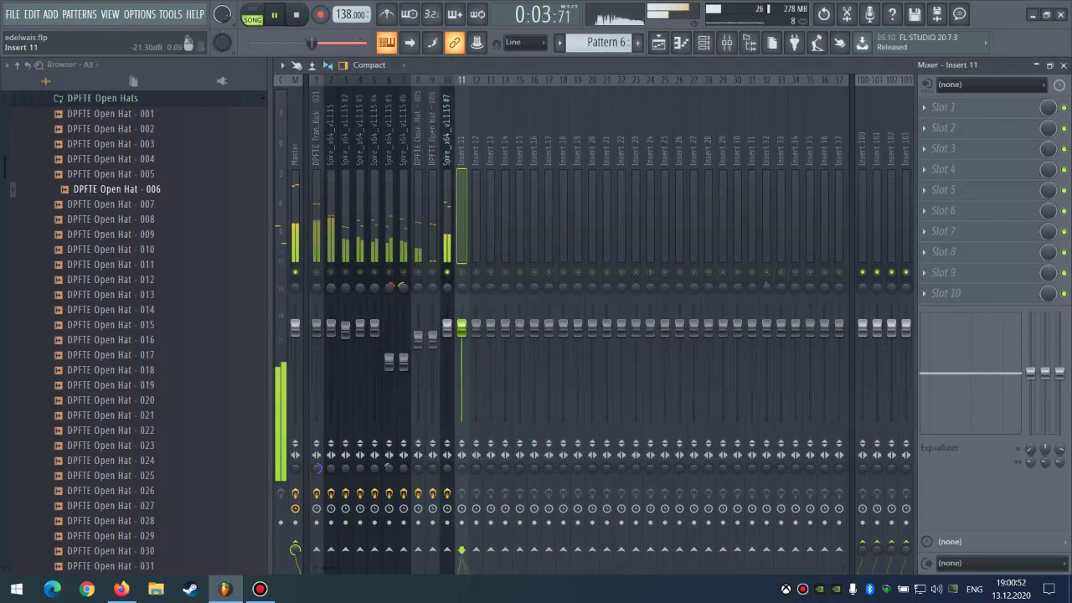
click(447, 344)
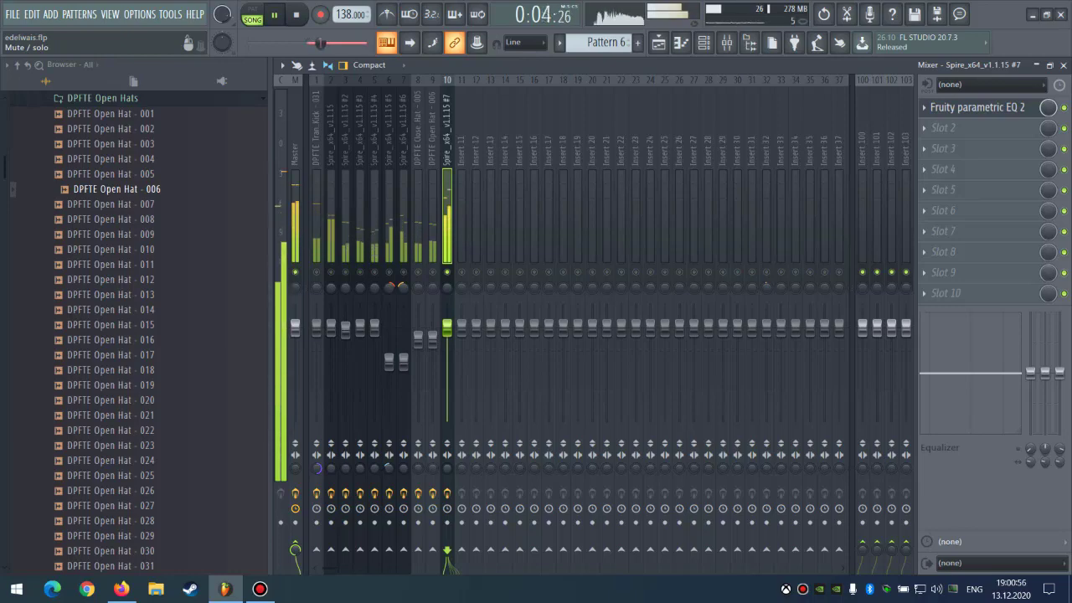
key(F6)
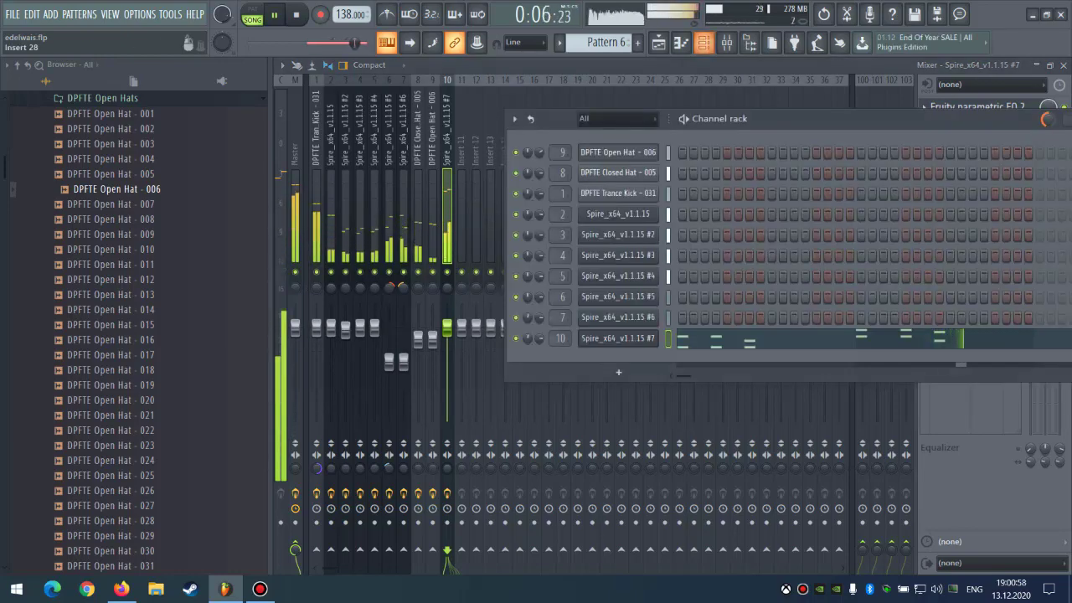
right_click(619, 338)
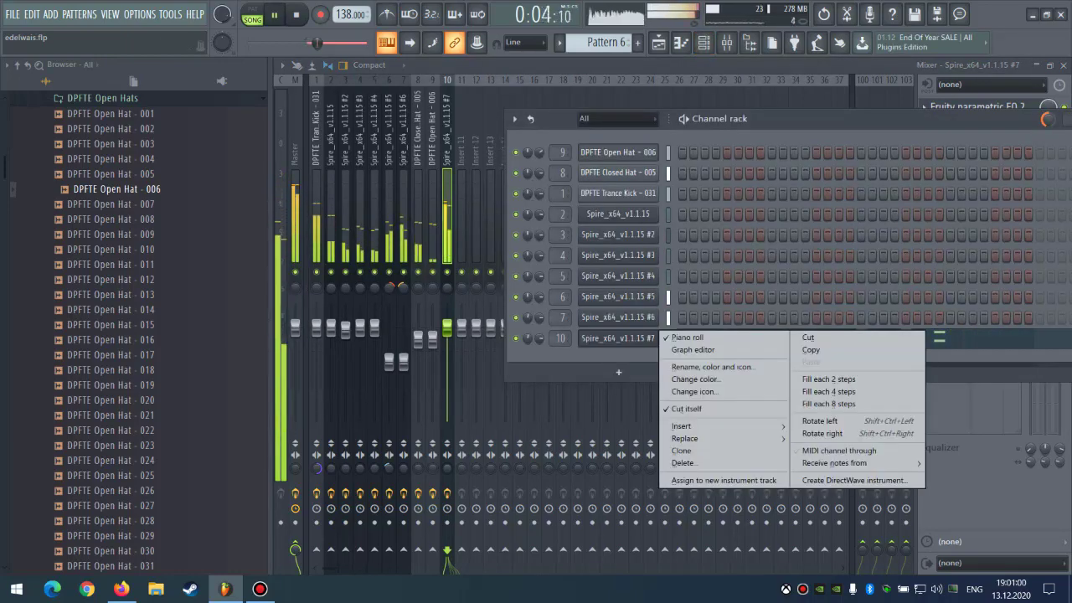
click(689, 337)
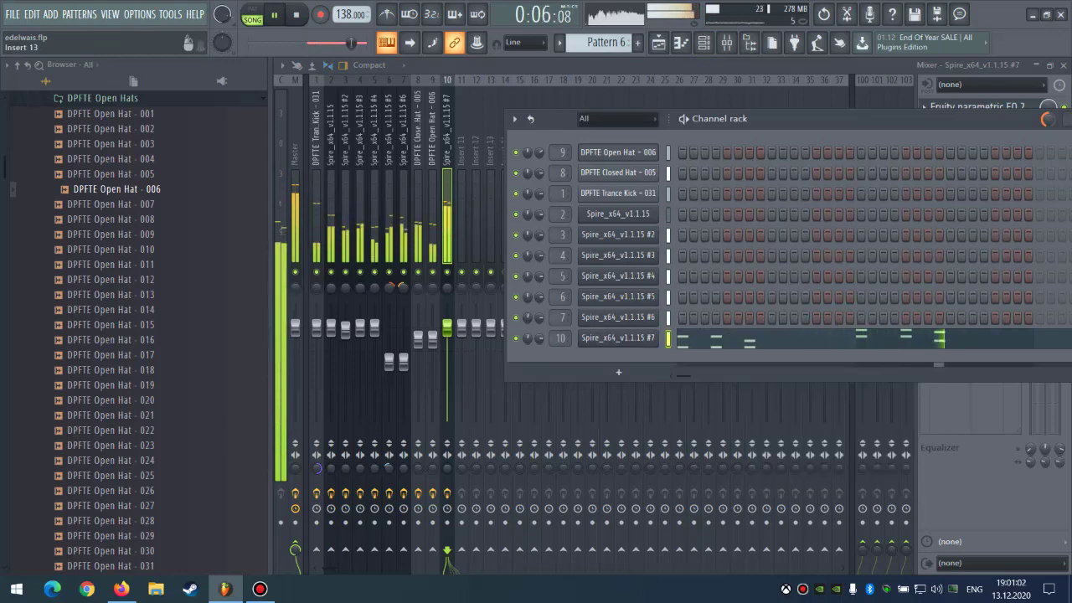
key(F6)
Check the full mix's frequency balance in SPAN on the Master track.
click(295, 220)
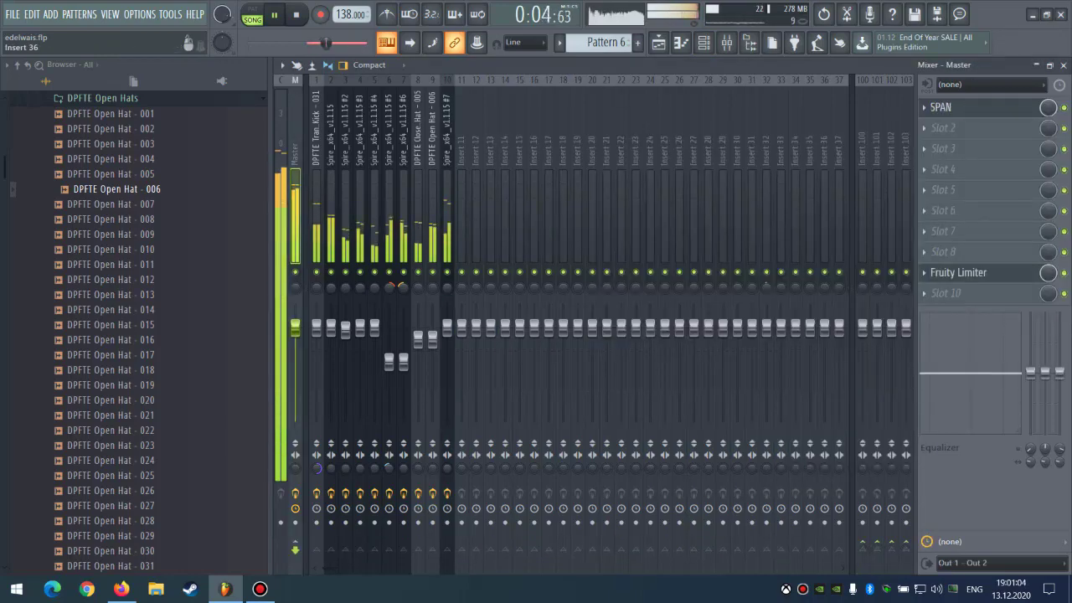
click(941, 108)
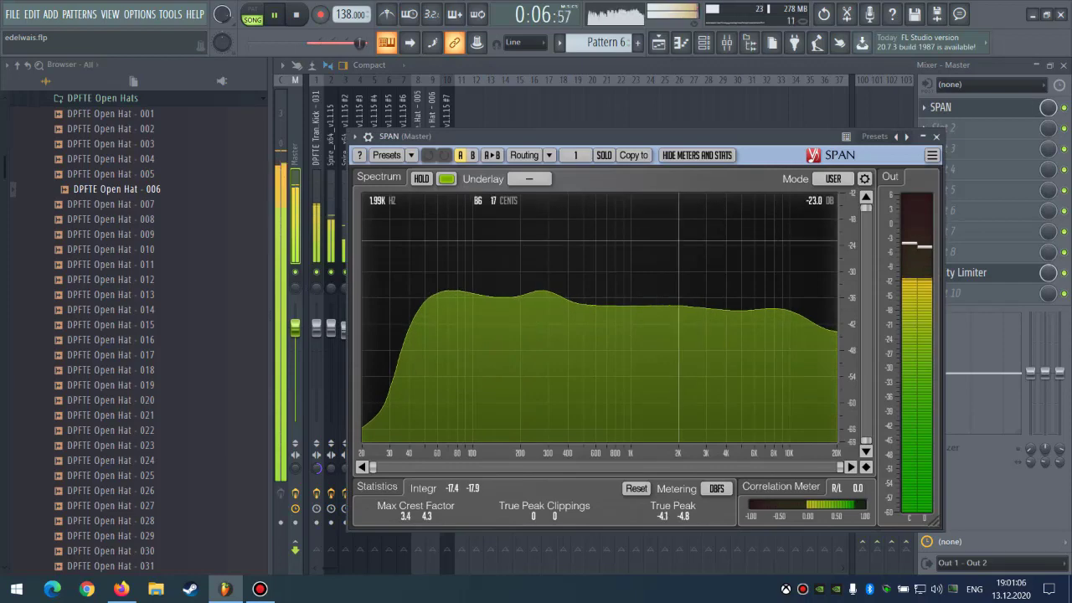
drag(548, 299, 548, 299)
Reopen the EQ on the Spire #7 mixer track and slightly raise its band 7 high shelf.
click(447, 113)
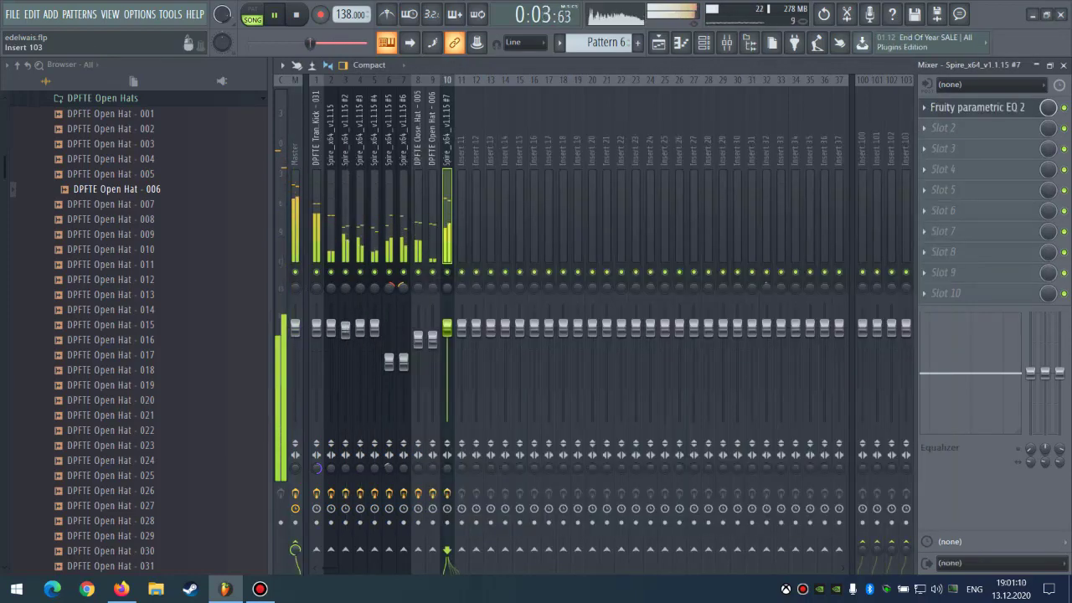
click(924, 108)
click(941, 107)
click(964, 107)
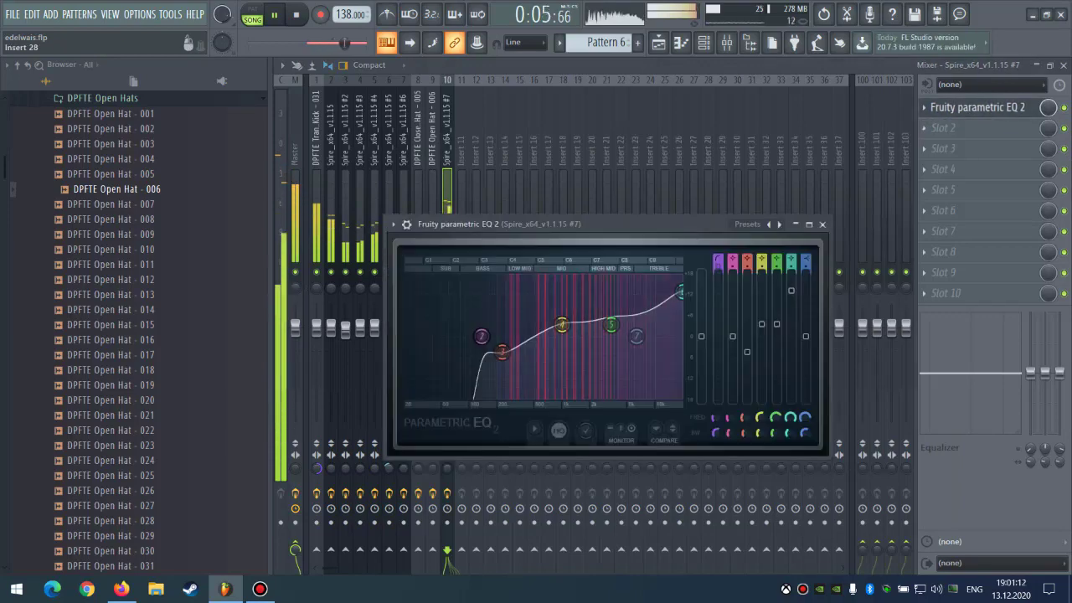
mouse_move(503, 350)
mouse_down()
mouse_move(517, 369)
mouse_move(500, 347)
mouse_up()
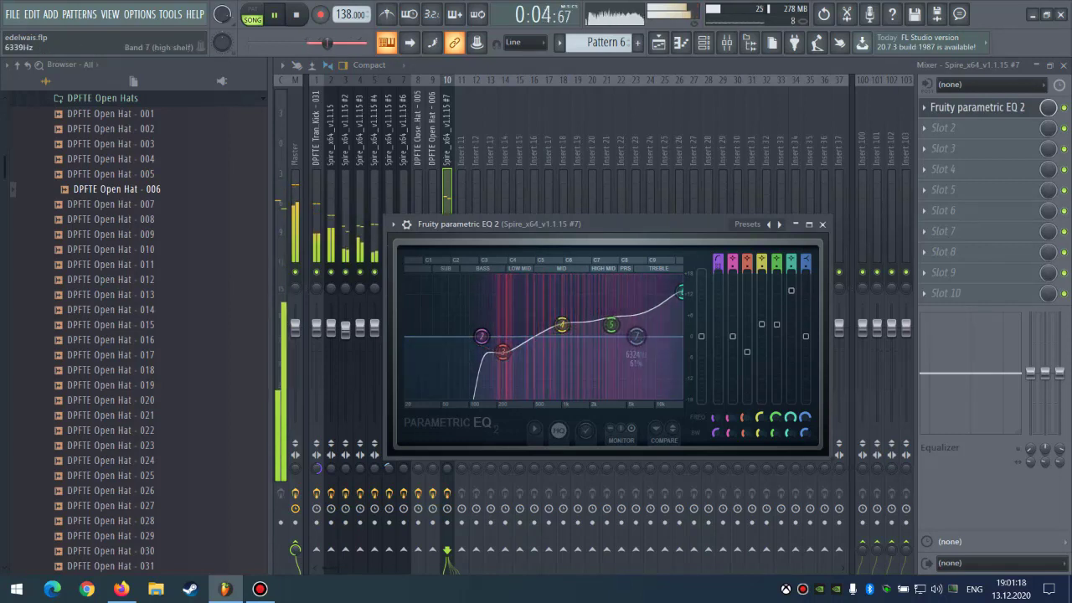
drag(637, 336, 606, 327)
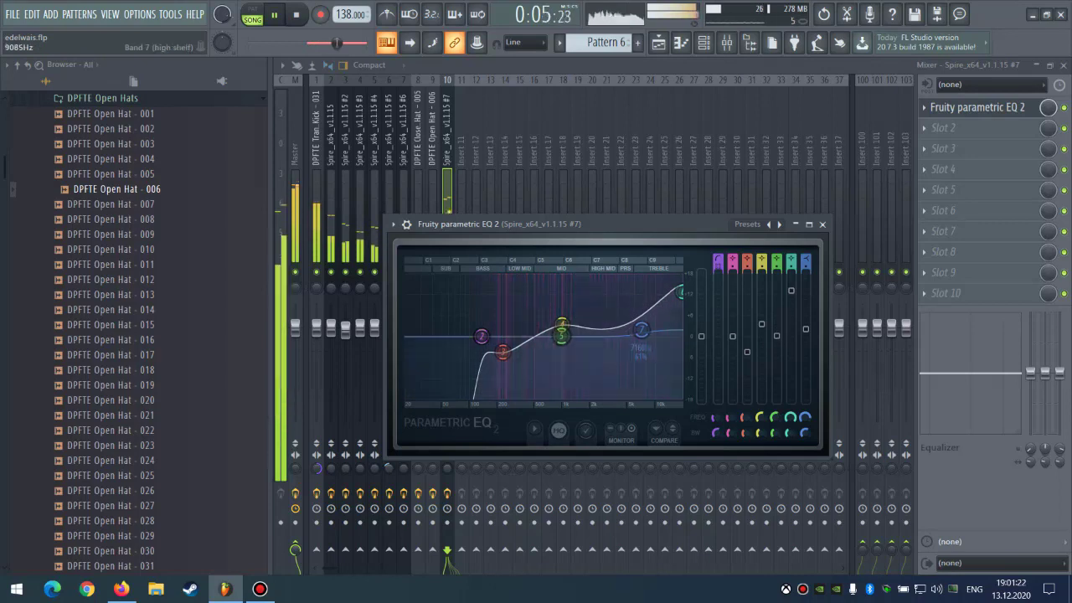
Move the band 6 boost slightly lower in frequency and level, bring band 5 down to about 0 dB, and close the EQ.
mouse_move(680, 290)
mouse_down()
mouse_move(641, 296)
mouse_move(672, 294)
mouse_up()
drag(562, 336, 594, 323)
scroll(540, 345, down, 2)
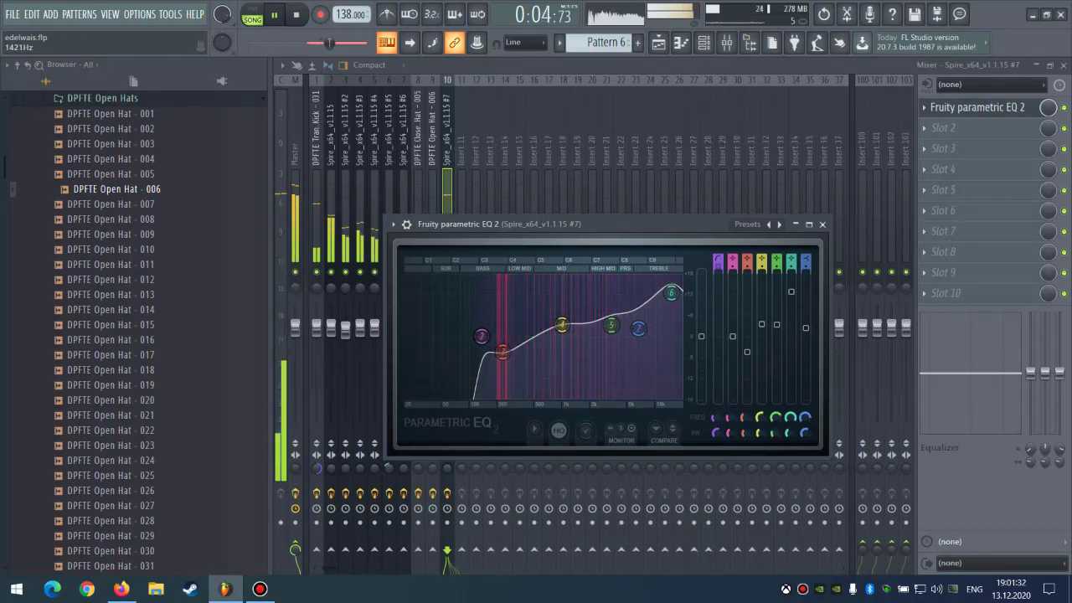
drag(611, 325, 610, 335)
key(Escape)
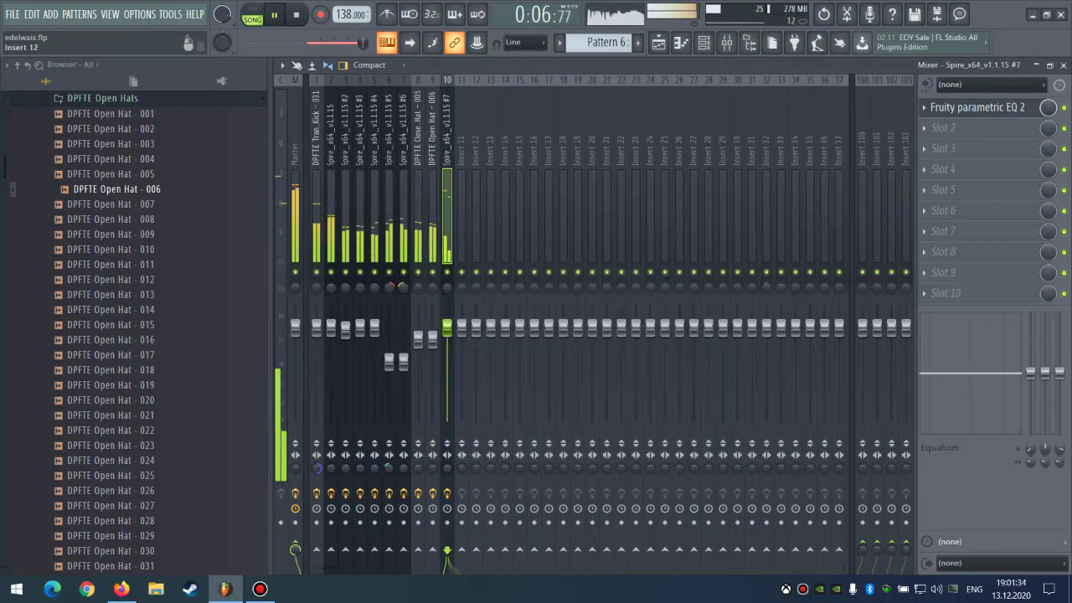
Clone the Spire #7 channel, resume playback, and move the new synth window below the channel rack.
key(F6)
right_click(659, 334)
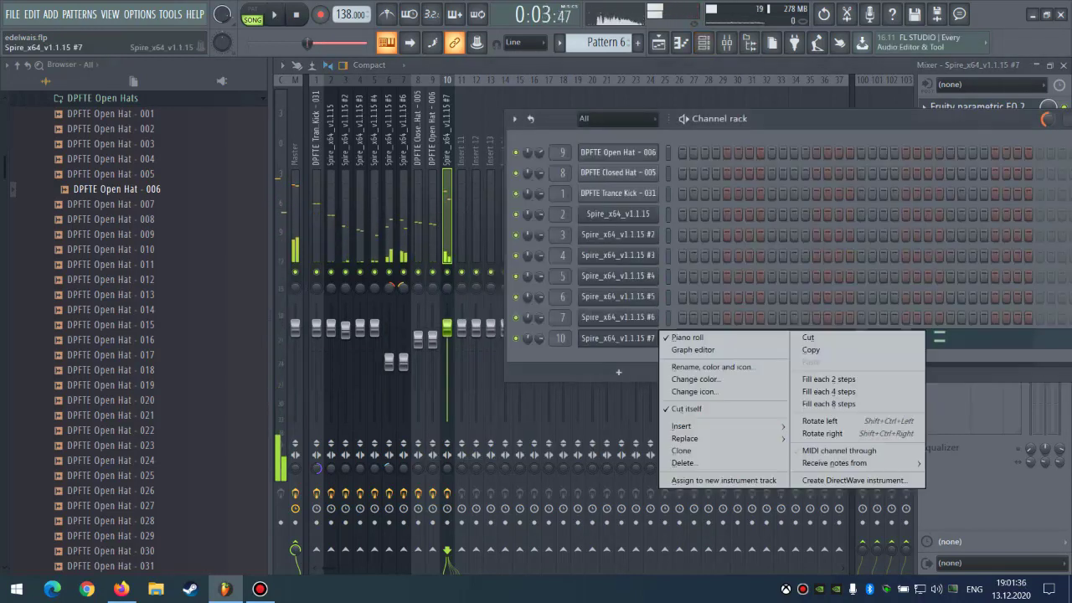
click(681, 451)
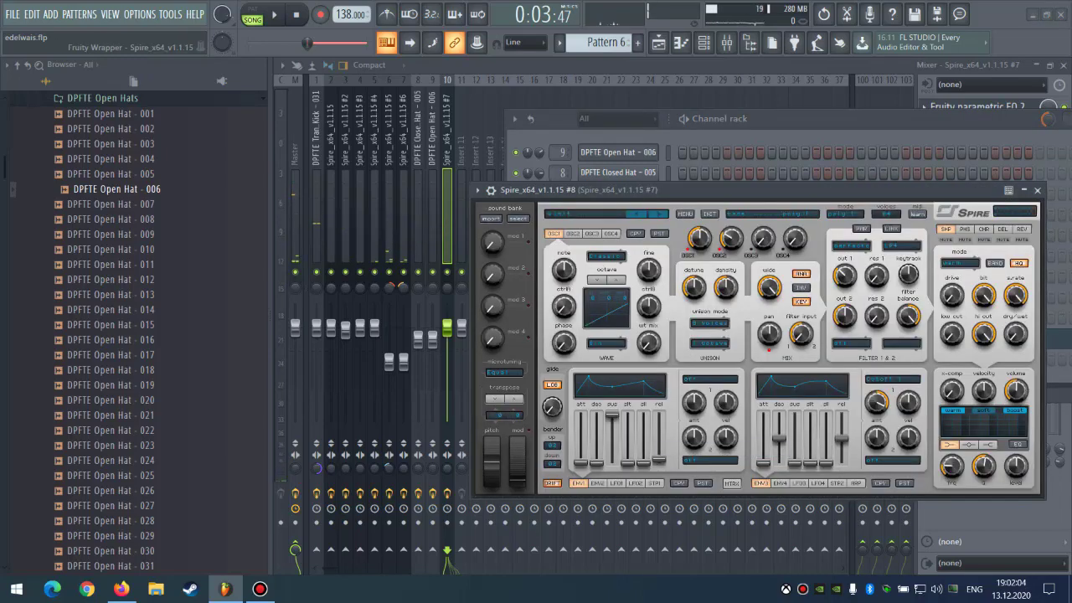
key(space)
drag(637, 190, 668, 376)
Copy the chord notes of Spire #7 into the Spire #8 channel of Pattern 6.
click(668, 338)
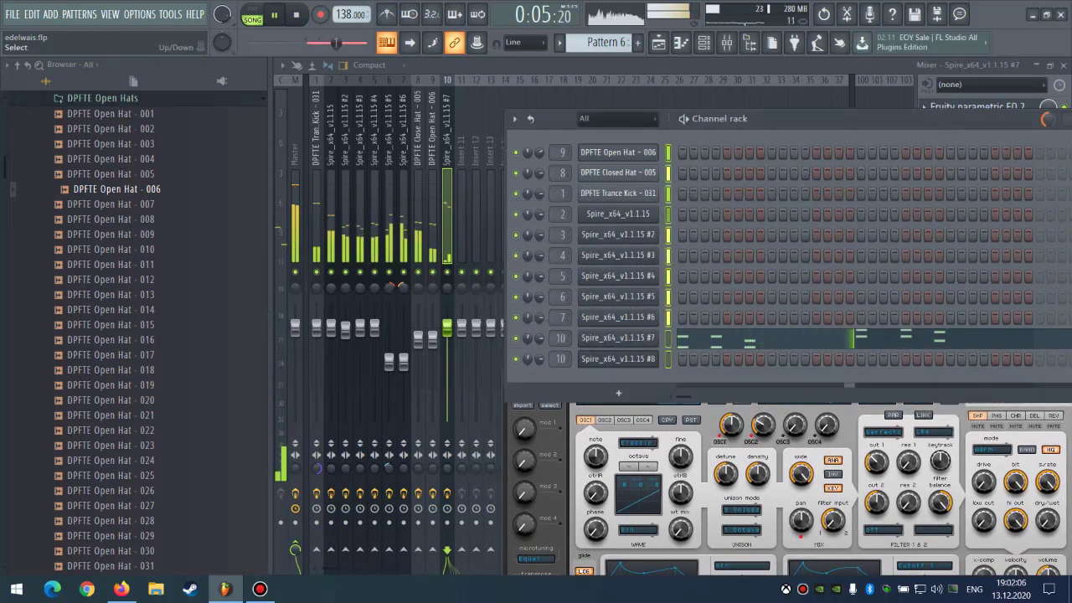
key(ctrl+c)
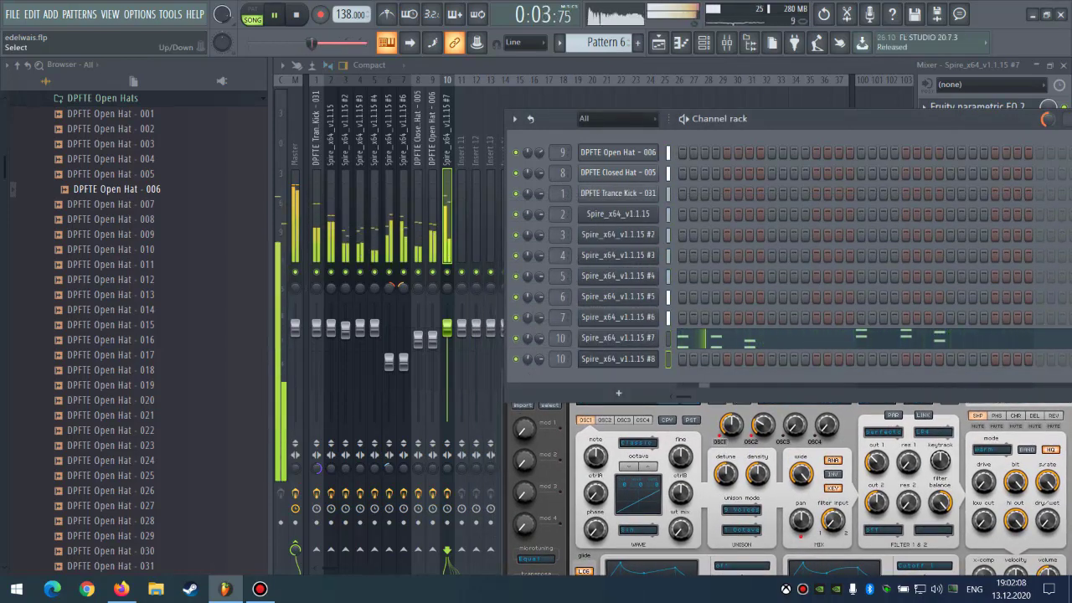
click(668, 359)
key(ctrl+v)
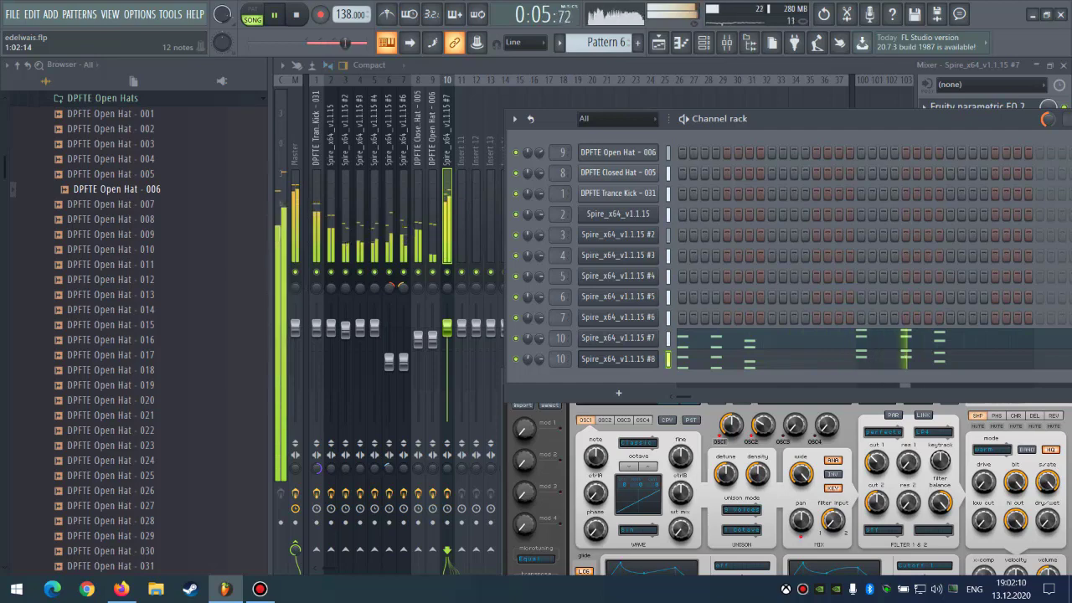
Route the Spire #8 channel to its own mixer track 11, open its synth and reposition the window over the channel rack.
key(ctrl+l)
click(619, 359)
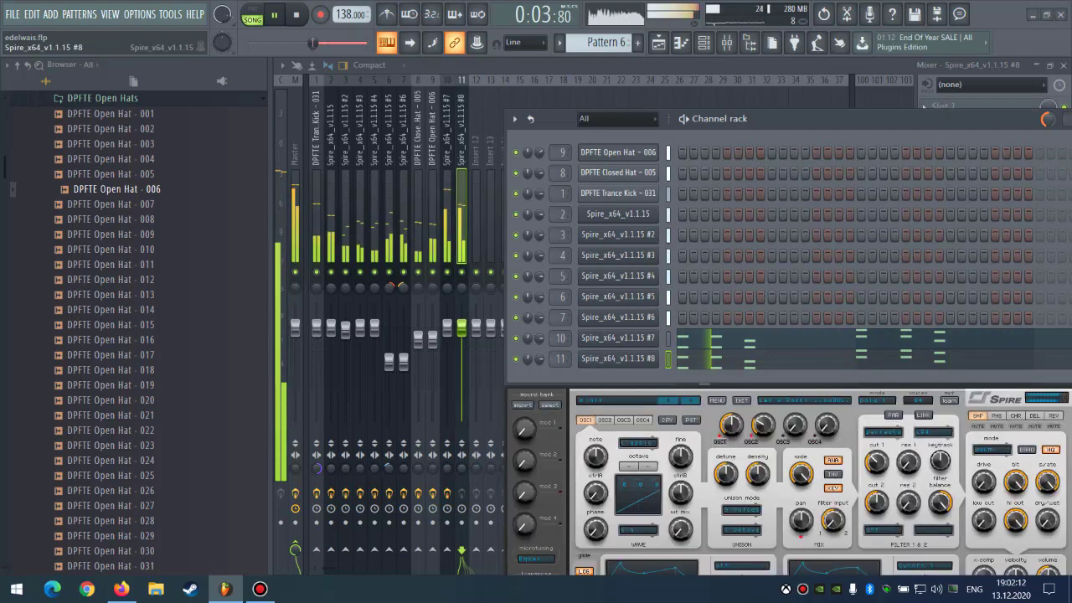
drag(637, 373, 614, 235)
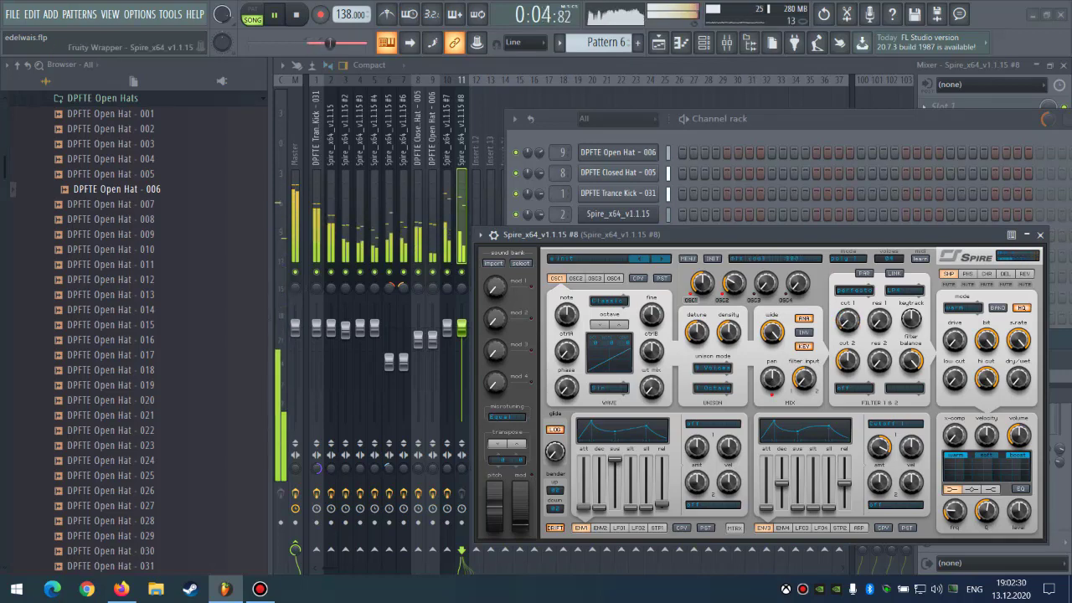
Solo the Spire #8 channel and load Fruity Parametric EQ 2 into slot 1 of its mixer track.
click(787, 119)
key(space)
key(q)
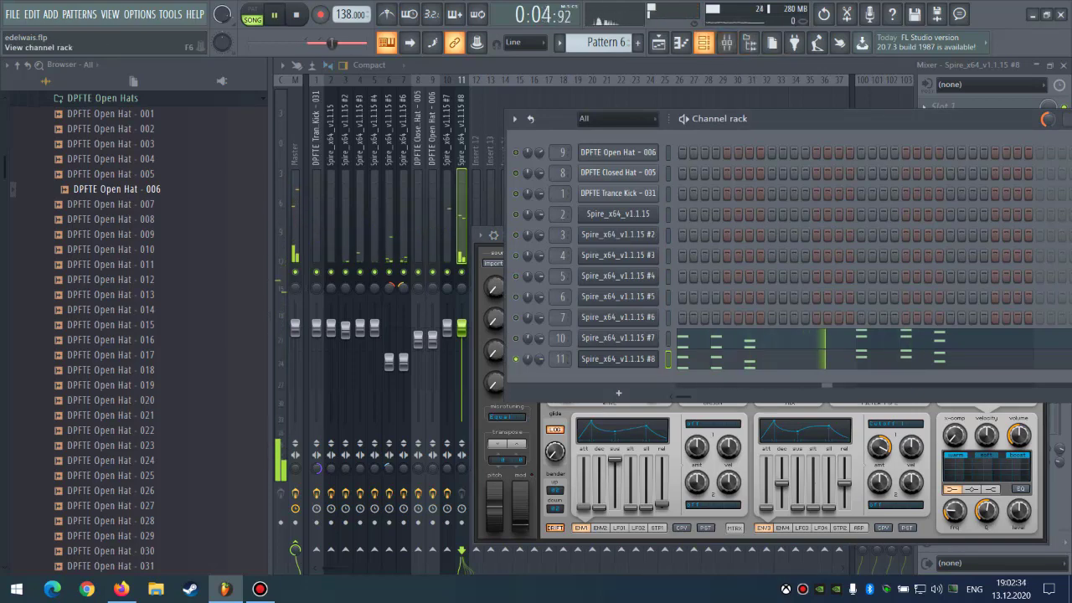
key(F6)
key(Escape)
click(925, 108)
mouse_move(936, 123)
click(764, 282)
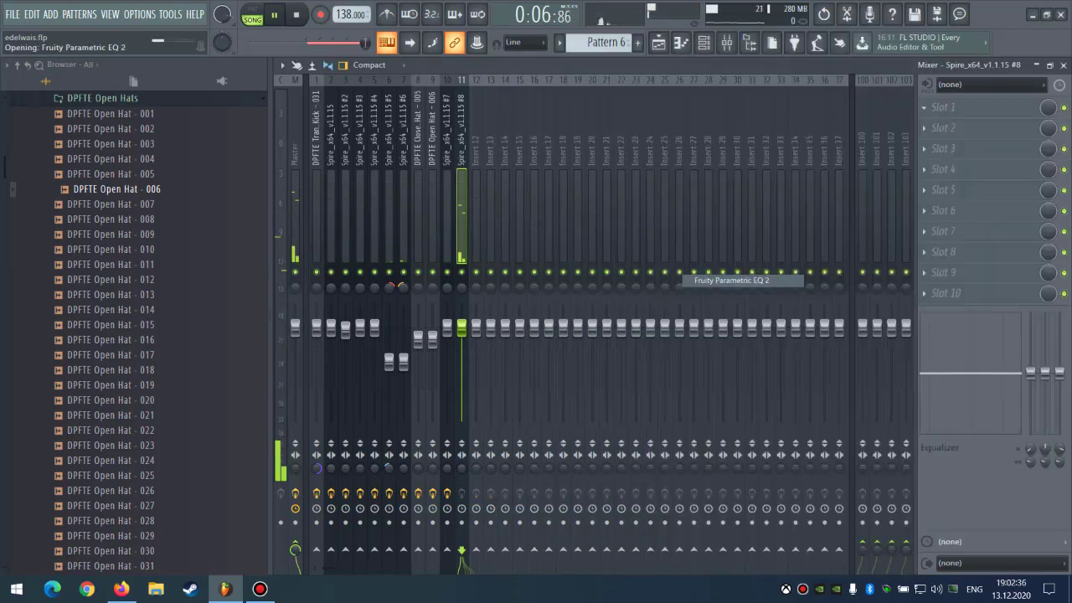
Cut the lows of Spire #8 with EQ band 1, raise band 5, and boost band 6 to about 8 dB near 8.9 kHz.
drag(343, 228, 432, 291)
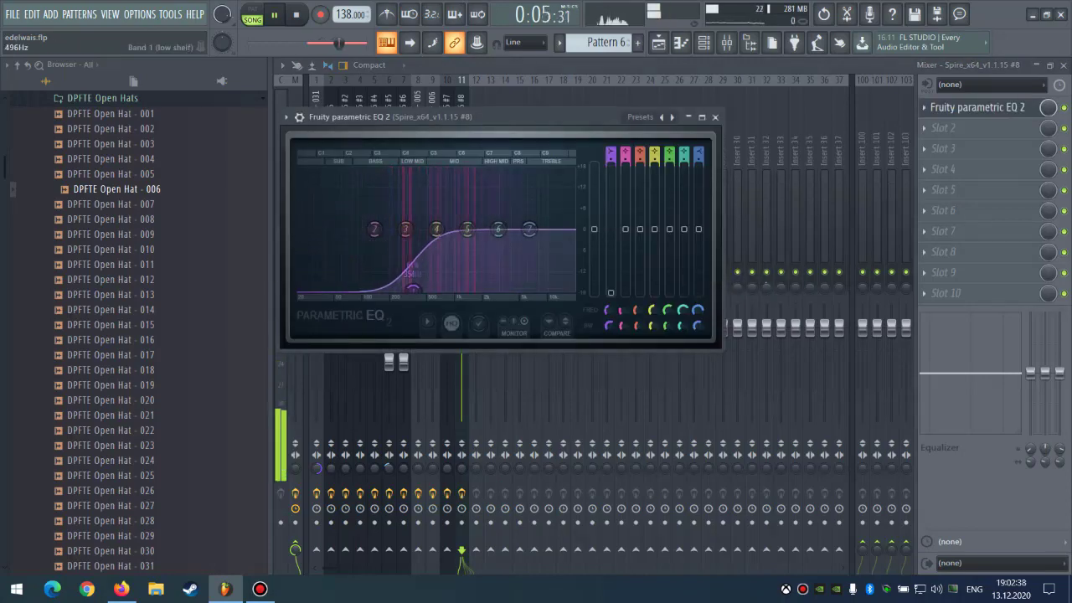
drag(468, 228, 477, 211)
drag(499, 228, 542, 201)
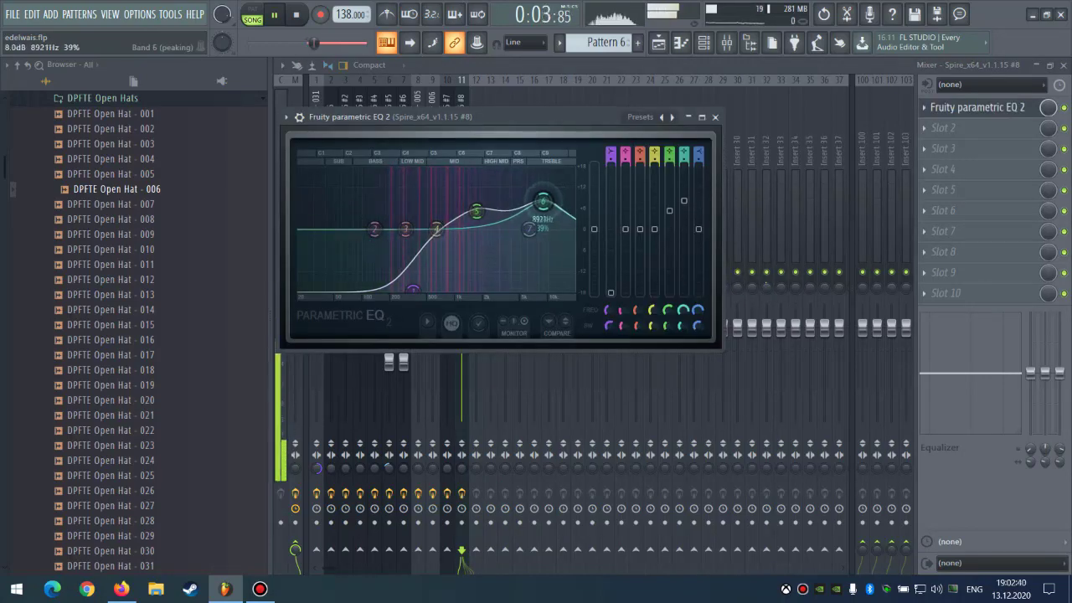
Show the chorus effect settings of the Spire #8 synth, close the plugin windows, and save the project.
key(F6)
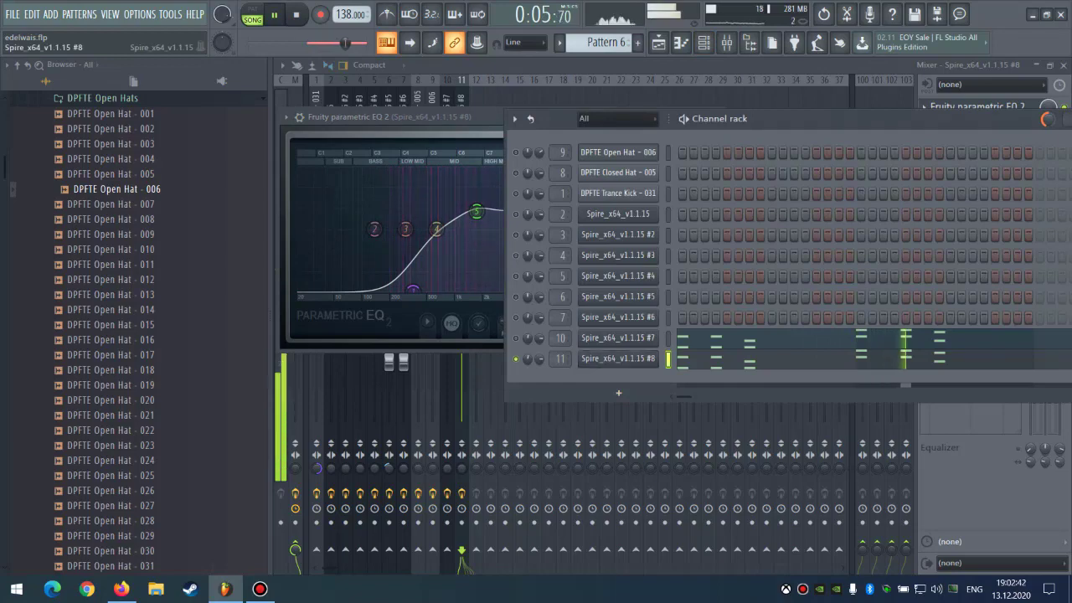
click(618, 358)
click(986, 274)
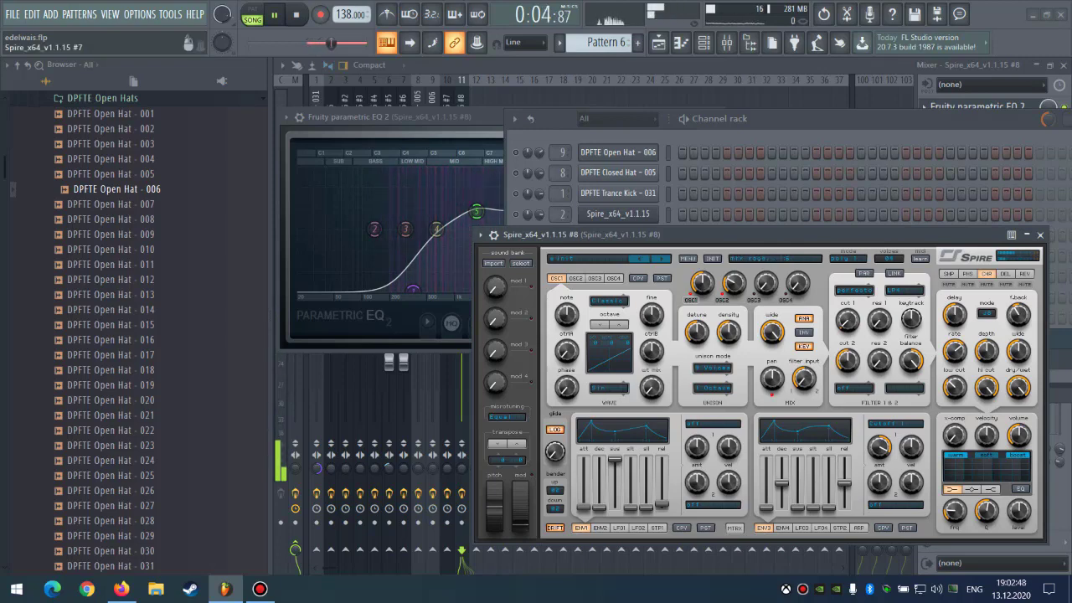
click(462, 394)
key(ctrl+s)
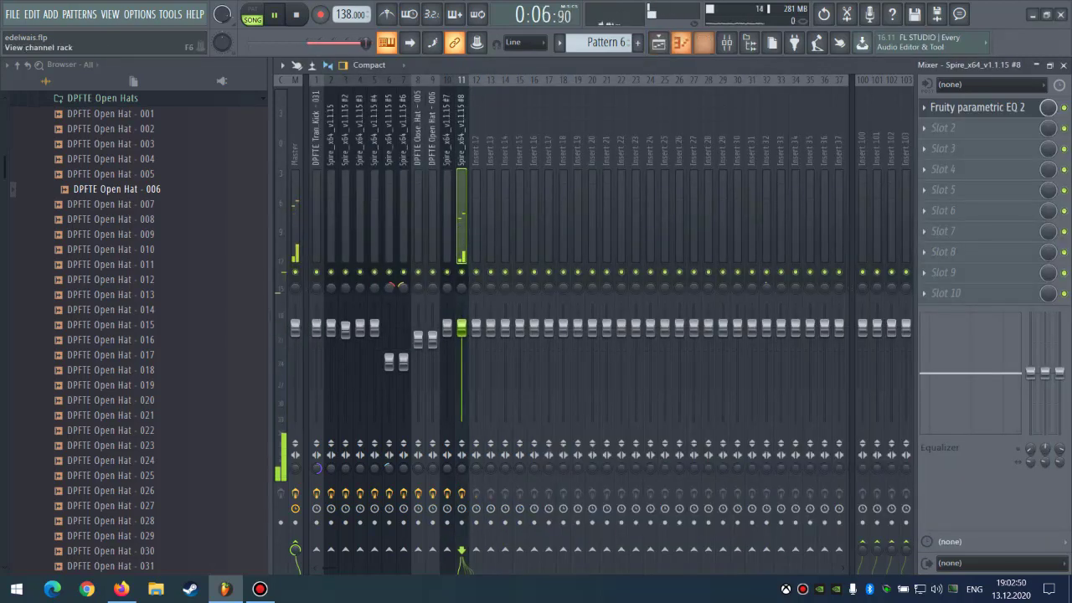
Unmute Spire #7 and the other silenced channels in the channel rack, and save the project.
key(F6)
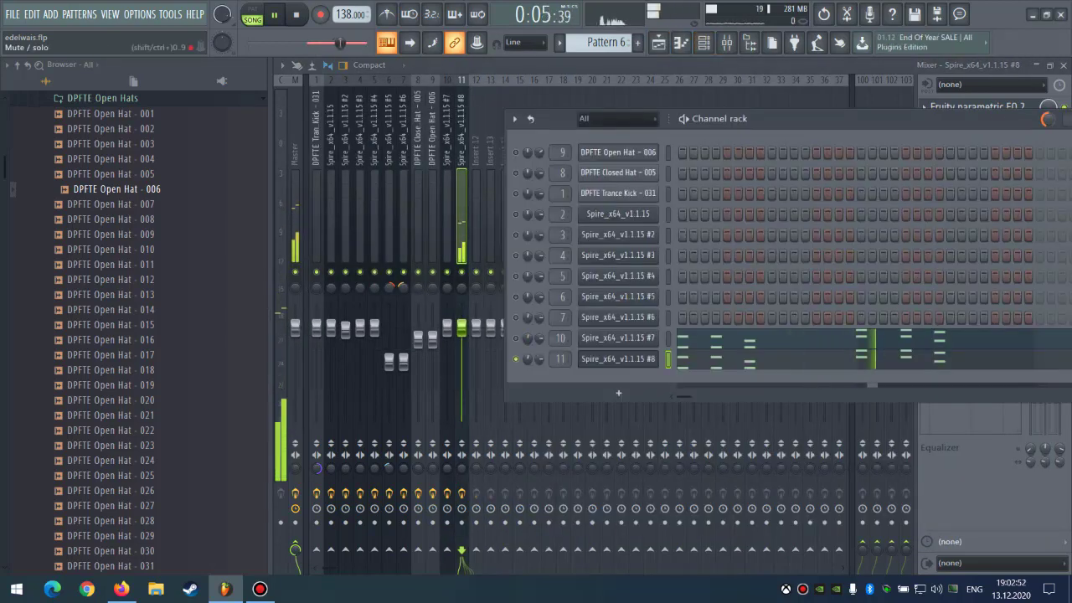
right_click(528, 339)
click(551, 348)
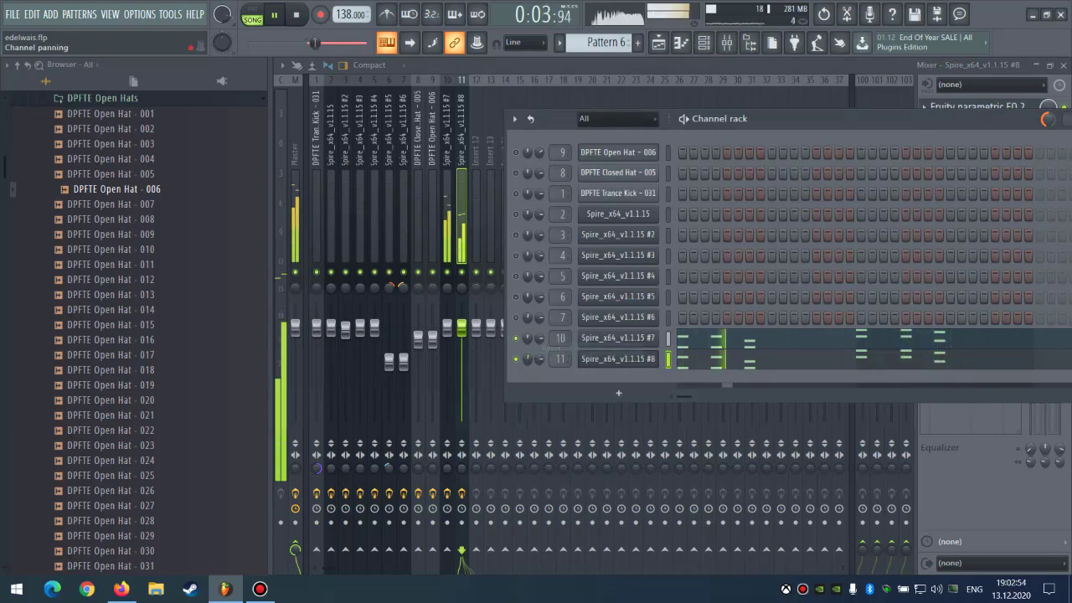
key(ctrl+s)
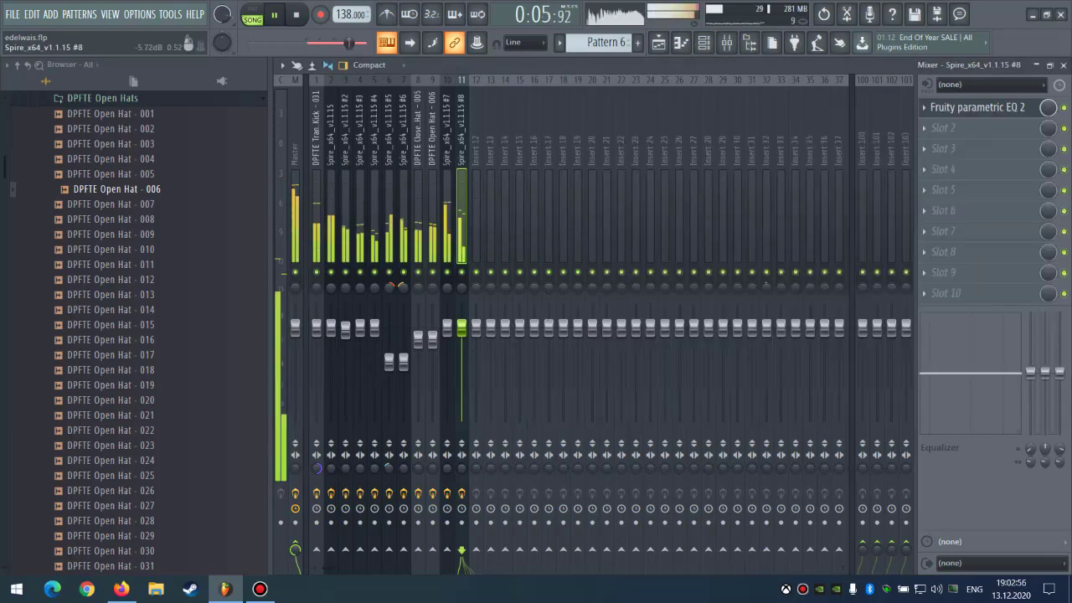
Clear the time selection in the playlist, save the project, and play the arrangement from bar 1.
click(703, 42)
key(F5)
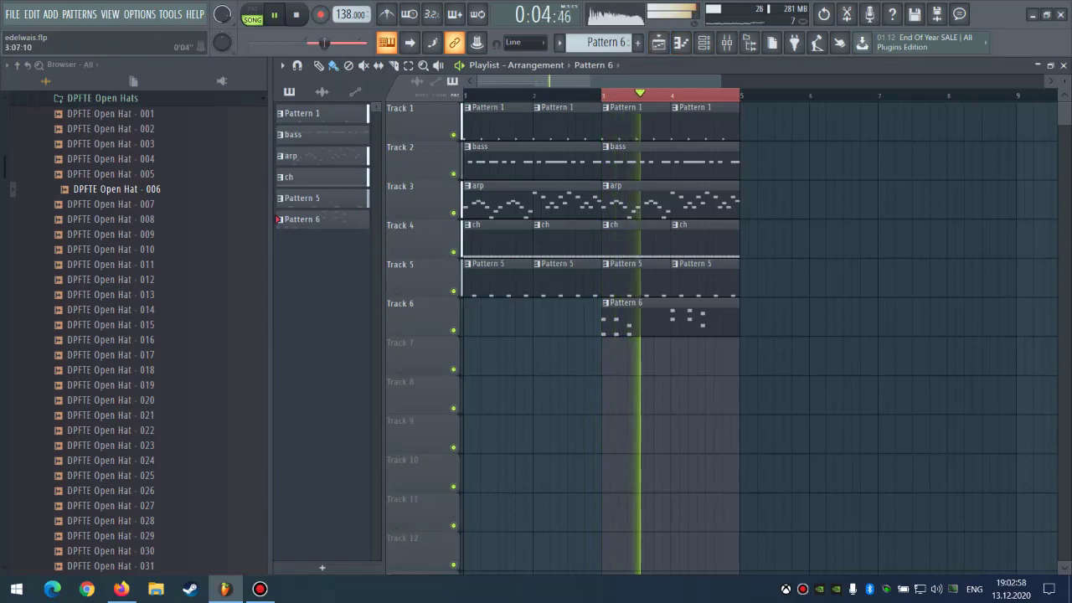
key(space)
click(466, 95)
key(ctrl+s)
key(space)
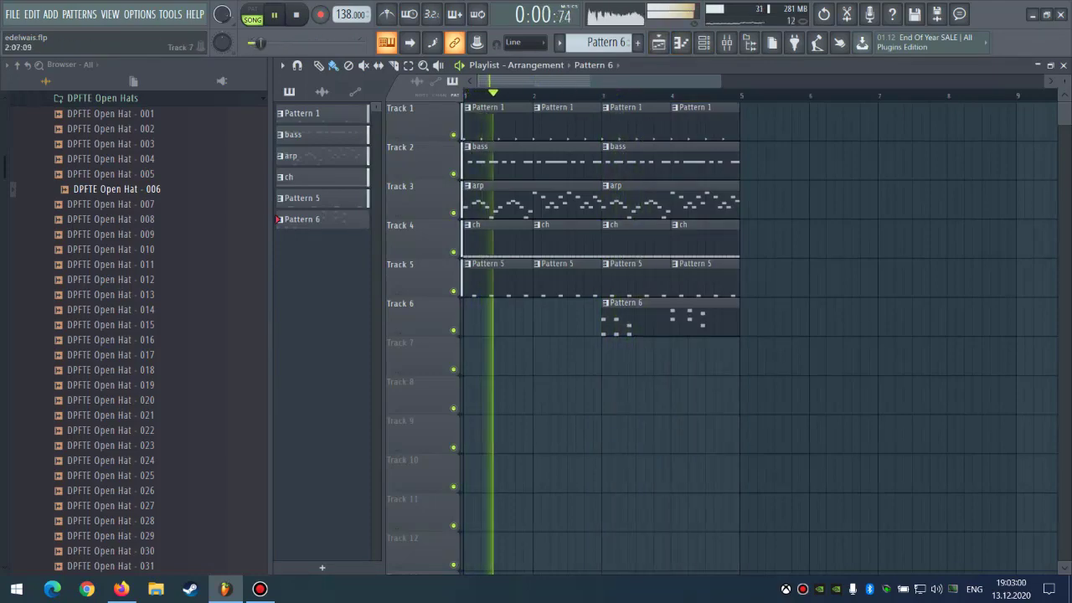
scroll(587, 335, down, 2)
key(ctrl+s)
scroll(754, 335, up, 2)
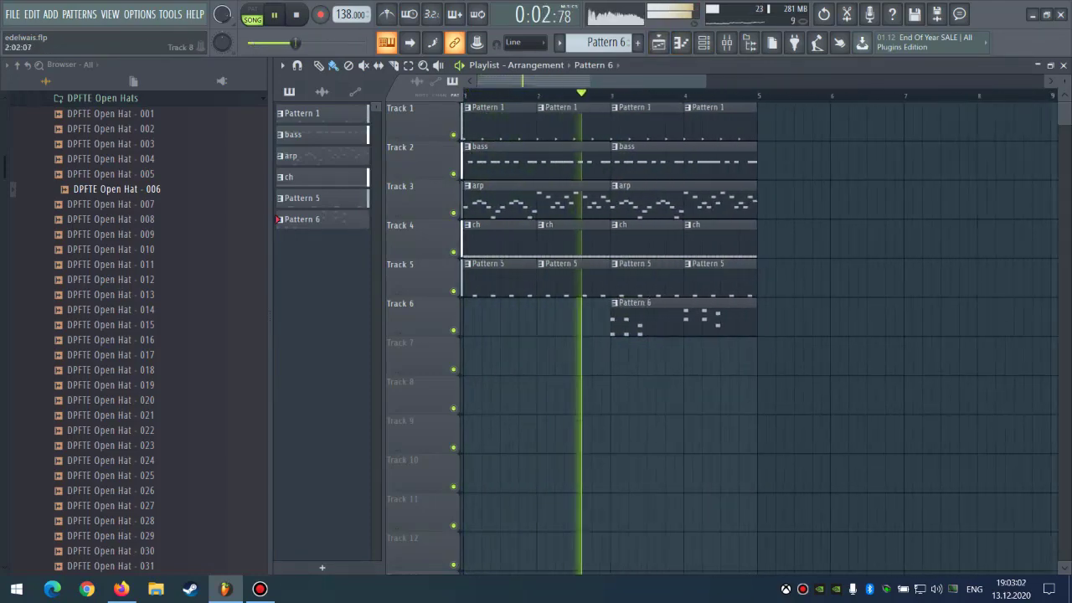
Delete the playlist clips in bars 1 and 2 and move all remaining clips to start at bar 1.
key(space)
drag(485, 140, 581, 335)
key(Delete)
key(ctrl+a)
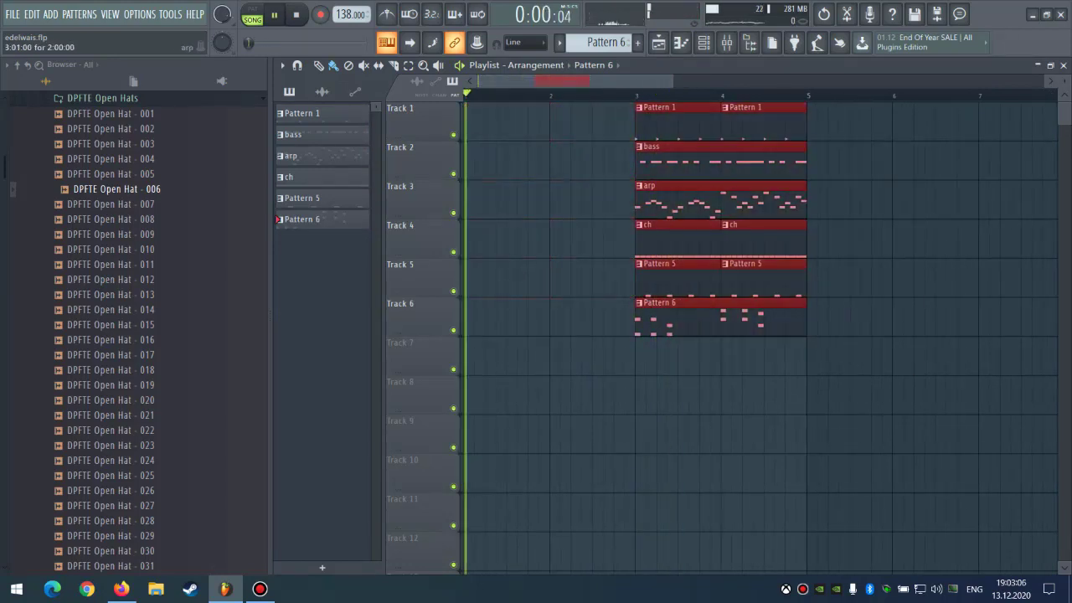
drag(673, 161, 503, 161)
key(space)
ctrl+click(745, 243)
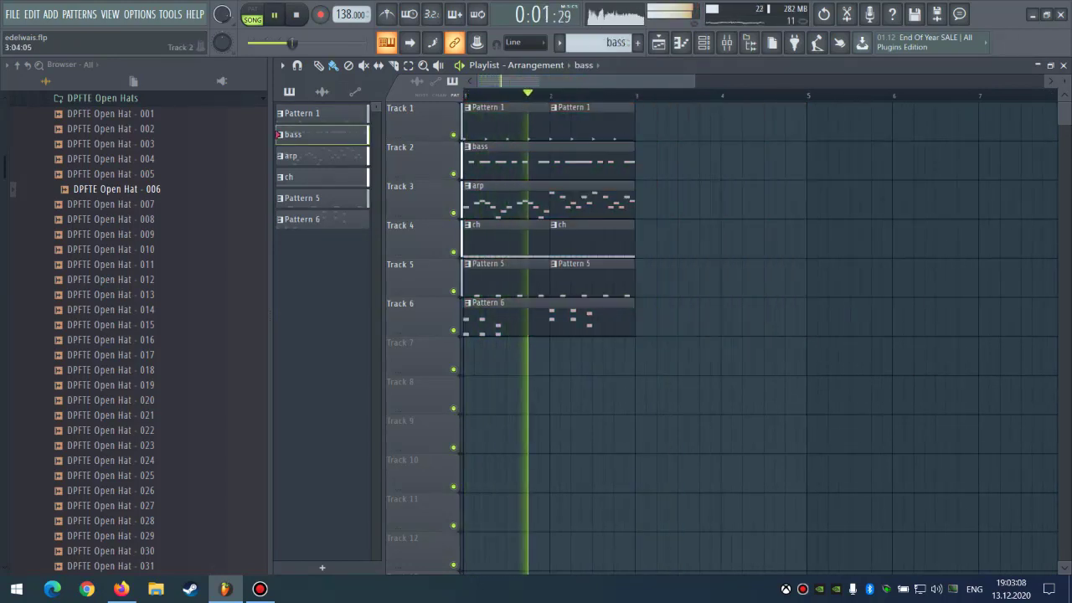
Duplicate all the two-bar clips on Tracks 1 to 6 into bars 3 and 4.
key(ctrl+a)
key(ctrl+b)
mouse_move(721, 161)
mouse_down()
mouse_move(549, 161)
mouse_move(720, 161)
mouse_up()
key(space)
double_click(720, 164)
scroll(729, 276, down, 2)
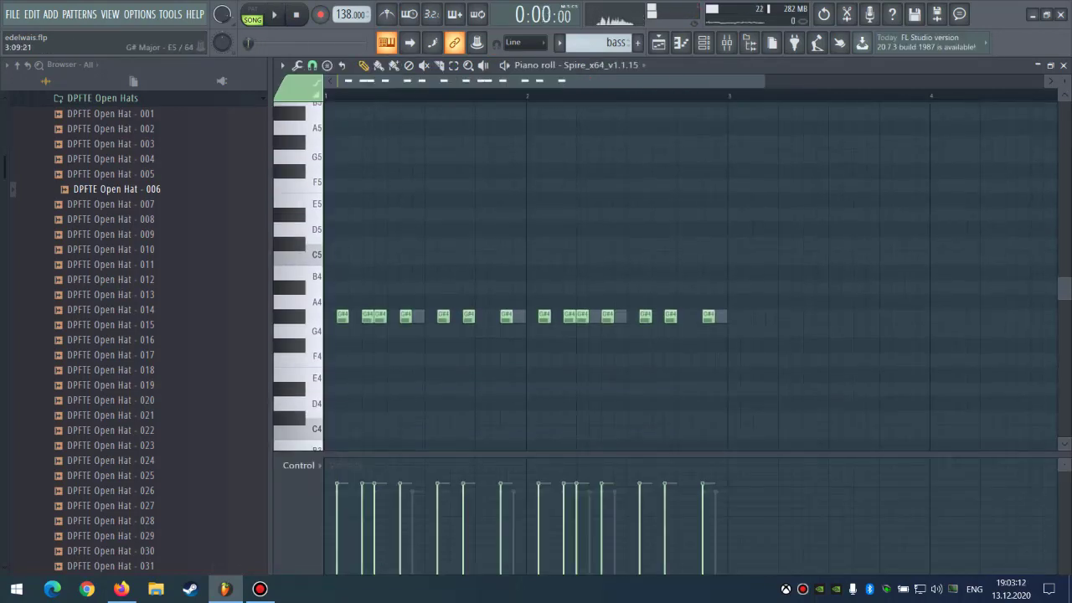
key(ctrl+a)
key(ctrl+d)
key(space)
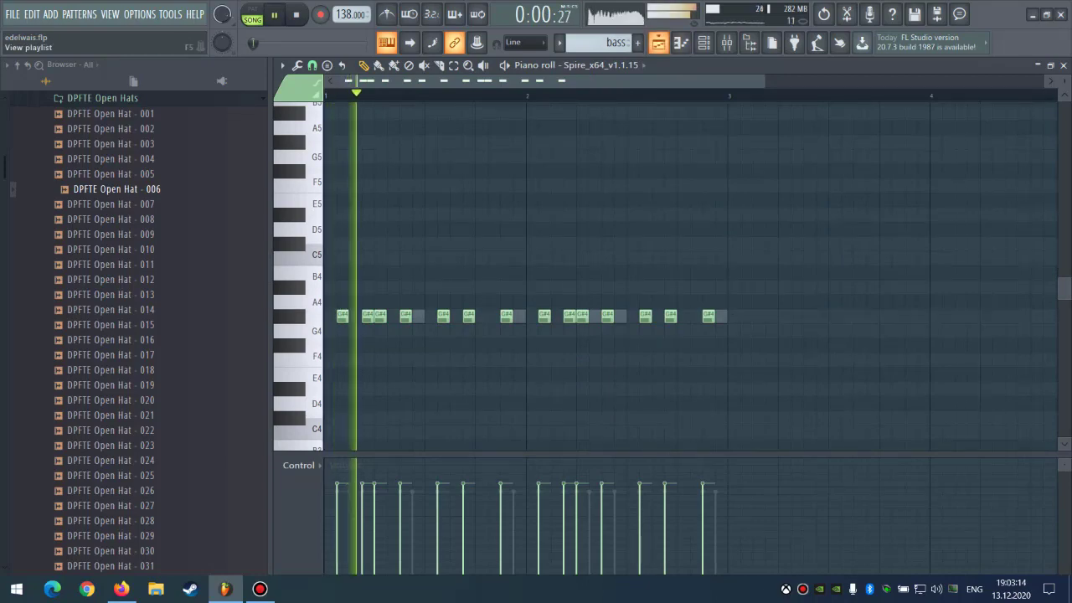
click(1063, 65)
key(space)
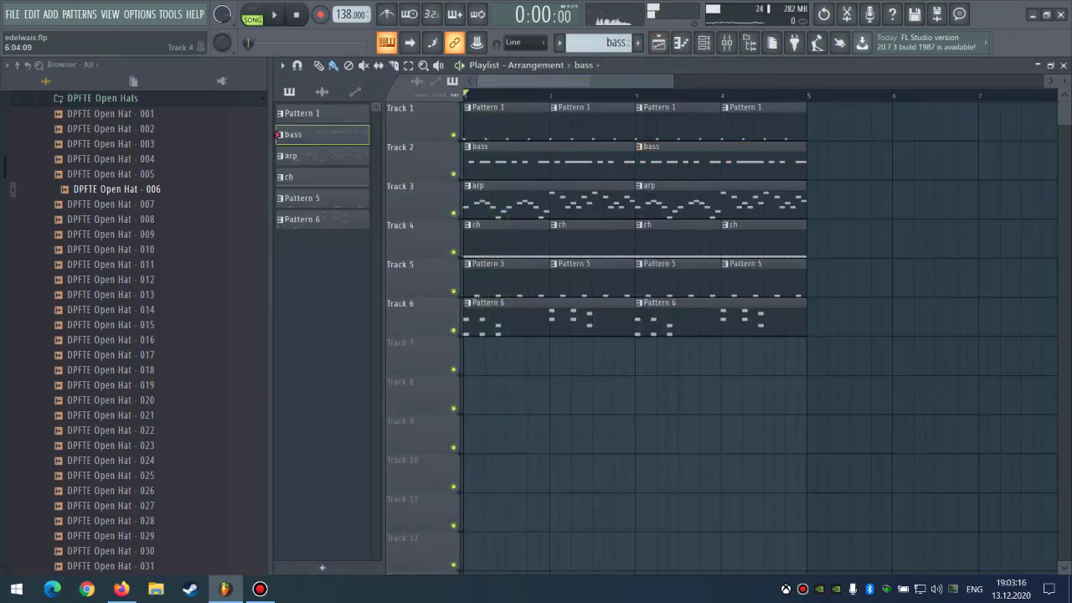
Hide the browser, set a playlist time selection from bar 1 to bar 7, and play the arrangement through.
key(alt+F8)
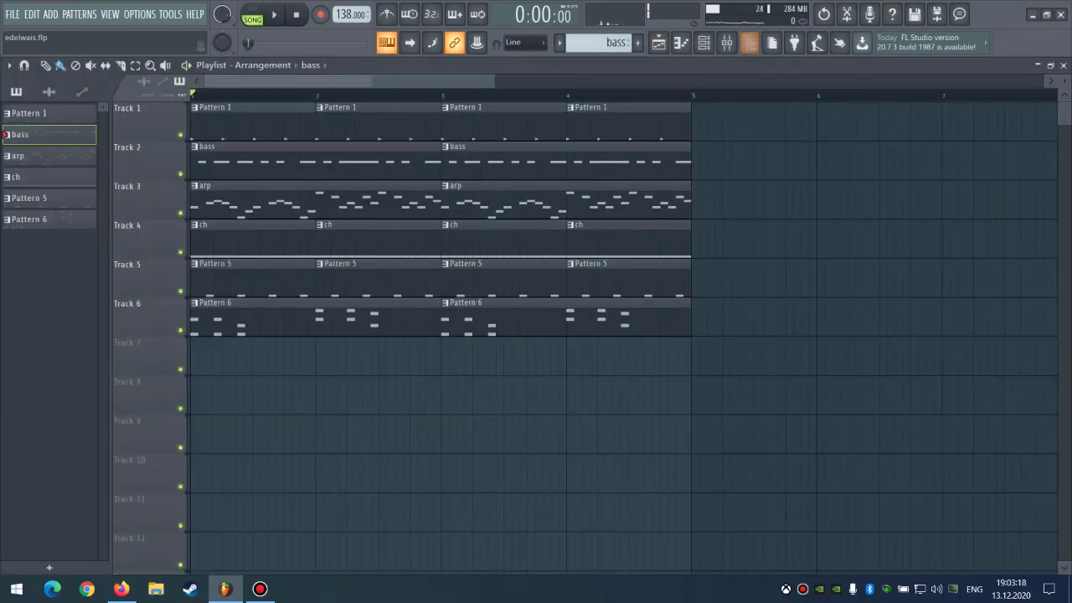
key(space)
drag(944, 96, 193, 95)
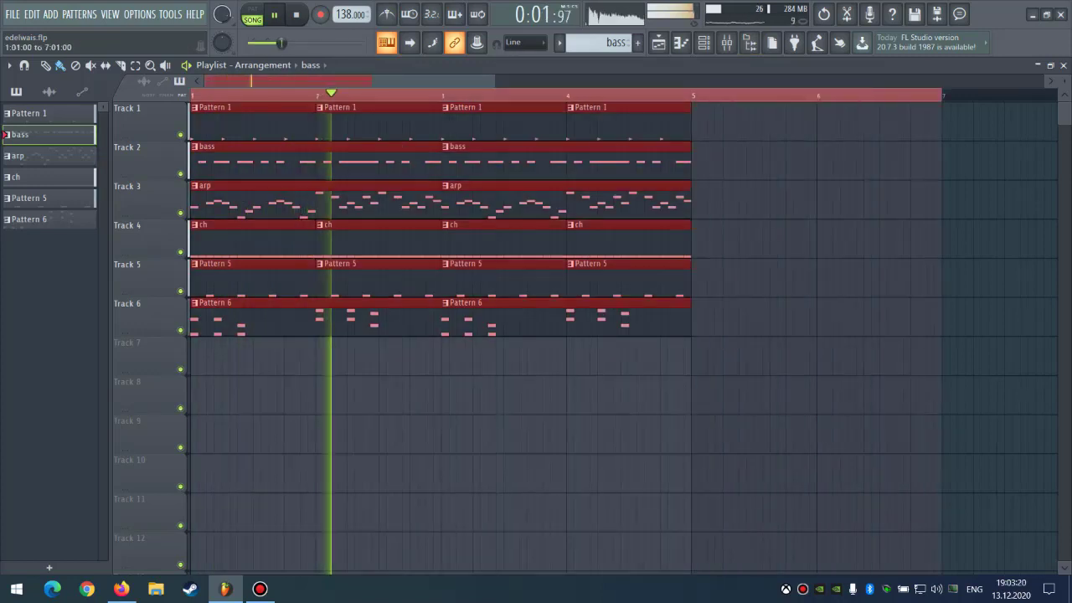
key(ctrl+d)
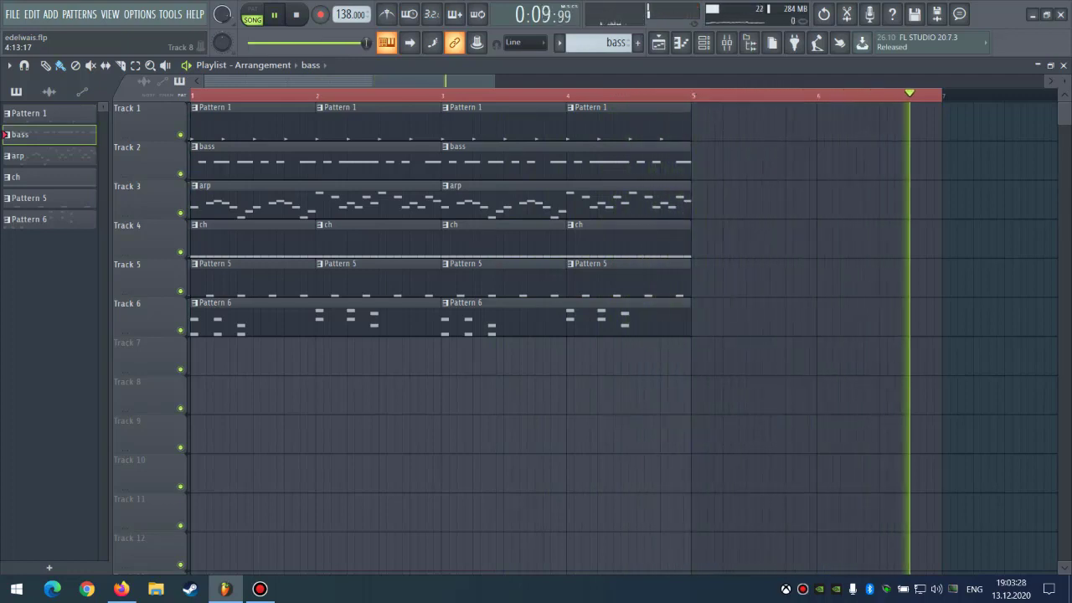
key(space)
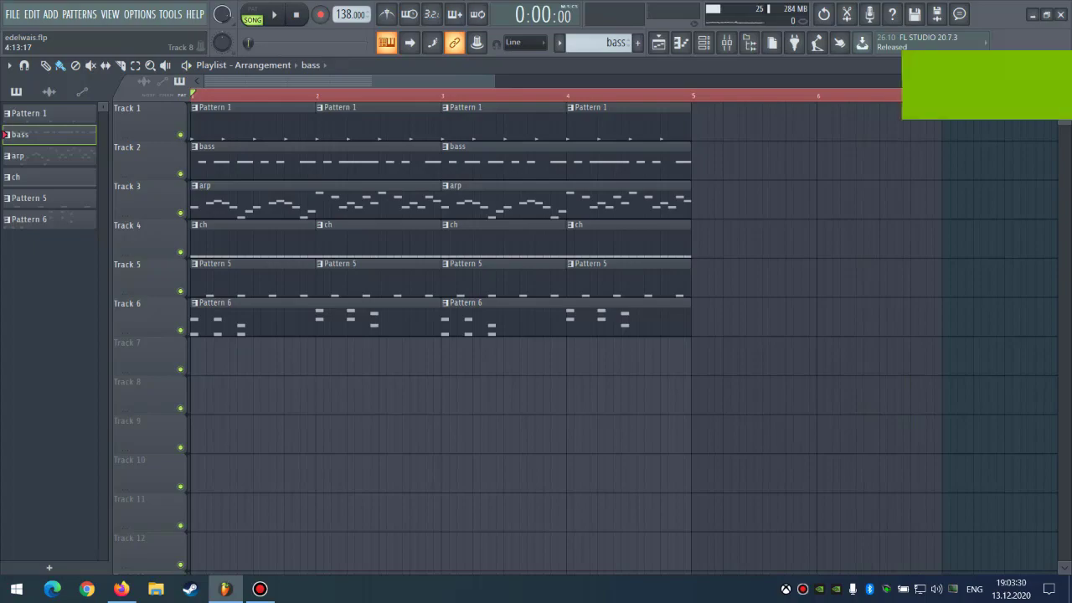
key(alt+Tab)
key(Tab)
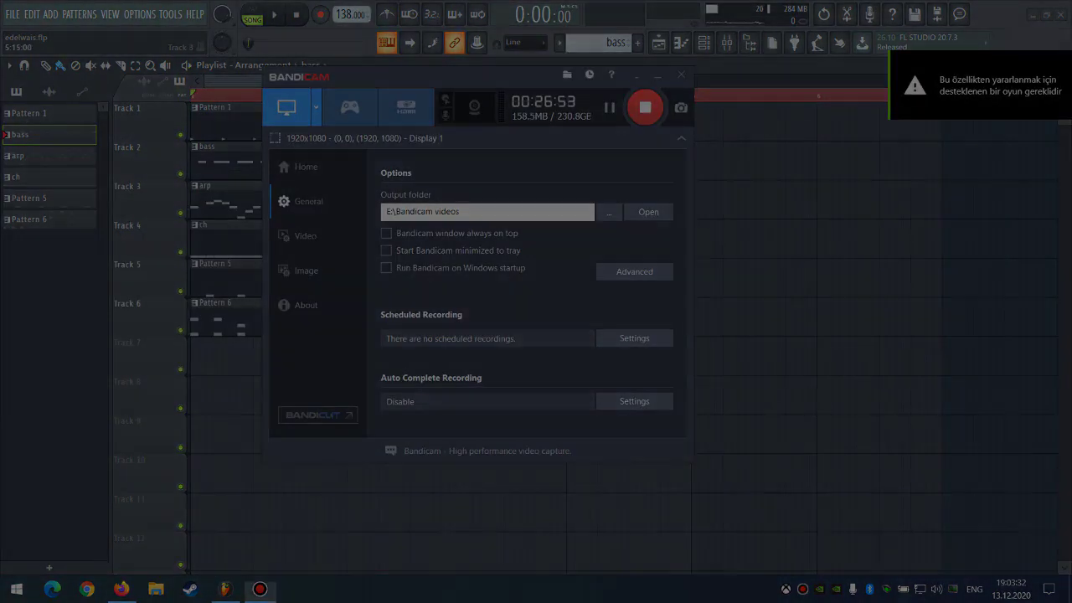